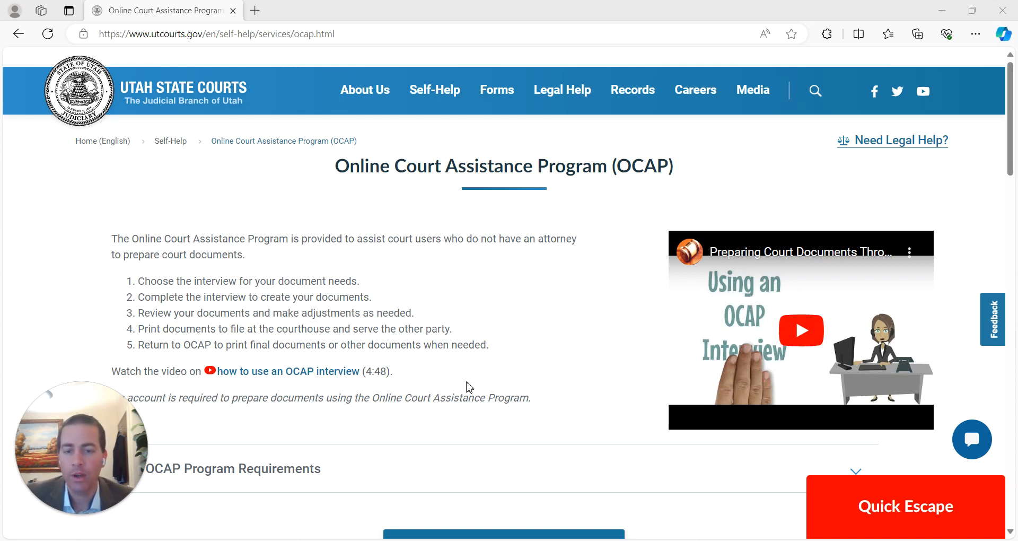
- Sign in to OCAP from the Utah State Courts site using the saved login credentials
{"action": "scroll", "coordinate": [467, 348], "scroll_direction": "down", "scroll_amount": 4}
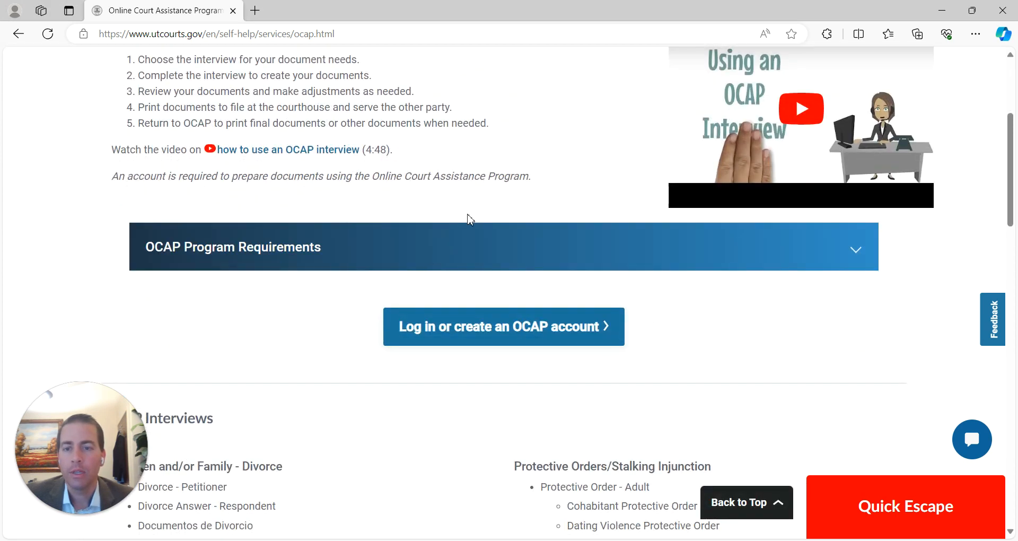
{"action": "left_click", "coordinate": [537, 333]}
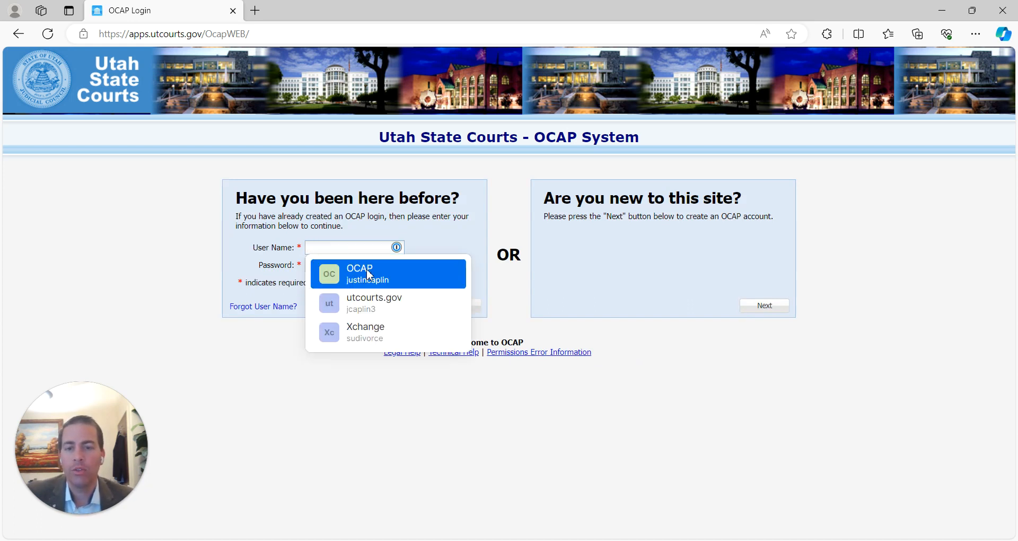
{"action": "left_click", "coordinate": [393, 277]}
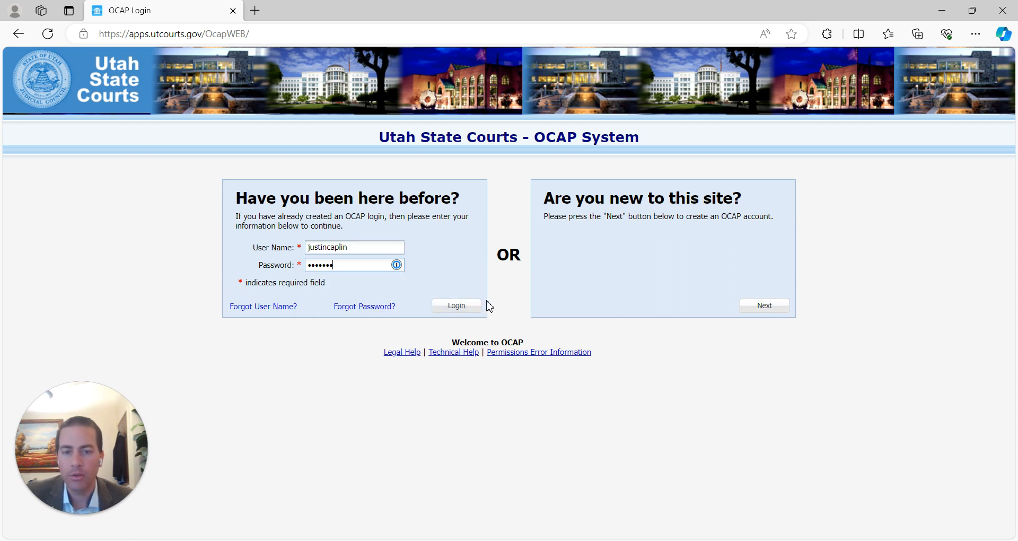
{"action": "left_click", "coordinate": [457, 312]}
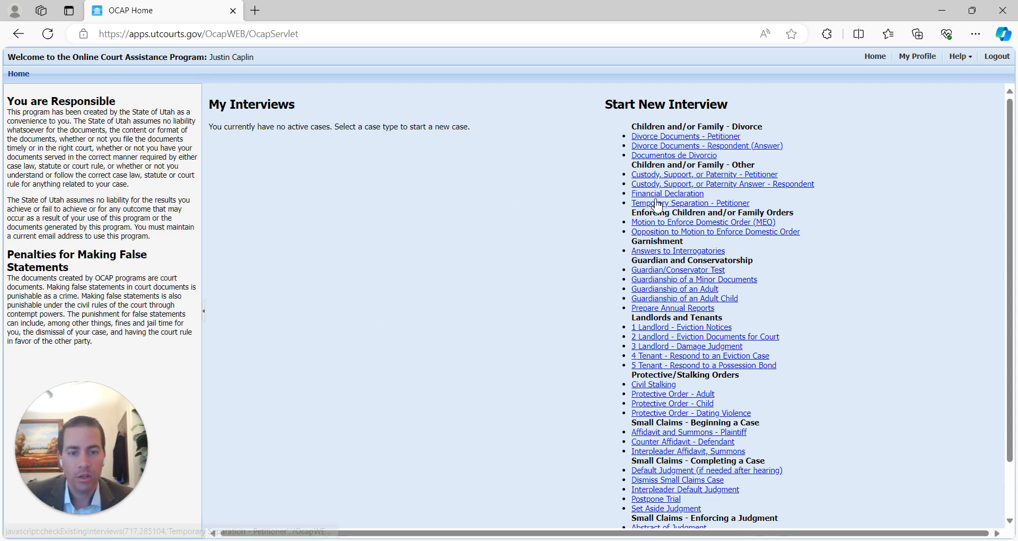
- Start a 'Protective Order - Child' interview from the Protective/Stalking Orders list
{"action": "scroll", "coordinate": [584, 381], "scroll_direction": "down", "scroll_amount": 2}
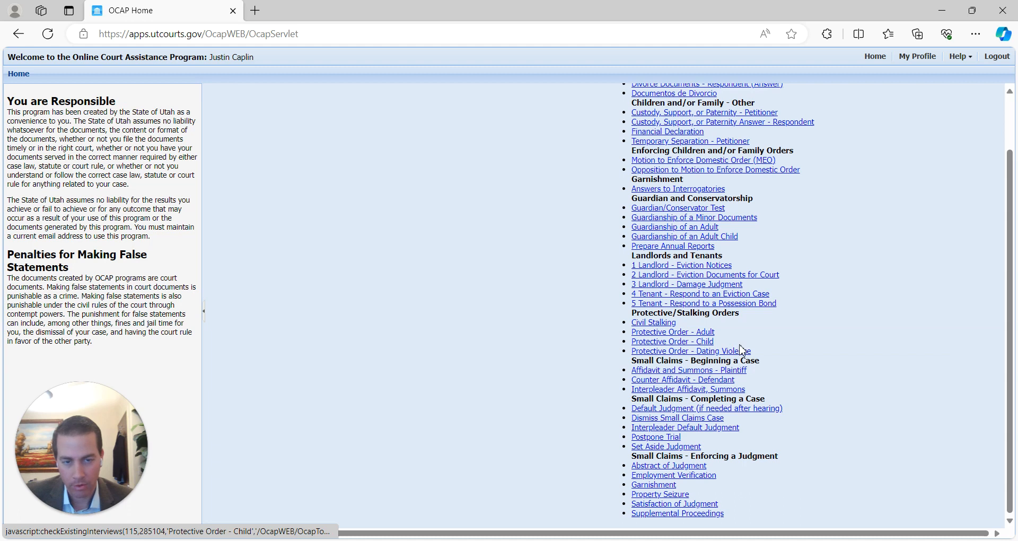
{"action": "left_click", "coordinate": [663, 343]}
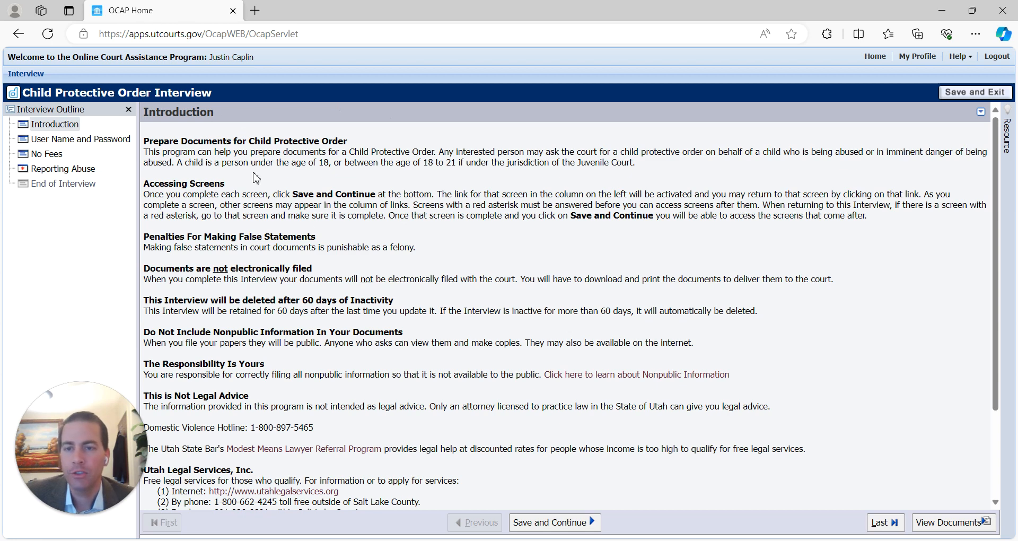
- Review the interview Introduction outline and continue to the User Name and Password screen
{"action": "scroll", "coordinate": [256, 178], "scroll_direction": "down", "scroll_amount": 2}
{"action": "scroll", "coordinate": [321, 242], "scroll_direction": "up", "scroll_amount": 2}
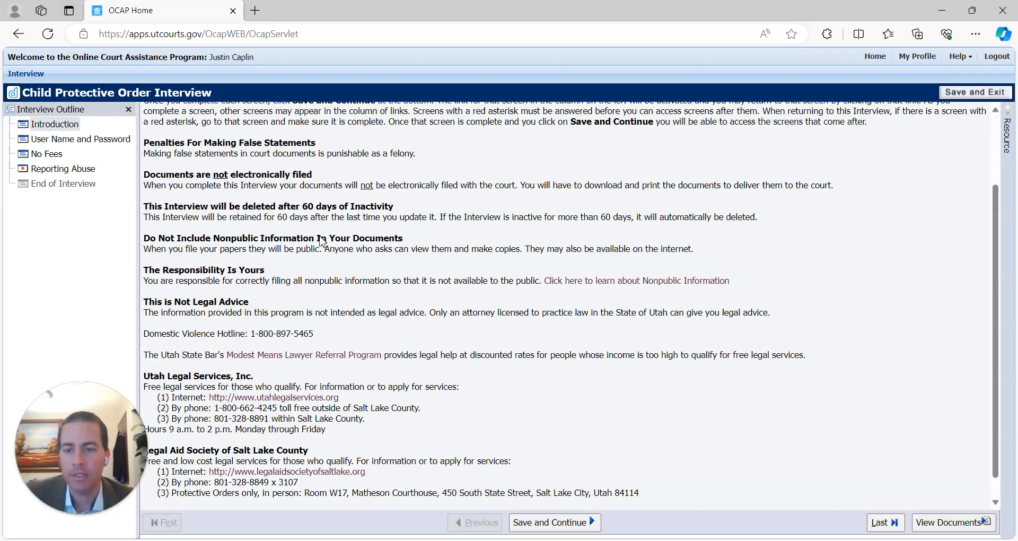
{"action": "scroll", "coordinate": [322, 243], "scroll_direction": "down", "scroll_amount": 2}
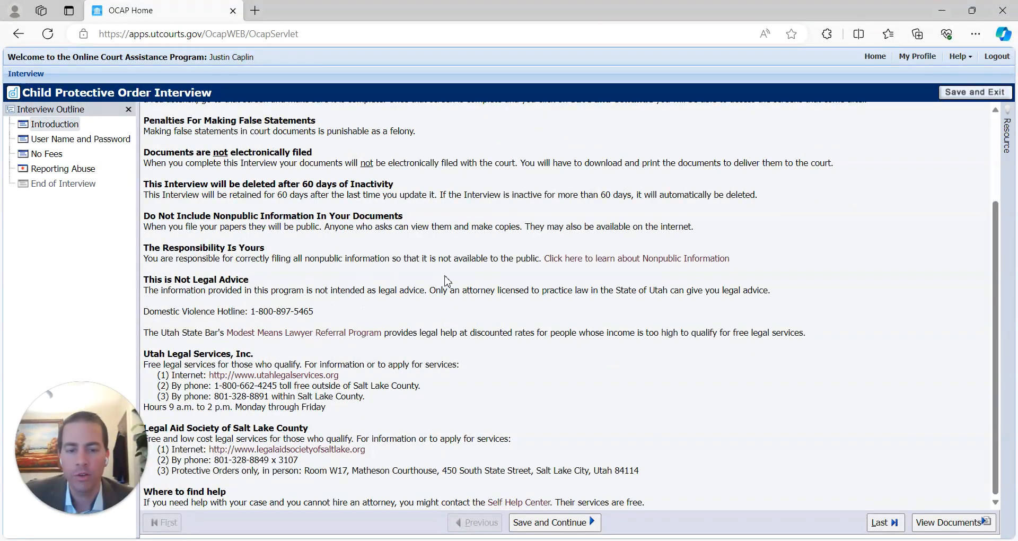
{"action": "scroll", "coordinate": [345, 276], "scroll_direction": "up", "scroll_amount": 2}
{"action": "scroll", "coordinate": [347, 269], "scroll_direction": "up", "scroll_amount": 1}
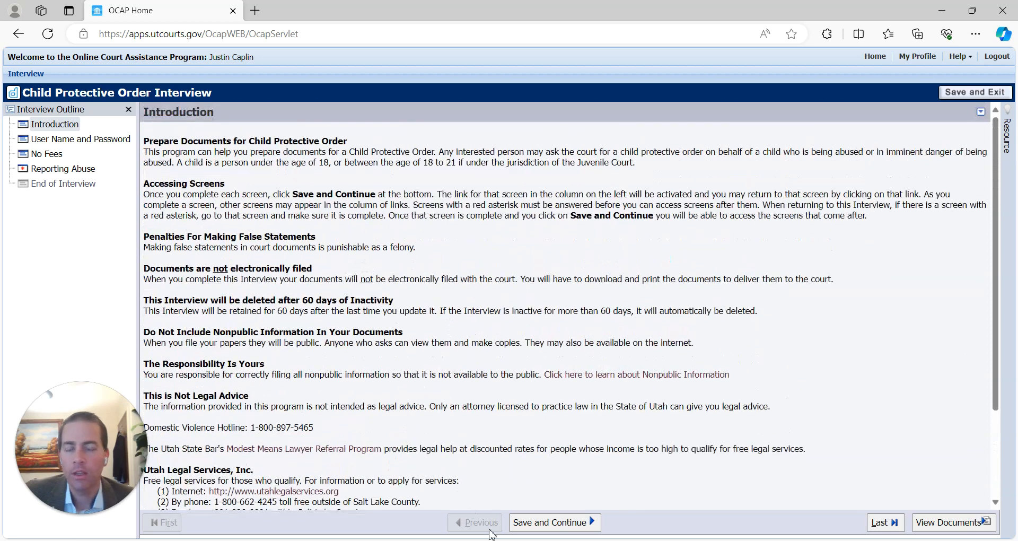
{"action": "left_click", "coordinate": [553, 523]}
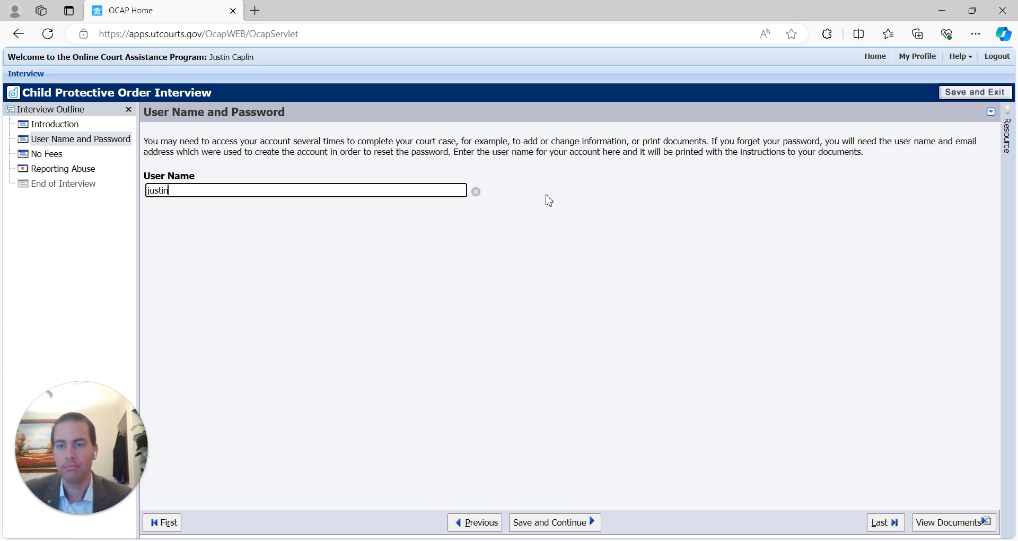
- Continue past User Name and No Fees, answer Yes to the DCFS report, and view Utah Code 78B-7-202
{"action": "left_click", "coordinate": [551, 523]}
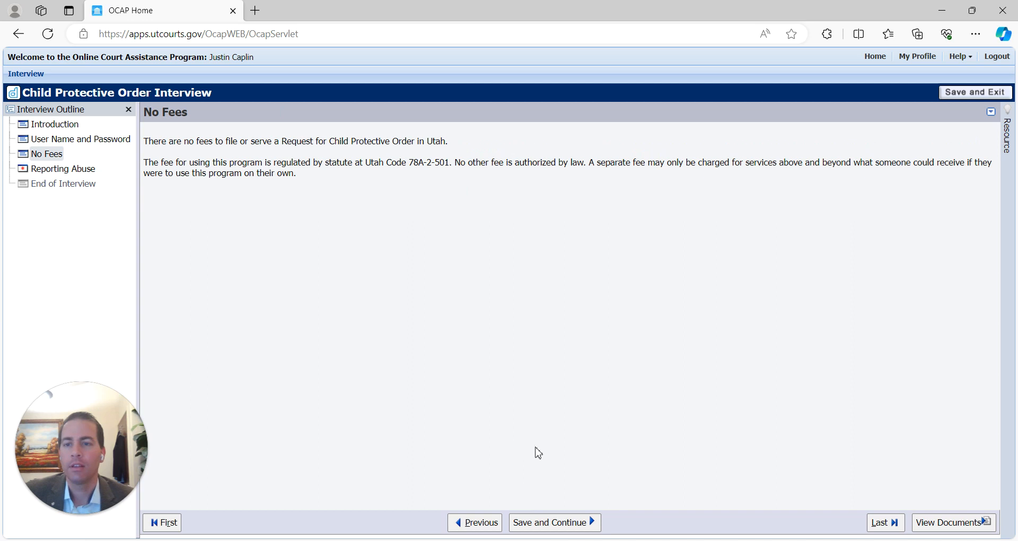
{"action": "left_click", "coordinate": [561, 522]}
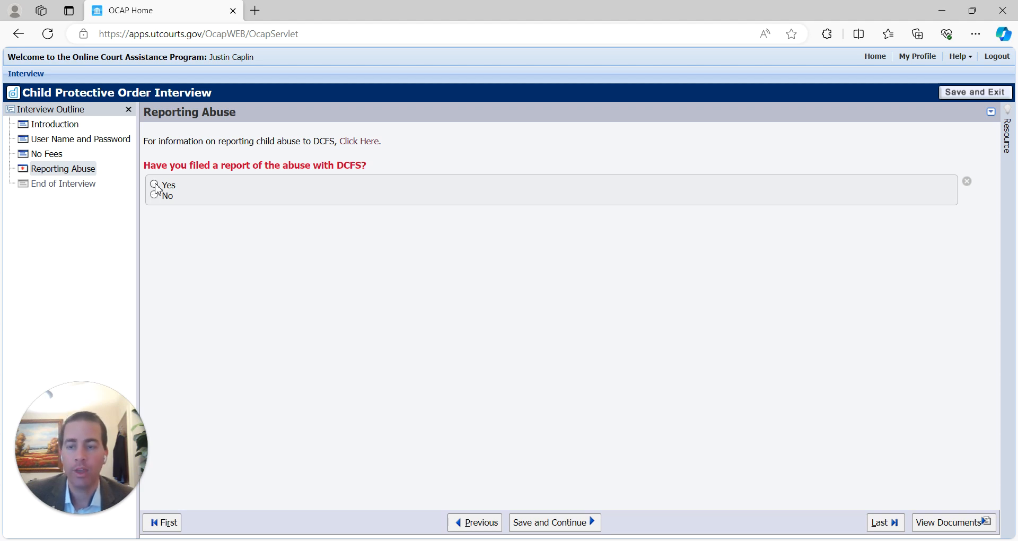
{"action": "left_click", "coordinate": [155, 184]}
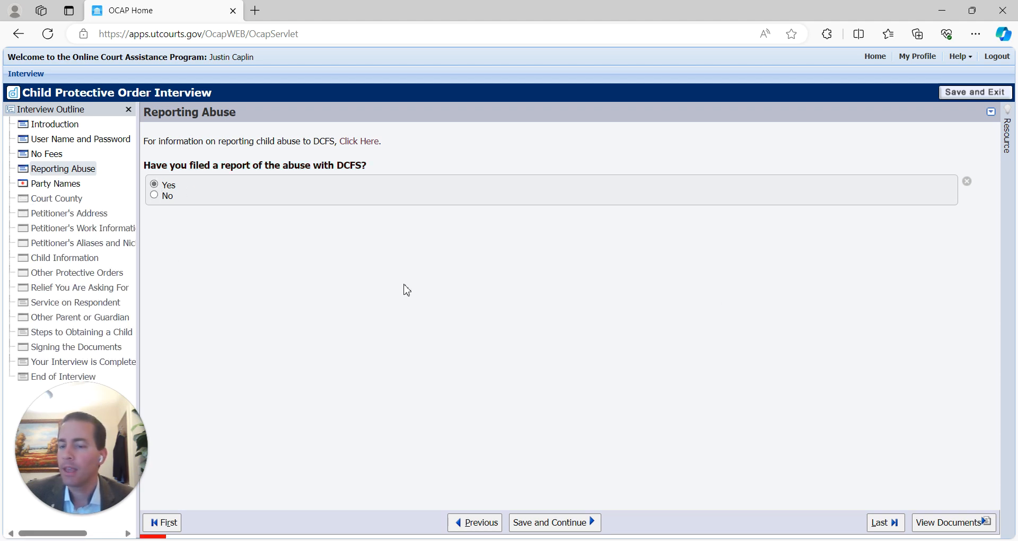
{"action": "left_click_drag", "start_coordinate": [0, 56], "coordinate": [542, 16]}
{"action": "scroll", "coordinate": [372, 235], "scroll_direction": "down", "scroll_amount": 3}
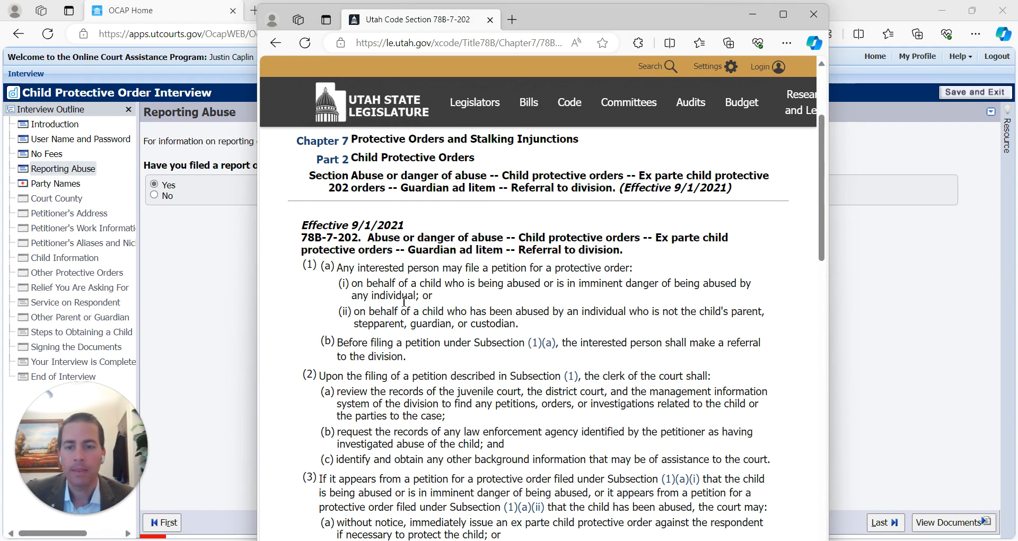
{"action": "scroll", "coordinate": [478, 396], "scroll_direction": "up", "scroll_amount": 3}
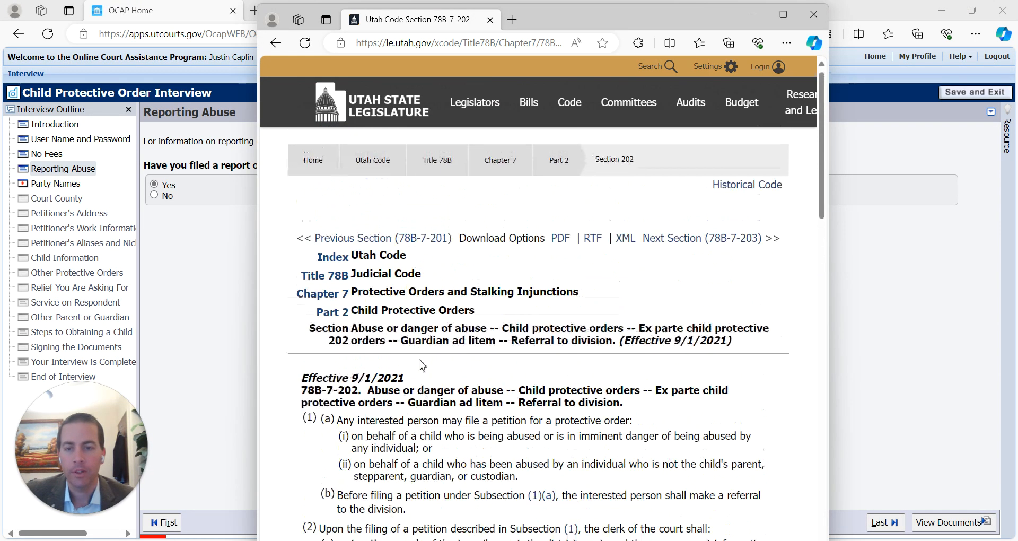
{"action": "left_click", "coordinate": [338, 318]}
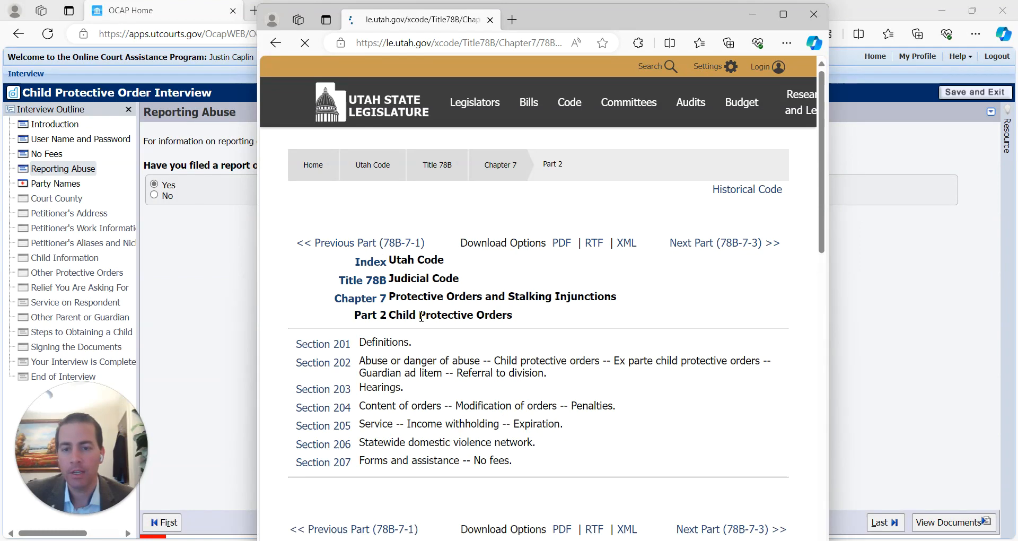
{"action": "left_click", "coordinate": [326, 345]}
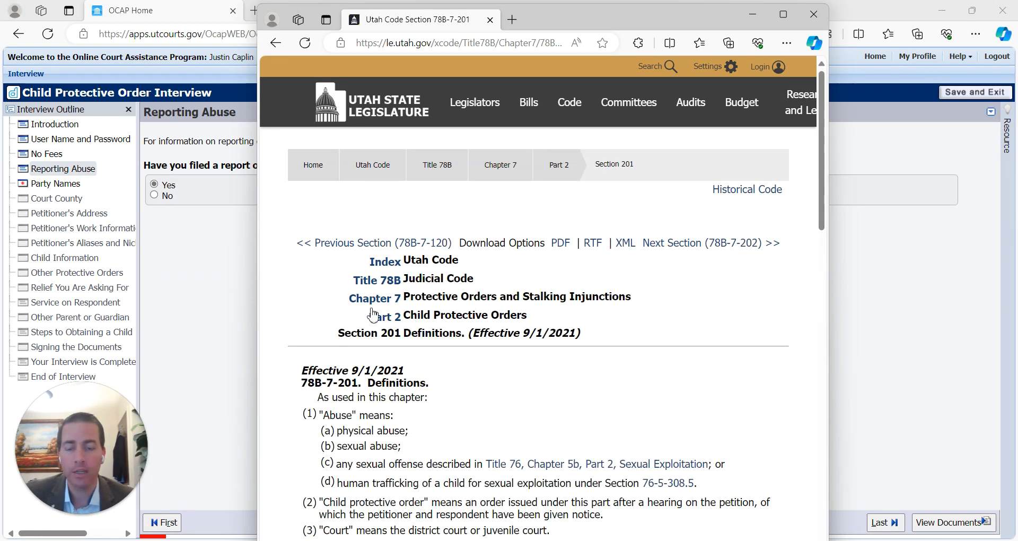
{"action": "scroll", "coordinate": [336, 335], "scroll_direction": "down", "scroll_amount": 1}
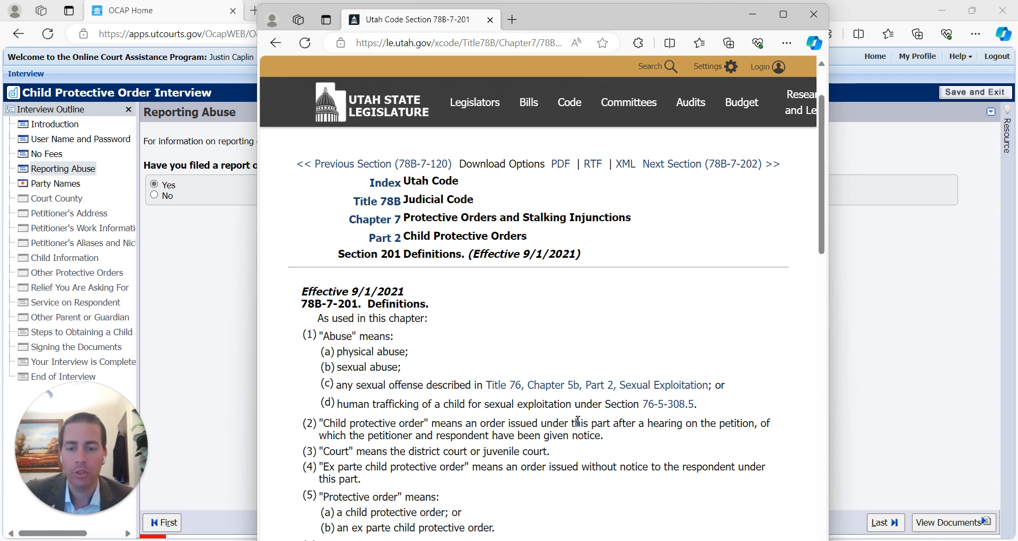
{"action": "left_click_drag", "start_coordinate": [321, 351], "coordinate": [430, 373]}
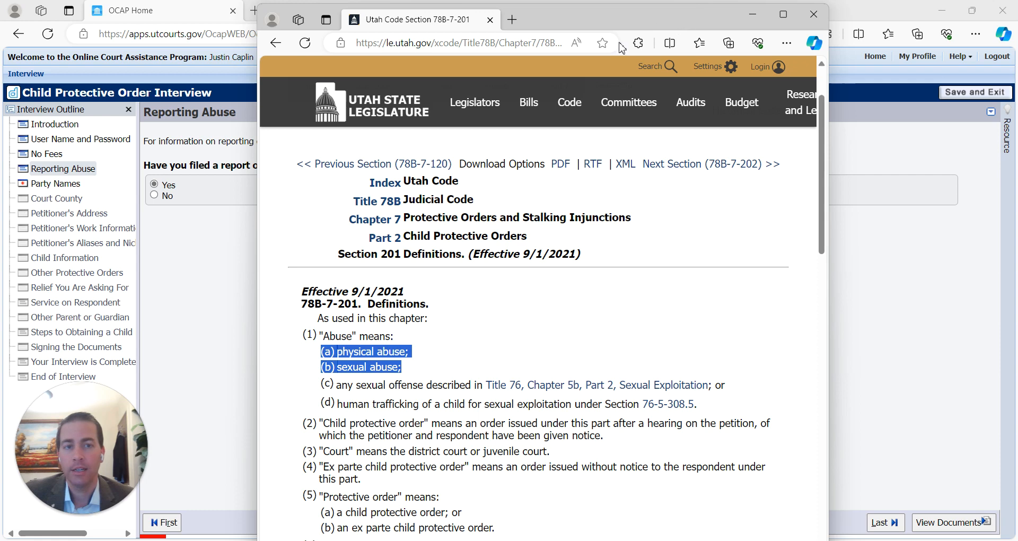
{"action": "key", "text": "super+Down"}
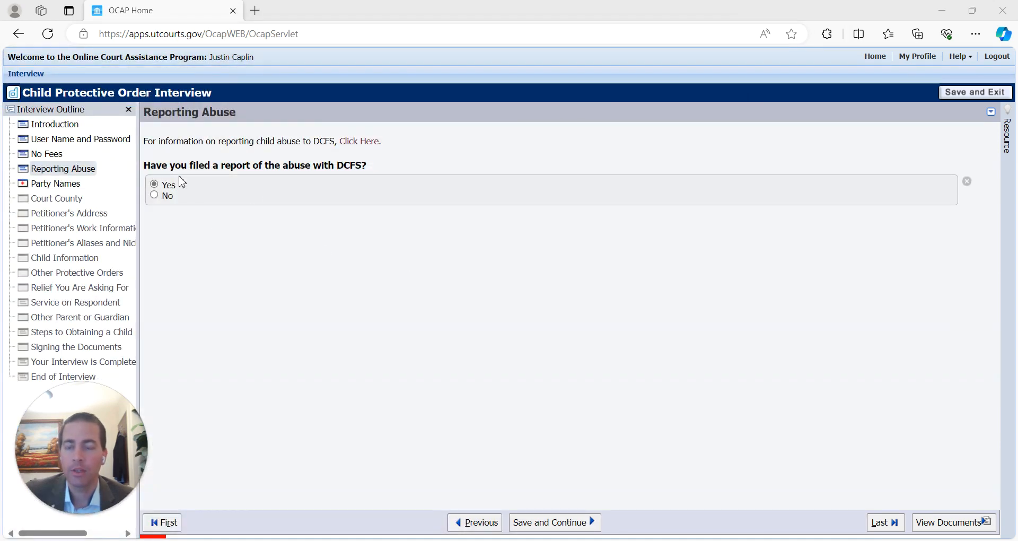
- On Party Names, enter the petitioner's first name and set her gender to Female
{"action": "left_click", "coordinate": [551, 524]}
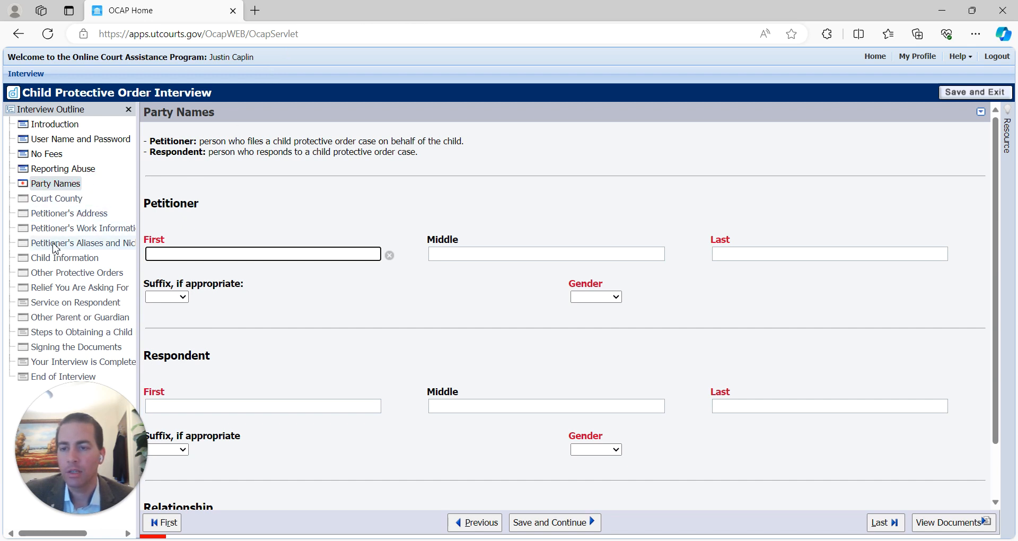
{"action": "left_click", "coordinate": [60, 261]}
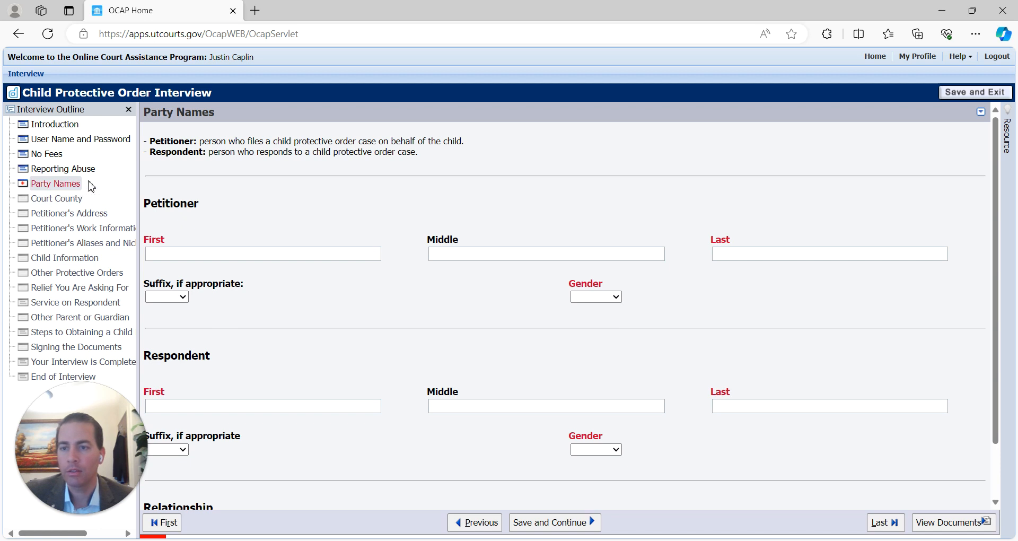
{"action": "scroll", "coordinate": [587, 391], "scroll_direction": "down", "scroll_amount": 1}
{"action": "scroll", "coordinate": [582, 392], "scroll_direction": "up", "scroll_amount": 1}
{"action": "left_click", "coordinate": [189, 250]}
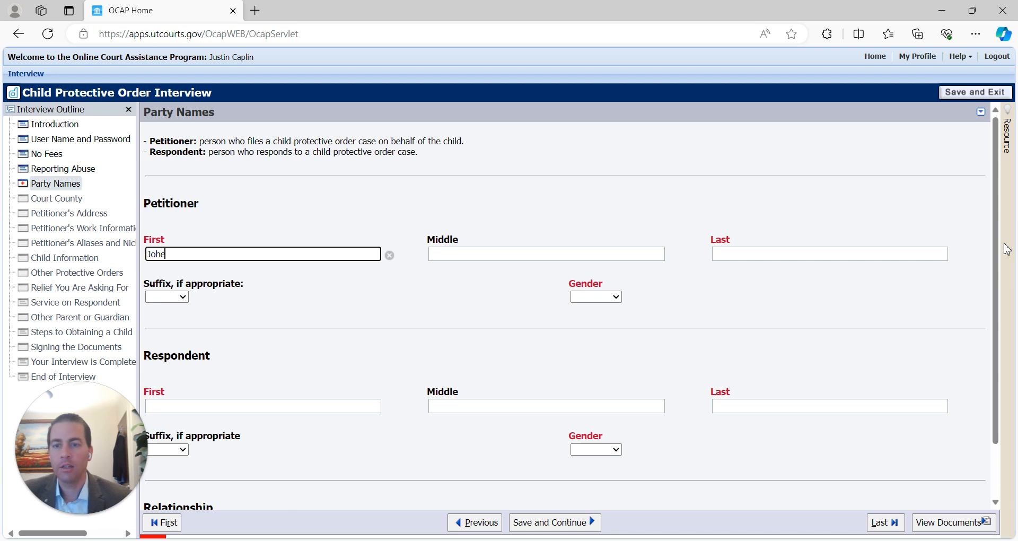
{"action": "type", "text": "Jane"}
{"action": "key", "text": "Tab"}
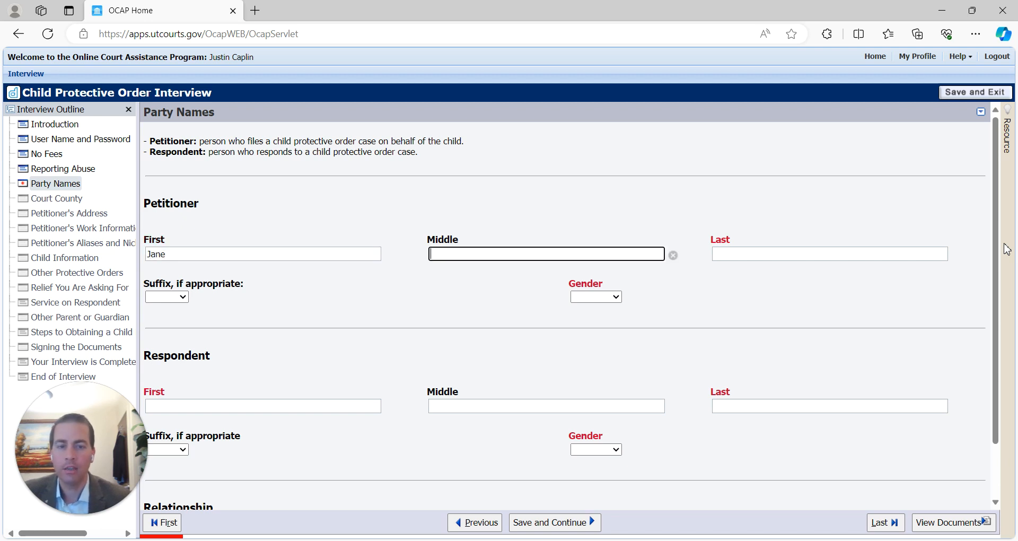
{"action": "key", "text": "Tab"}
{"action": "key", "text": "Tab"}
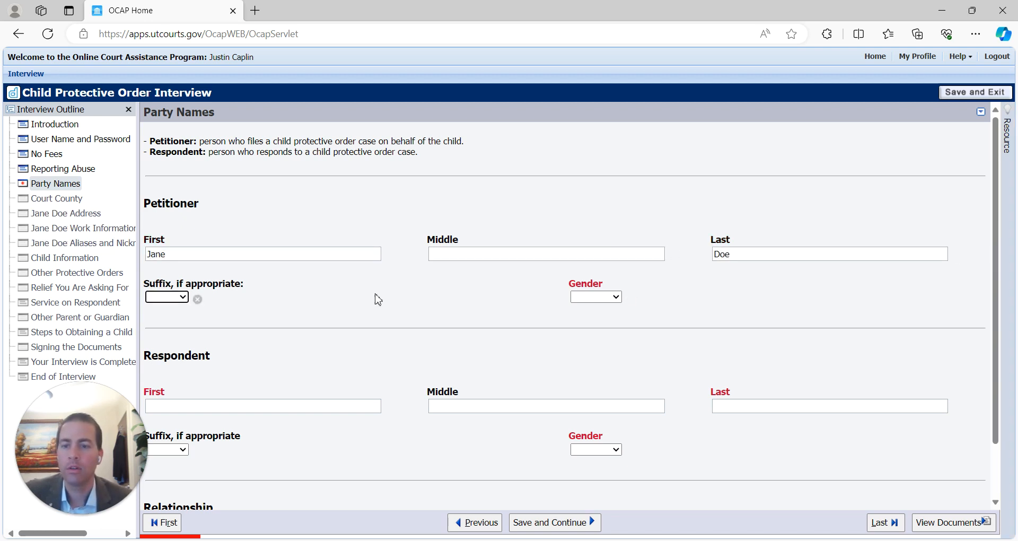
{"action": "scroll", "coordinate": [427, 350], "scroll_direction": "down", "scroll_amount": 1}
{"action": "left_click", "coordinate": [600, 242]}
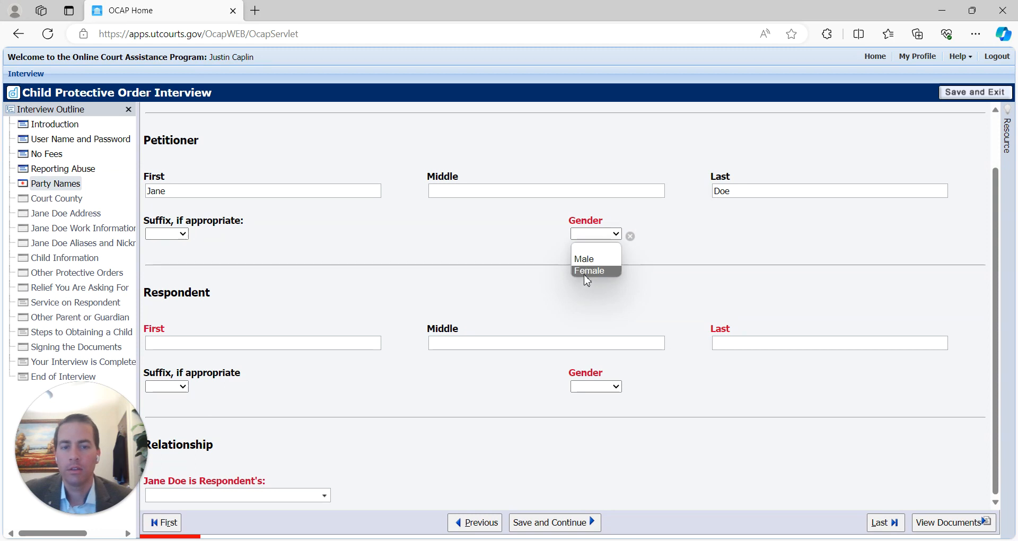
{"action": "left_click", "coordinate": [587, 276]}
{"action": "scroll", "coordinate": [221, 247], "scroll_direction": "up", "scroll_amount": 1}
{"action": "scroll", "coordinate": [221, 247], "scroll_direction": "down", "scroll_amount": 1}
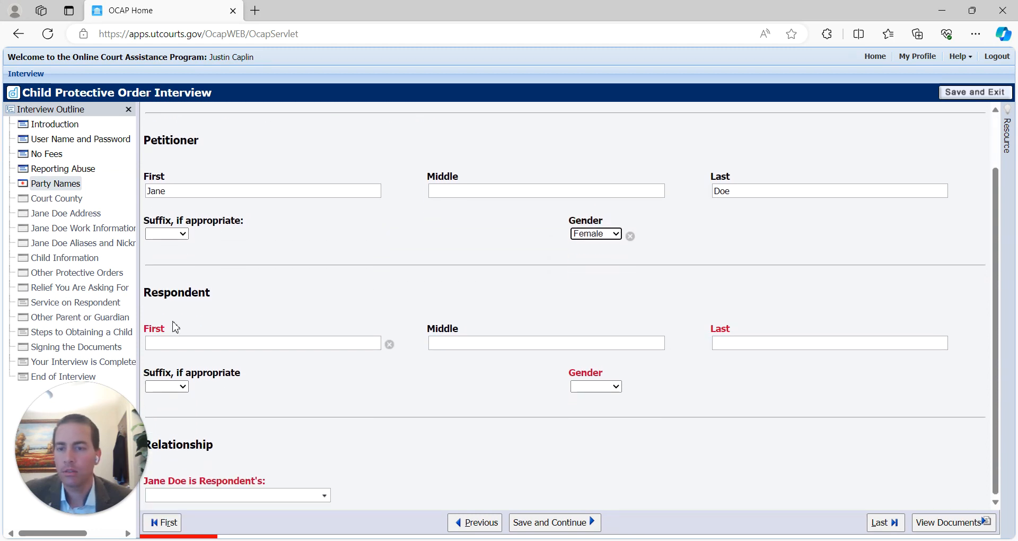
- Enter the respondent's first and last name and set his gender to Male
{"action": "left_click", "coordinate": [178, 341]}
{"action": "type", "text": "John"}
{"action": "key", "text": "Tab"}
{"action": "key", "text": "Tab"}
{"action": "type", "text": "Doe"}
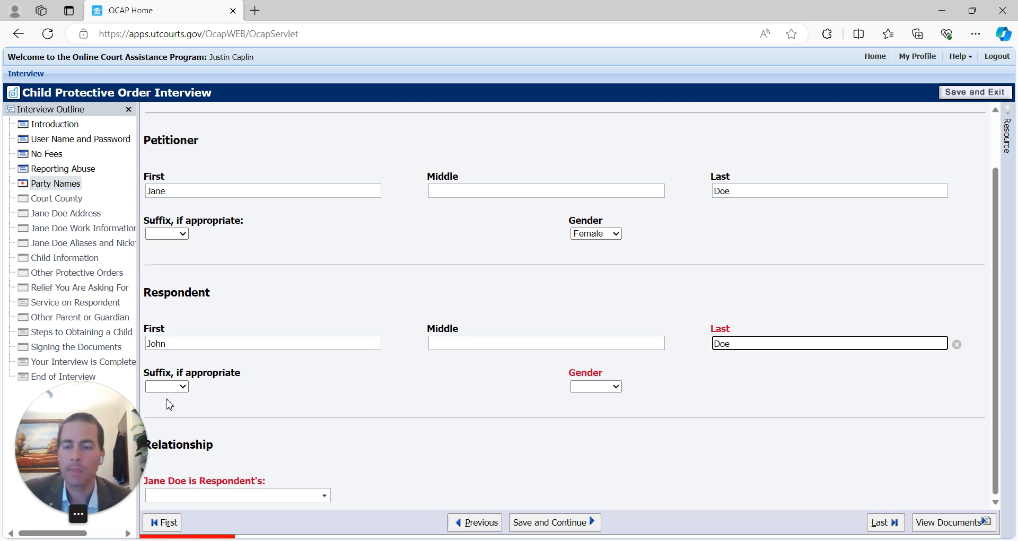
{"action": "left_click", "coordinate": [588, 390]}
{"action": "left_click", "coordinate": [594, 411]}
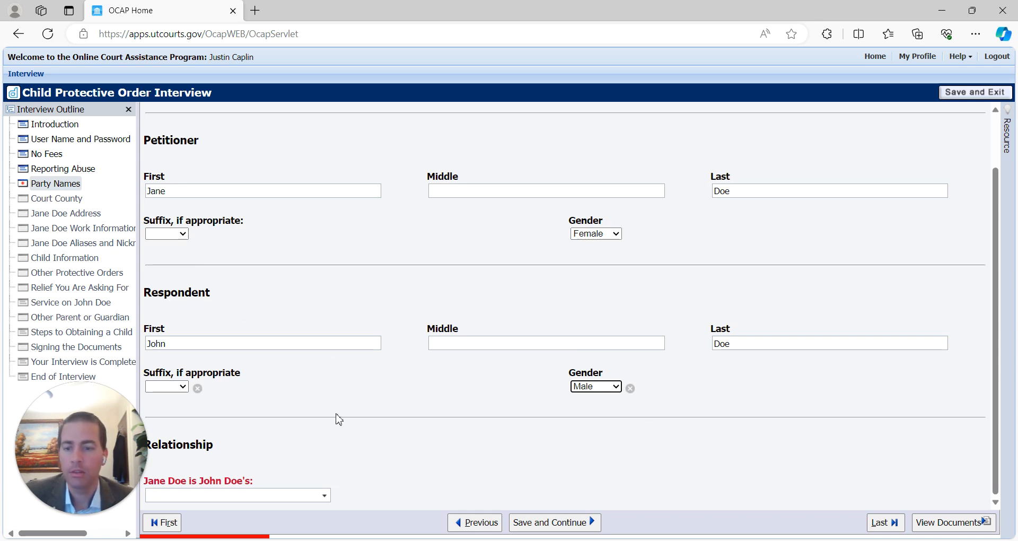
- Set the petitioner's relationship to the respondent as Former Spouse and save
{"action": "left_click", "coordinate": [200, 495]}
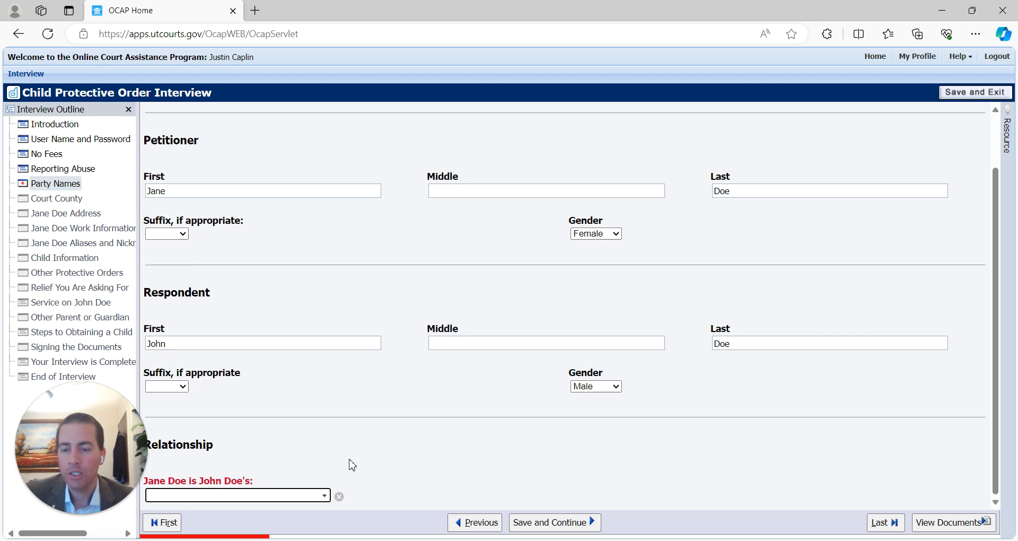
{"action": "left_click", "coordinate": [324, 495]}
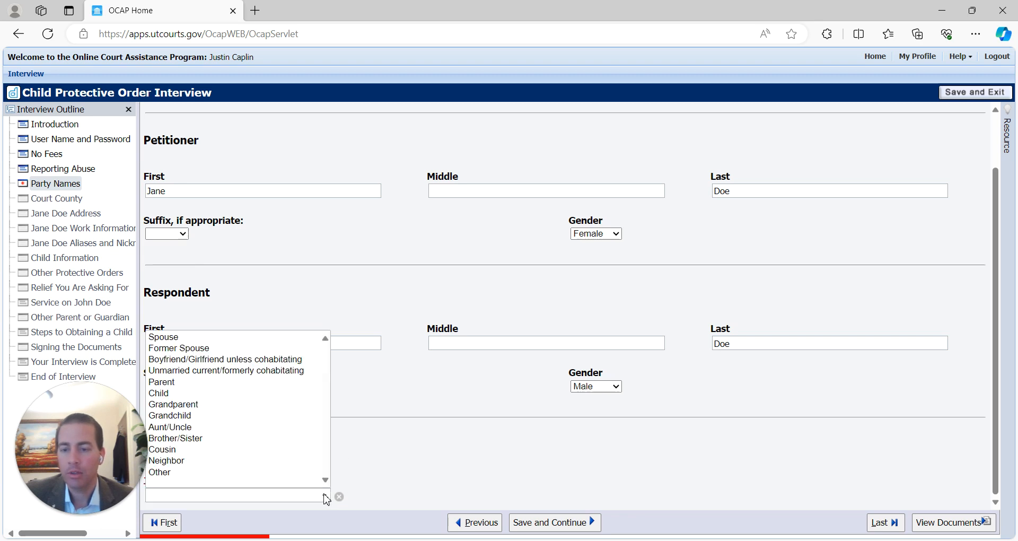
{"action": "left_click", "coordinate": [188, 348]}
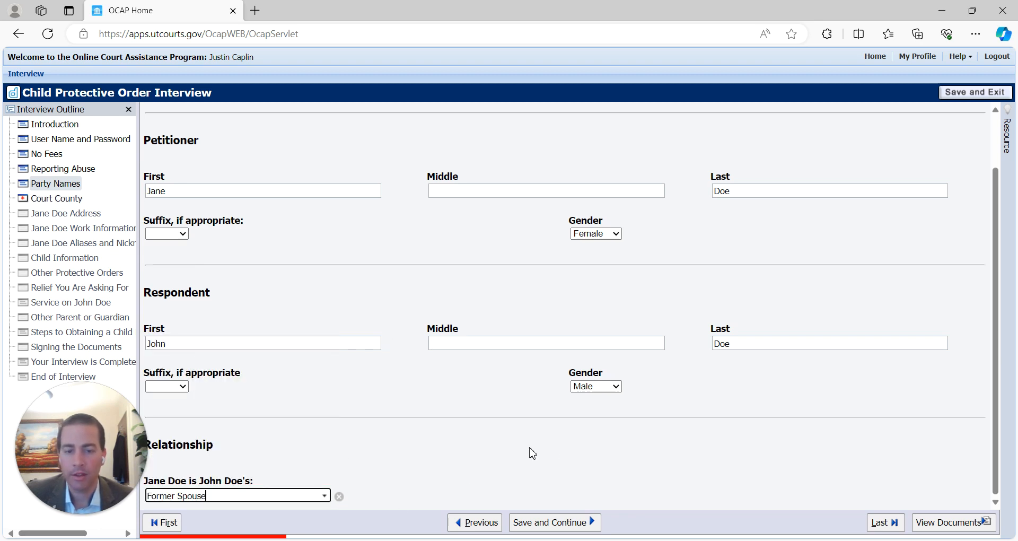
{"action": "left_click", "coordinate": [546, 524]}
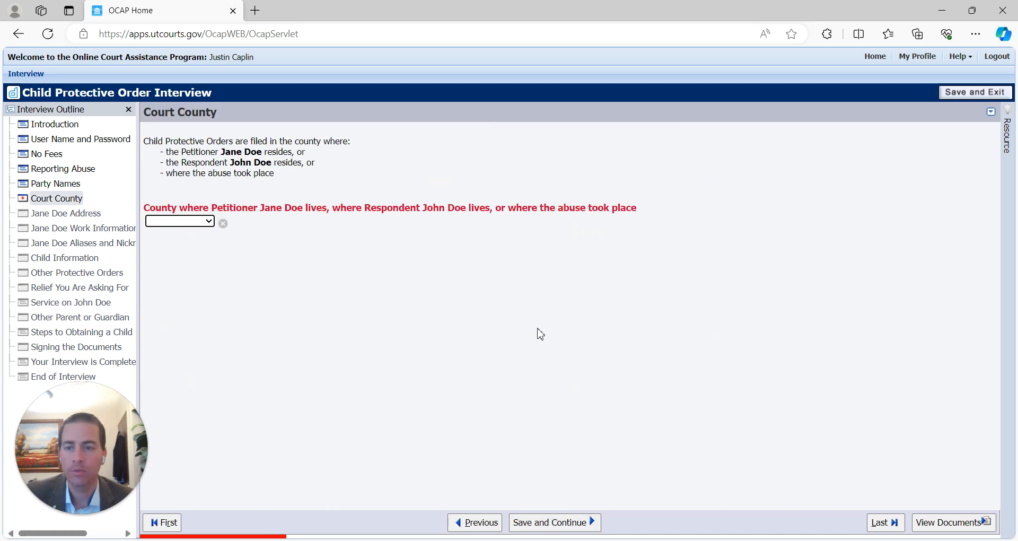
- Choose Washington as the court county and continue
{"action": "left_click", "coordinate": [190, 225]}
{"action": "type", "text": "wash"}
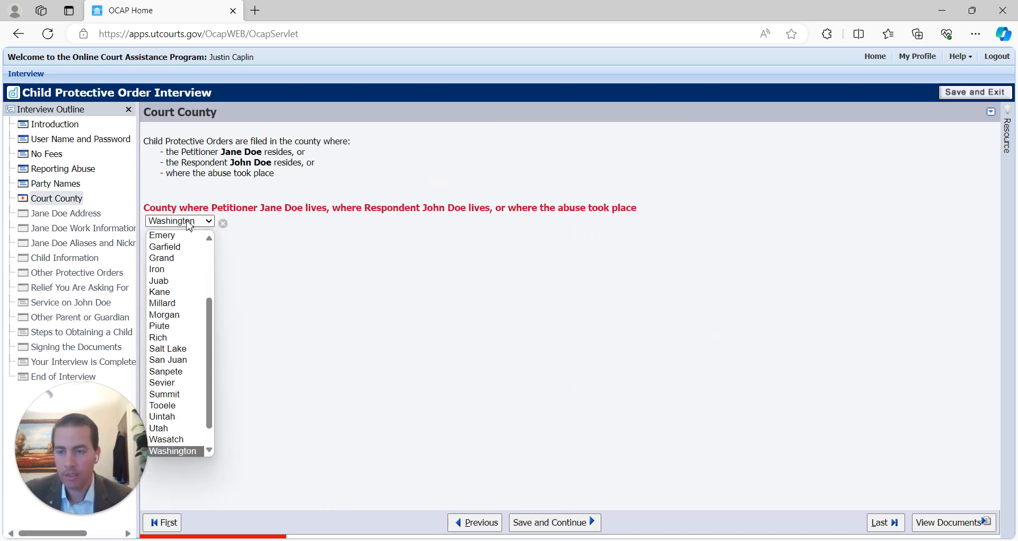
{"action": "key", "text": "Return"}
{"action": "left_click", "coordinate": [586, 521]}
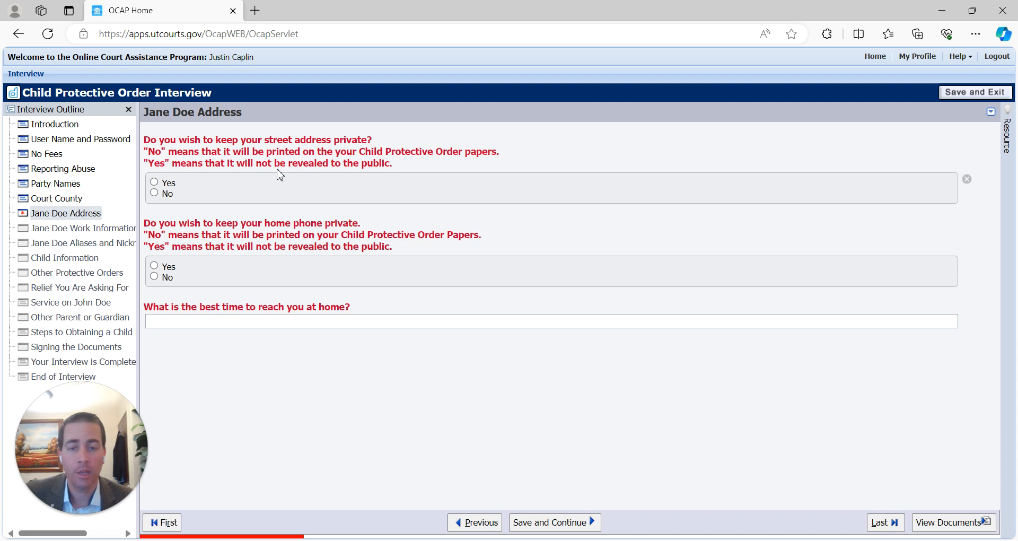
- Keep the home address public and enter the petitioner's street, city, Utah state and zip code
{"action": "left_click", "coordinate": [154, 193]}
{"action": "left_click", "coordinate": [223, 237]}
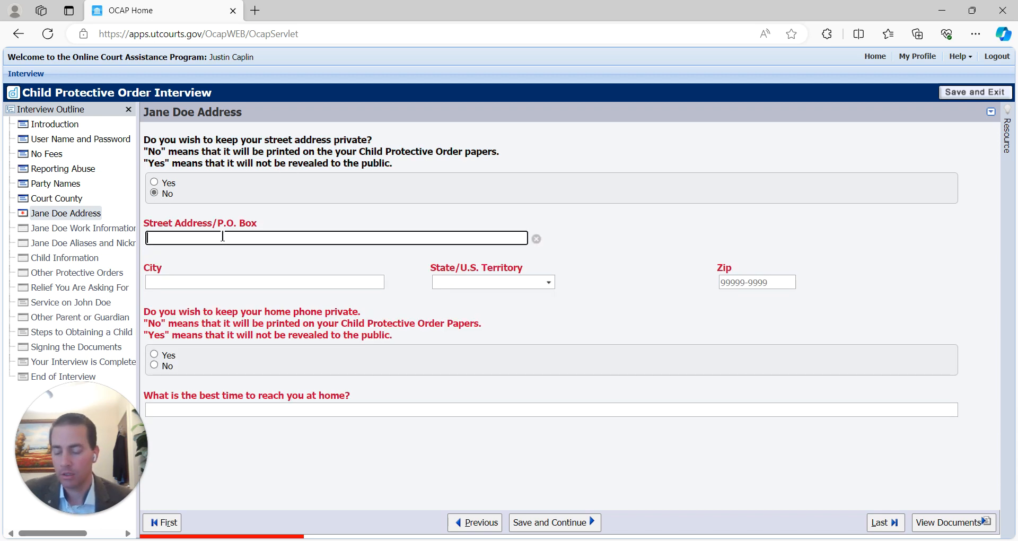
{"action": "type", "text": "123 Main"}
{"action": "key", "text": "Tab"}
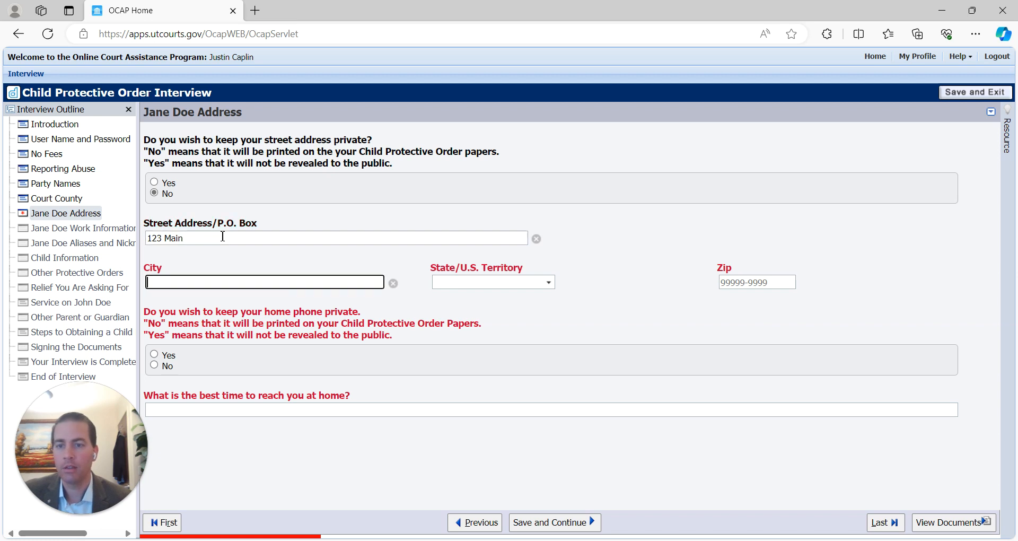
{"action": "type", "text": "St. George"}
{"action": "key", "text": "Tab"}
{"action": "type", "text": "u"}
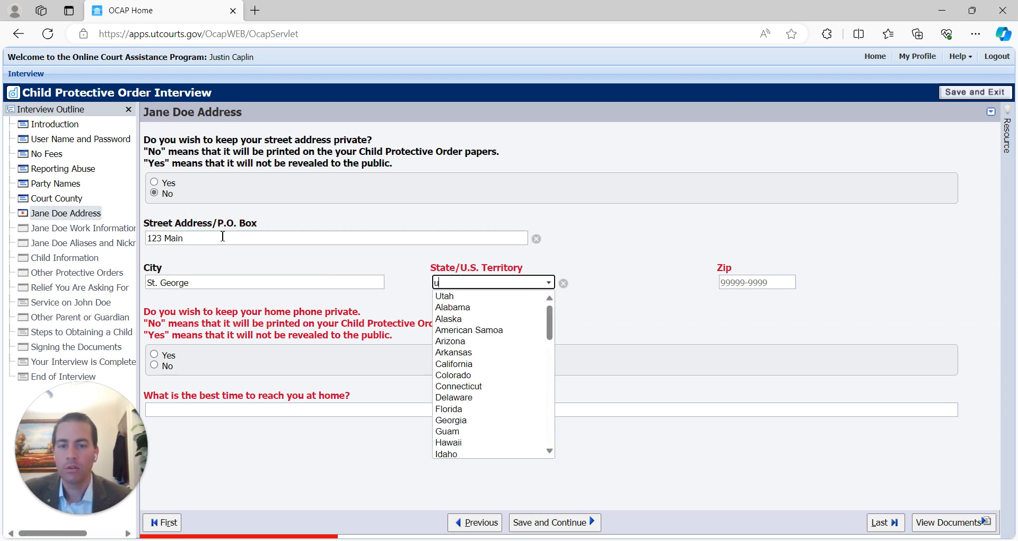
{"action": "key", "text": "Tab"}
{"action": "type", "text": "84770"}
{"action": "key", "text": "Tab"}
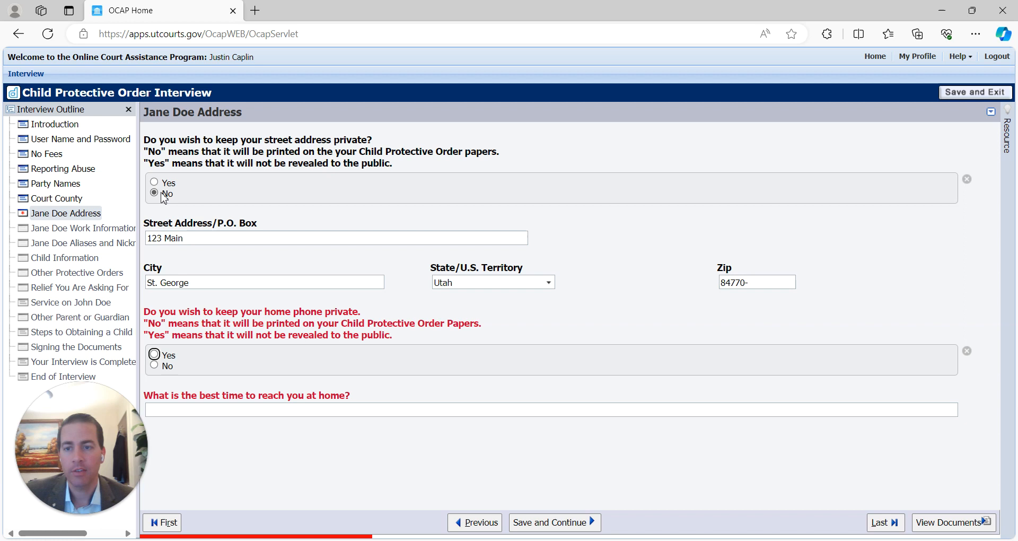
- Keep the home phone public, enter the phone number with Evenings as best contact time, and save
{"action": "left_click", "coordinate": [154, 365]}
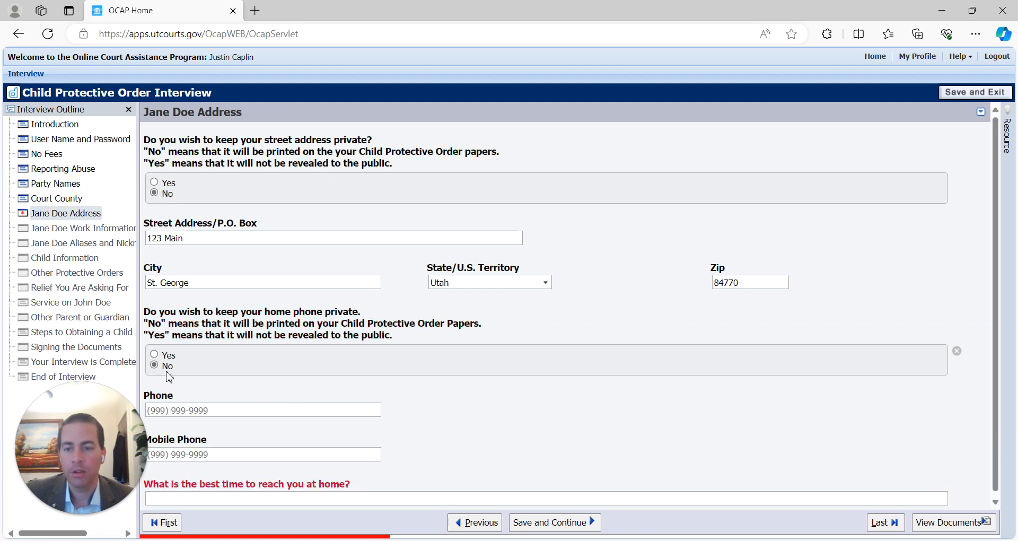
{"action": "left_click", "coordinate": [176, 405]}
{"action": "type", "text": "435) 555-555"}
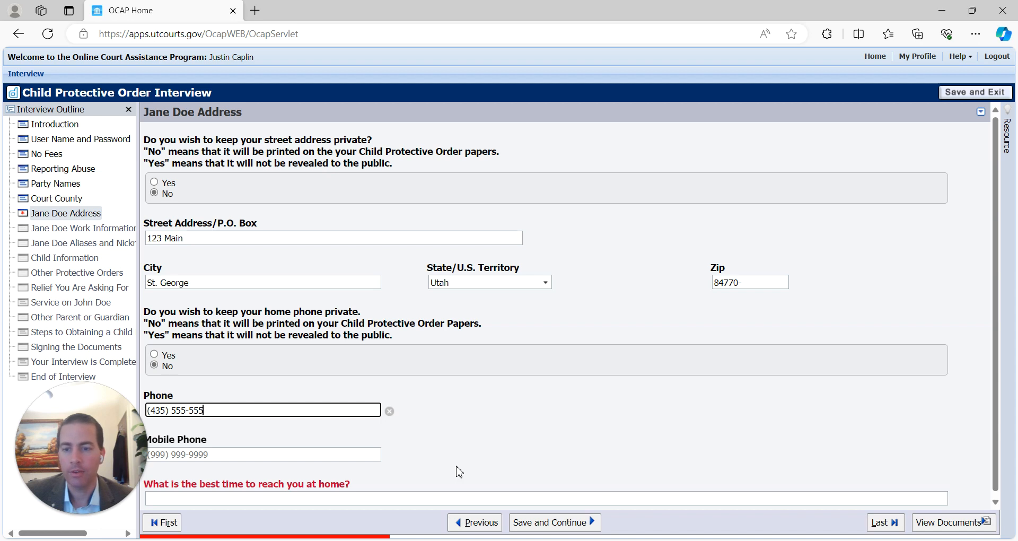
{"action": "type", "text": "5"}
{"action": "key", "text": "Tab"}
{"action": "scroll", "coordinate": [466, 411], "scroll_direction": "down", "scroll_amount": 1}
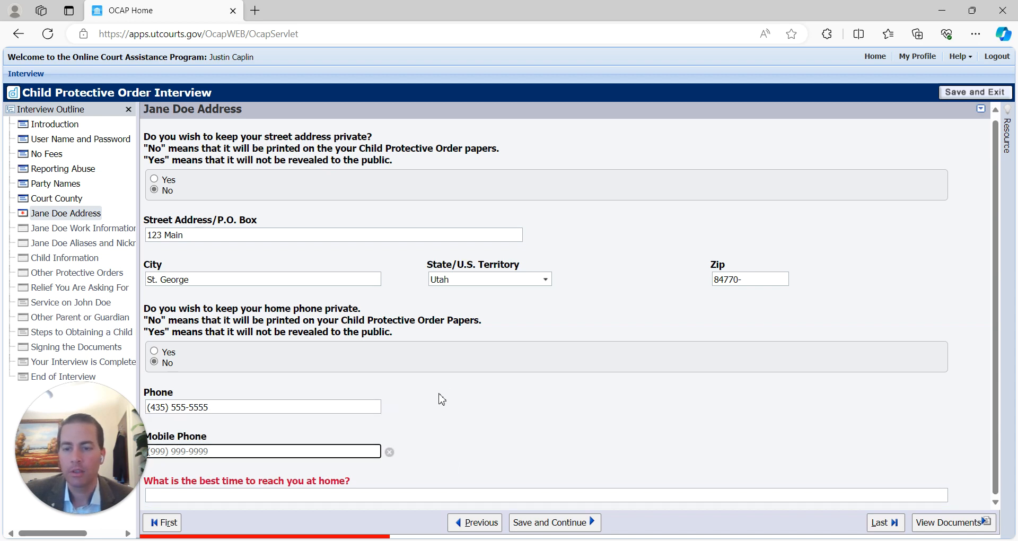
{"action": "left_click", "coordinate": [260, 491]}
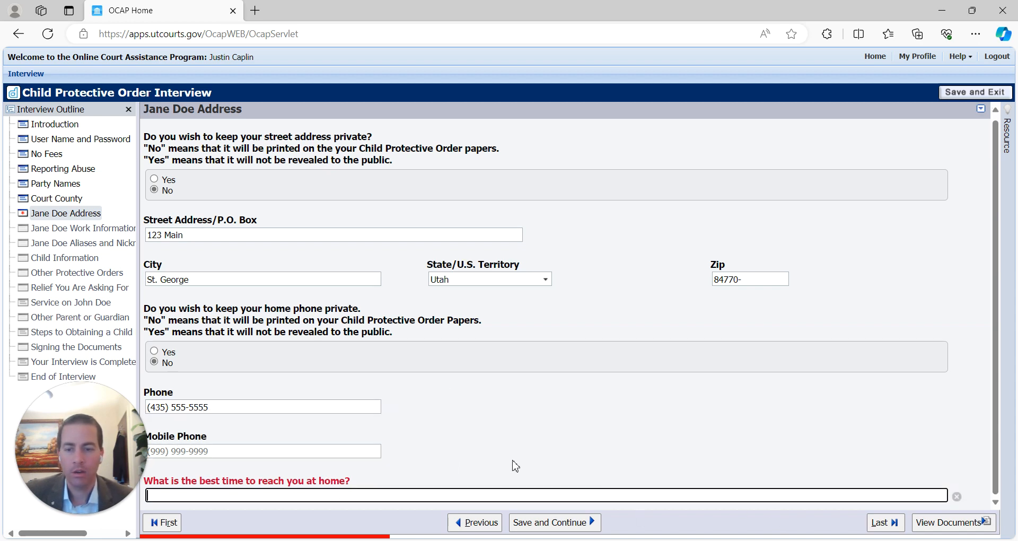
{"action": "type", "text": "Evenings"}
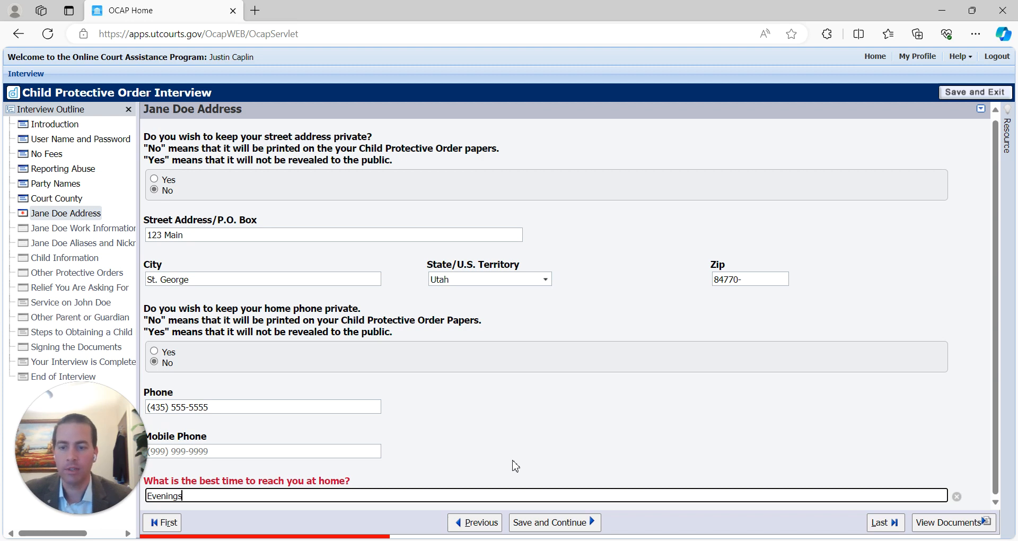
{"action": "left_click", "coordinate": [579, 528]}
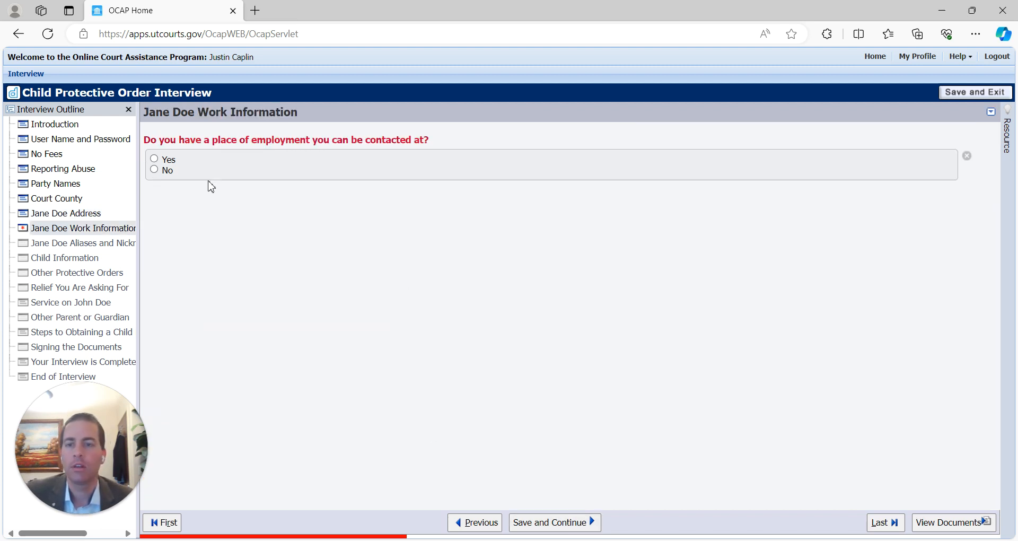
- Answer No to having a contactable workplace and continue
{"action": "left_click", "coordinate": [155, 160]}
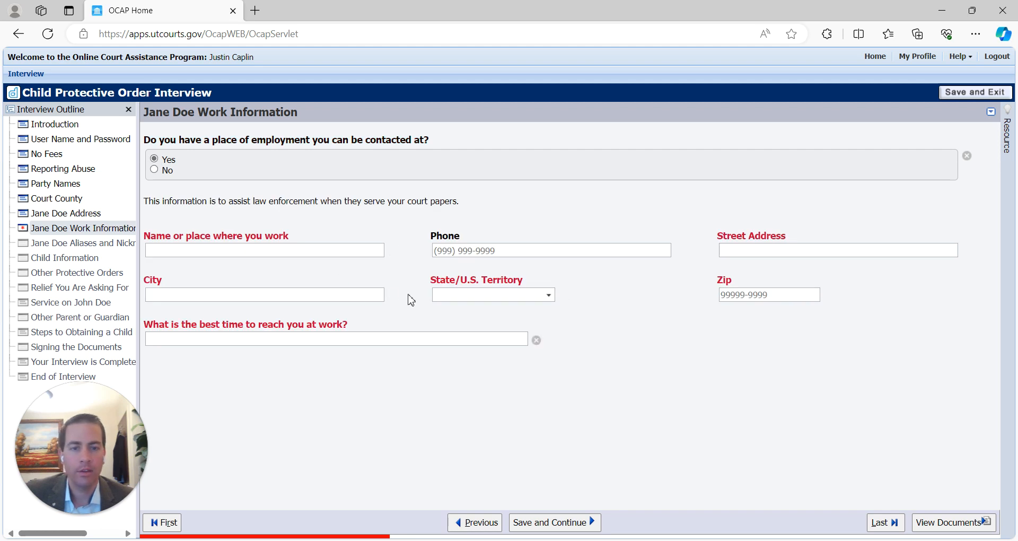
{"action": "left_click", "coordinate": [154, 170]}
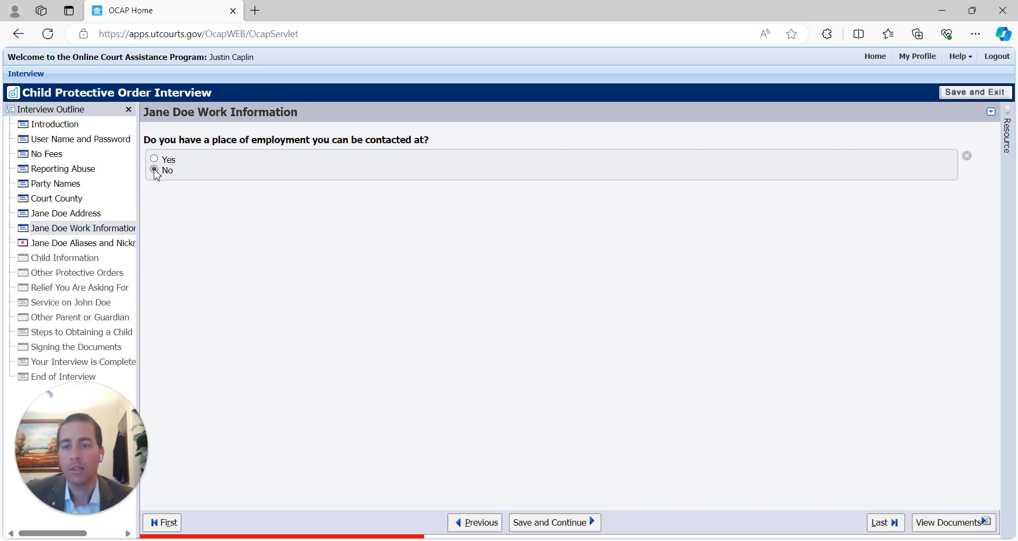
{"action": "left_click", "coordinate": [565, 524]}
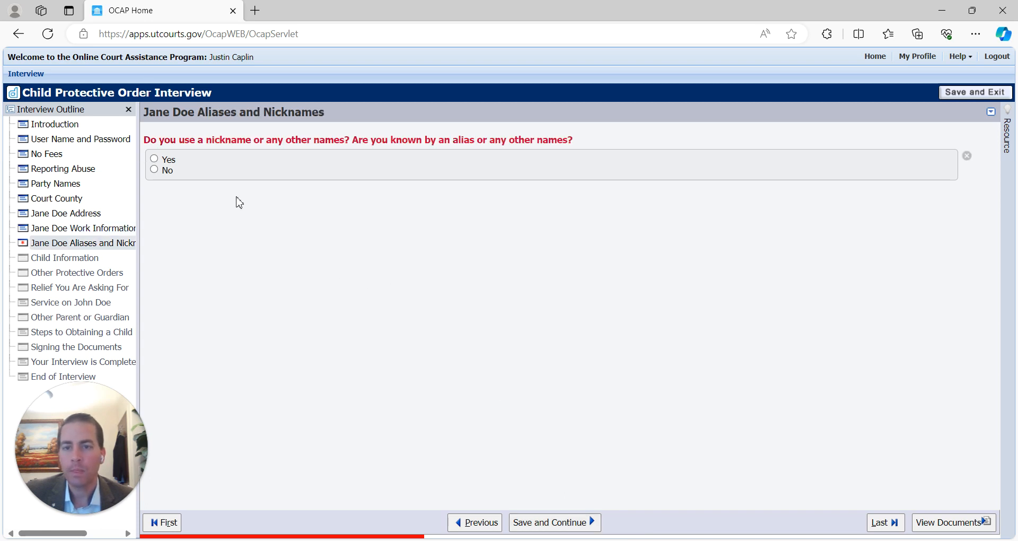
- Answer No to aliases, enter the petitioner's birth date, and continue to Child Information
{"action": "left_click", "coordinate": [154, 170]}
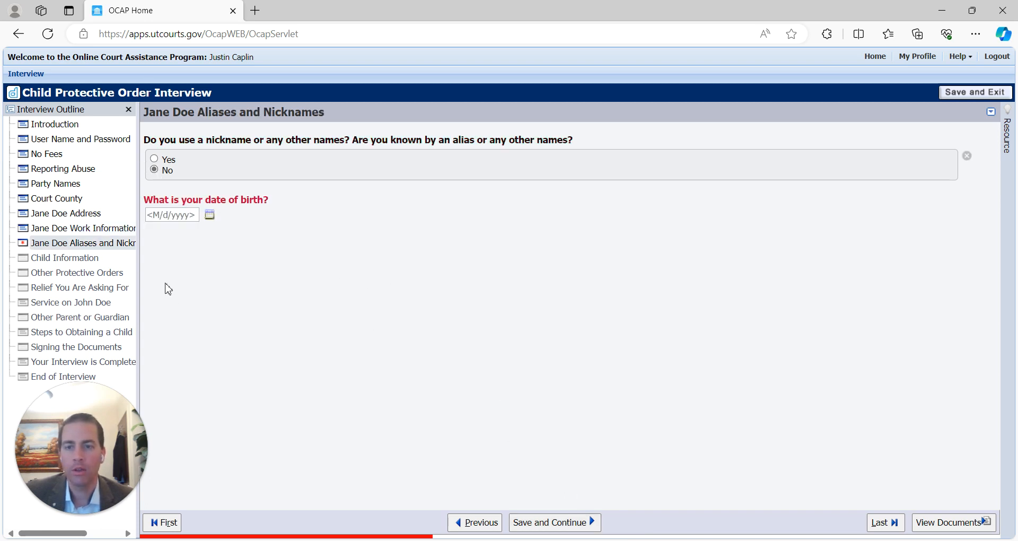
{"action": "left_click", "coordinate": [175, 216]}
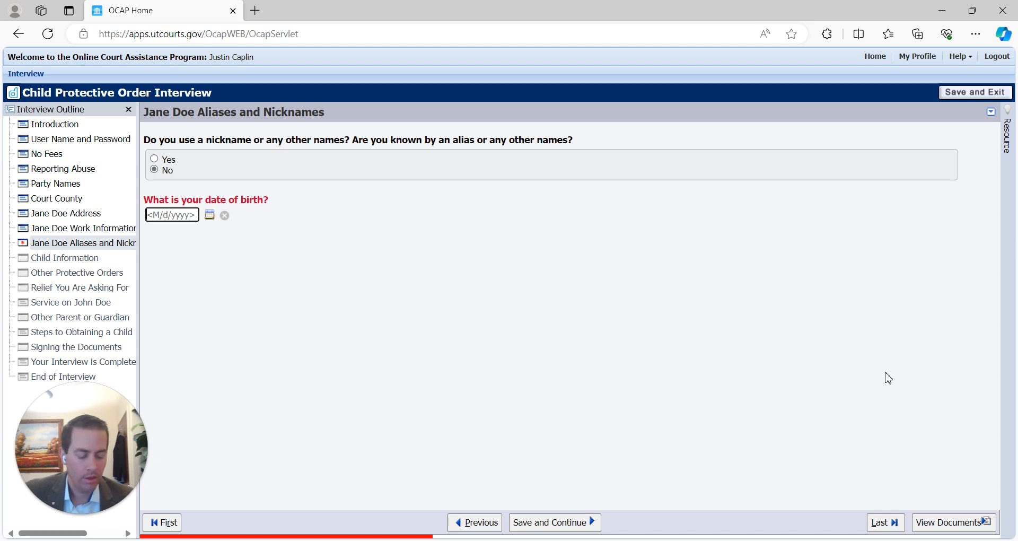
{"action": "type", "text": "12/1/1989"}
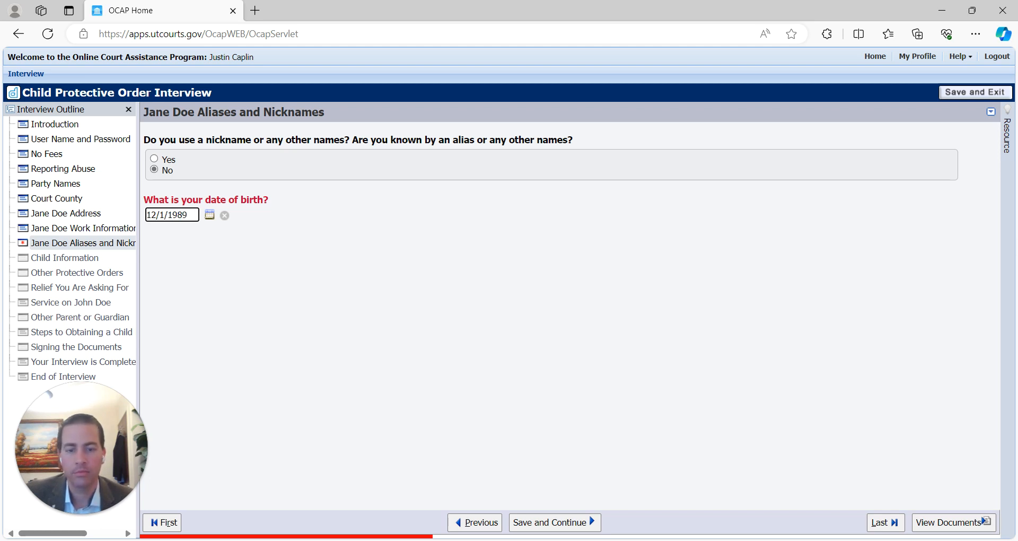
{"action": "left_click", "coordinate": [587, 521]}
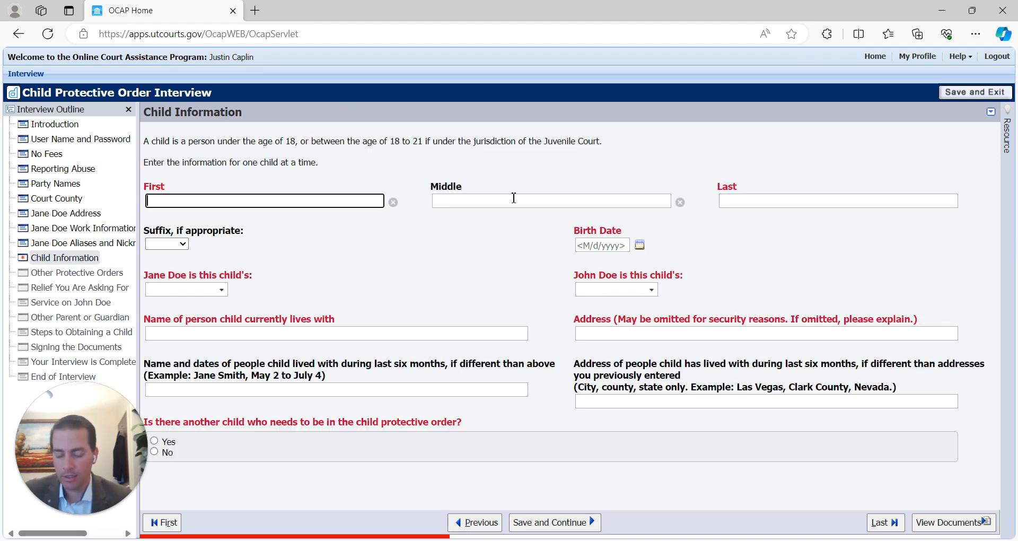
- Enter the child's first and last name, set petitioner as Mother and respondent as Father, and type birth date 12/1/2018
{"action": "type", "text": "Johnny"}
{"action": "key", "text": "Tab"}
{"action": "key", "text": "Tab"}
{"action": "type", "text": "D"}
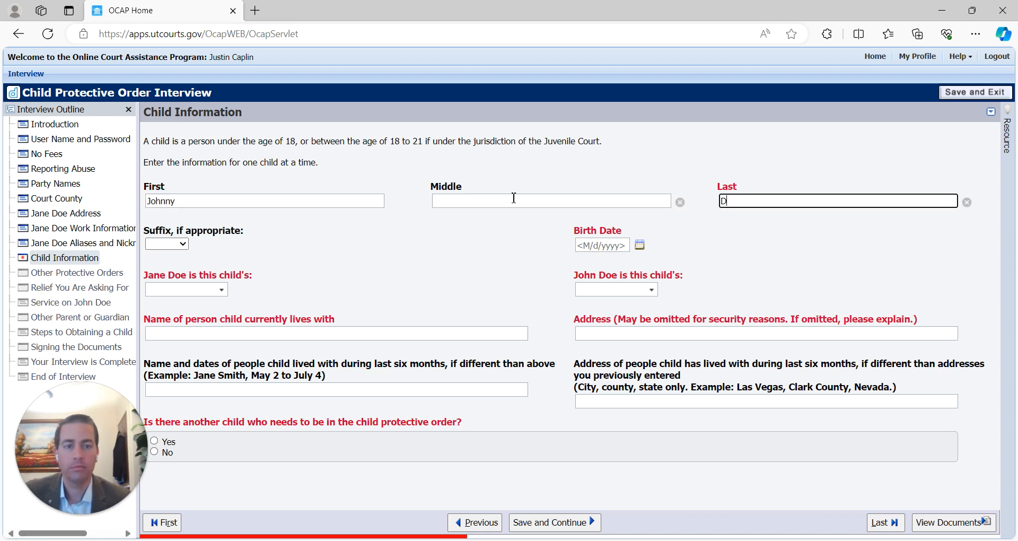
{"action": "left_click", "coordinate": [178, 288]}
{"action": "left_click", "coordinate": [223, 290]}
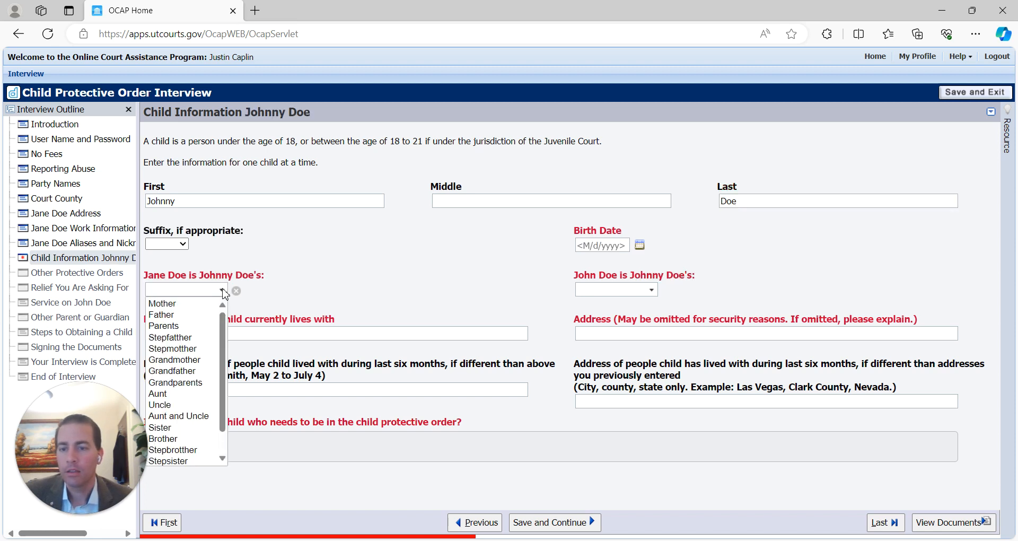
{"action": "left_click", "coordinate": [164, 304]}
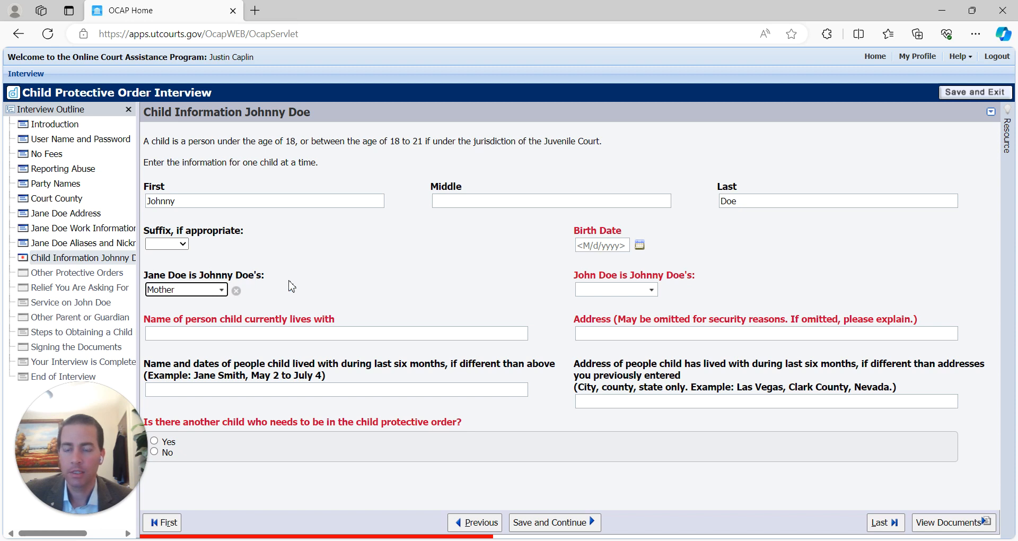
{"action": "left_click", "coordinate": [646, 289]}
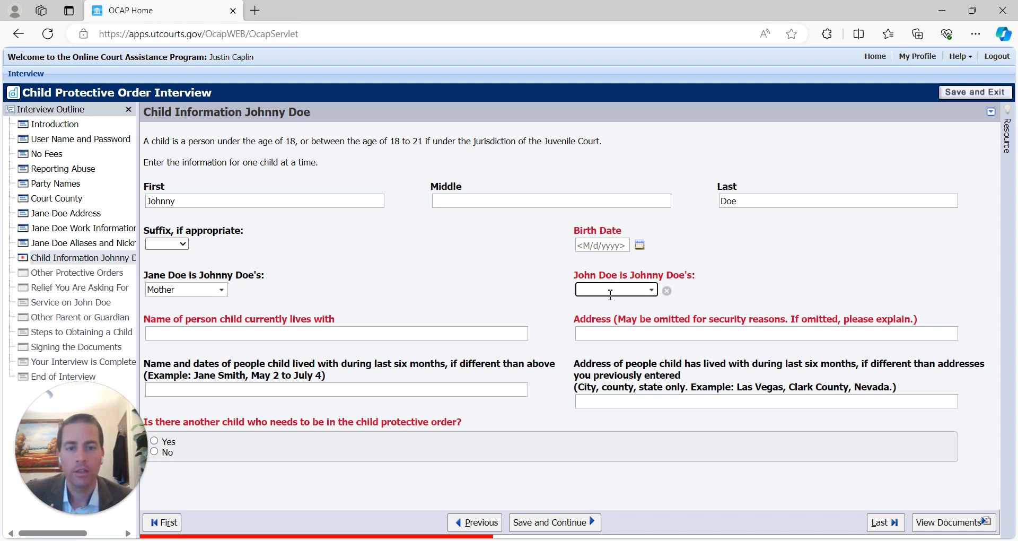
{"action": "left_click", "coordinate": [652, 290]}
{"action": "left_click", "coordinate": [611, 315]}
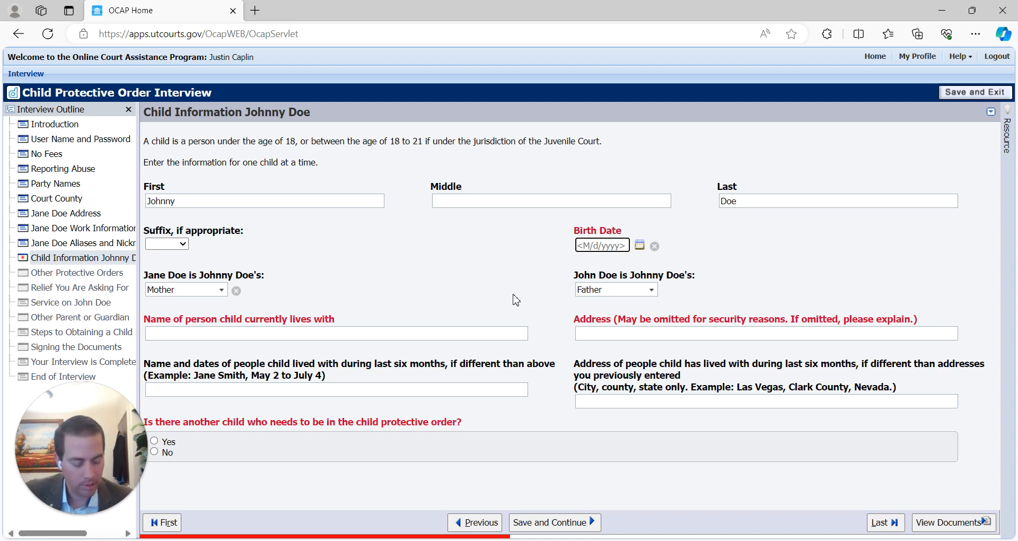
{"action": "type", "text": "12/1/20"}
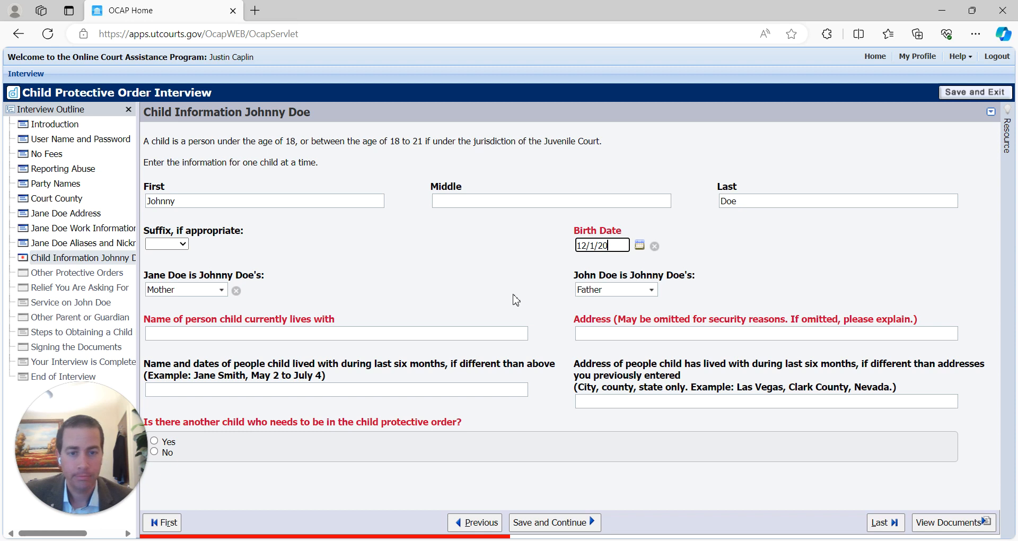
{"action": "type", "text": "18"}
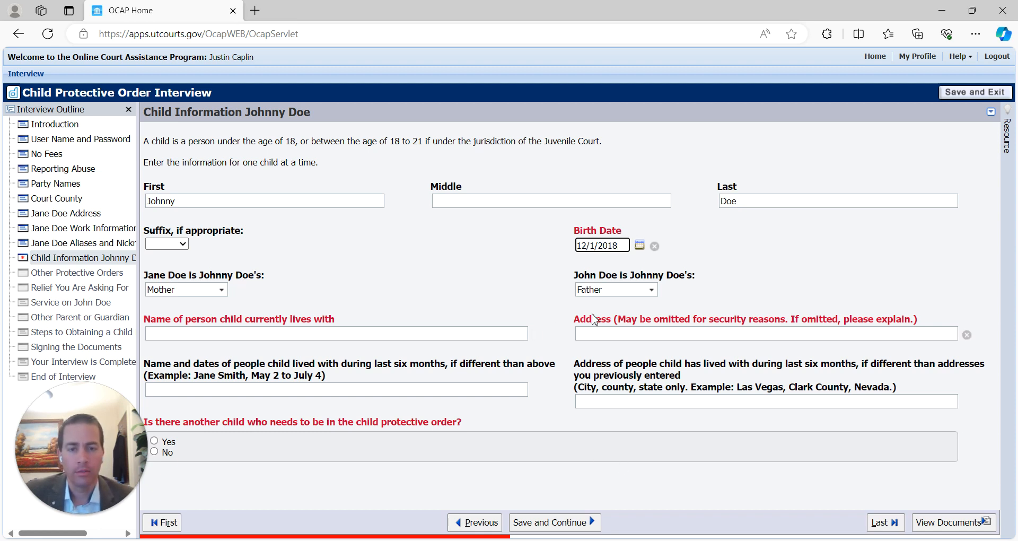
- Enter who the child currently lives with, noting weekends spent with the respondent
{"action": "left_click", "coordinate": [249, 333]}
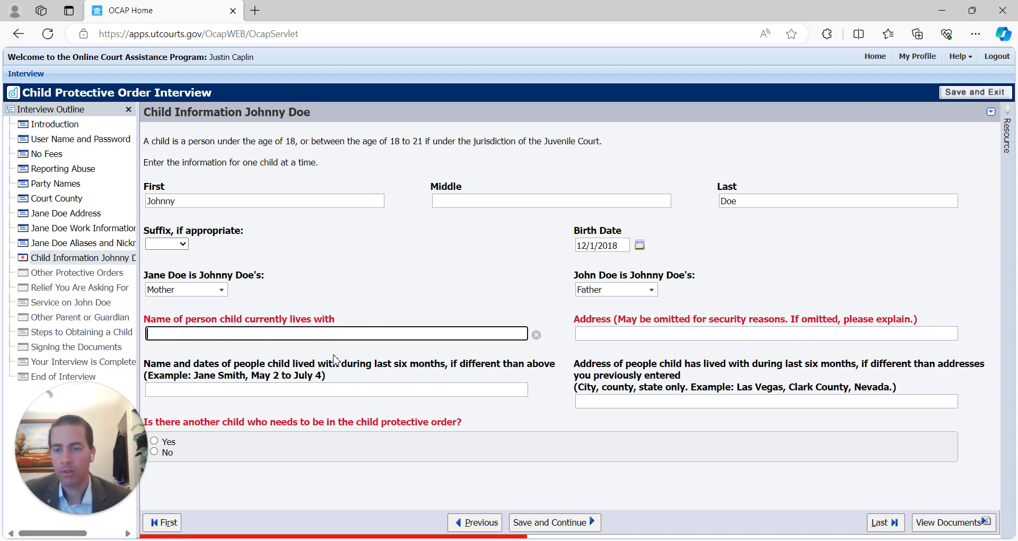
{"action": "type", "text": "Jane Doe (weekends with "}
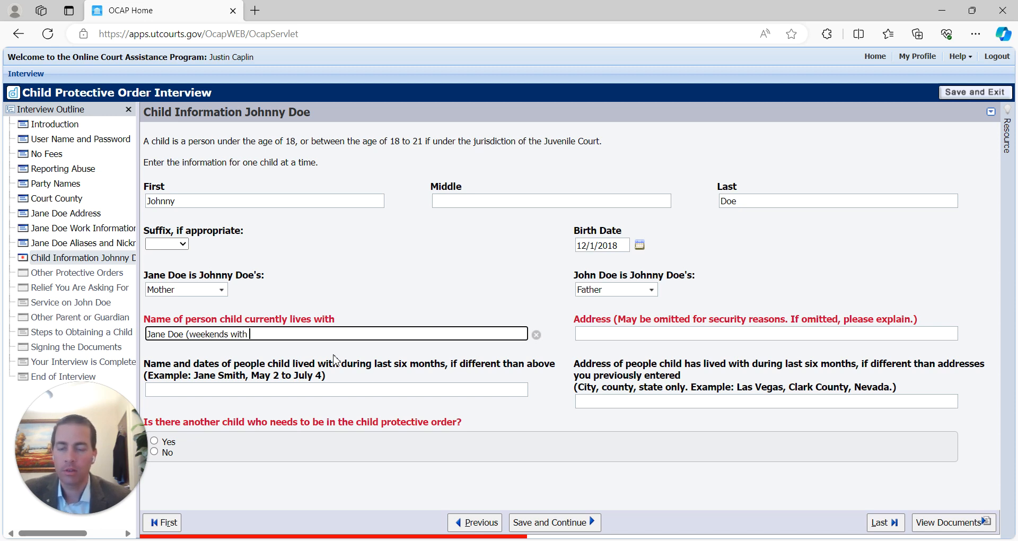
{"action": "type", "text": "John Doe"}
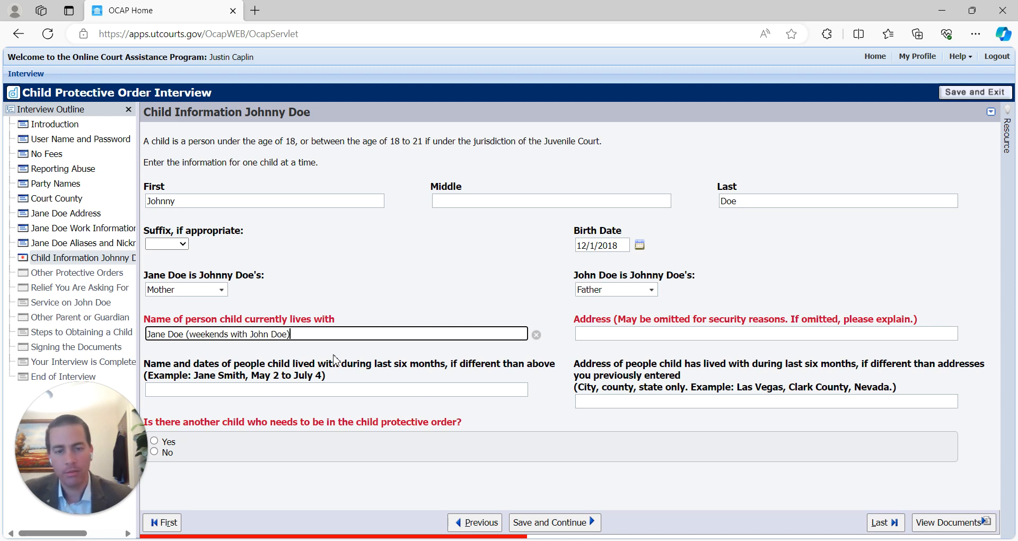
{"action": "left_click_drag", "start_coordinate": [329, 333], "coordinate": [46, 333]}
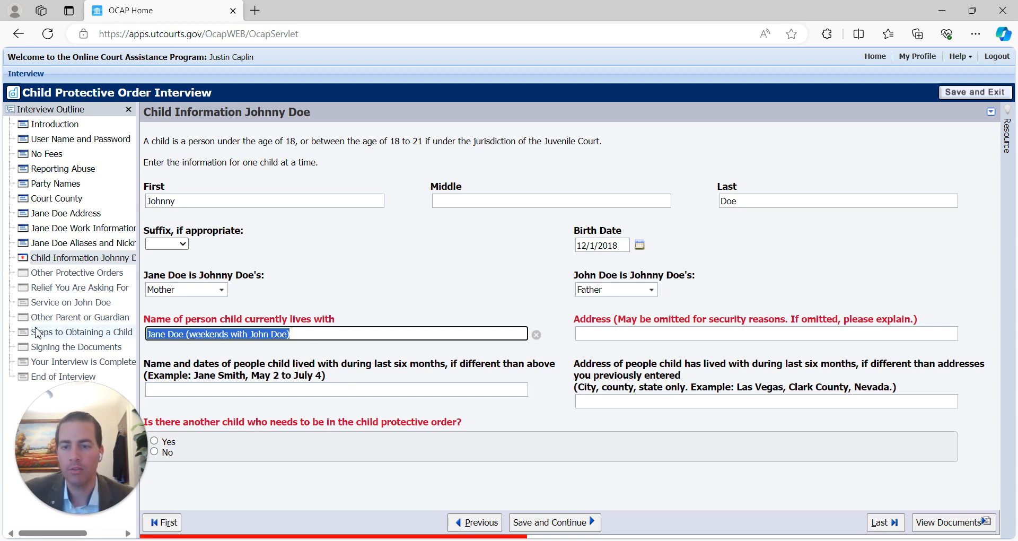
{"action": "left_click", "coordinate": [328, 325]}
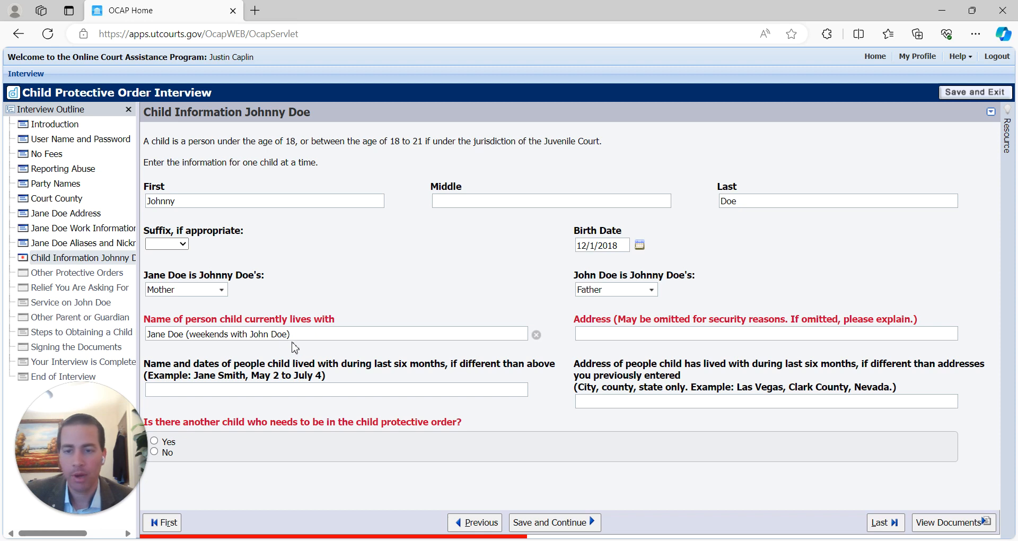
- Enter the child's current address and begin the previous-six-months answers
{"action": "left_click", "coordinate": [651, 335]}
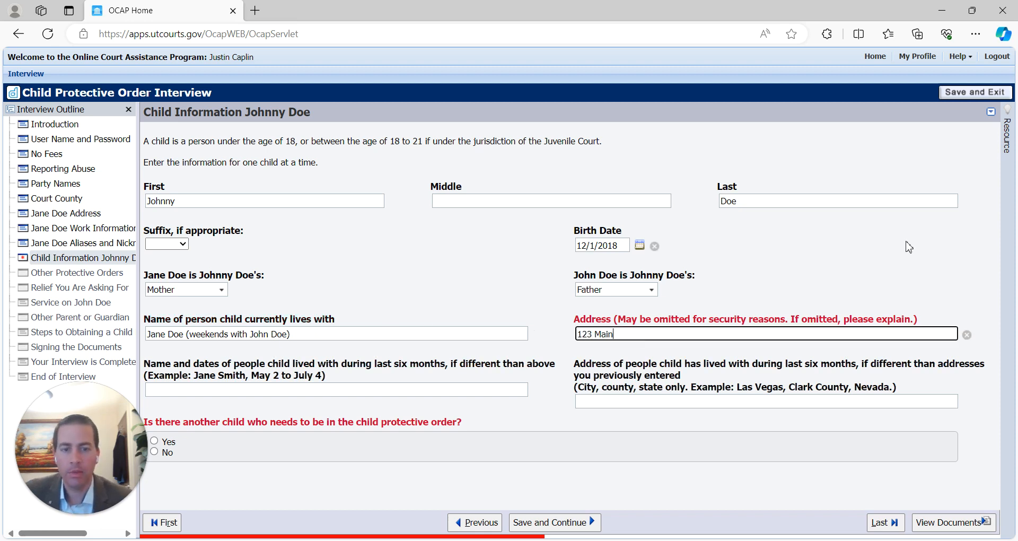
{"action": "type", "text": "123 Main St St. George, UT 84770"}
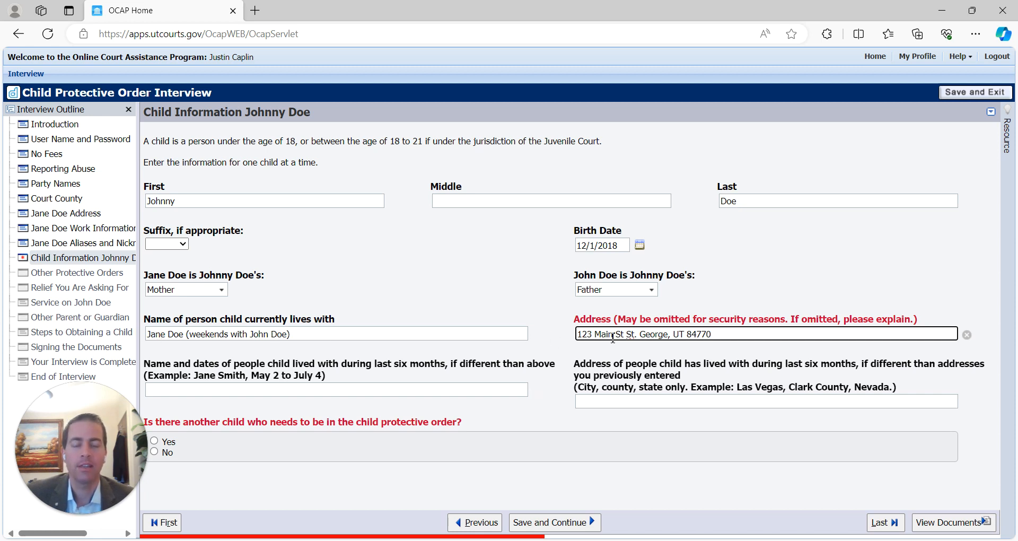
{"action": "left_click", "coordinate": [215, 392]}
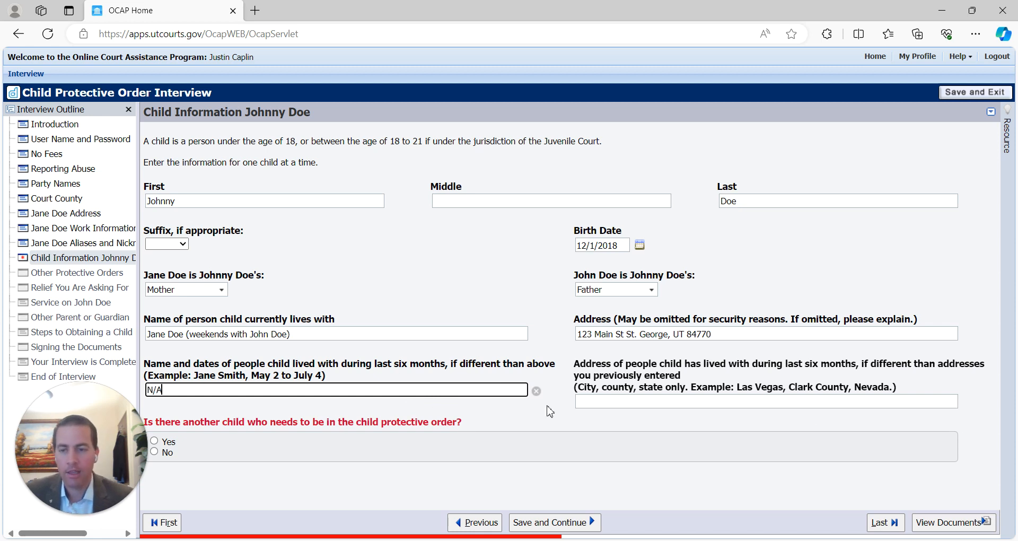
{"action": "key", "text": "Tab"}
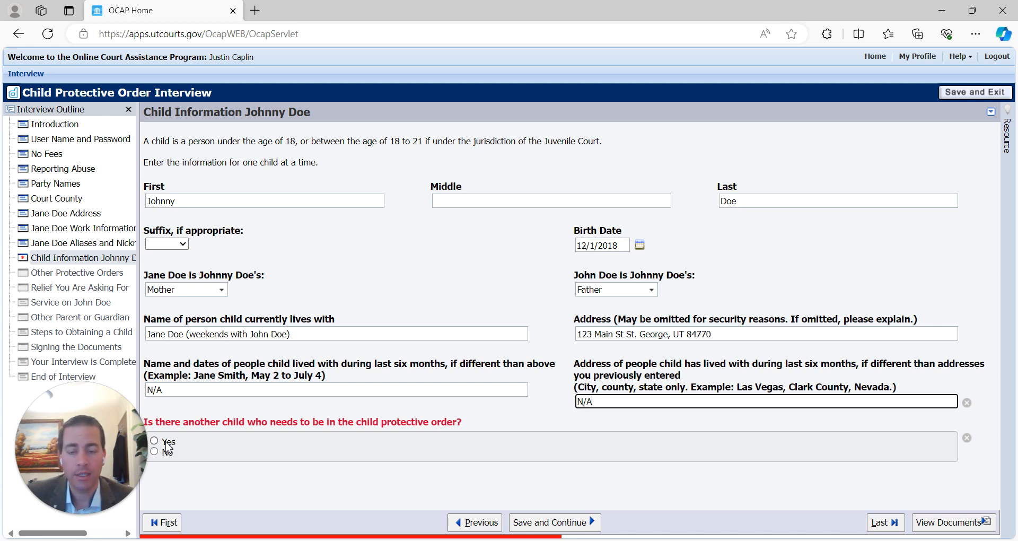
- Correct 'Is there another child' from Yes to No, then save and continue
{"action": "left_click", "coordinate": [166, 443]}
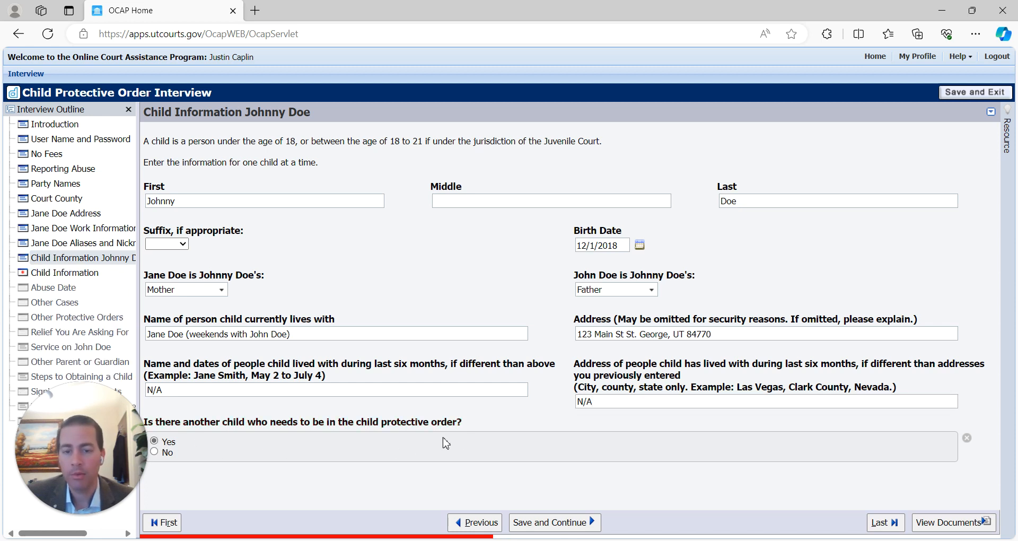
{"action": "left_click", "coordinate": [549, 518]}
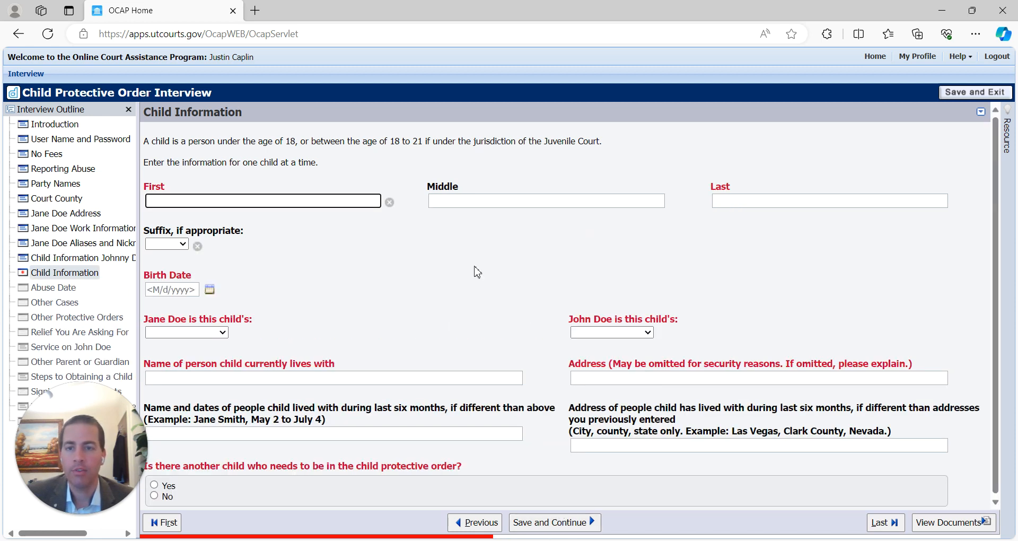
{"action": "left_click", "coordinate": [465, 518]}
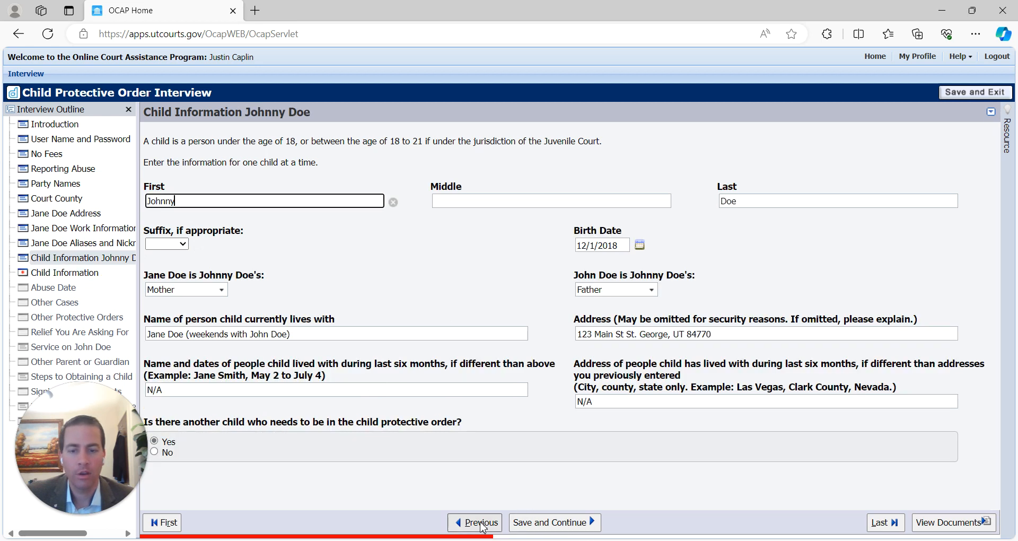
{"action": "left_click", "coordinate": [155, 452]}
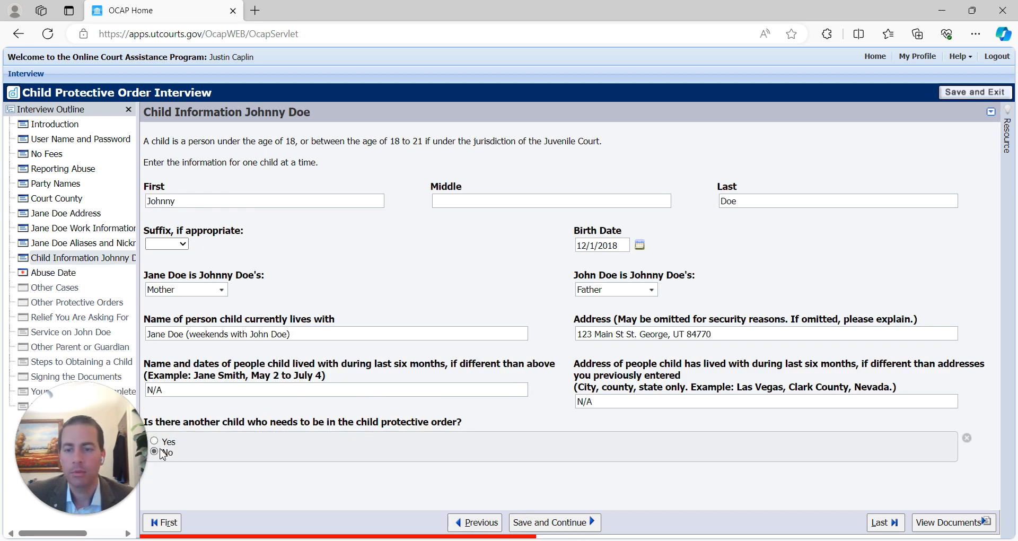
{"action": "left_click", "coordinate": [577, 525]}
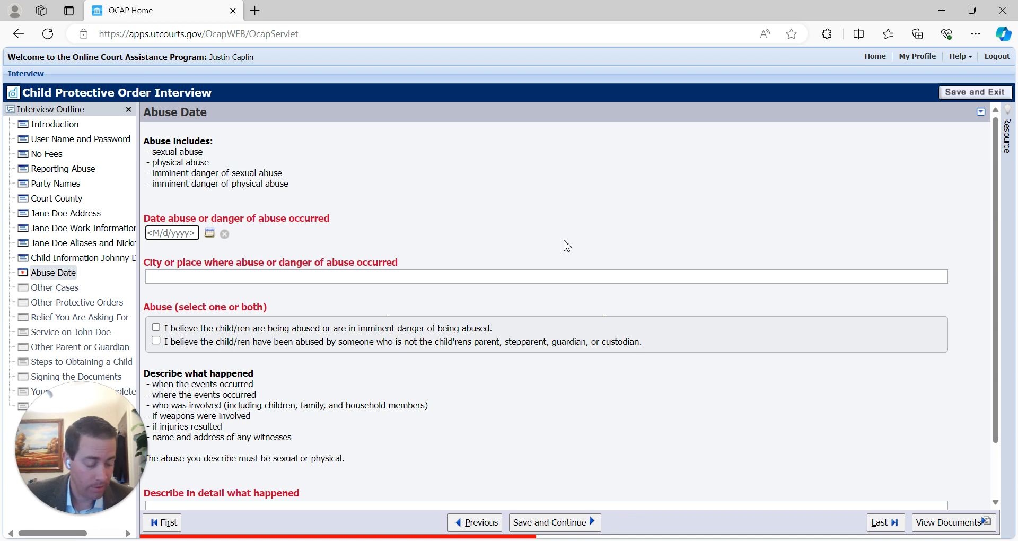
- Enter 2/9/2024 as the abuse date and Washington City, Utah as where it happened
{"action": "type", "text": "2/9/"}
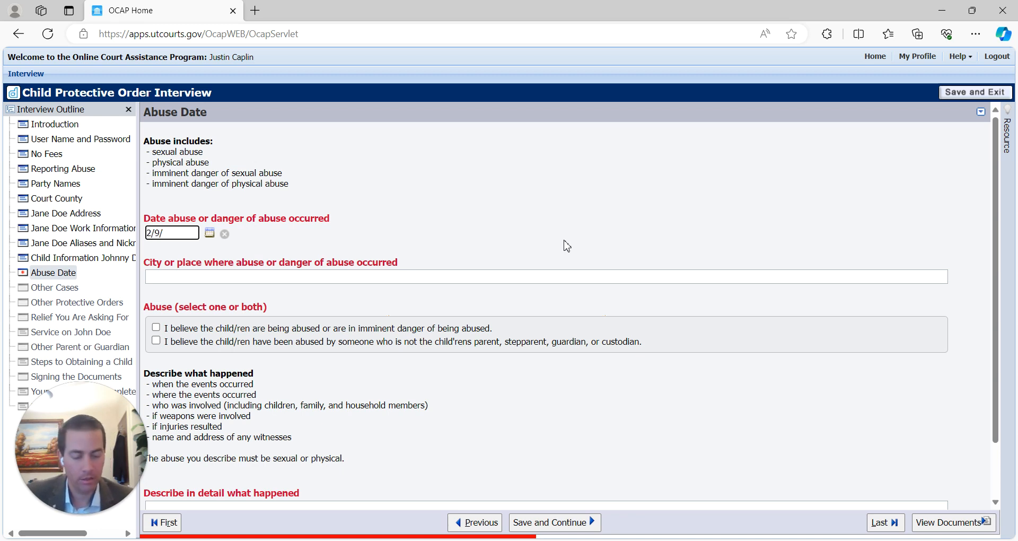
{"action": "type", "text": "2024"}
{"action": "key", "text": "Tab"}
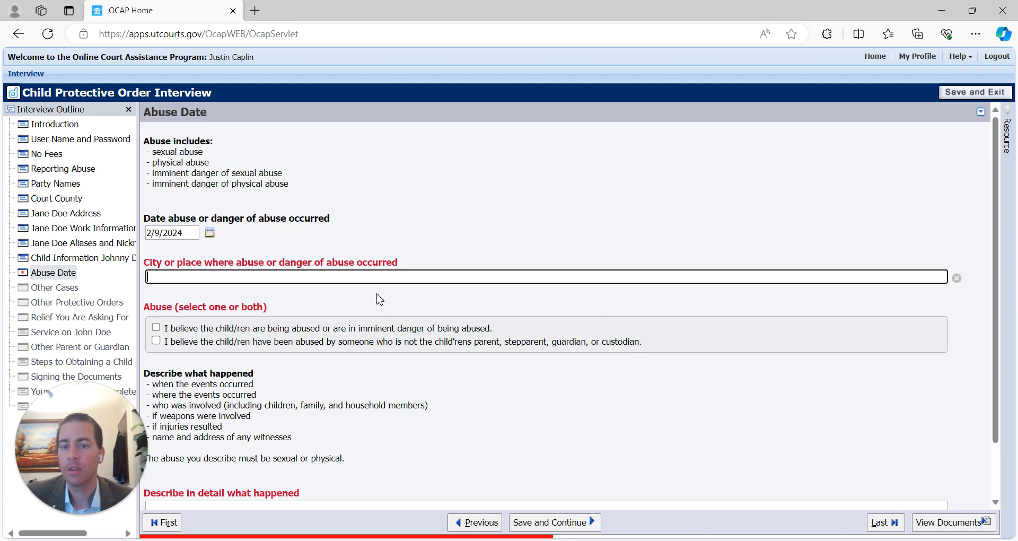
{"action": "type", "text": "Washington City, Utah"}
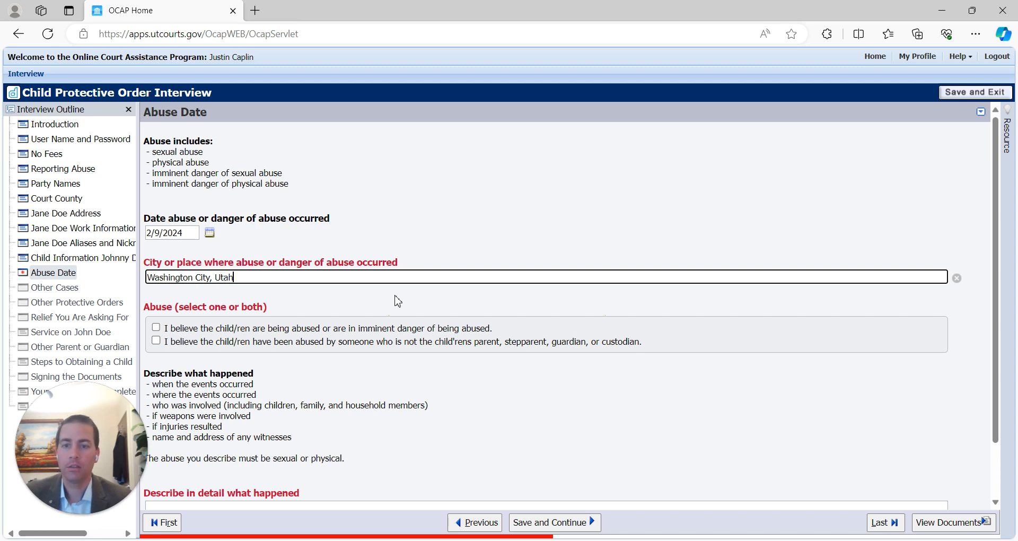
{"action": "scroll", "coordinate": [220, 268], "scroll_direction": "down", "scroll_amount": 1}
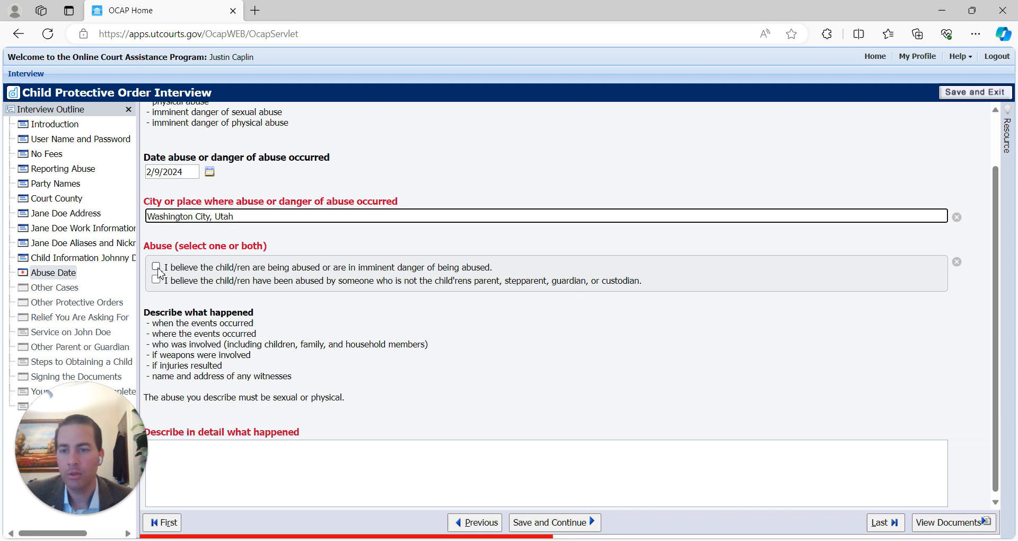
- Check only the 'child is being abused or in imminent danger' statement, leaving the non-parent abuse box unchecked
{"action": "left_click", "coordinate": [157, 268]}
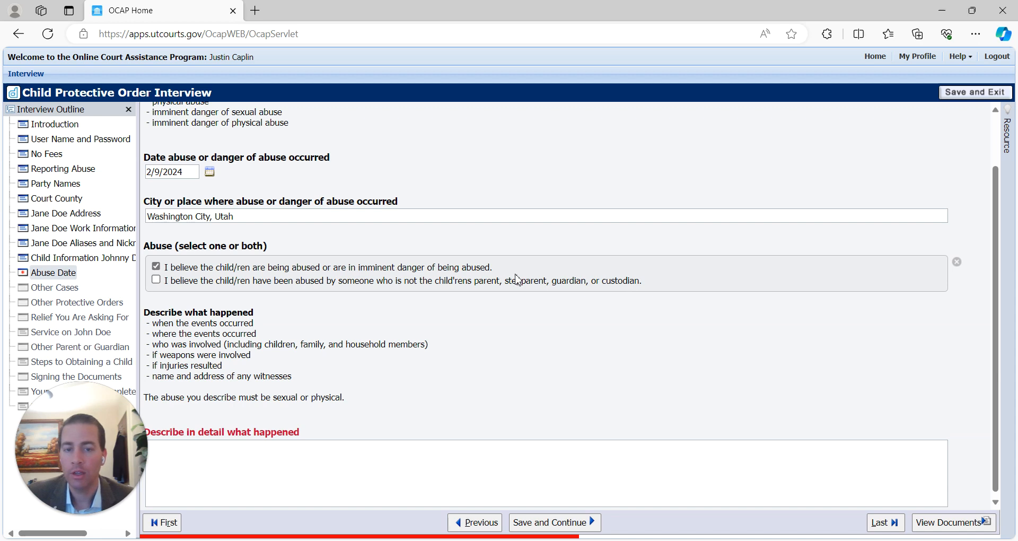
{"action": "left_click_drag", "start_coordinate": [435, 280], "coordinate": [650, 288]}
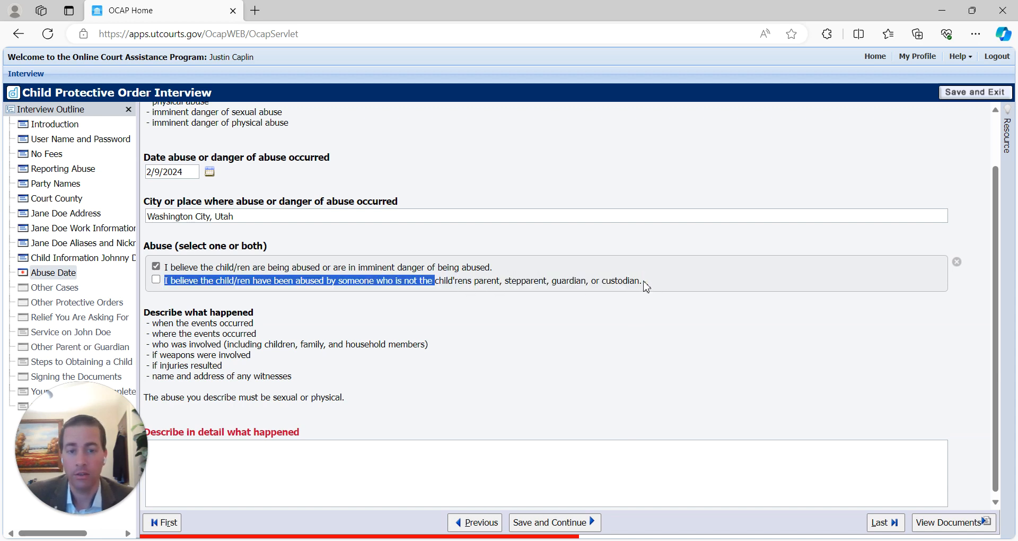
{"action": "left_click", "coordinate": [643, 285]}
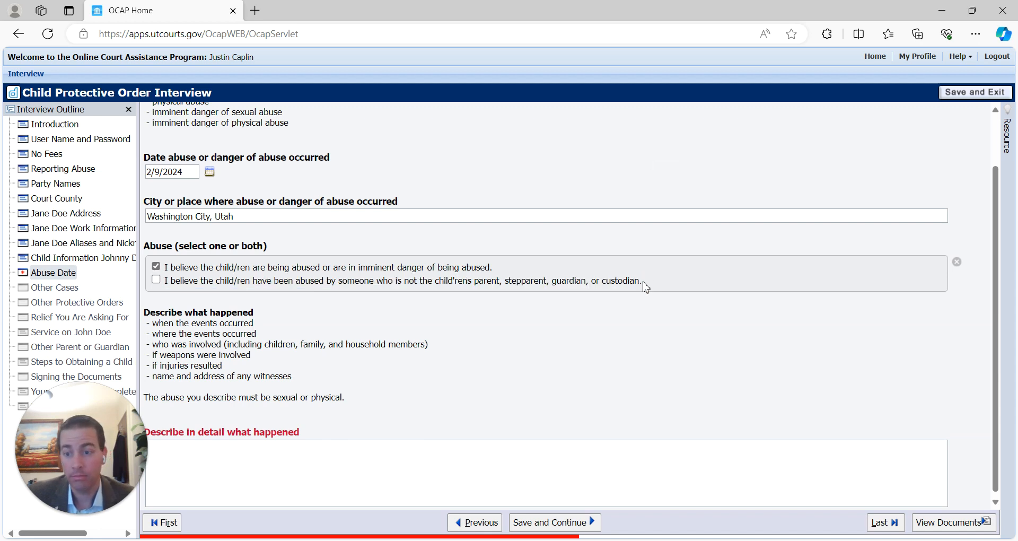
{"action": "left_click_drag", "start_coordinate": [165, 281], "coordinate": [635, 287]}
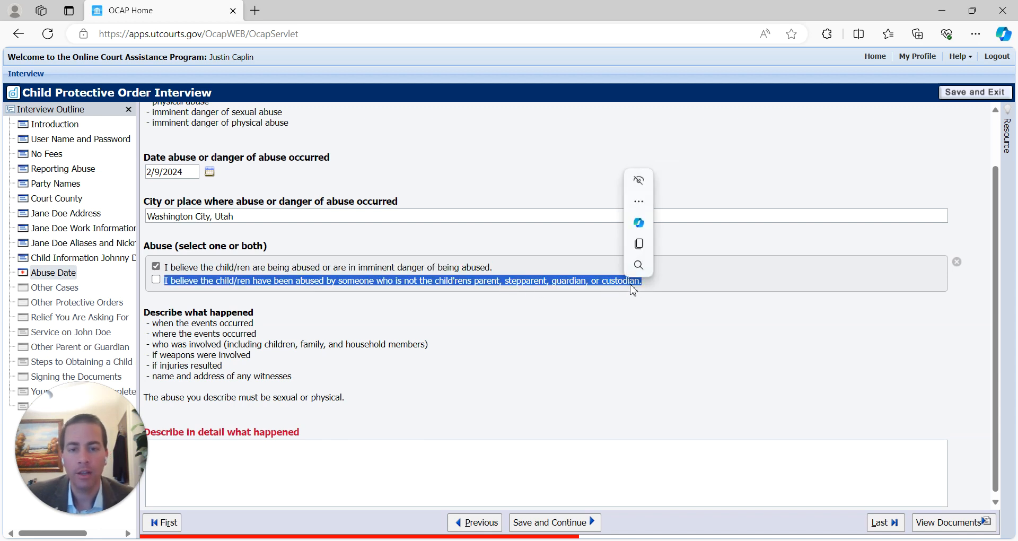
{"action": "left_click", "coordinate": [444, 289]}
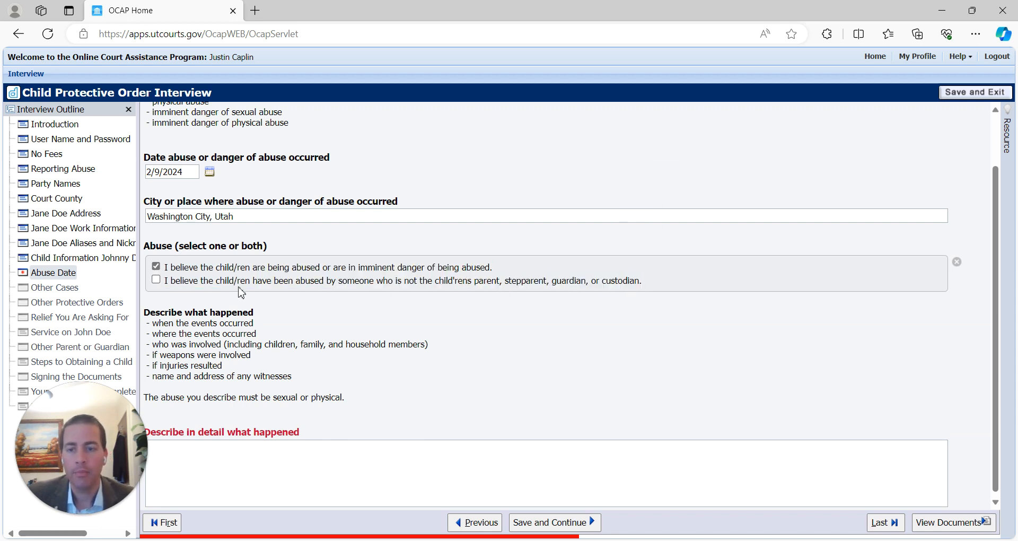
{"action": "left_click", "coordinate": [156, 267]}
{"action": "left_click", "coordinate": [156, 280]}
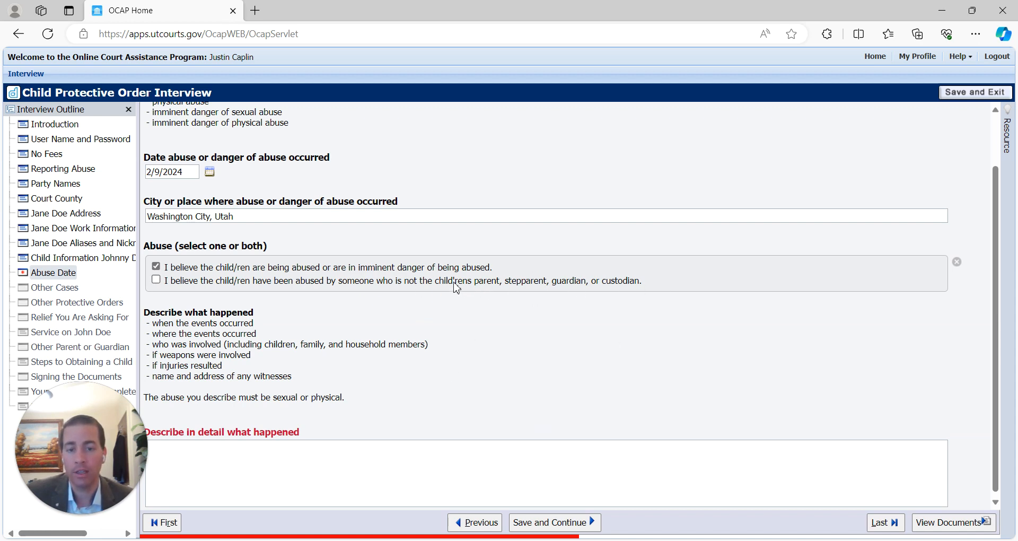
{"action": "scroll", "coordinate": [279, 321], "scroll_direction": "down", "scroll_amount": 1}
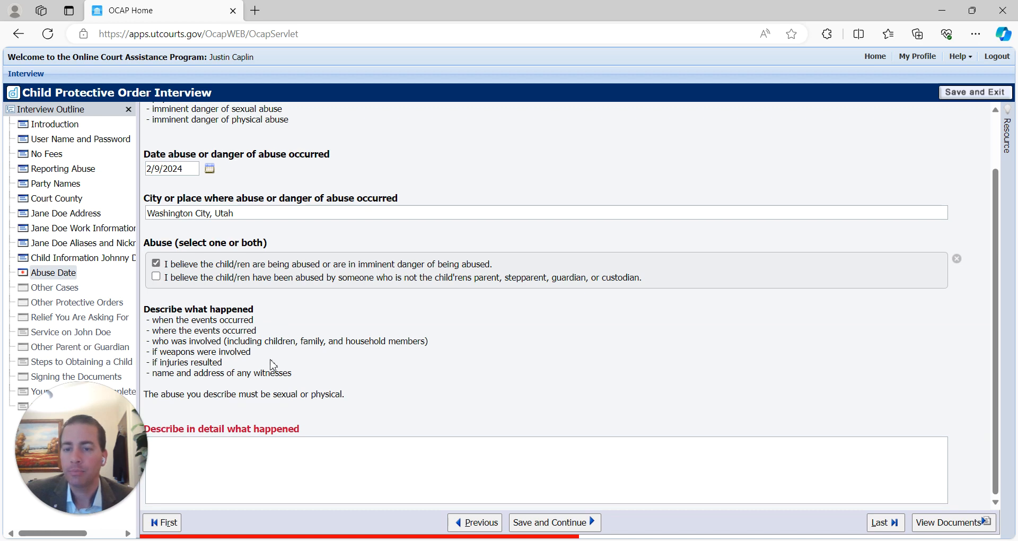
- Describe the child coming back hurt from parent time, saying his father whipped him with a belt
{"action": "left_click", "coordinate": [235, 457]}
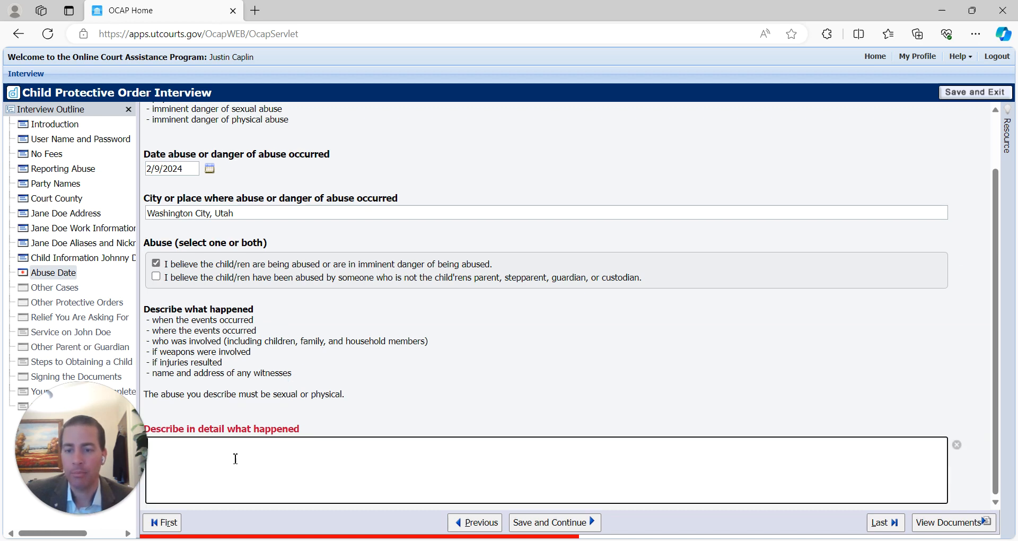
{"action": "type", "text": "Johnny returend f"}
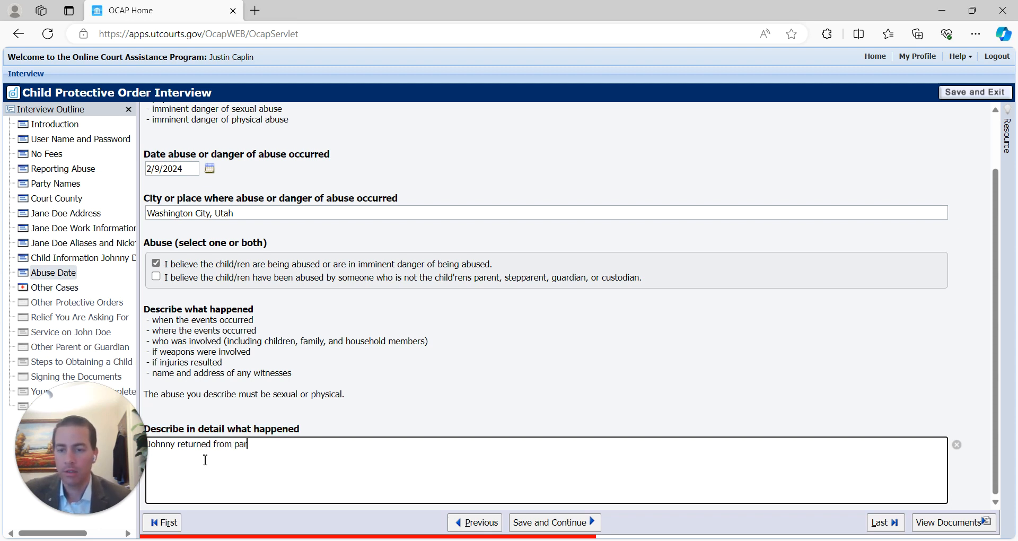
{"action": "type", "text": "rom parent time "}
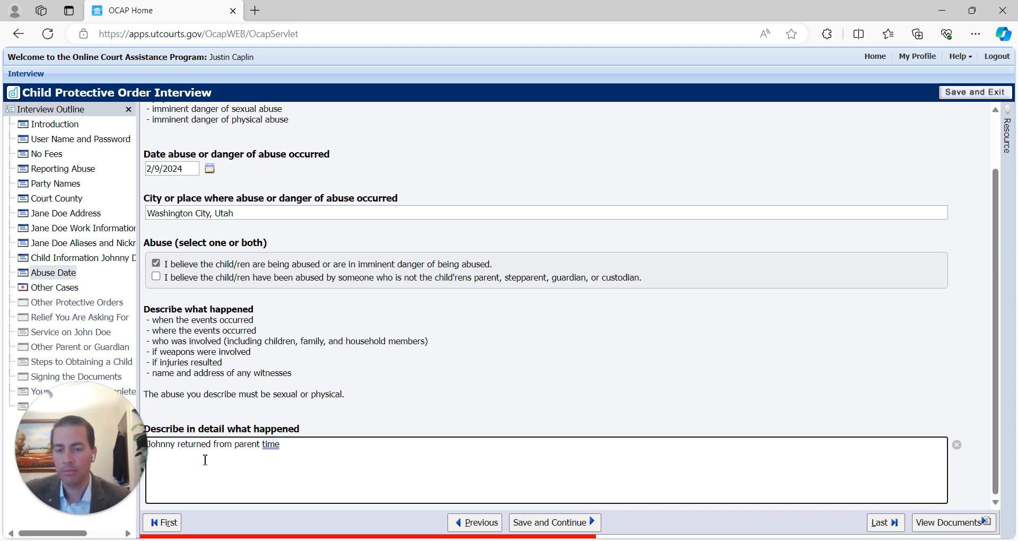
{"action": "type", "text": "last night"}
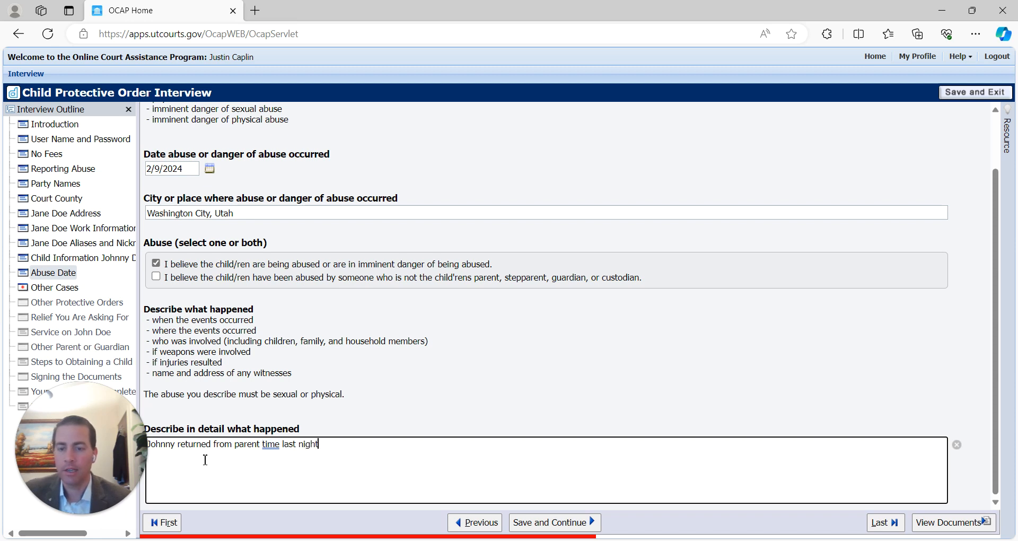
{"action": "type", "text": " and when I was b"}
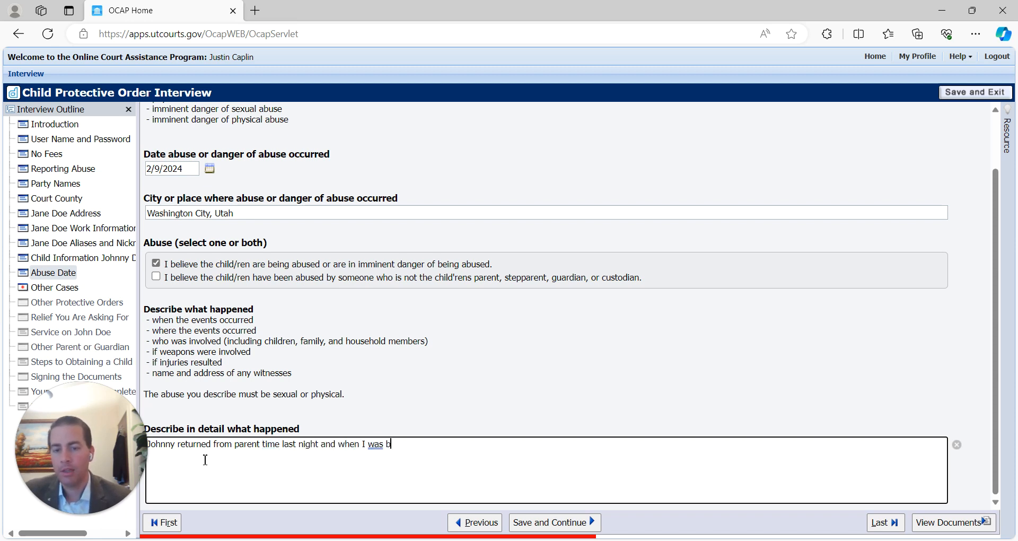
{"action": "type", "text": "tahim"}
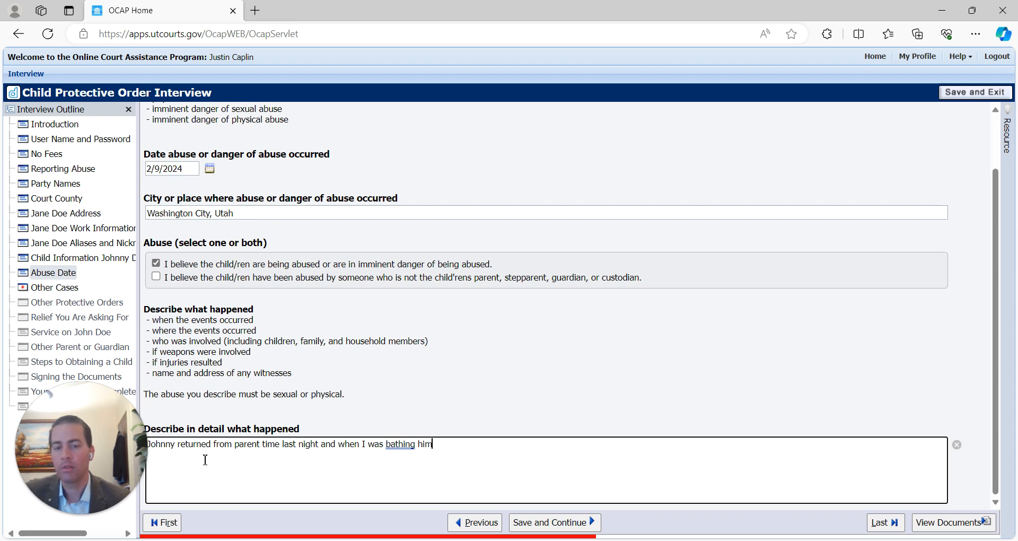
{"action": "type", "text": ", I noticed several linear bruises and red markes"}
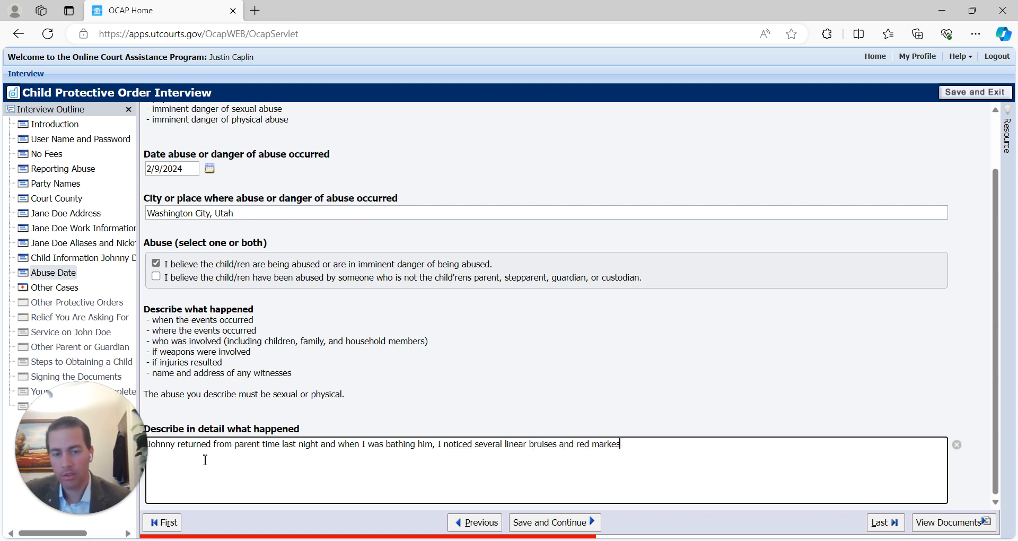
{"action": "key", "text": "BackSpace"}
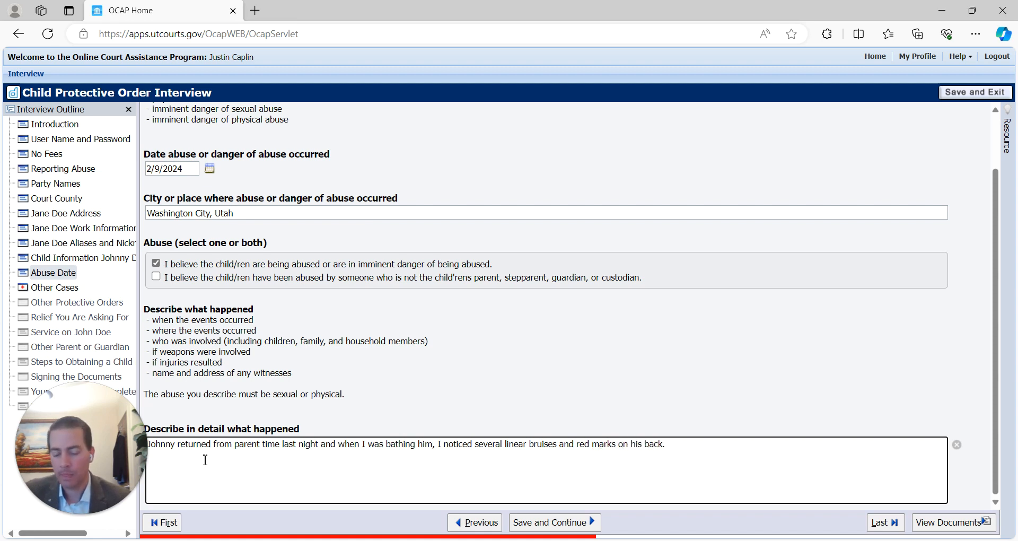
{"action": "type", "text": "e was"}
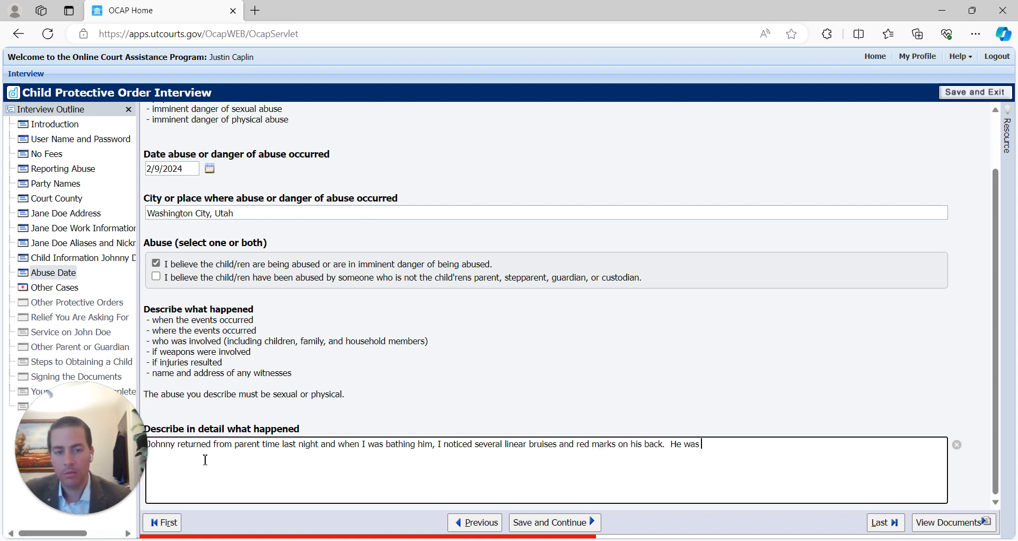
{"action": "type", "text": " hurting when I "}
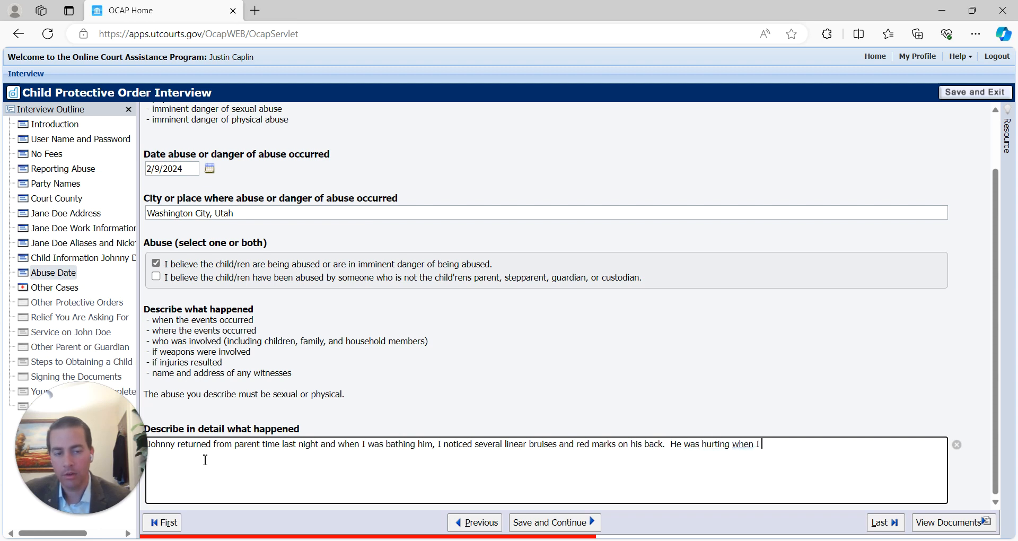
{"action": "type", "text": "washed I'm and"}
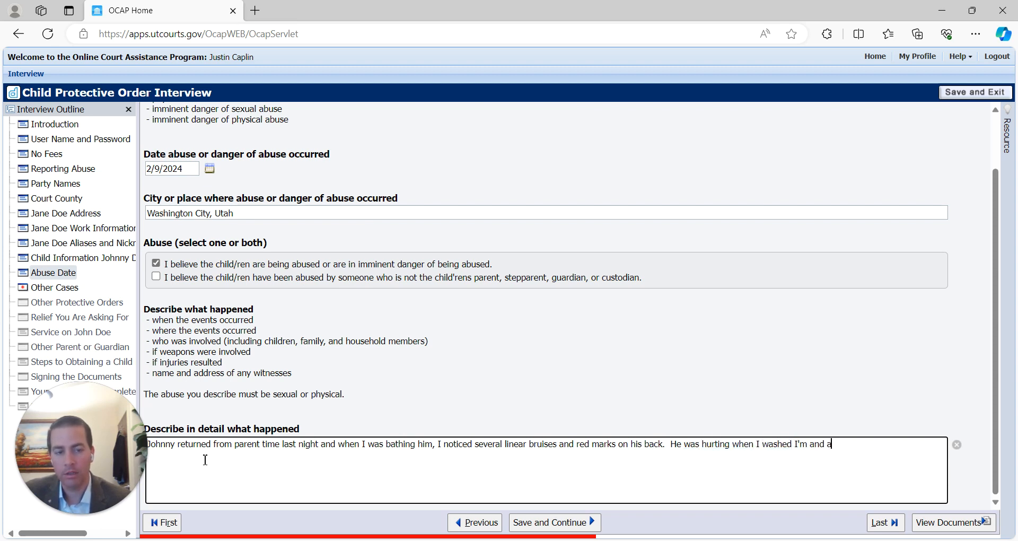
{"action": "type", "text": " I asked wh"}
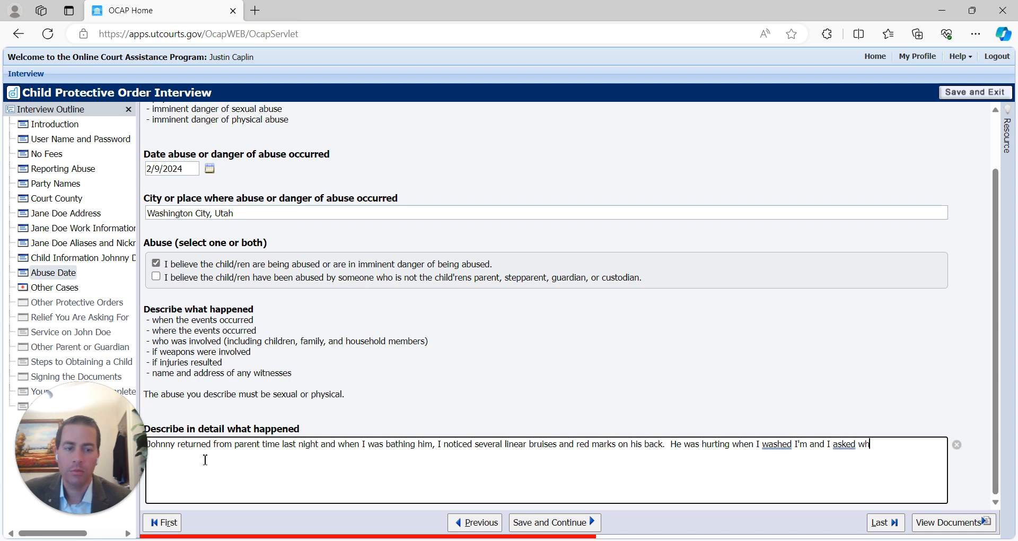
{"action": "type", "text": "at happened."}
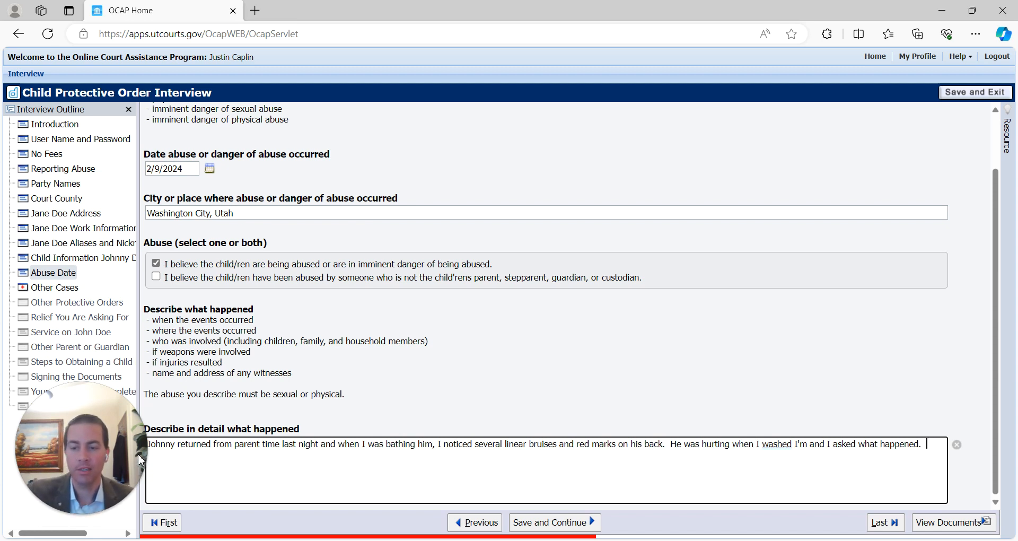
{"action": "scroll", "coordinate": [940, 415], "scroll_direction": "up", "scroll_amount": 2}
{"action": "scroll", "coordinate": [939, 415], "scroll_direction": "down", "scroll_amount": 2}
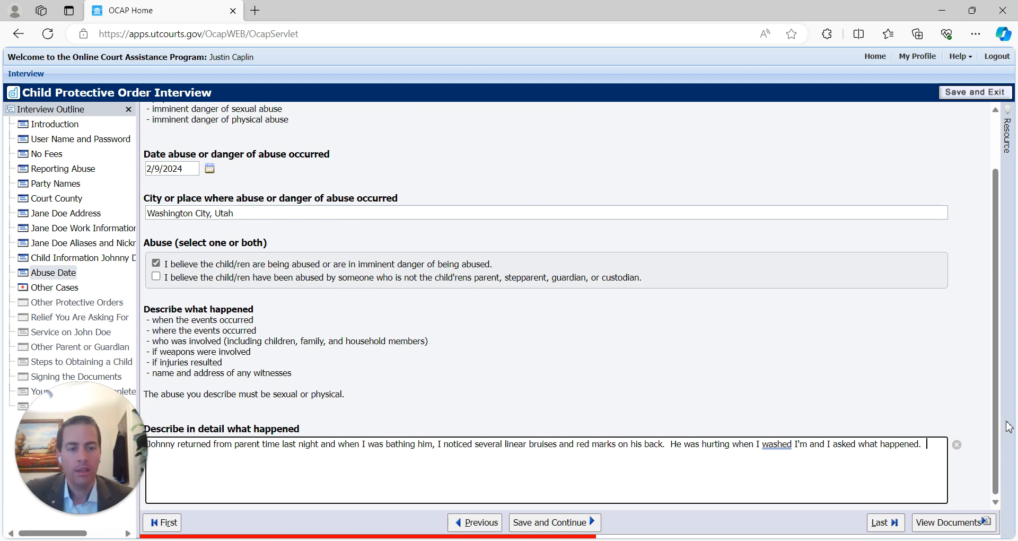
{"action": "type", "text": "e said"}
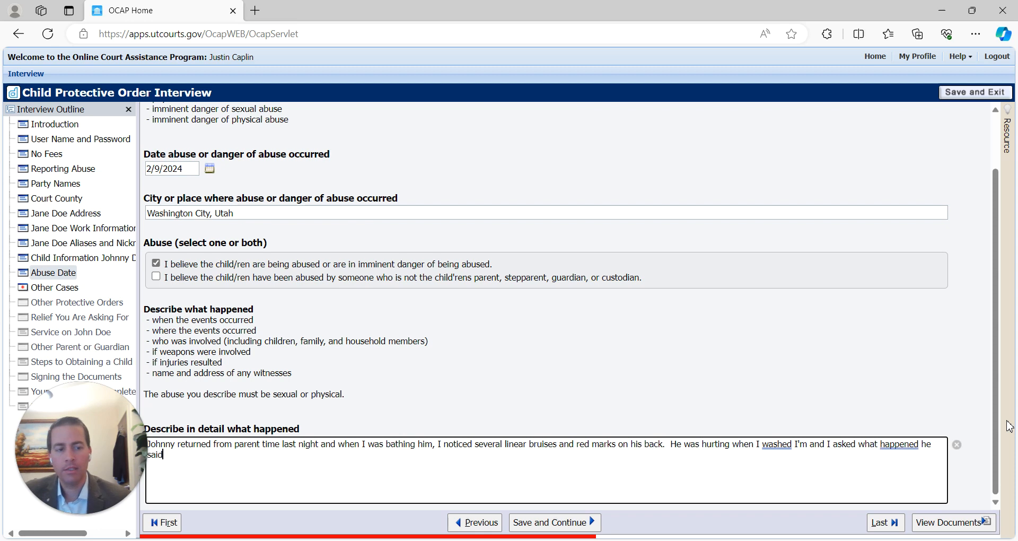
{"action": "type", "text": " that his dad "}
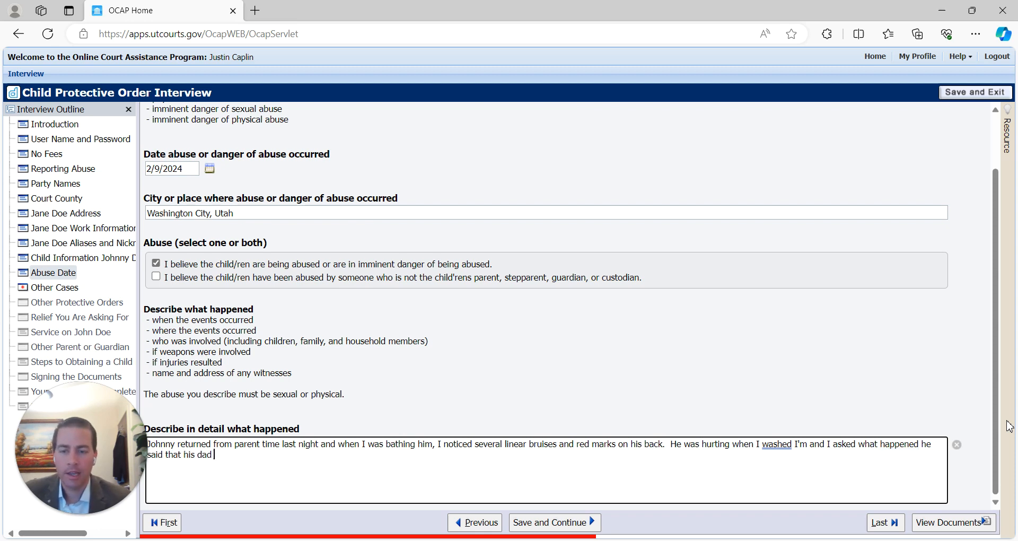
{"action": "type", "text": "(John Do"}
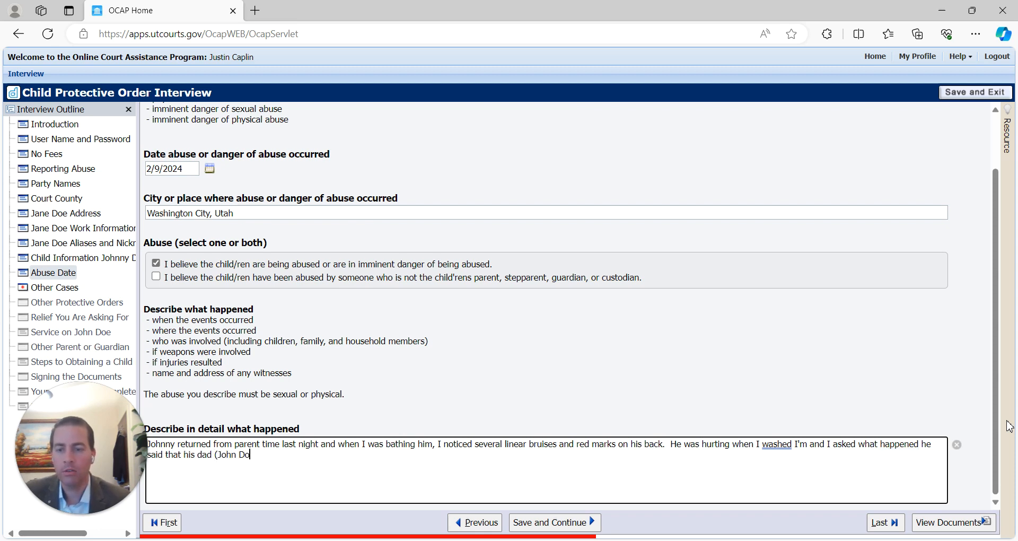
{"action": "type", "text": "e) whipped"}
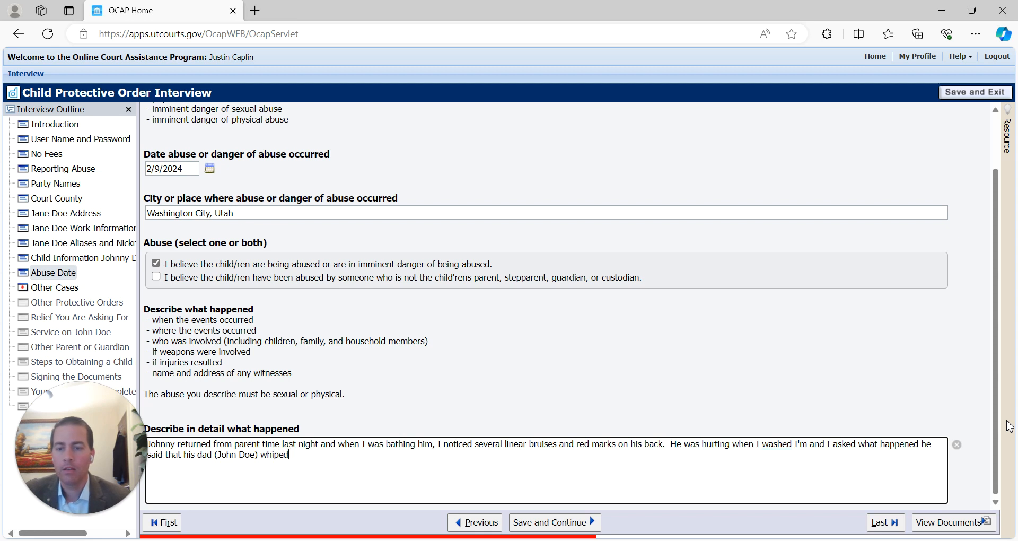
{"action": "type", "text": " him "}
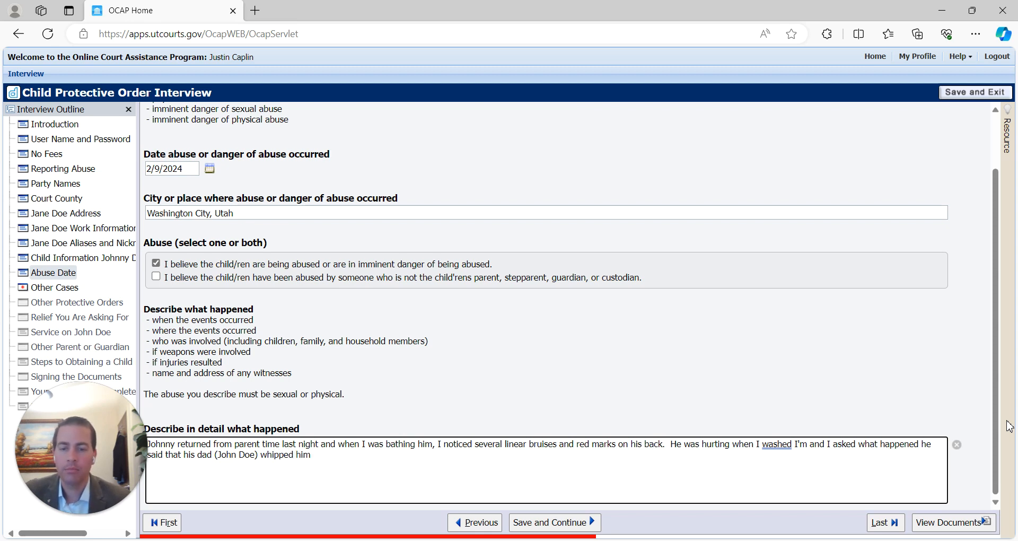
{"action": "type", "text": "w"}
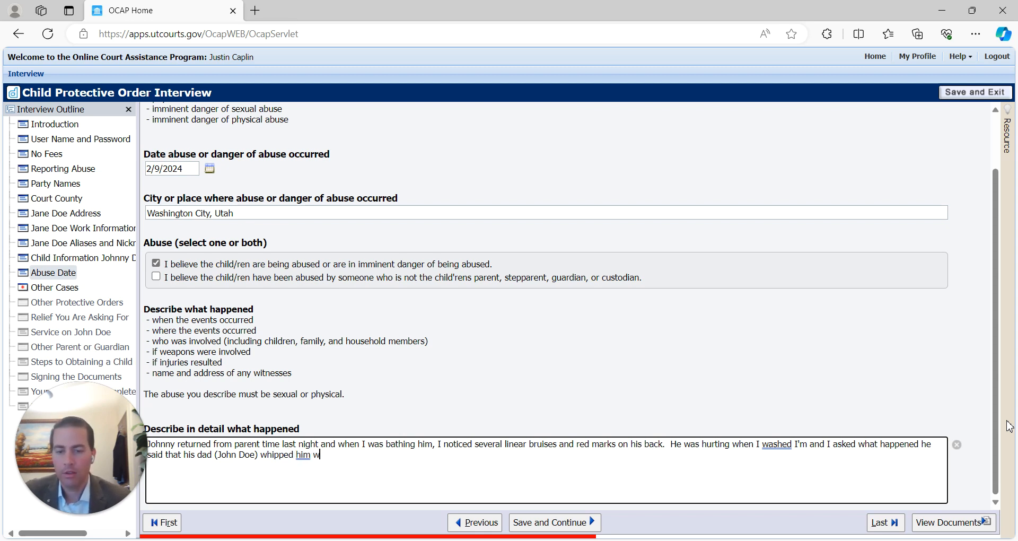
{"action": "type", "text": "ith "}
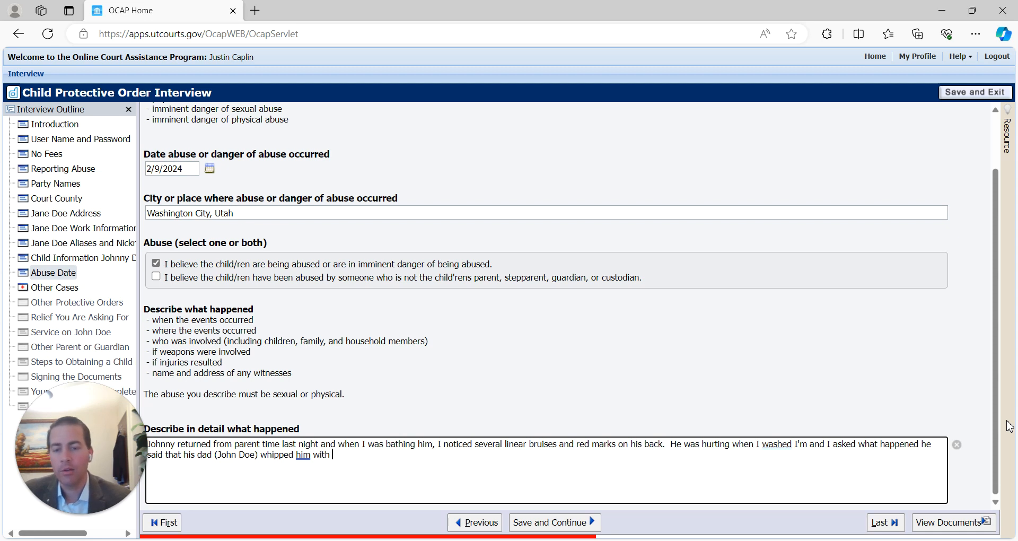
{"action": "type", "text": "a be"}
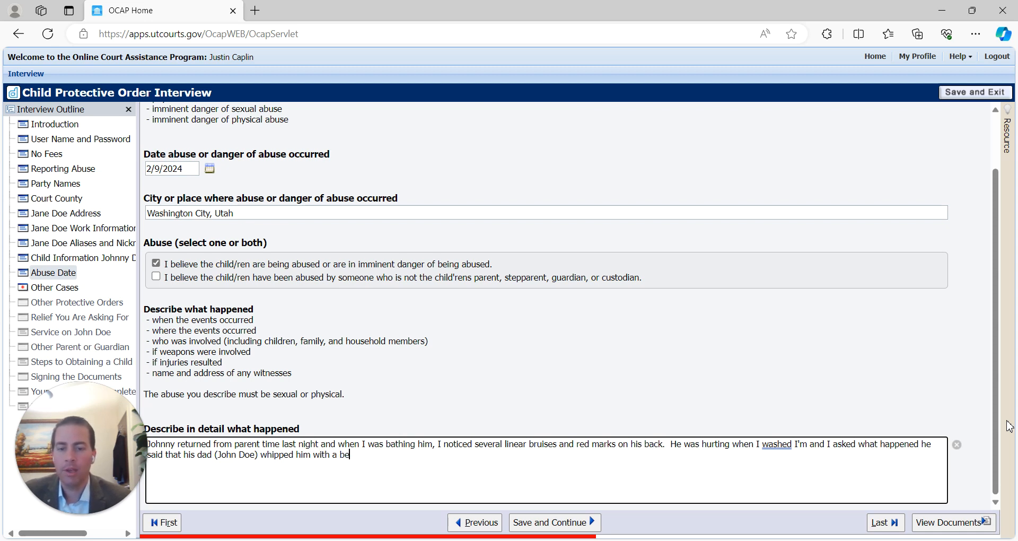
{"action": "type", "text": "lt several times because he "}
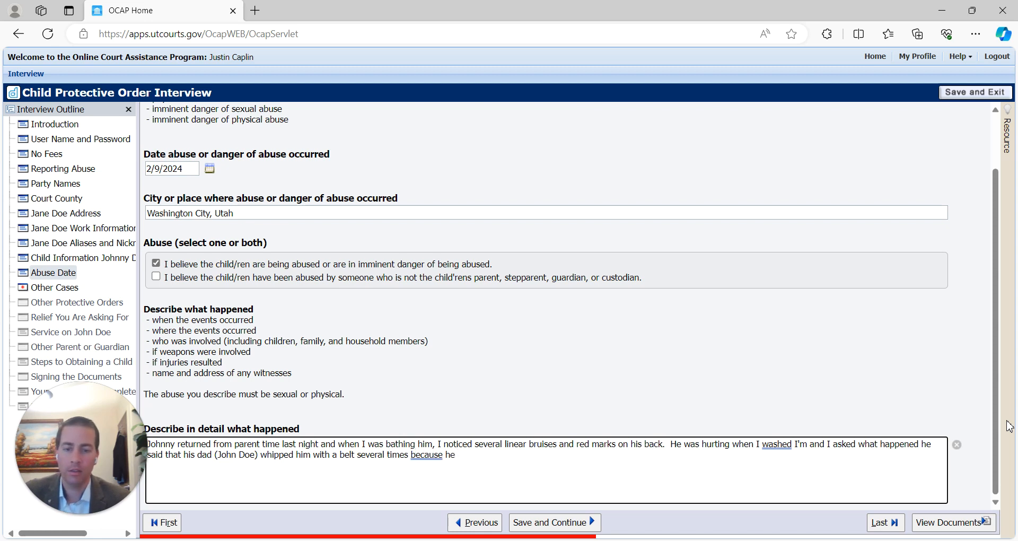
{"action": "type", "text": "ot ot toothpaste on the sink"}
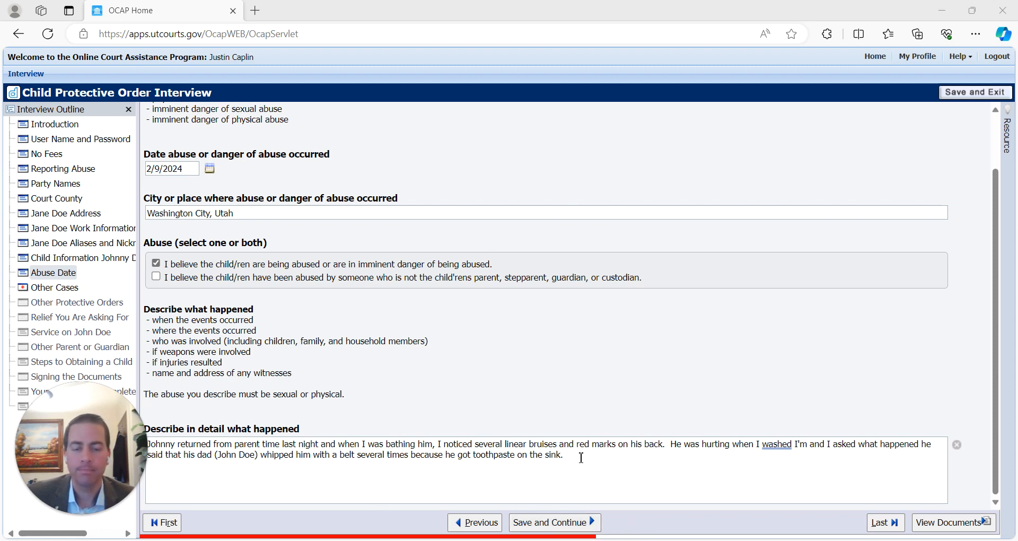
- Review the finished belt-whipping account ending with the toothpaste-on-the-sink reason, then save and continue
{"action": "key", "text": "ctrl+a"}
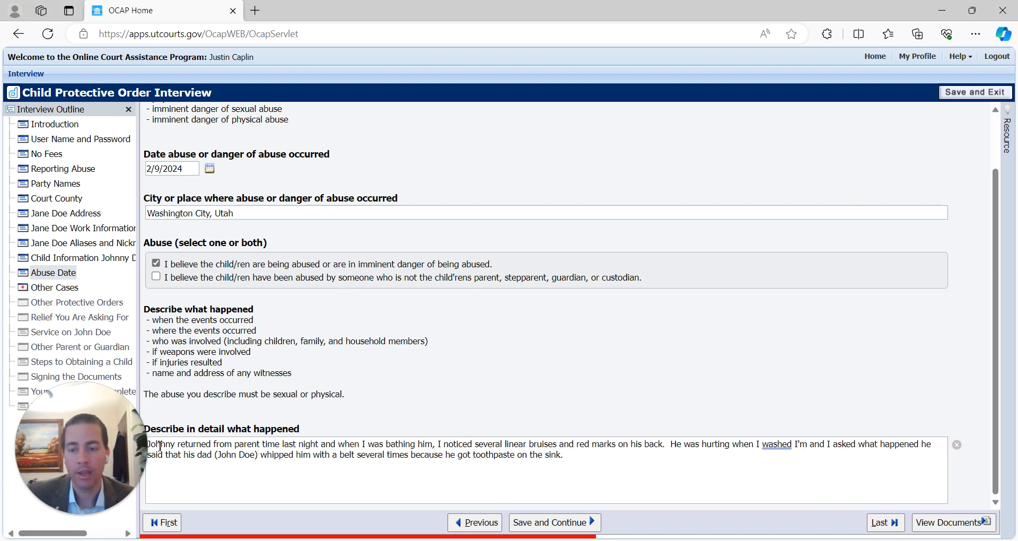
{"action": "left_click", "coordinate": [639, 459]}
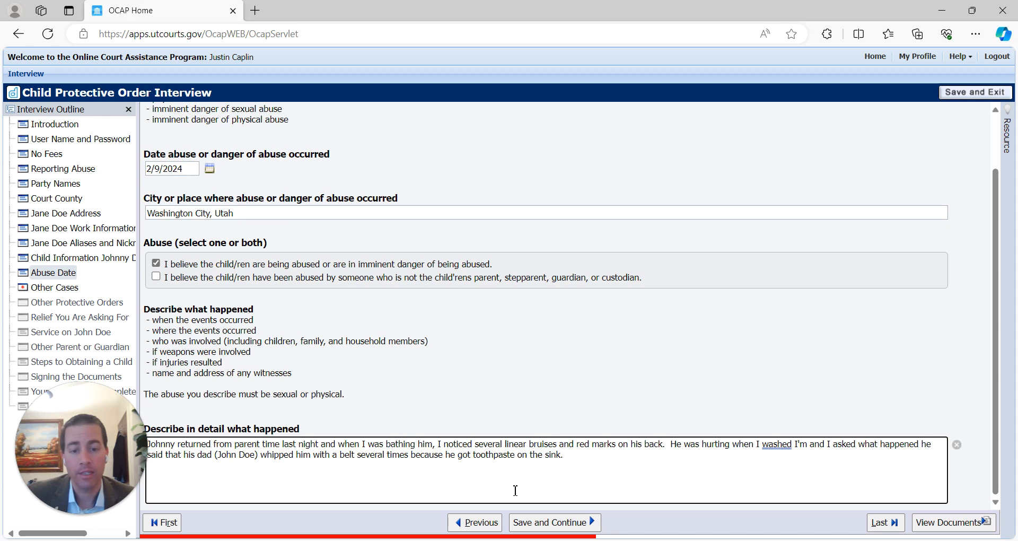
{"action": "left_click_drag", "start_coordinate": [158, 445], "coordinate": [663, 480]}
{"action": "left_click", "coordinate": [604, 478]}
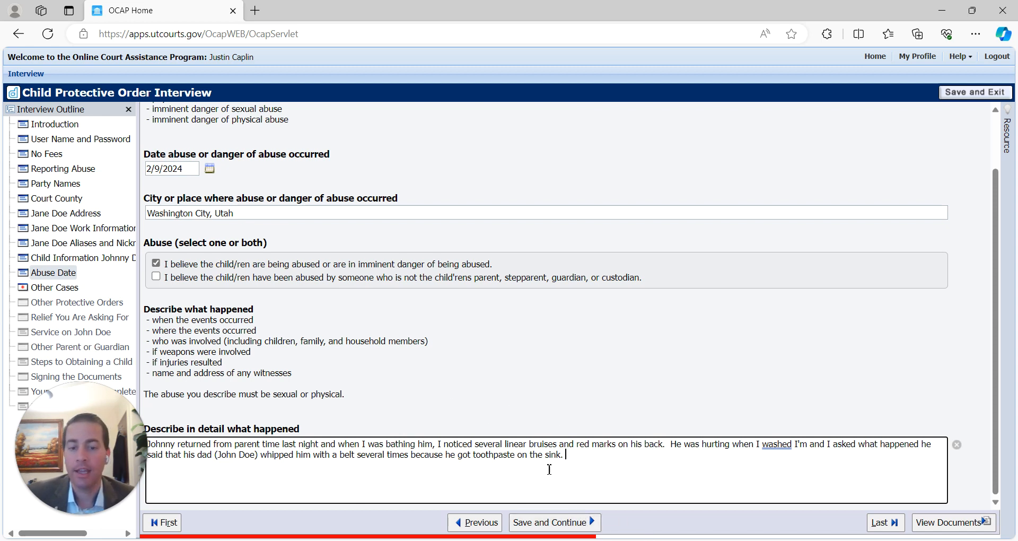
{"action": "left_click", "coordinate": [545, 524]}
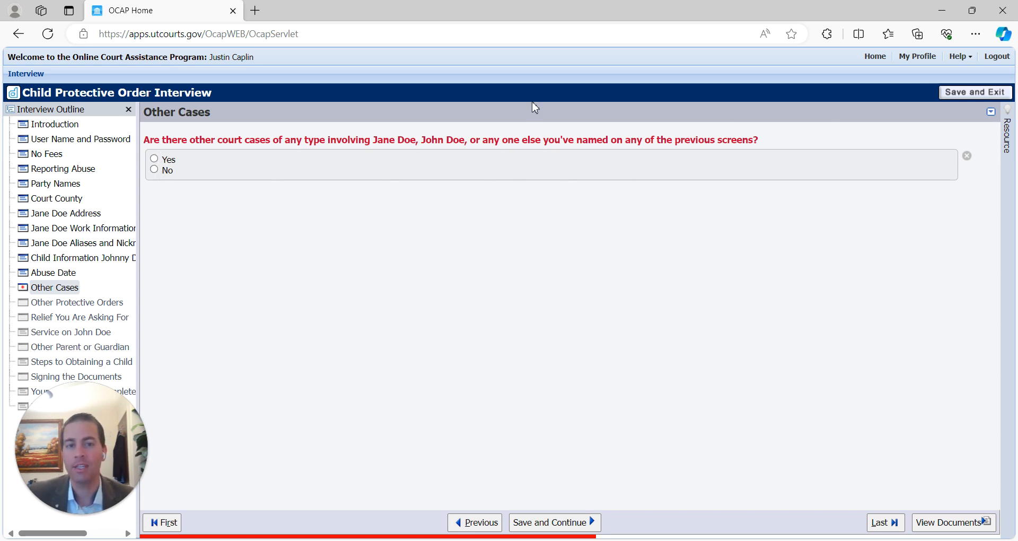
- Answer Yes to other court cases and enter the other party's name and Washington County
{"action": "left_click", "coordinate": [154, 158]}
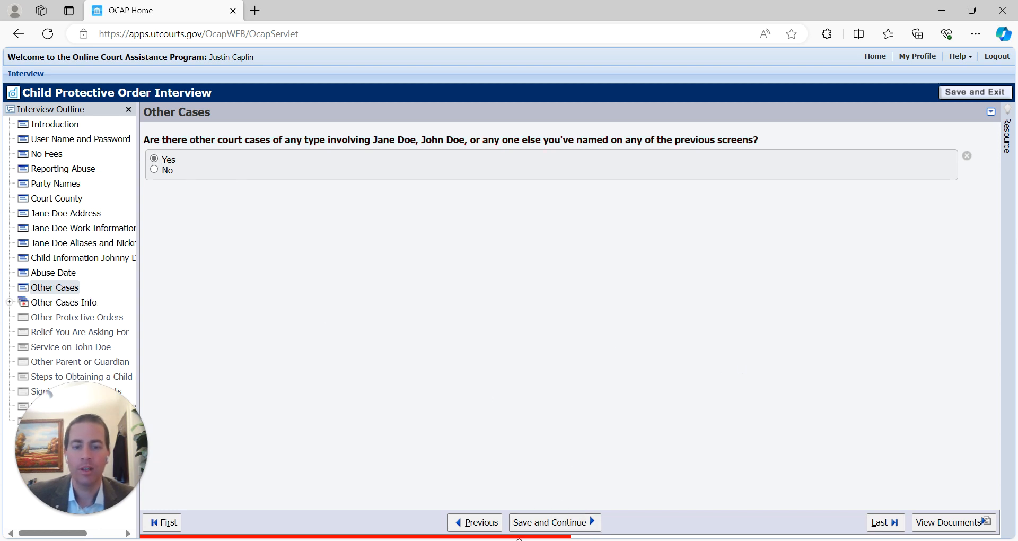
{"action": "left_click", "coordinate": [579, 523]}
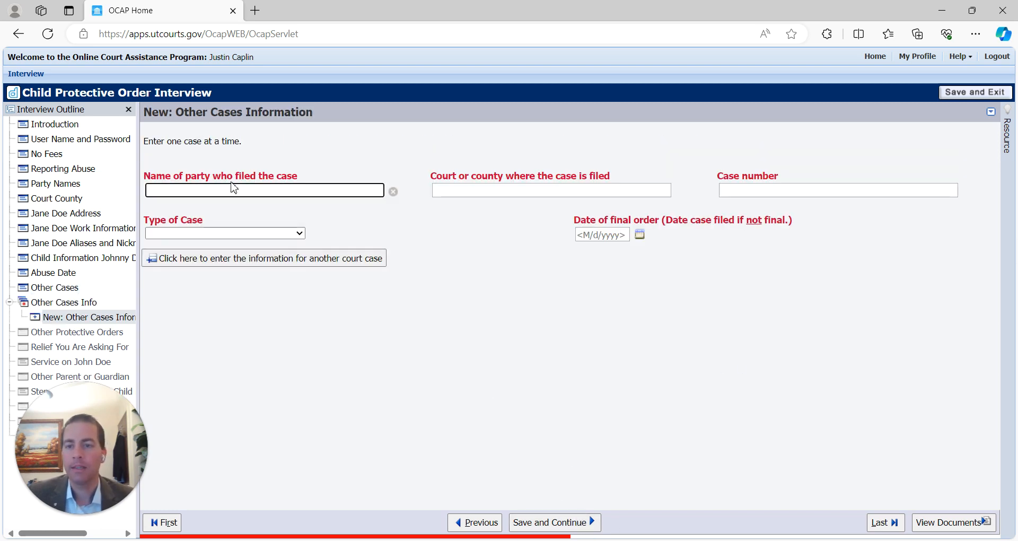
{"action": "type", "text": "Jane Doe"}
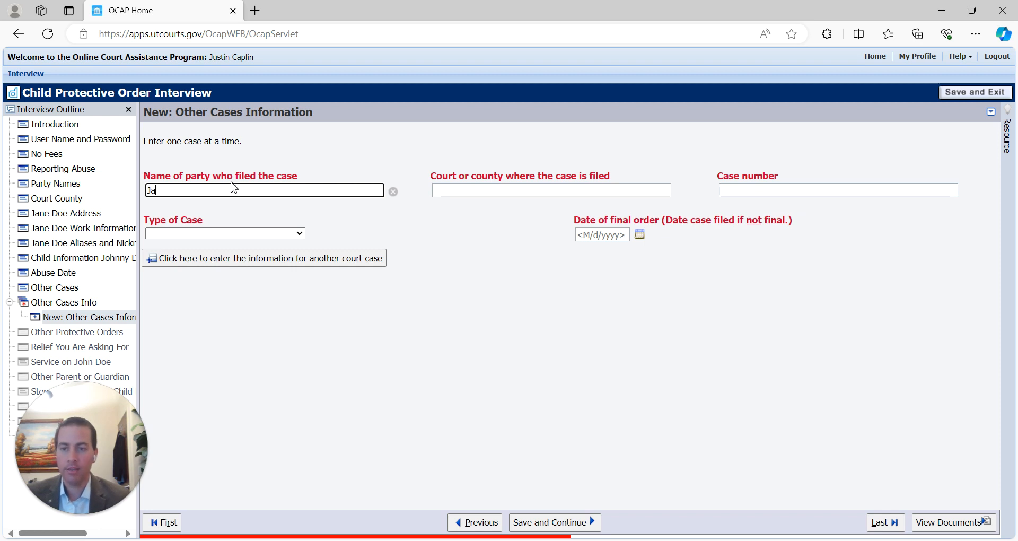
{"action": "key", "text": "Tab"}
{"action": "type", "text": "Washington County"}
{"action": "key", "text": "Tab"}
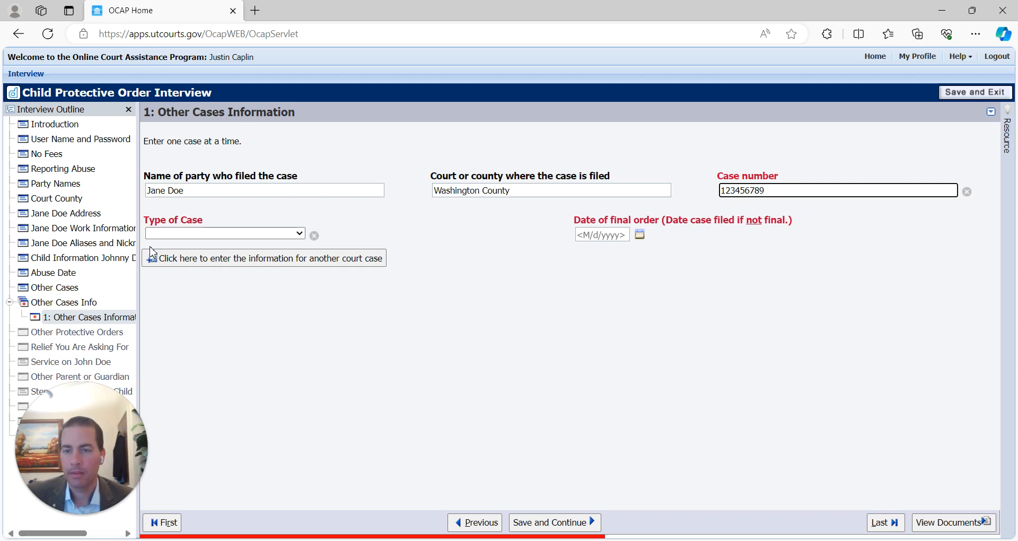
- Give the case its case number, type Divorce and final order date 8/12/2023, then add another case
{"action": "left_click", "coordinate": [171, 234]}
{"action": "double_click", "coordinate": [831, 195]}
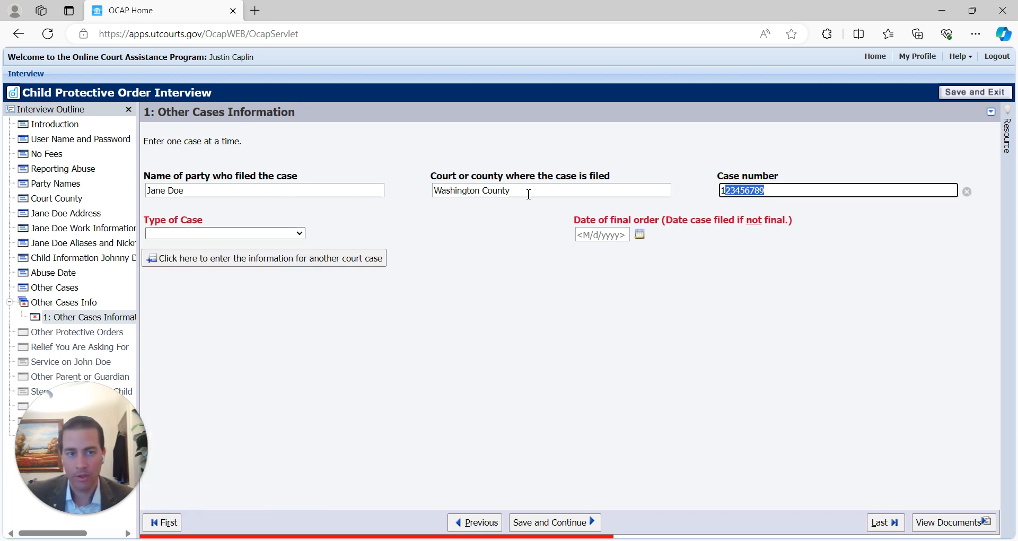
{"action": "key", "text": "BackSpace"}
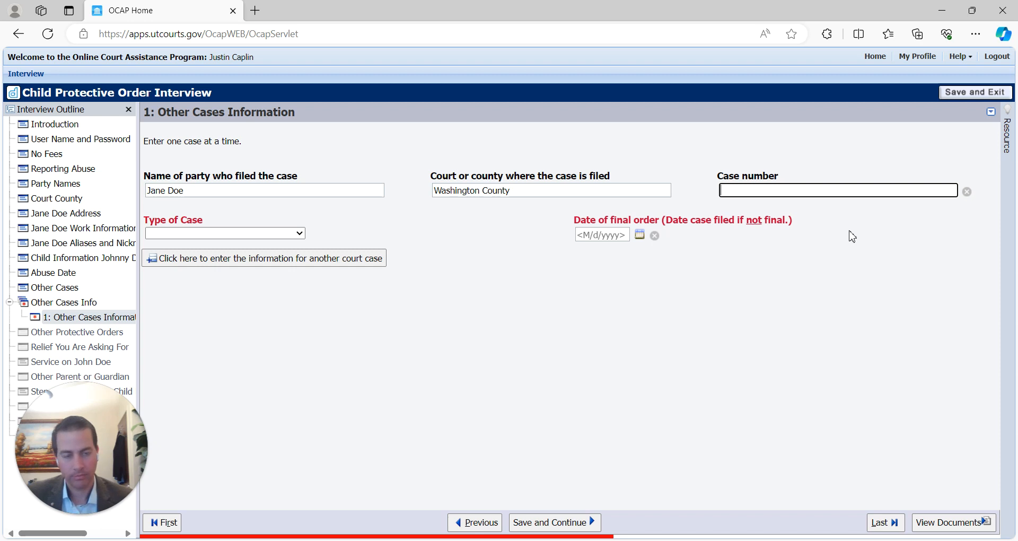
{"action": "type", "text": "123456789"}
{"action": "left_click", "coordinate": [194, 236]}
{"action": "key", "text": "d"}
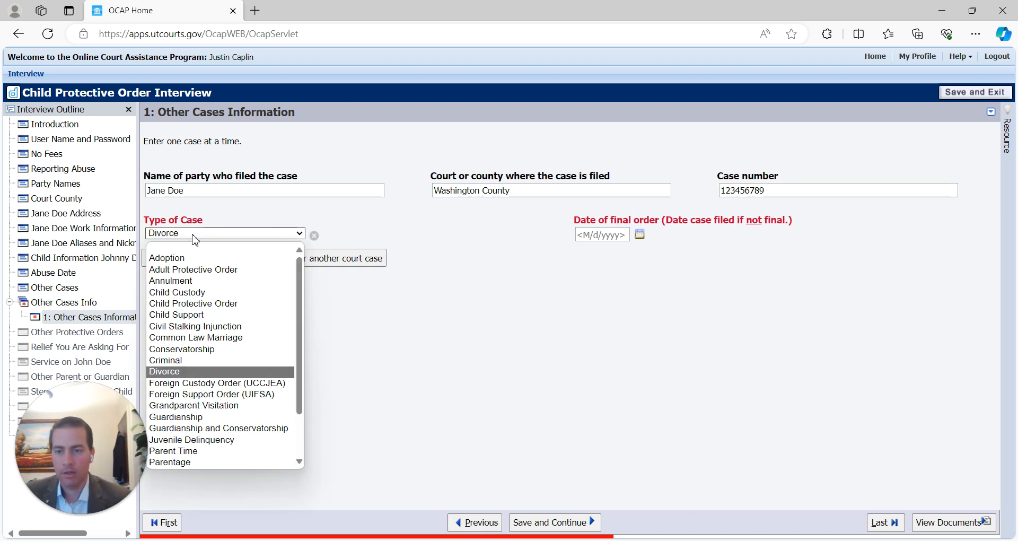
{"action": "left_click", "coordinate": [192, 234]}
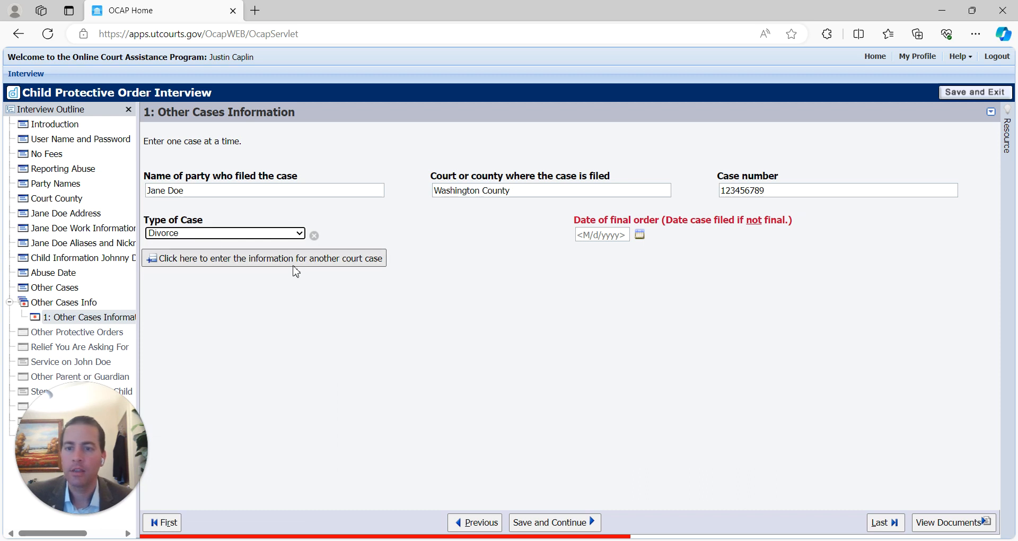
{"action": "left_click", "coordinate": [608, 235]}
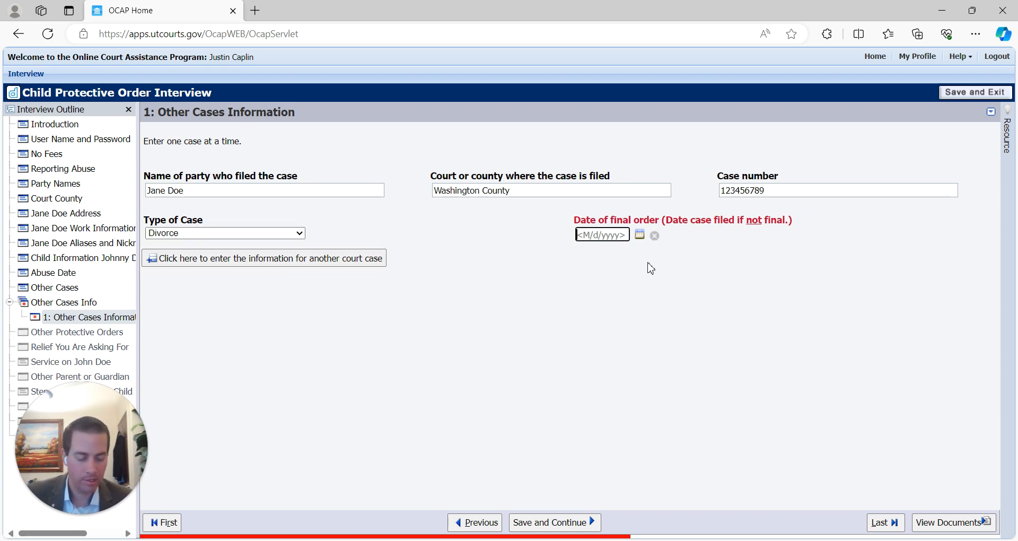
{"action": "type", "text": "8/12/2023"}
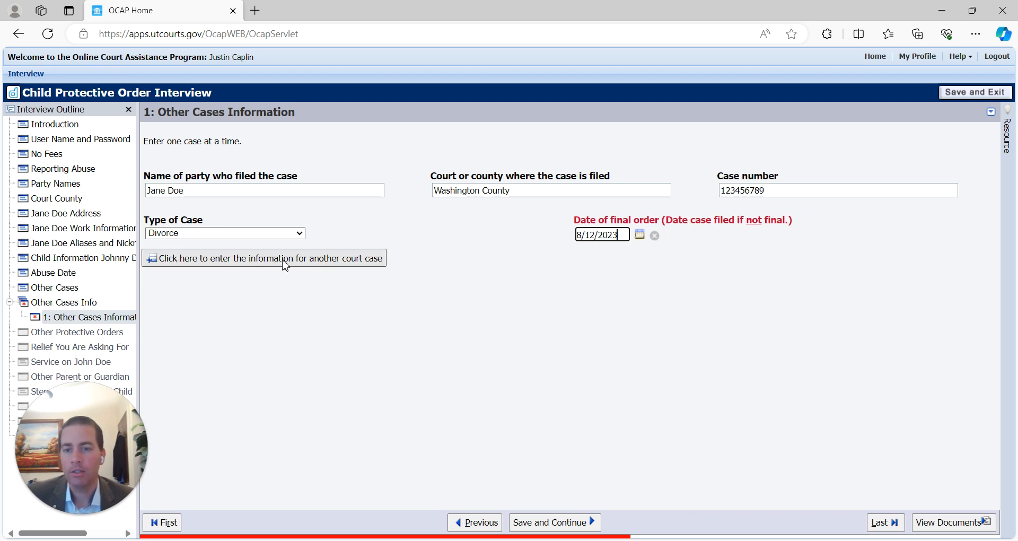
{"action": "left_click", "coordinate": [306, 260]}
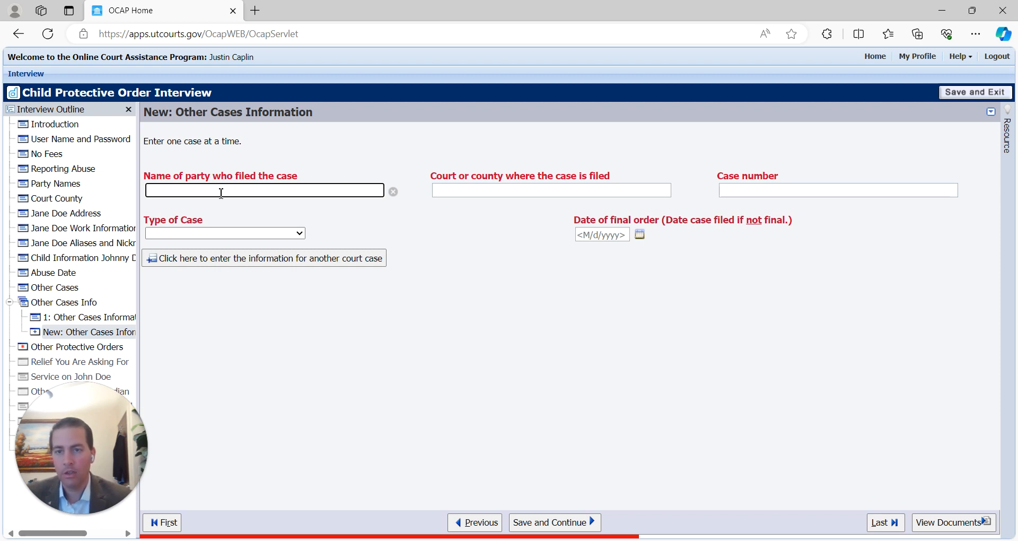
- Enter the second case: respondent's name, Washington County, case number, Adult Protective Order, dated 6/1/2023
{"action": "type", "text": "John Doe"}
{"action": "key", "text": "Tab"}
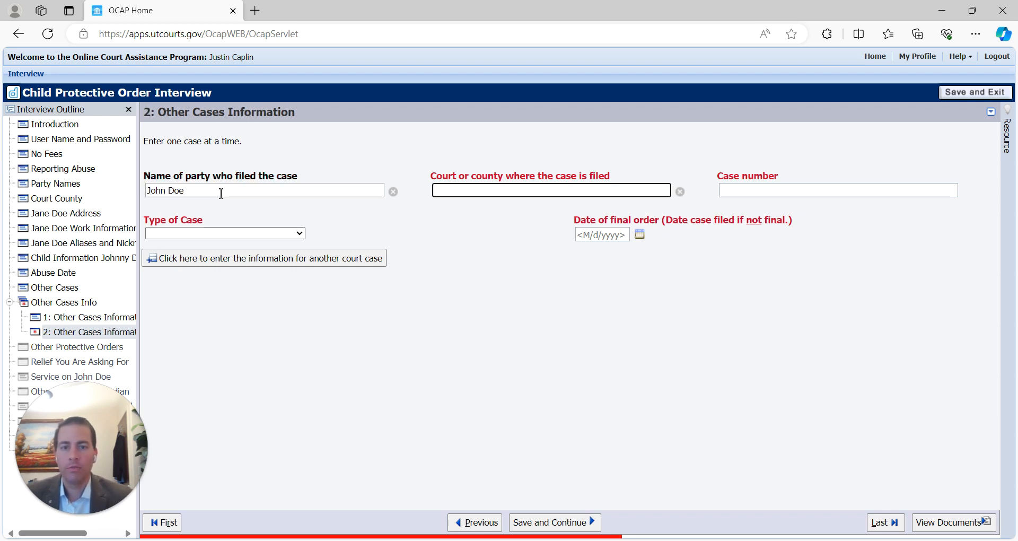
{"action": "type", "text": "Washington County"}
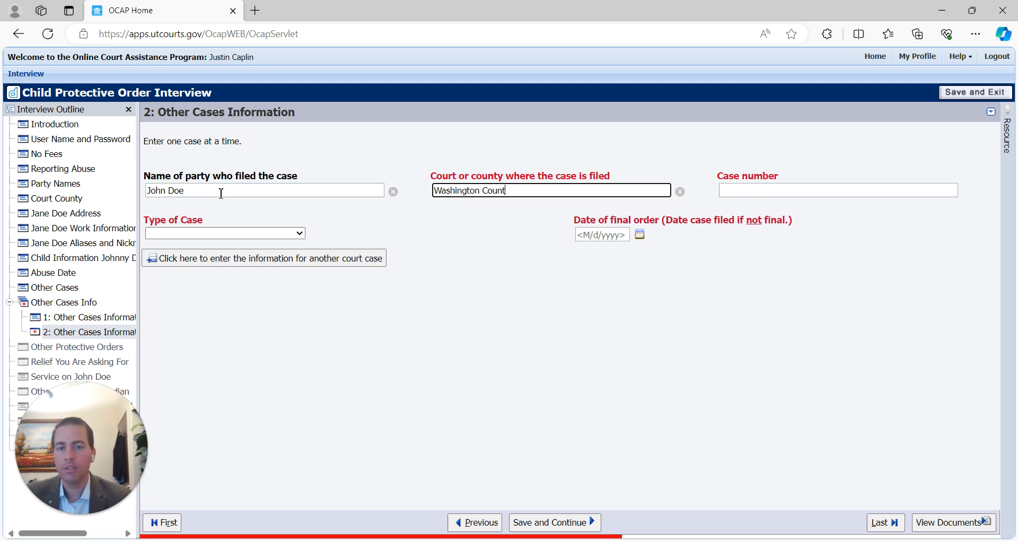
{"action": "key", "text": "Tab"}
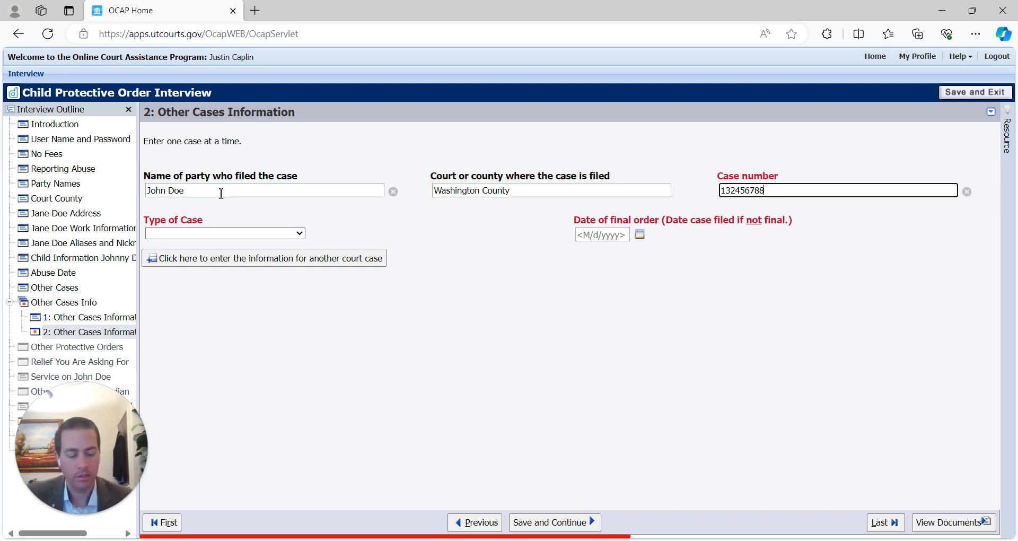
{"action": "type", "text": "132456790"}
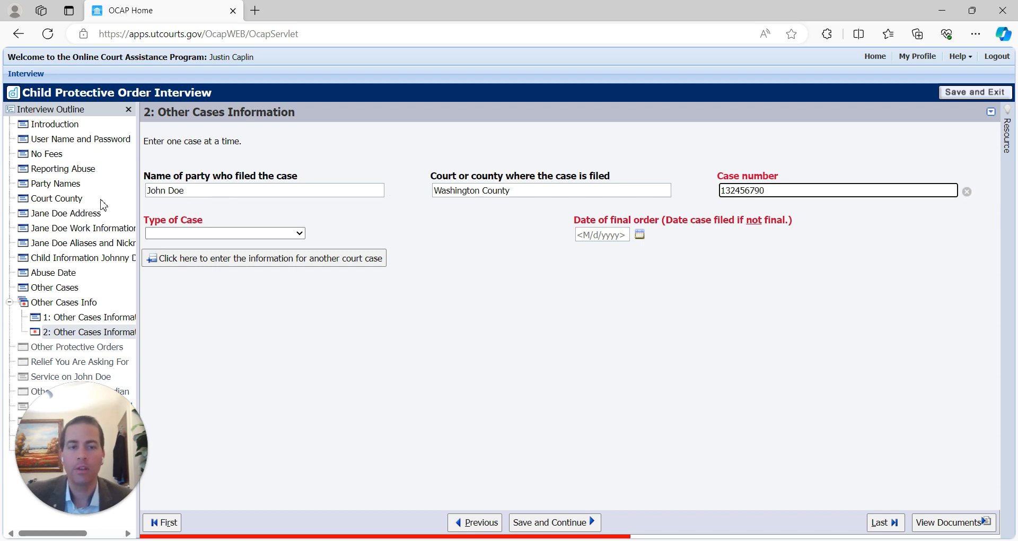
{"action": "left_click", "coordinate": [187, 234]}
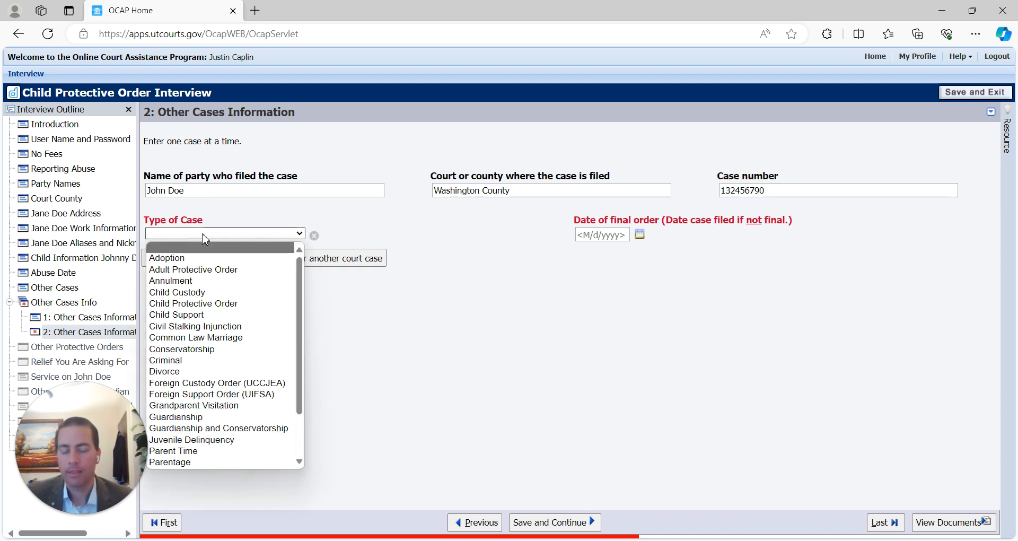
{"action": "key", "text": "p"}
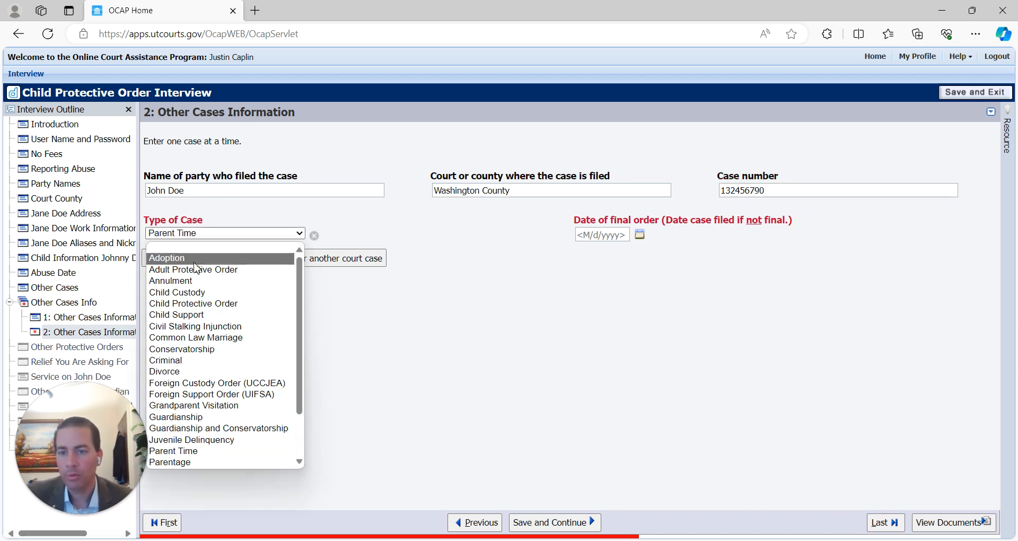
{"action": "left_click", "coordinate": [193, 269]}
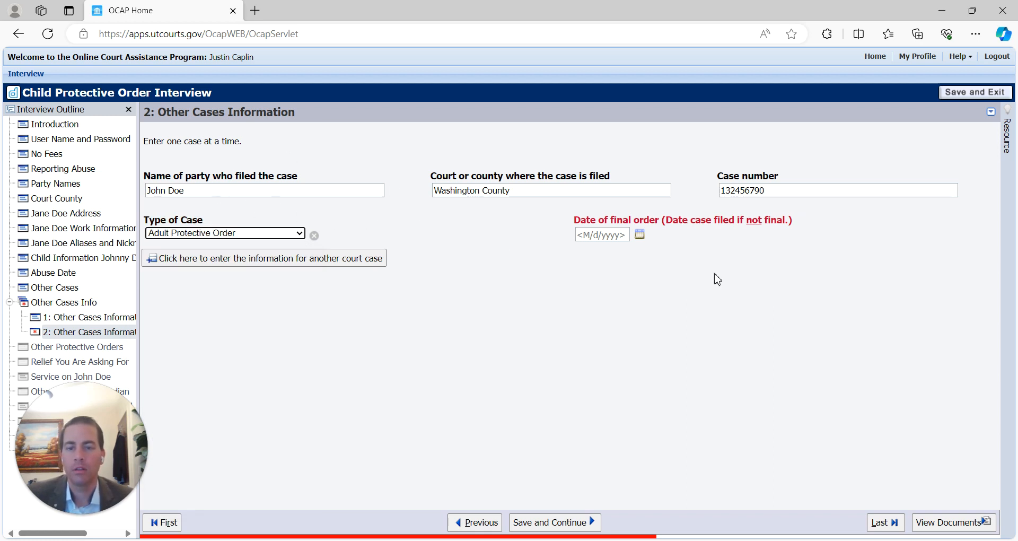
{"action": "left_click", "coordinate": [602, 236]}
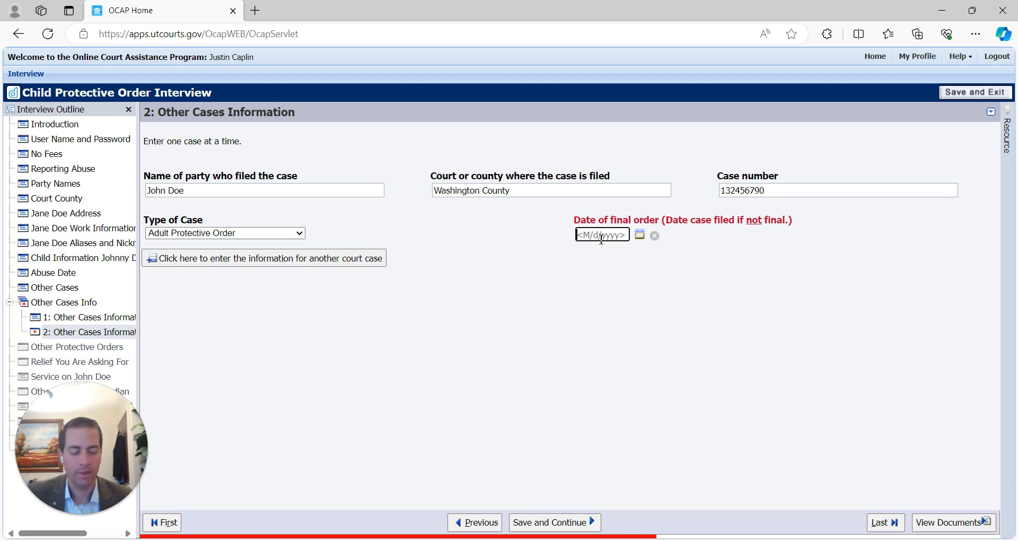
{"action": "type", "text": "6/1/2023"}
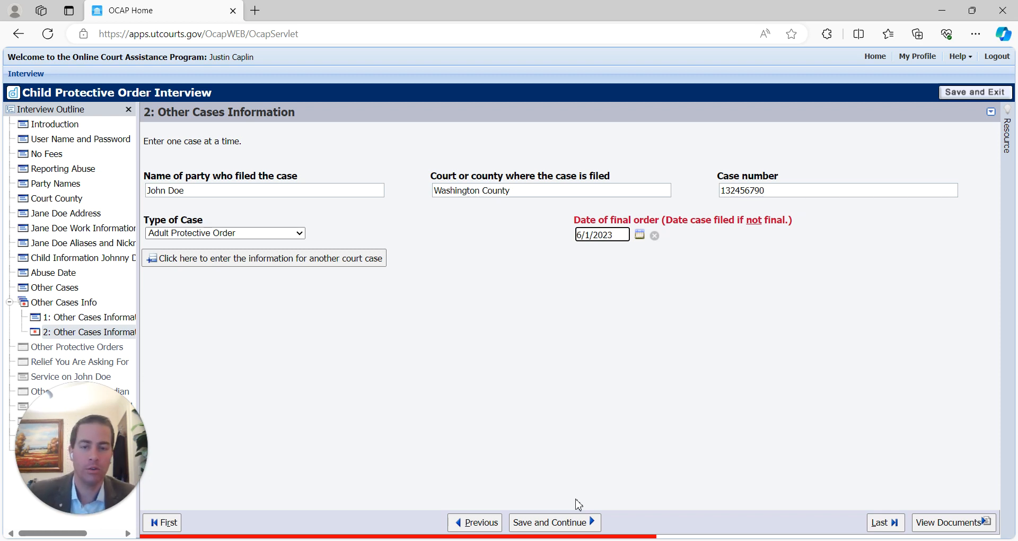
- Save the second case and answer Yes that other protective orders were filed
{"action": "left_click", "coordinate": [552, 522]}
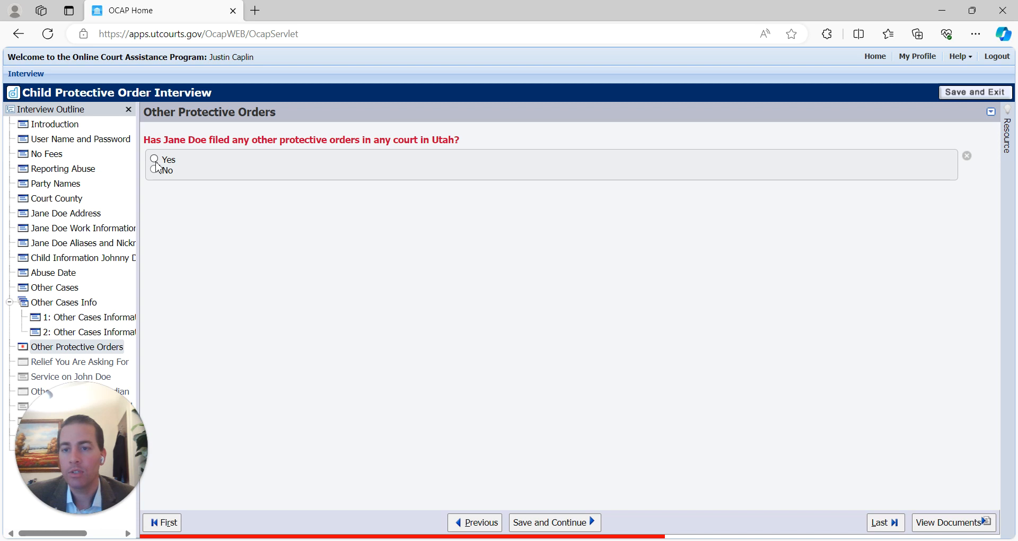
{"action": "left_click", "coordinate": [154, 158]}
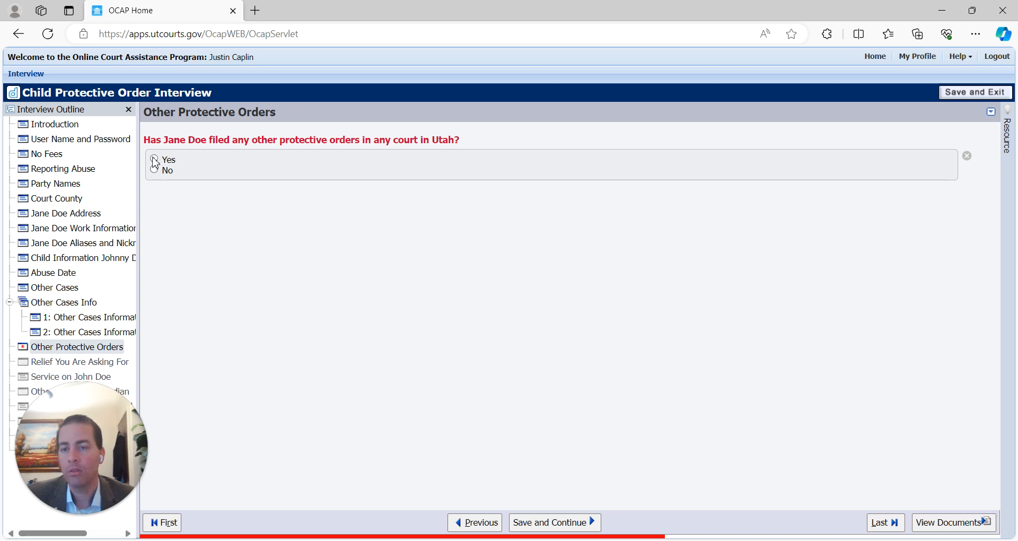
{"action": "left_click", "coordinate": [577, 524]}
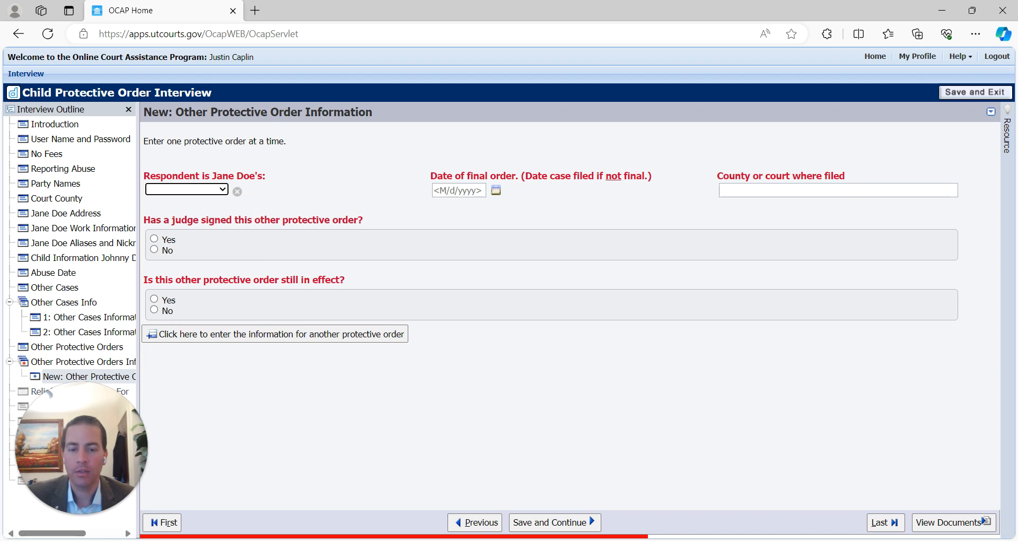
- Record the other protective order: Spouse respondent, dated 6/1, Washington County, judge-signed, not in effect
{"action": "left_click", "coordinate": [492, 523]}
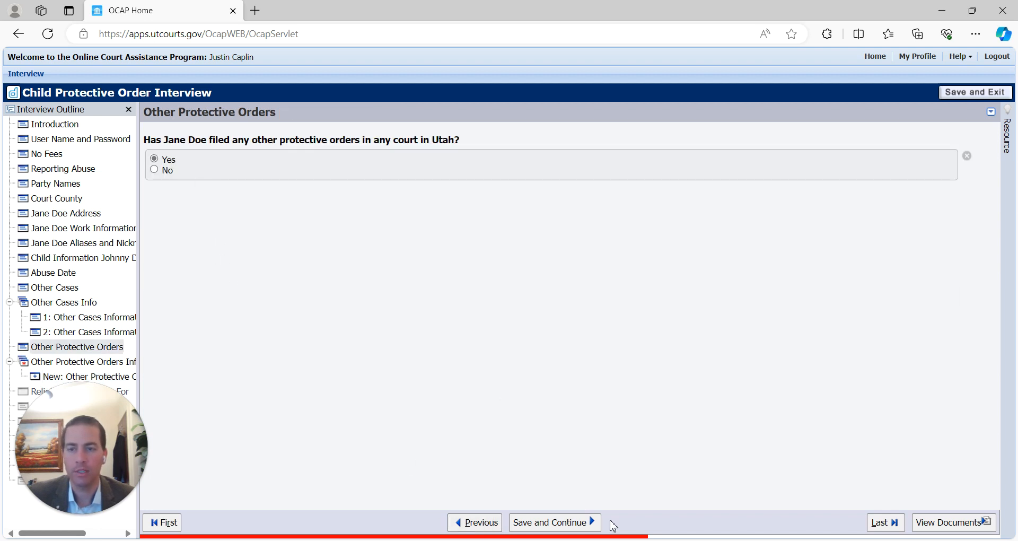
{"action": "left_click", "coordinate": [567, 524]}
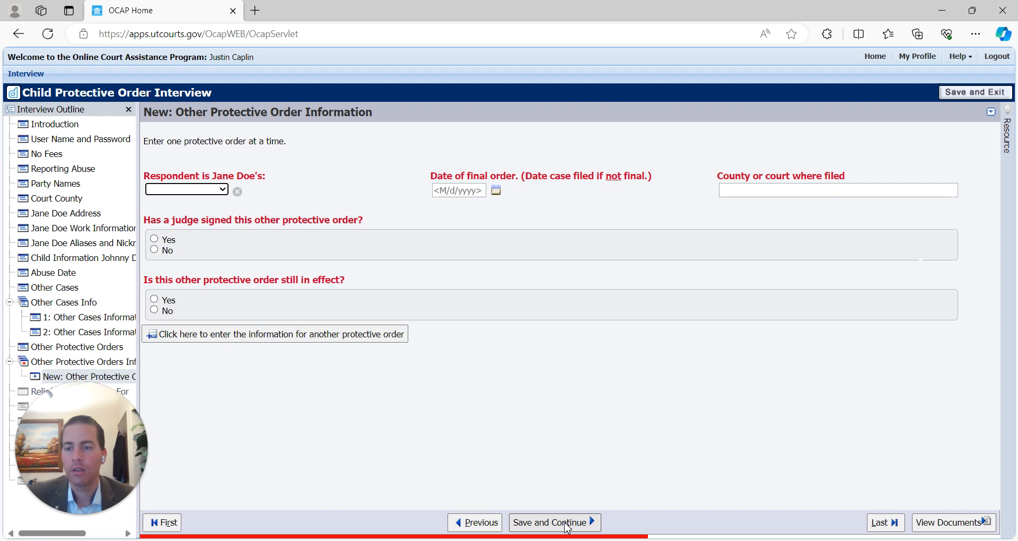
{"action": "left_click", "coordinate": [208, 191]}
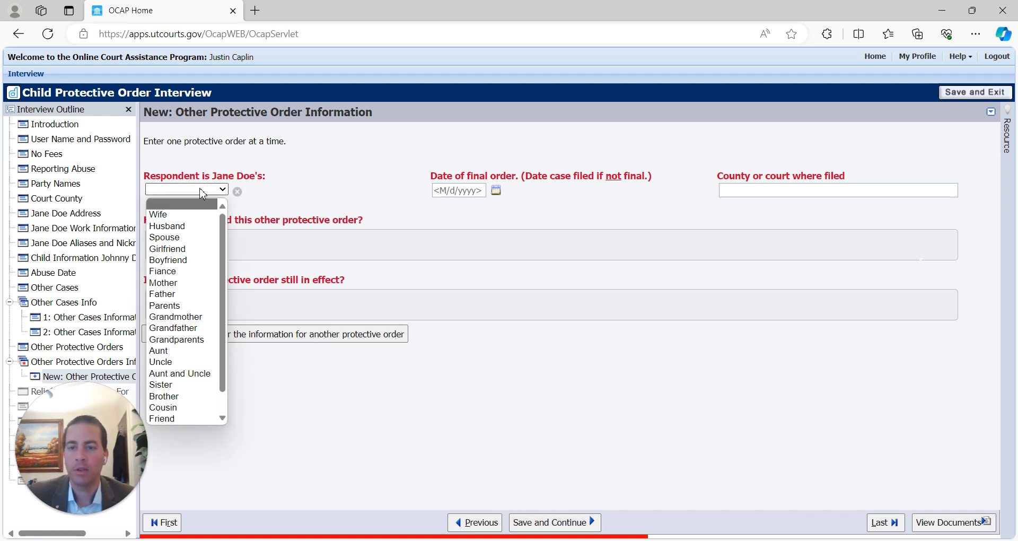
{"action": "left_click", "coordinate": [172, 237]}
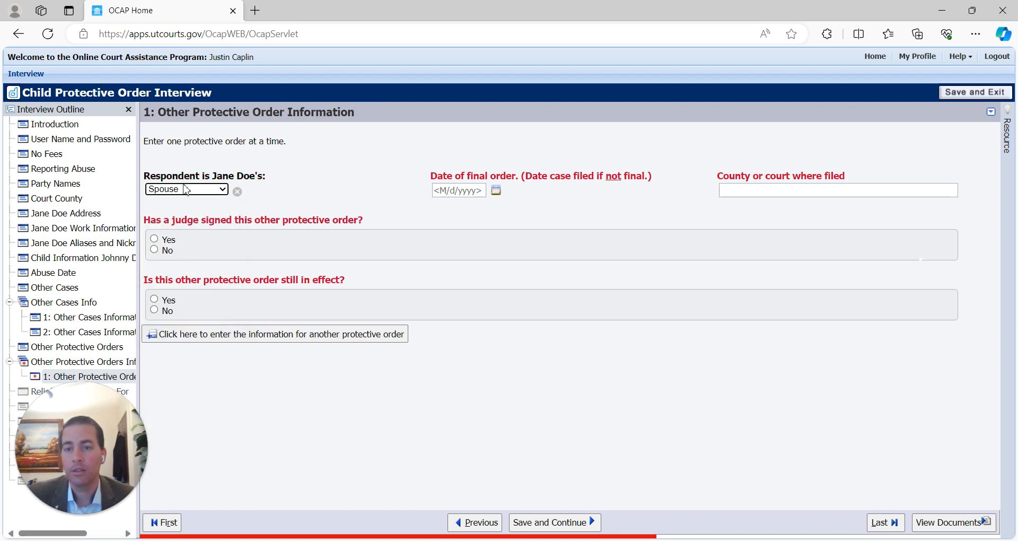
{"action": "left_click", "coordinate": [435, 190]}
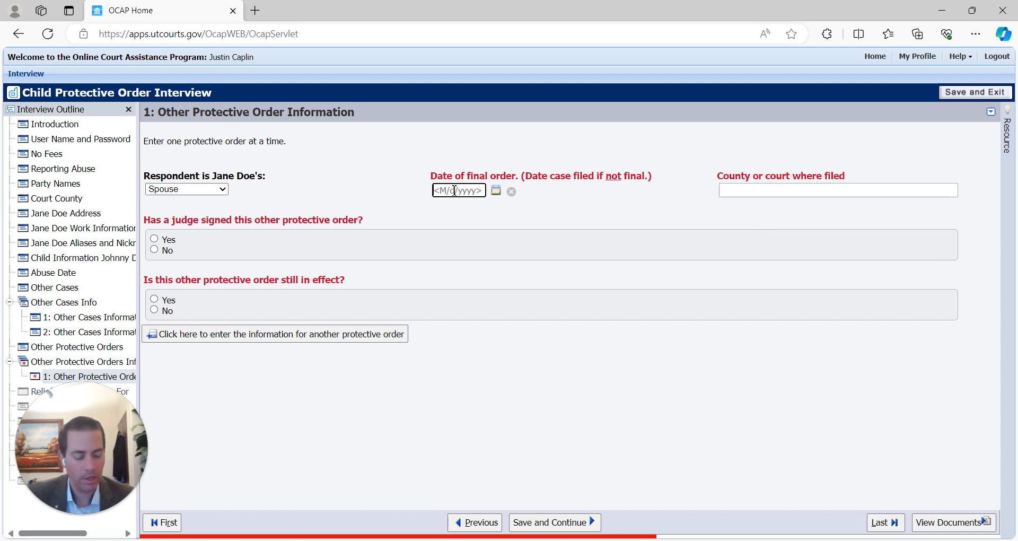
{"action": "type", "text": "6/1/2023"}
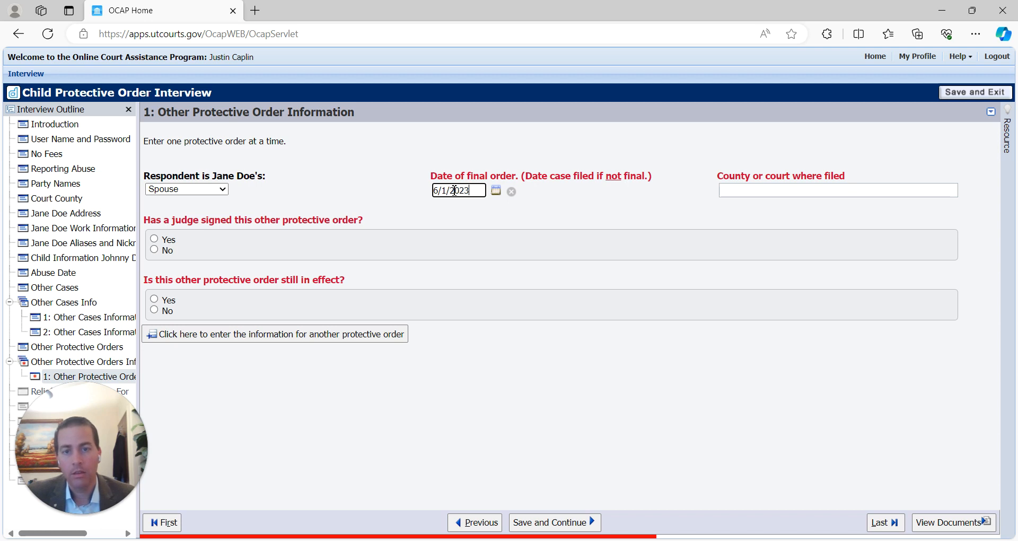
{"action": "key", "text": "Tab"}
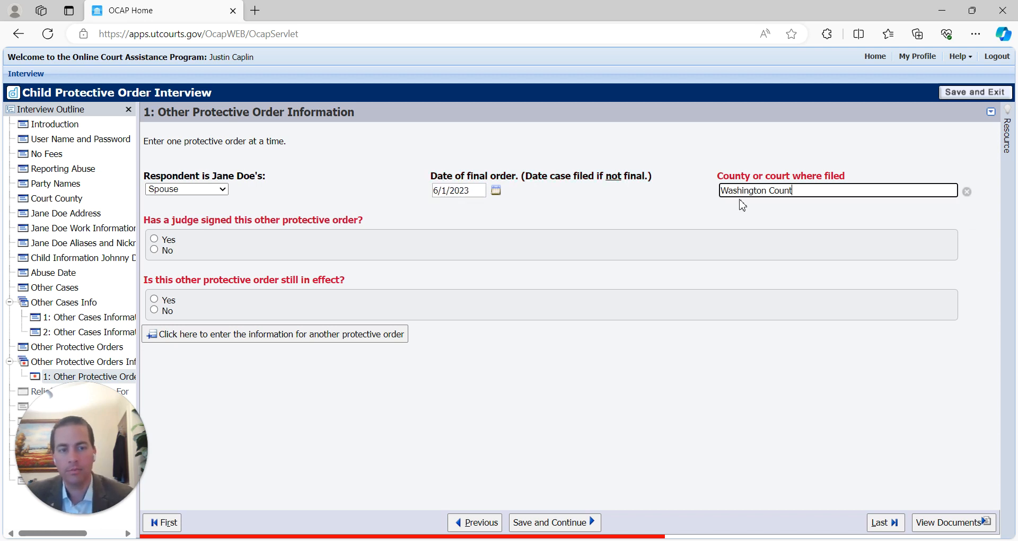
{"action": "type", "text": "Washington County"}
{"action": "key", "text": "Tab"}
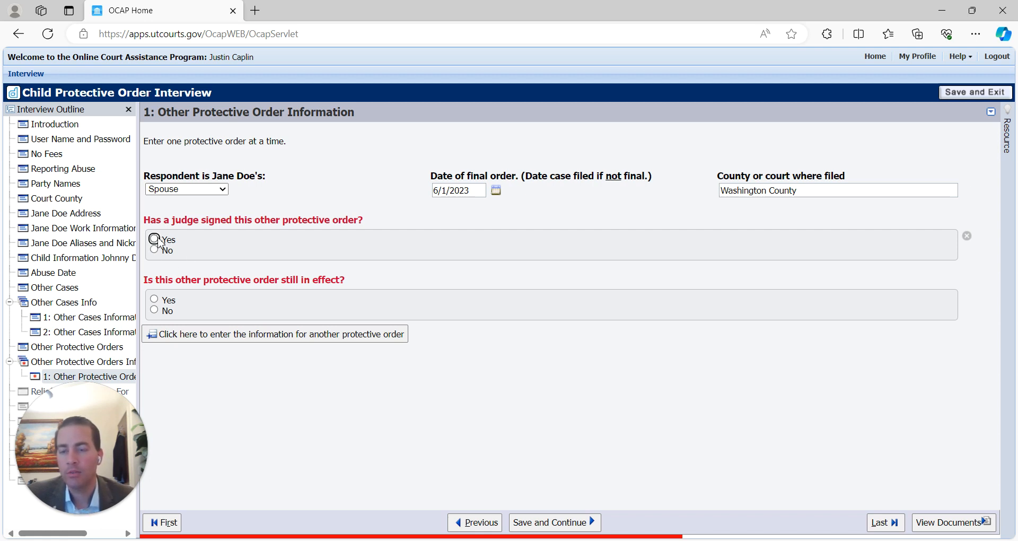
{"action": "left_click", "coordinate": [155, 240]}
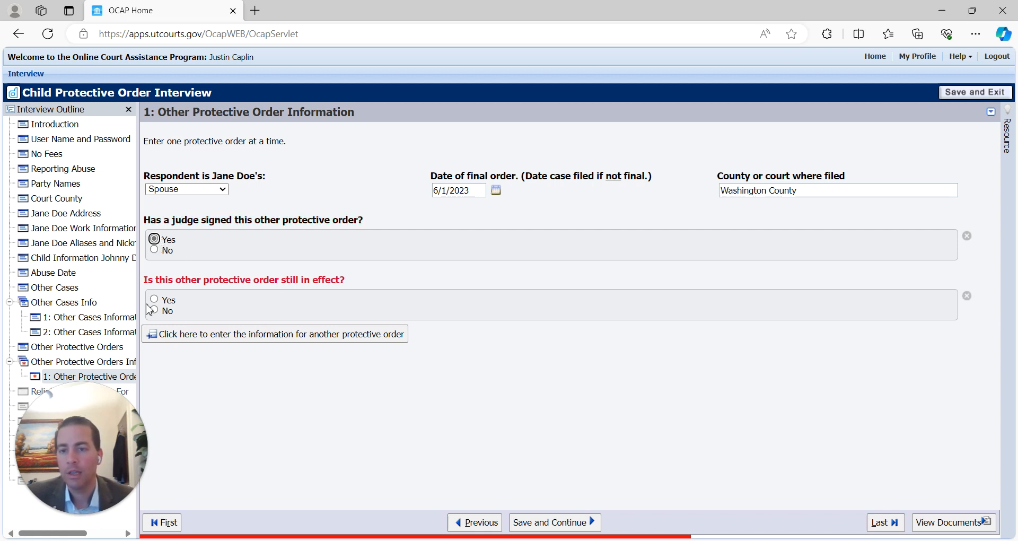
{"action": "left_click", "coordinate": [155, 311]}
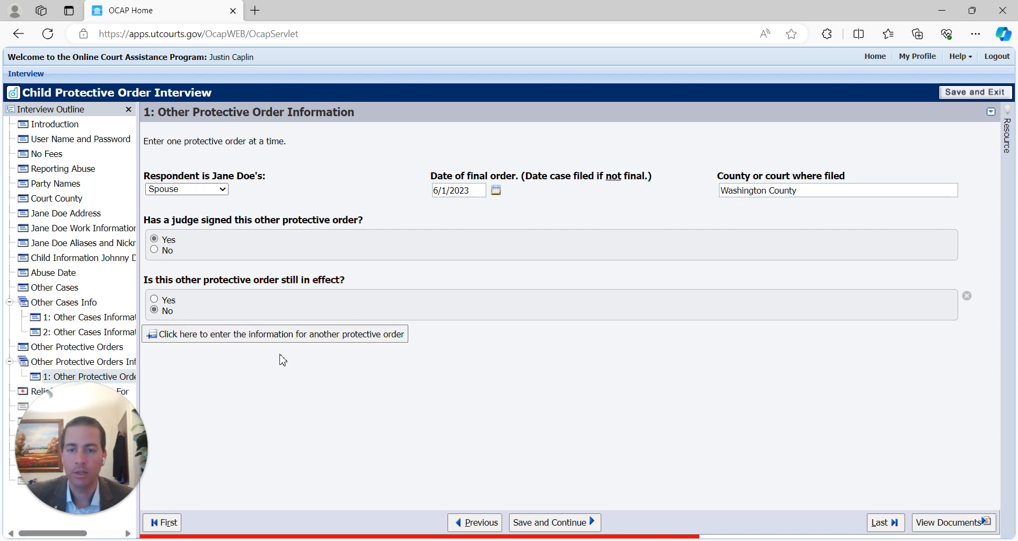
{"action": "left_click", "coordinate": [562, 523]}
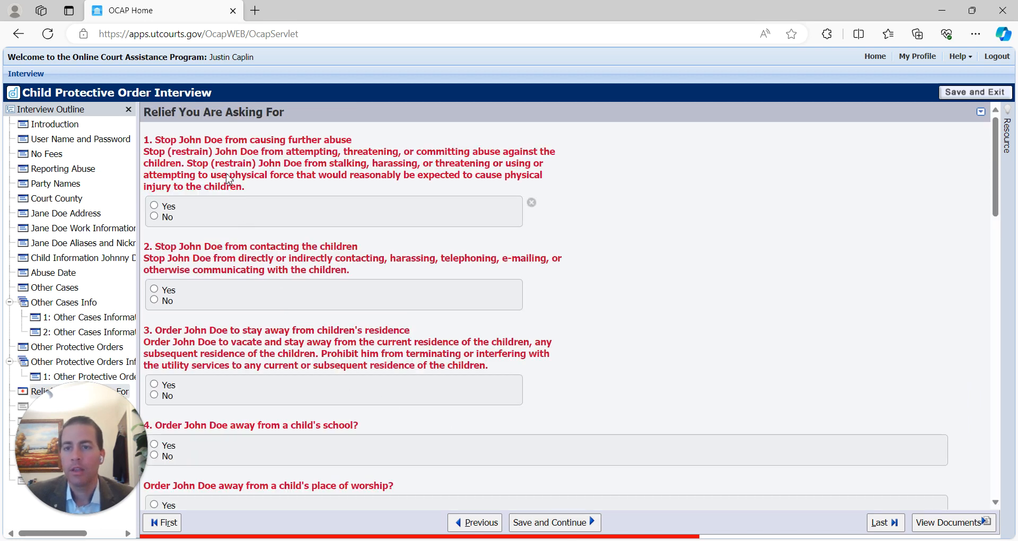
- Recheck that the order is marked no longer in effect and save it
{"action": "left_click", "coordinate": [476, 523]}
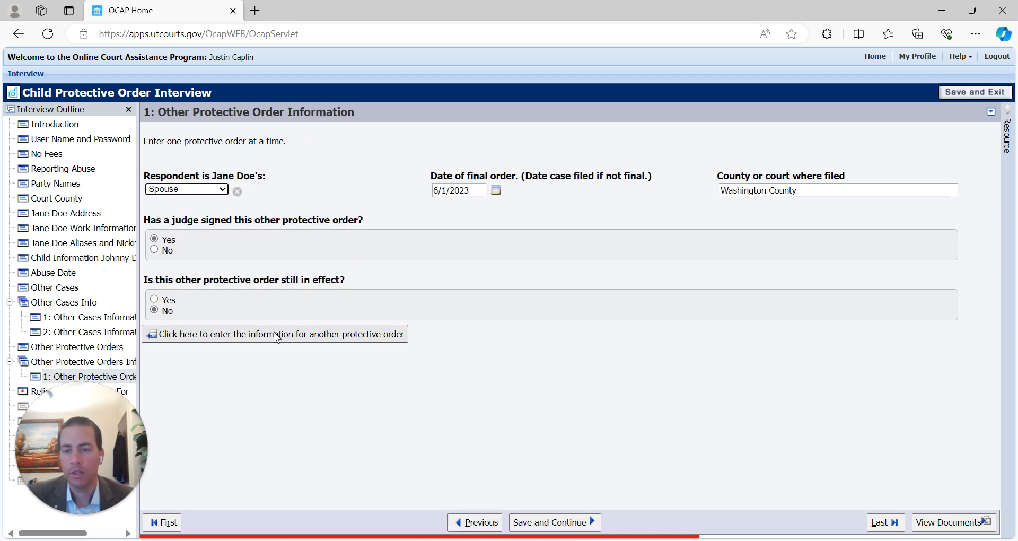
{"action": "left_click", "coordinate": [239, 339]}
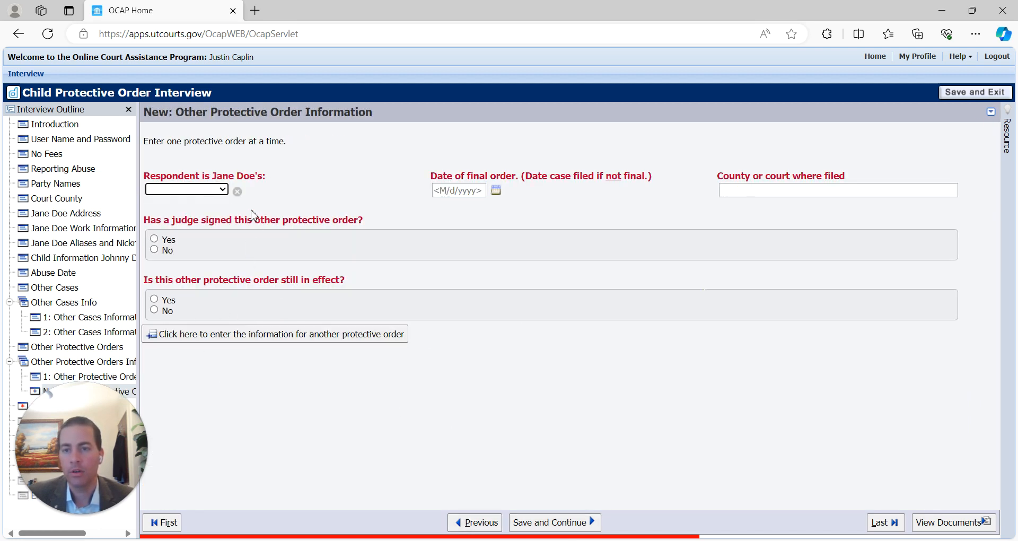
{"action": "left_click", "coordinate": [473, 522]}
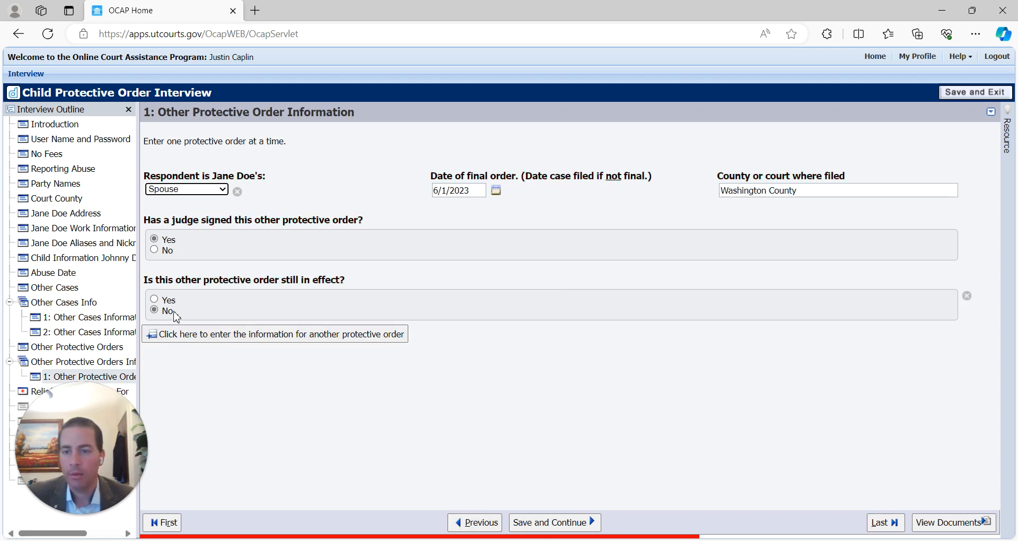
{"action": "left_click", "coordinate": [159, 304]}
{"action": "left_click", "coordinate": [154, 310]}
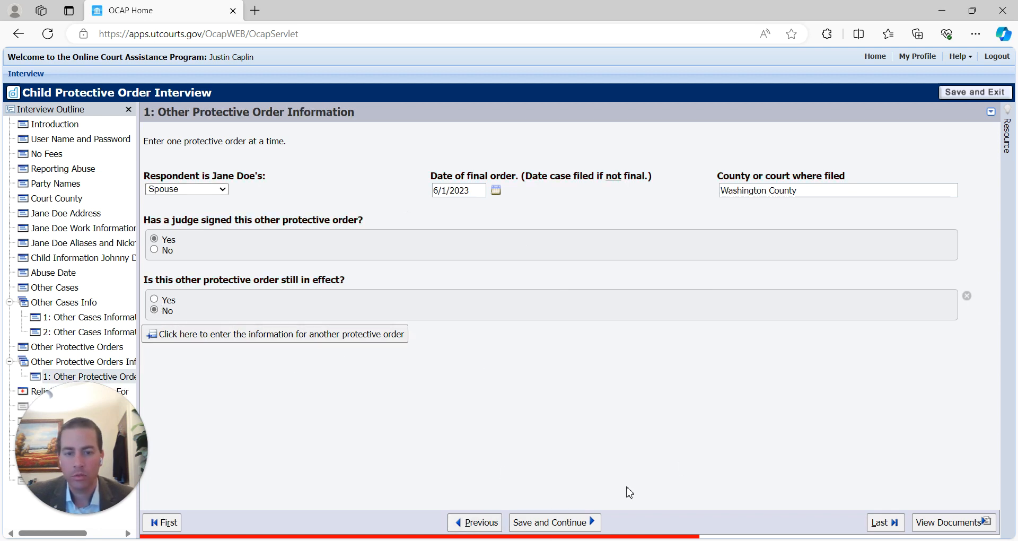
{"action": "left_click", "coordinate": [545, 522]}
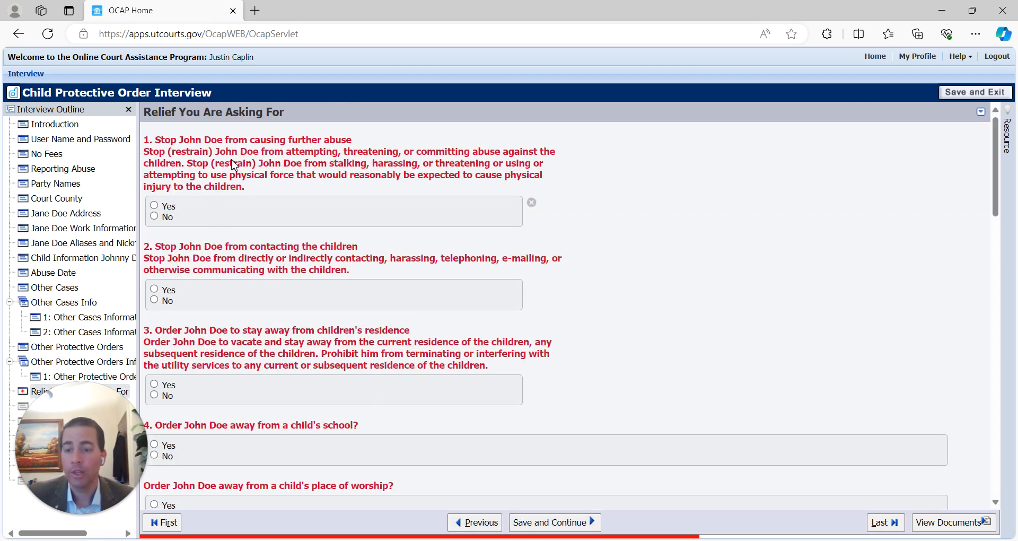
- Answer Yes to ordering the respondent to stop abusing the children and stop contacting them
{"action": "scroll", "coordinate": [325, 260], "scroll_direction": "down", "scroll_amount": 12}
{"action": "scroll", "coordinate": [372, 244], "scroll_direction": "down", "scroll_amount": 10}
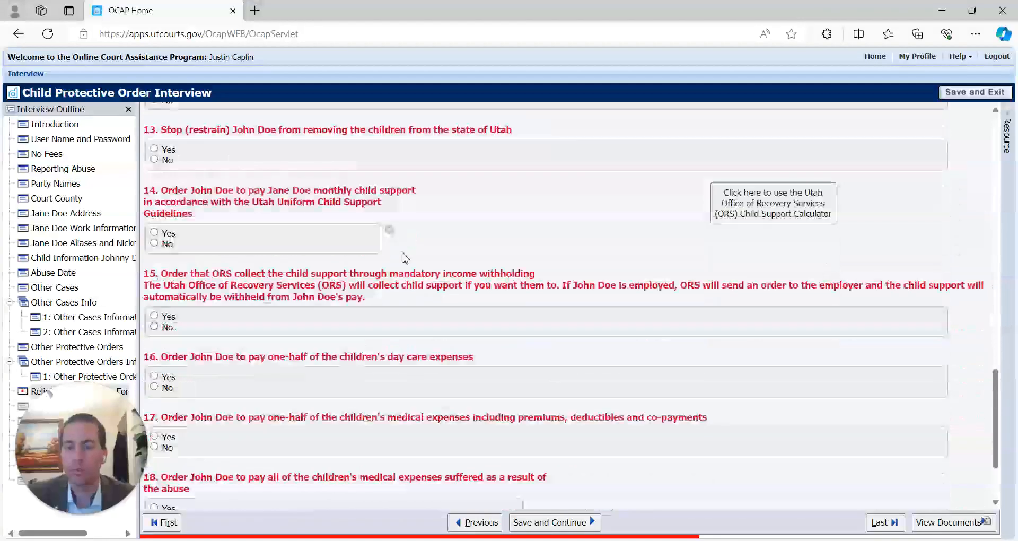
{"action": "left_click_drag", "start_coordinate": [996, 466], "coordinate": [995, 168]}
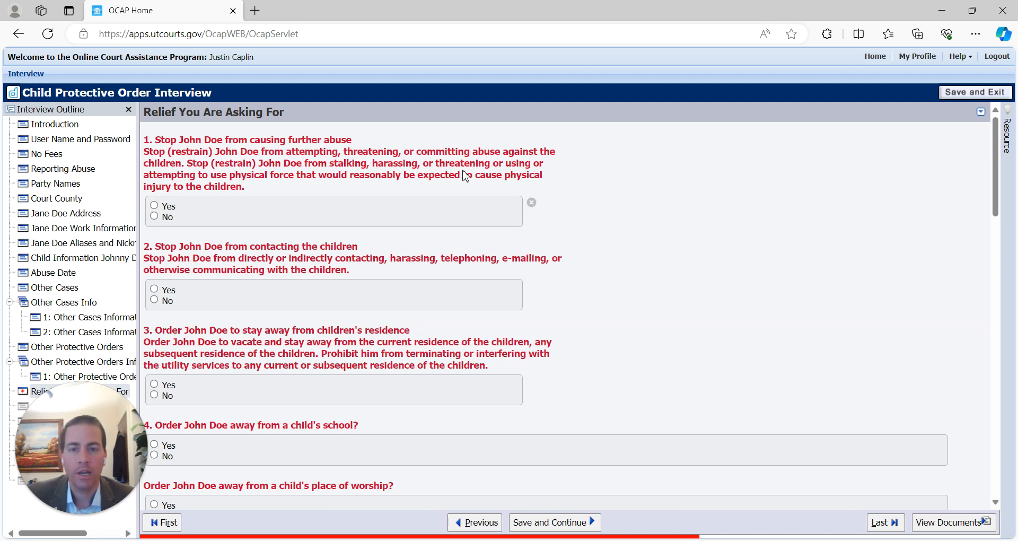
{"action": "left_click", "coordinate": [154, 206]}
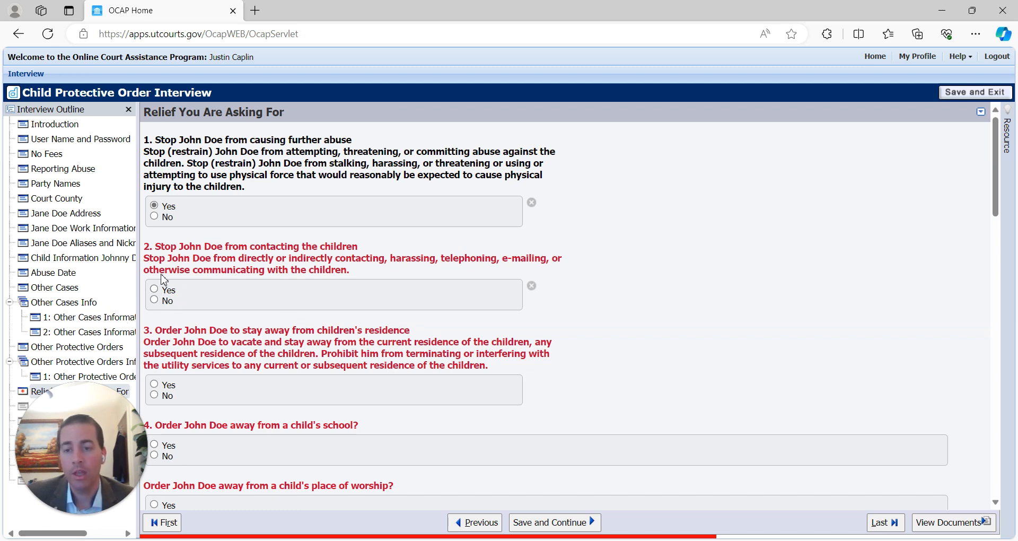
{"action": "left_click", "coordinate": [154, 288]}
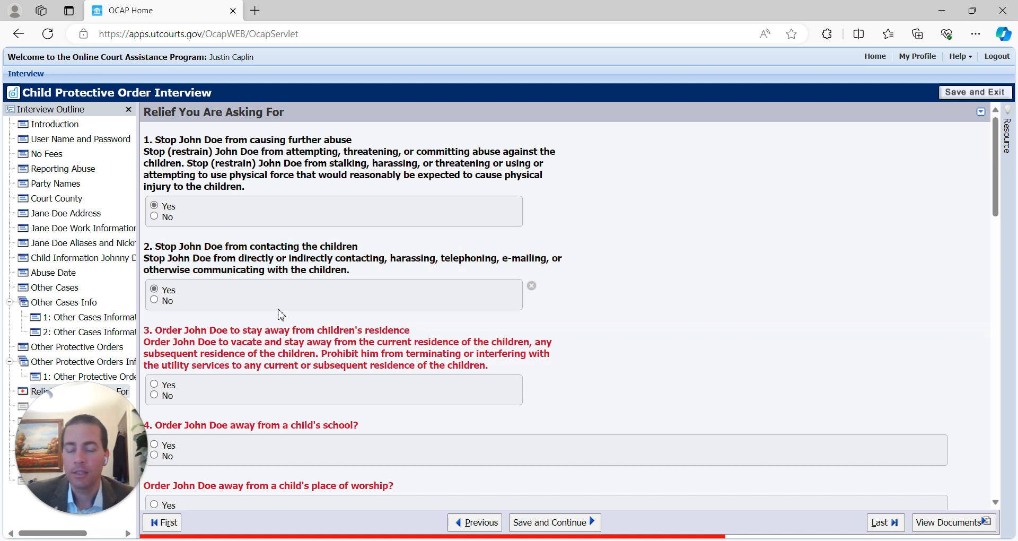
- Answer Yes to the residence stay-away order and enter the children's residence address in St. George, Utah
{"action": "scroll", "coordinate": [281, 305], "scroll_direction": "down", "scroll_amount": 2}
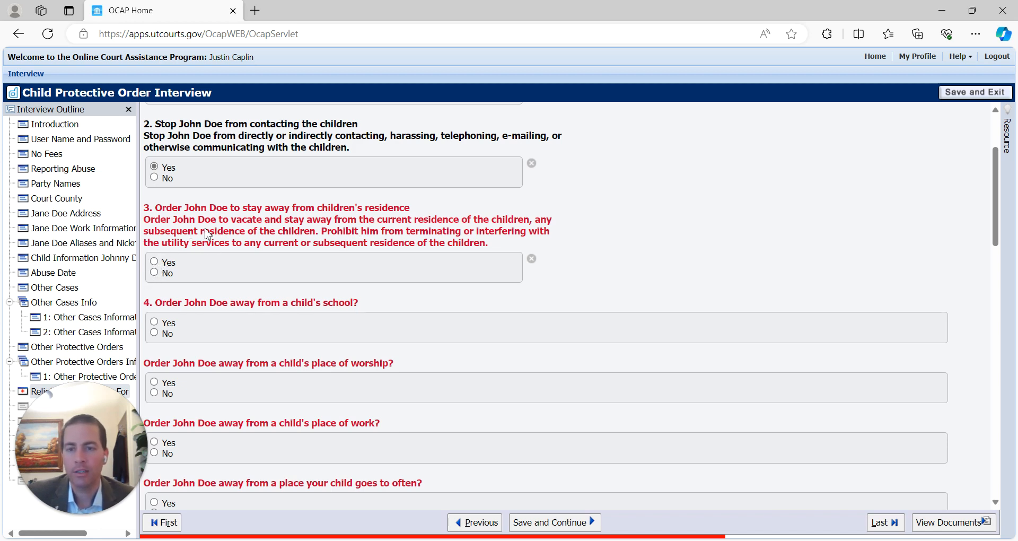
{"action": "left_click", "coordinate": [154, 262]}
{"action": "left_click", "coordinate": [614, 244]}
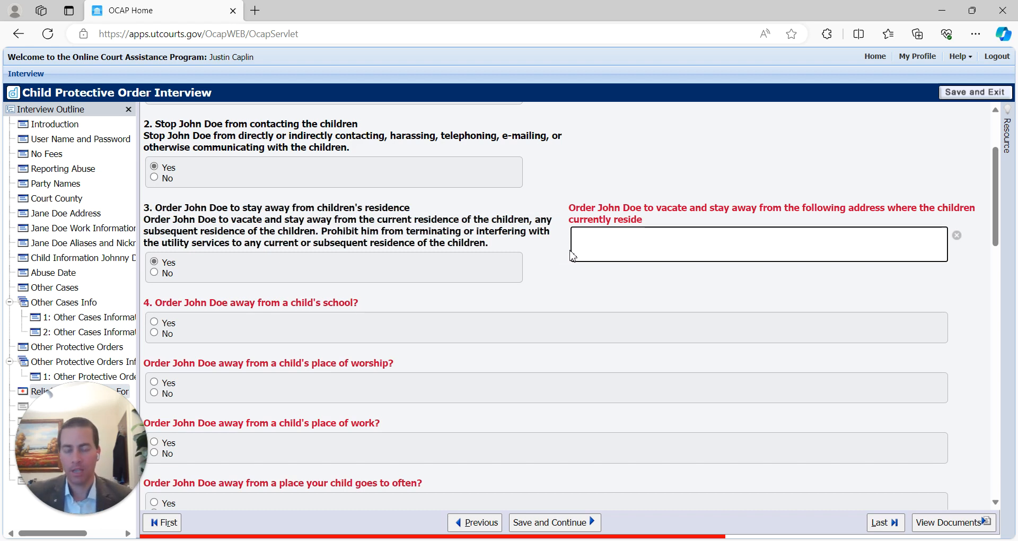
{"action": "type", "text": "123 Min"}
{"action": "key", "text": "BackSpace"}
{"action": "key", "text": "BackSpace"}
{"action": "type", "text": "ain St "}
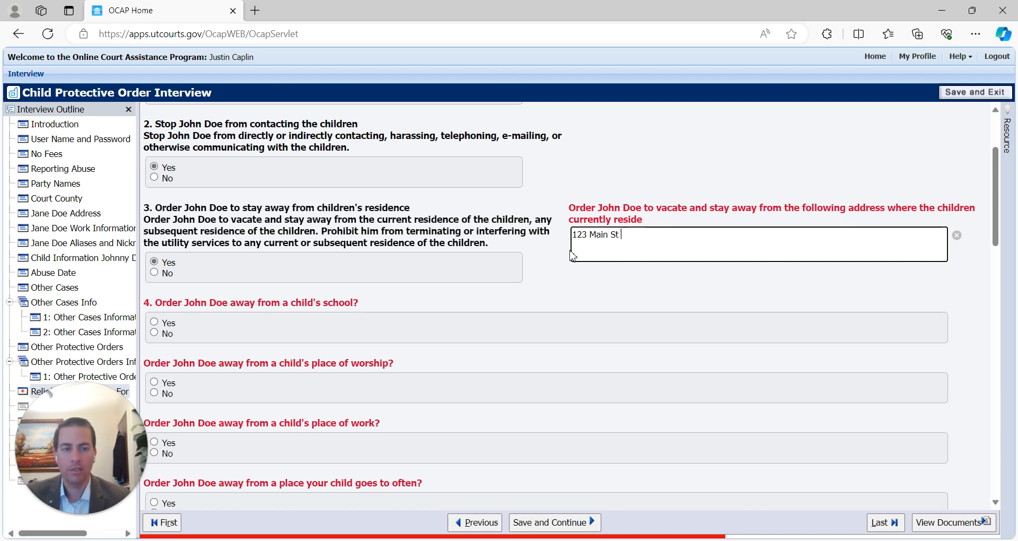
{"action": "type", "text": "St George, Utah"}
{"action": "left_click", "coordinate": [631, 235]}
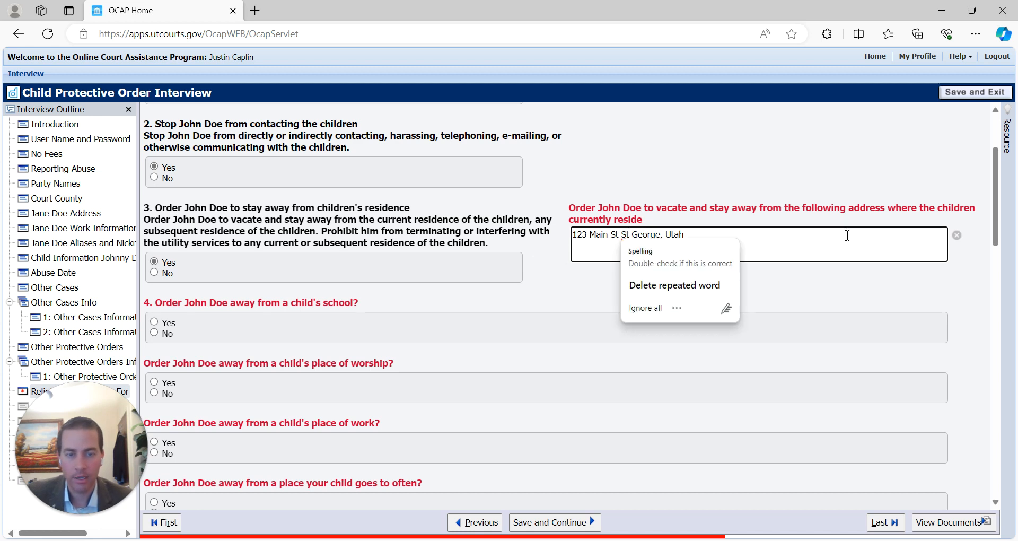
{"action": "type", "text": "."}
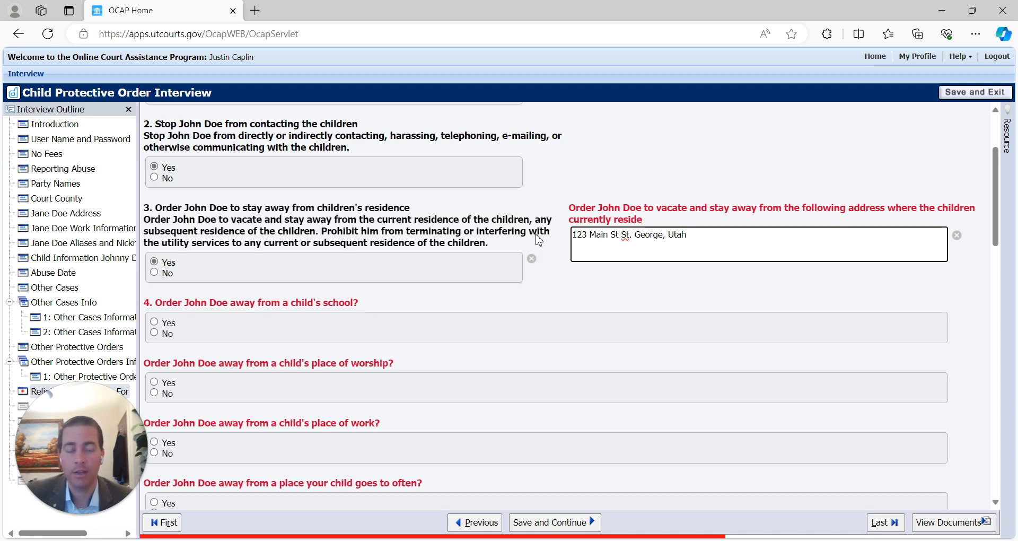
{"action": "type", "text": "."}
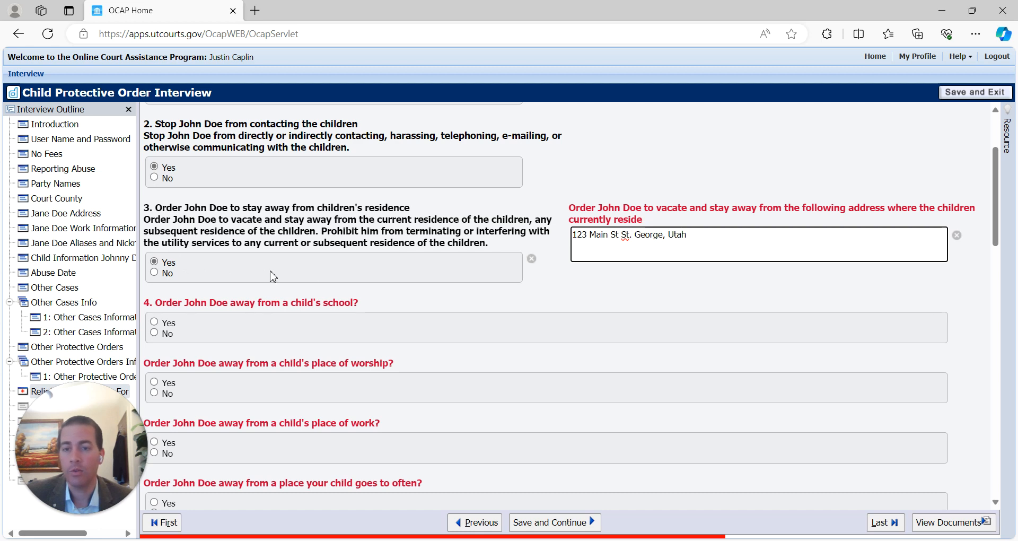
- Answer Yes to the school stay-away order for the child, enter the school's address, and answer No to same school
{"action": "scroll", "coordinate": [424, 331], "scroll_direction": "down", "scroll_amount": 2}
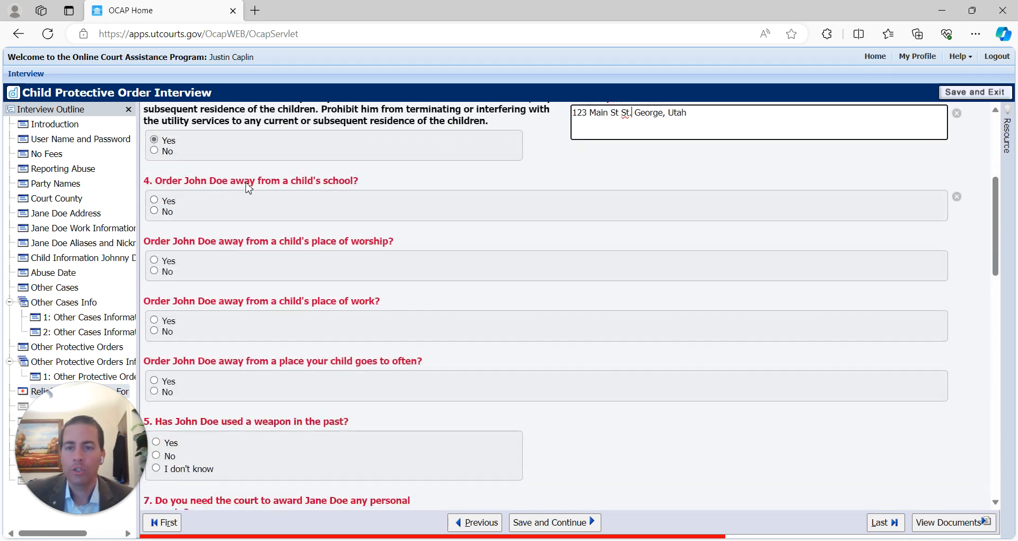
{"action": "left_click", "coordinate": [154, 201]}
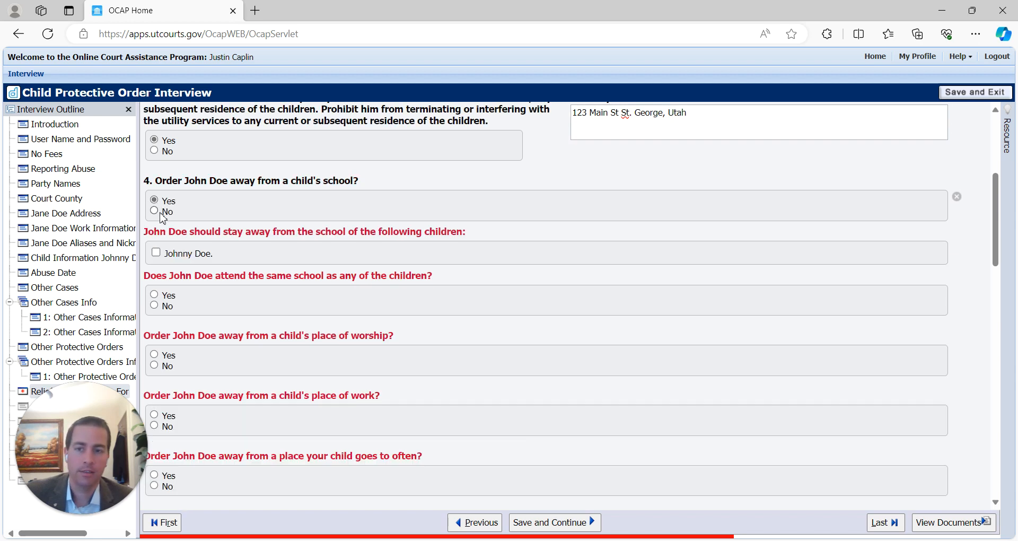
{"action": "left_click", "coordinate": [154, 211]}
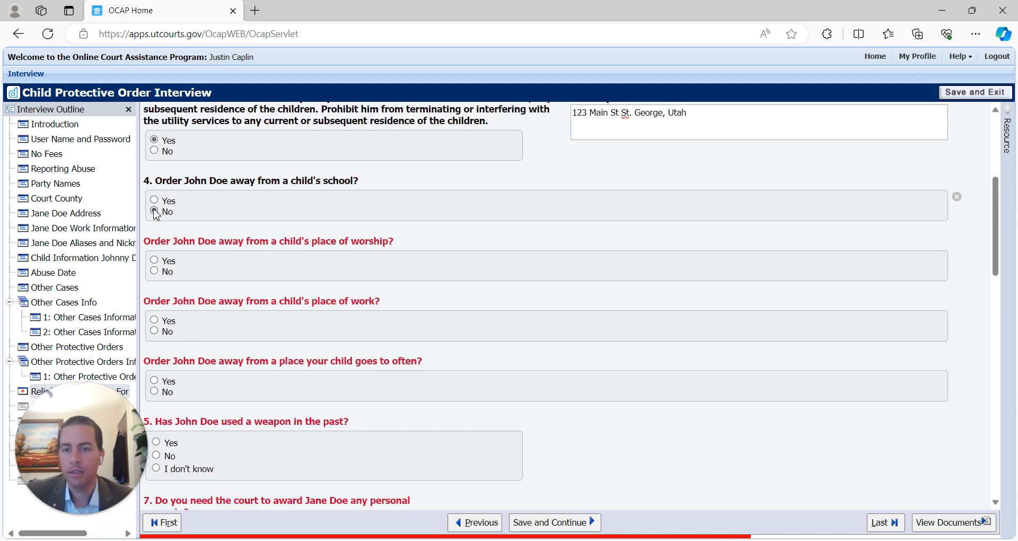
{"action": "left_click", "coordinate": [154, 202]}
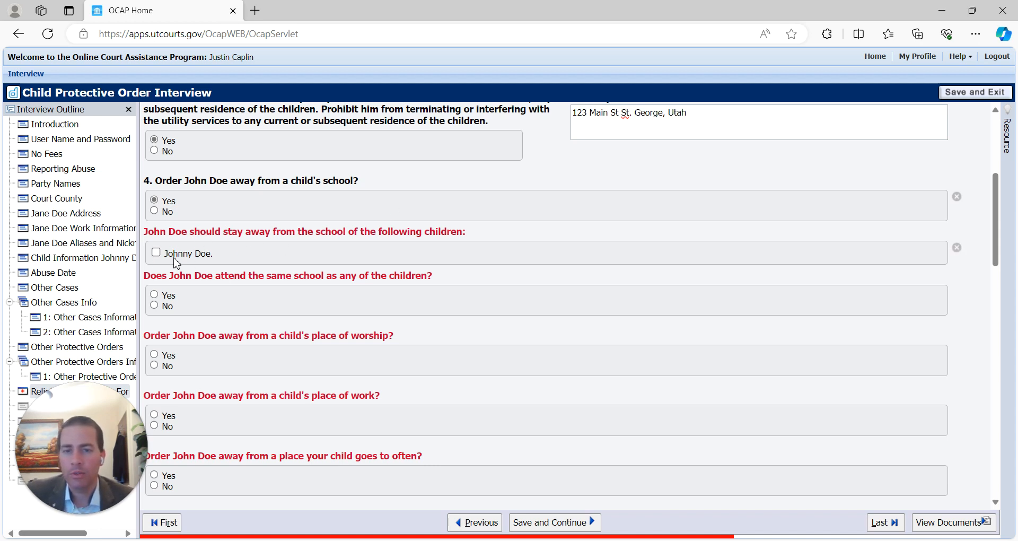
{"action": "left_click", "coordinate": [157, 252]}
{"action": "left_click", "coordinate": [187, 305]}
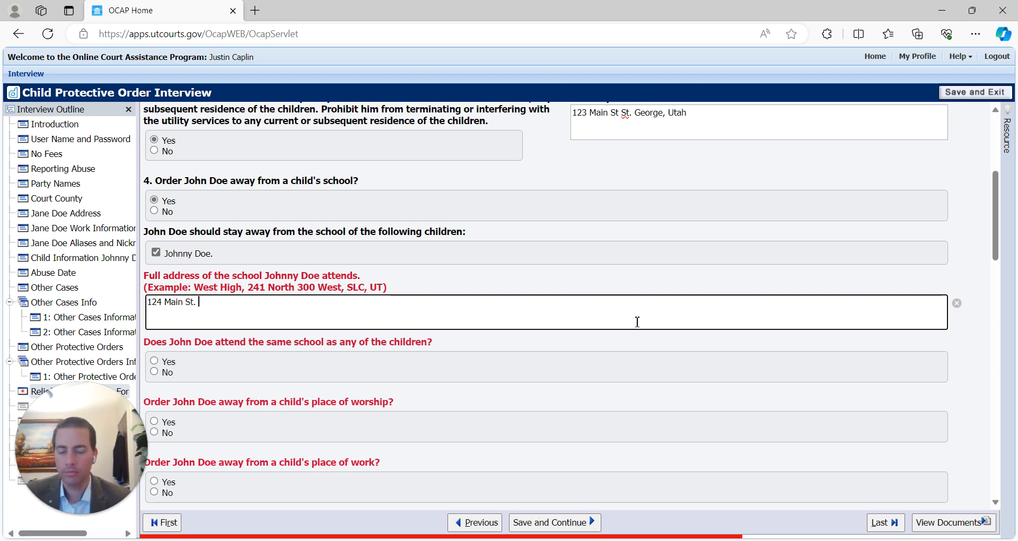
{"action": "type", "text": "oreg"}
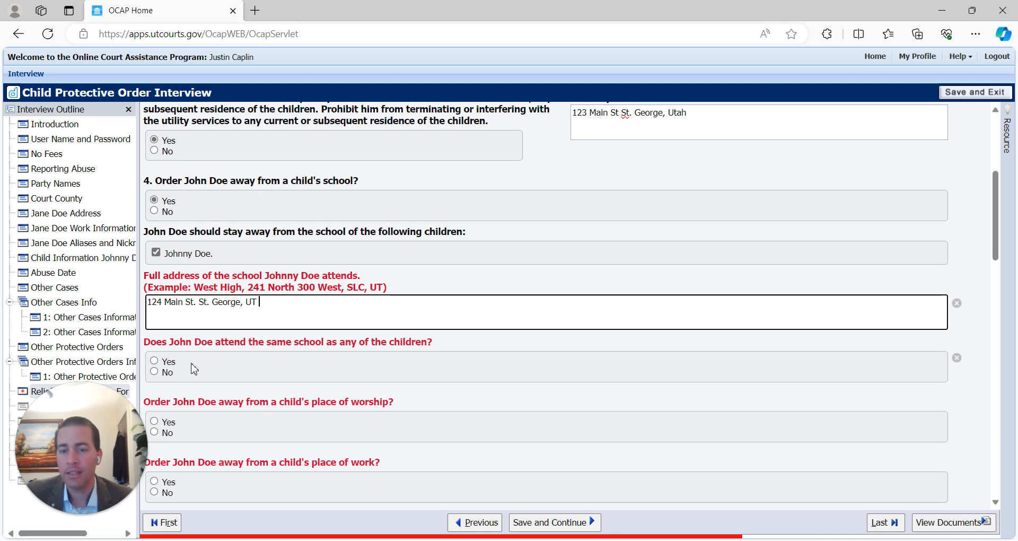
{"action": "left_click", "coordinate": [154, 372]}
{"action": "scroll", "coordinate": [284, 356], "scroll_direction": "down", "scroll_amount": 2}
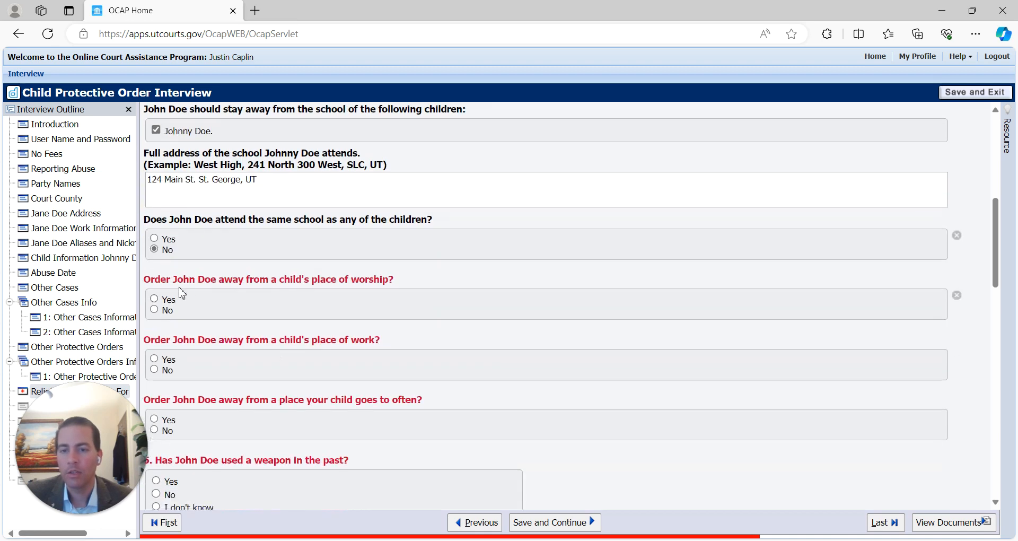
- Order the respondent away from the child's place of worship, including the child, and enter its address
{"action": "left_click", "coordinate": [154, 300]}
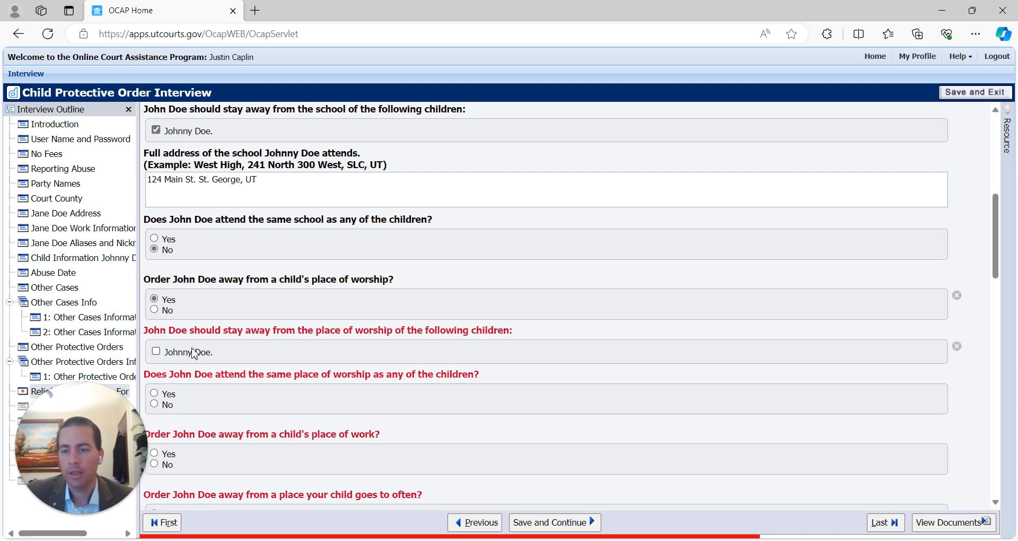
{"action": "left_click", "coordinate": [156, 353]}
{"action": "scroll", "coordinate": [303, 359], "scroll_direction": "down", "scroll_amount": 3}
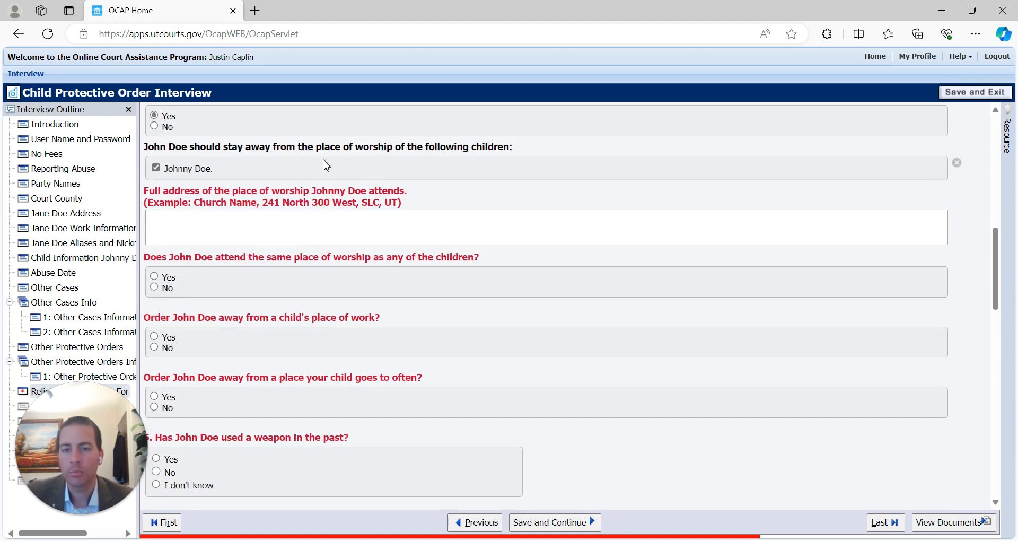
{"action": "left_click", "coordinate": [171, 216]}
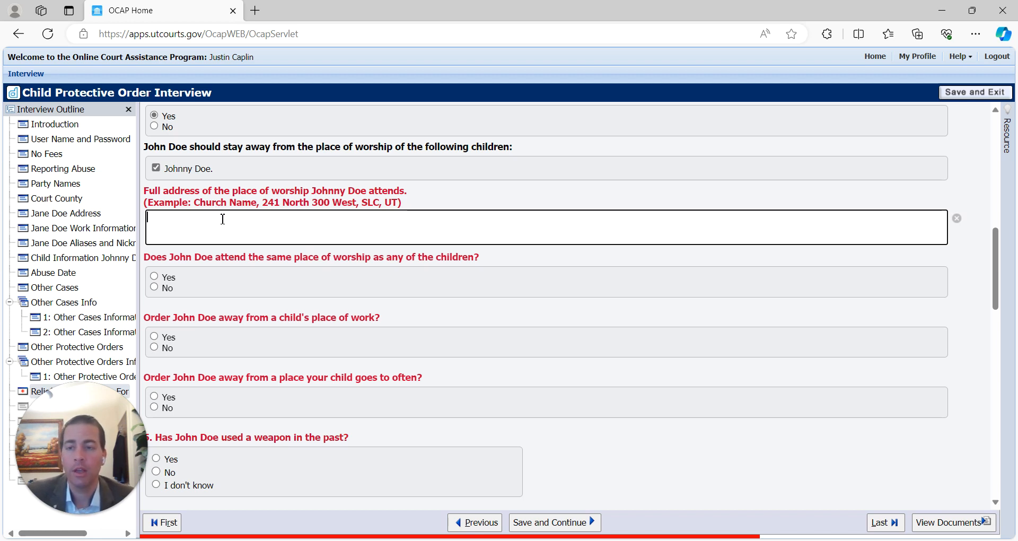
{"action": "scroll", "coordinate": [223, 218], "scroll_direction": "up", "scroll_amount": 2}
{"action": "scroll", "coordinate": [190, 292], "scroll_direction": "down", "scroll_amount": 1}
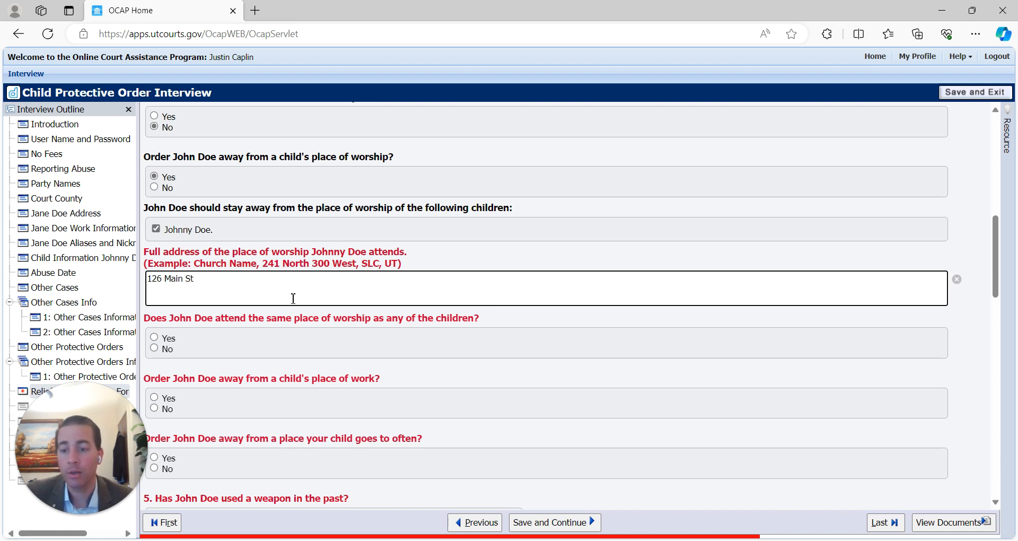
{"action": "scroll", "coordinate": [282, 298], "scroll_direction": "down", "scroll_amount": 1}
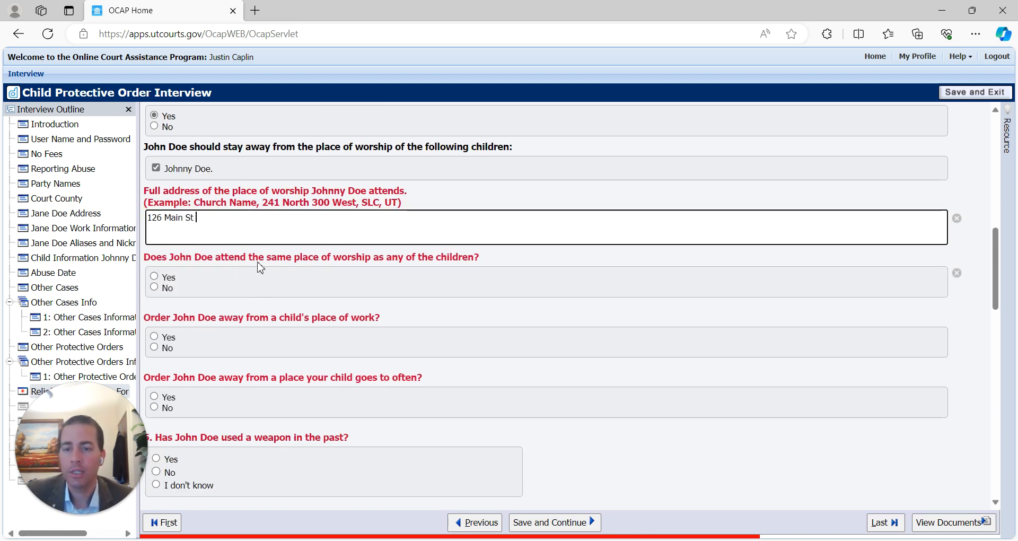
- Answer No to the respondent attending the same place of worship as the child
{"action": "left_click", "coordinate": [154, 277]}
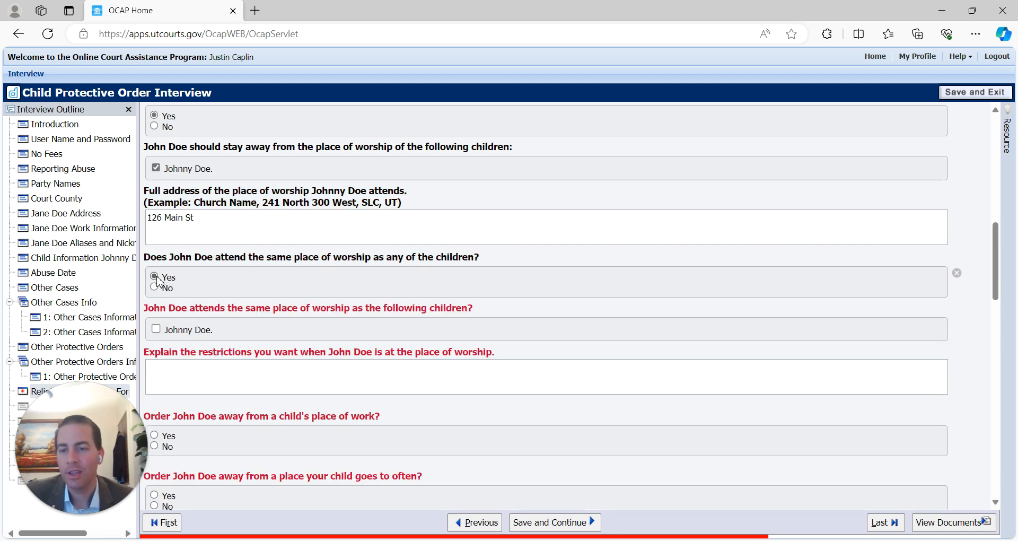
{"action": "left_click", "coordinate": [155, 329]}
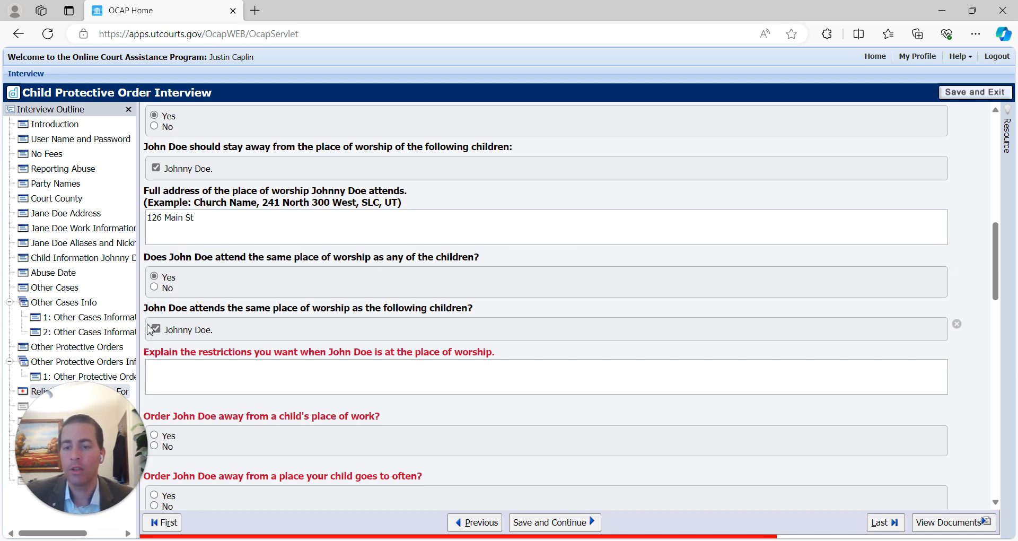
{"action": "left_click", "coordinate": [156, 330]}
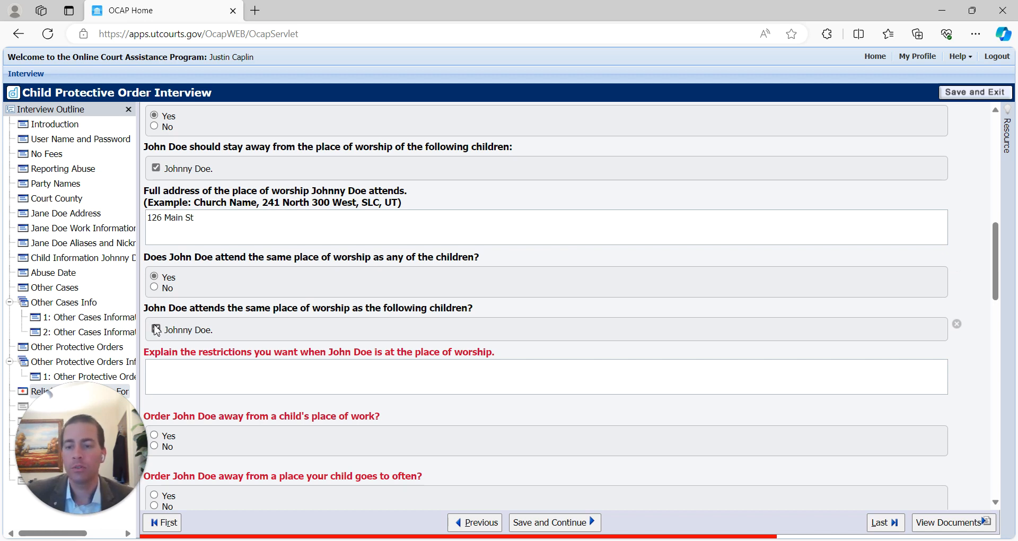
{"action": "left_click", "coordinate": [156, 329]}
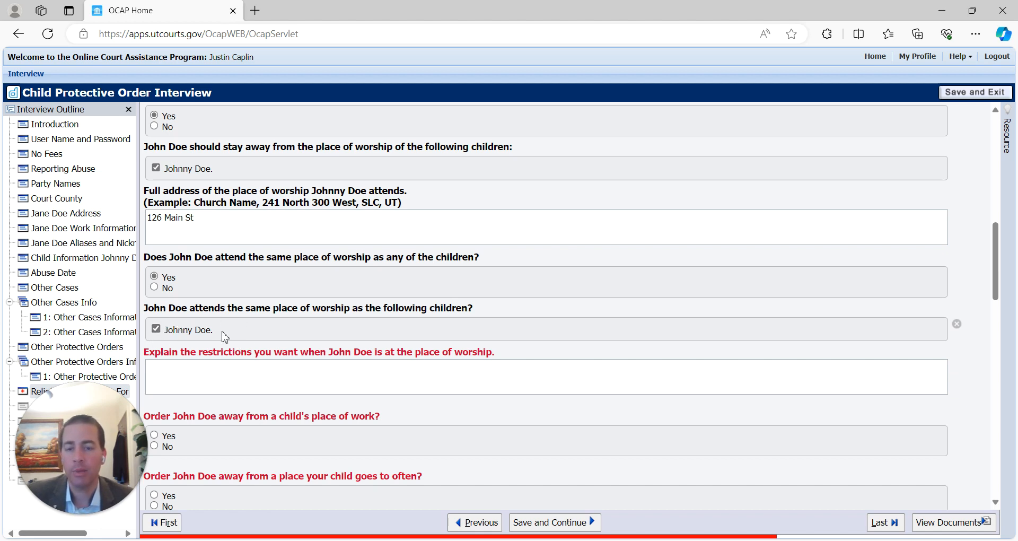
{"action": "left_click", "coordinate": [164, 373]}
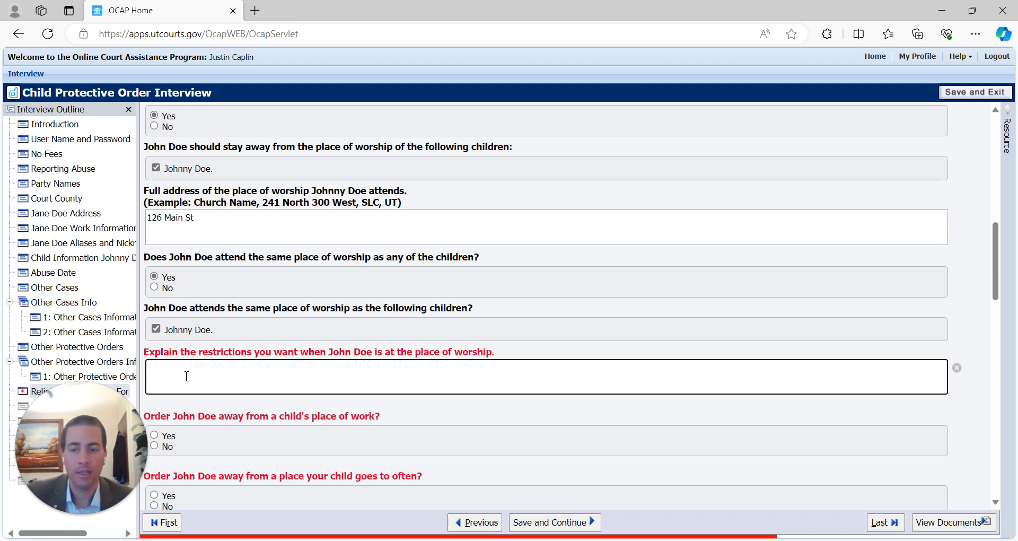
{"action": "left_click", "coordinate": [157, 329]}
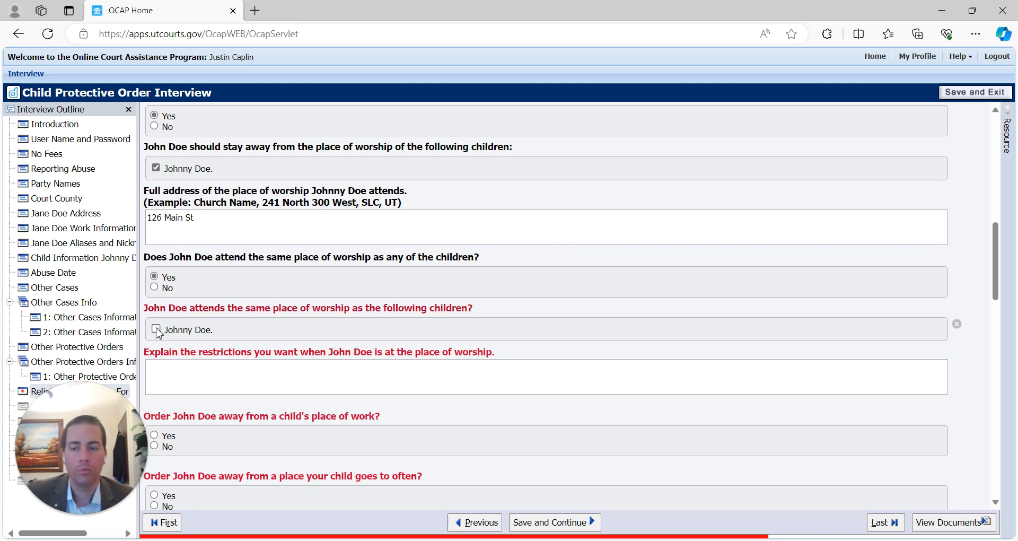
{"action": "left_click", "coordinate": [157, 289]}
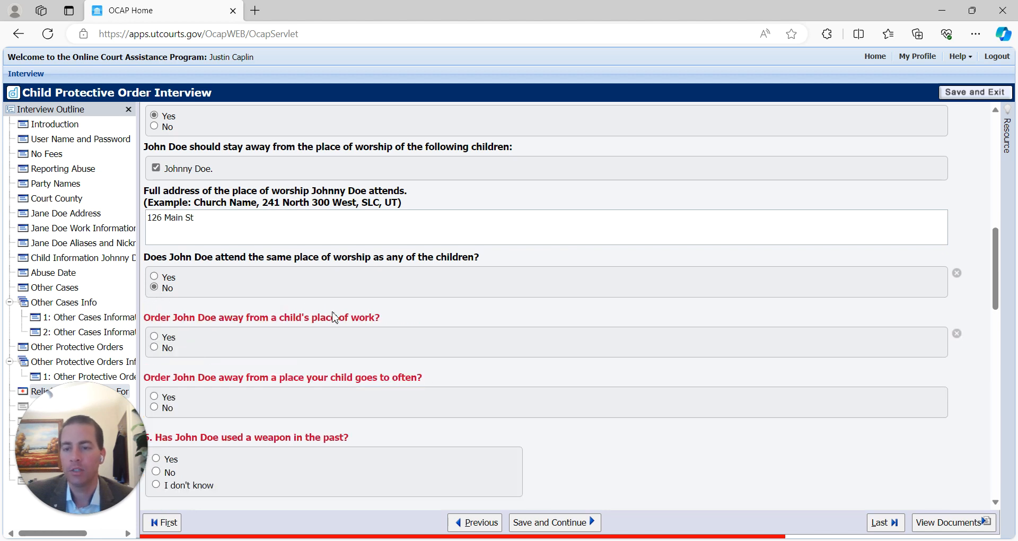
- Answer No for a workplace and add Johnny Doe's Wrestling Practice at Westside Baptist Church - 2000 W
{"action": "scroll", "coordinate": [201, 280], "scroll_direction": "down", "scroll_amount": 2}
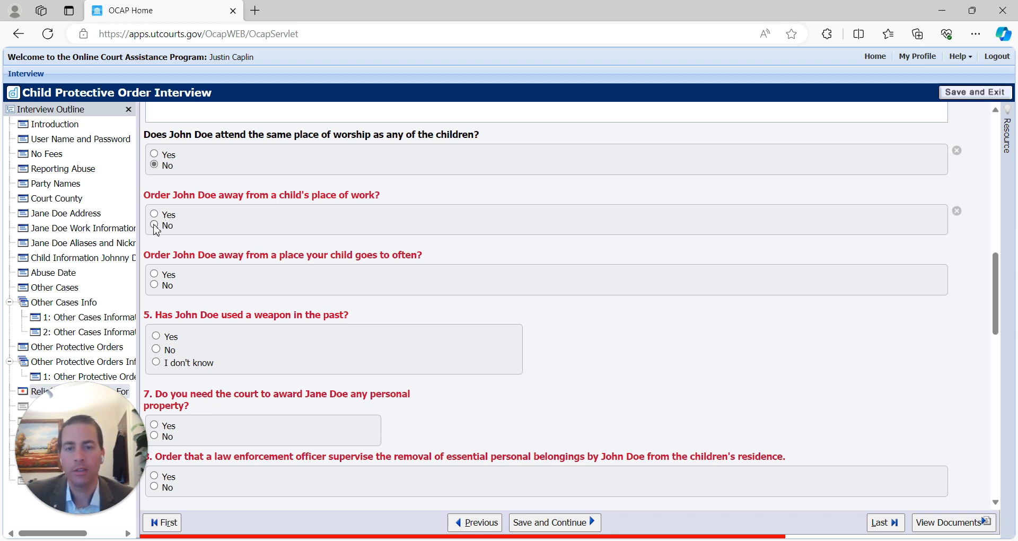
{"action": "left_click", "coordinate": [154, 225]}
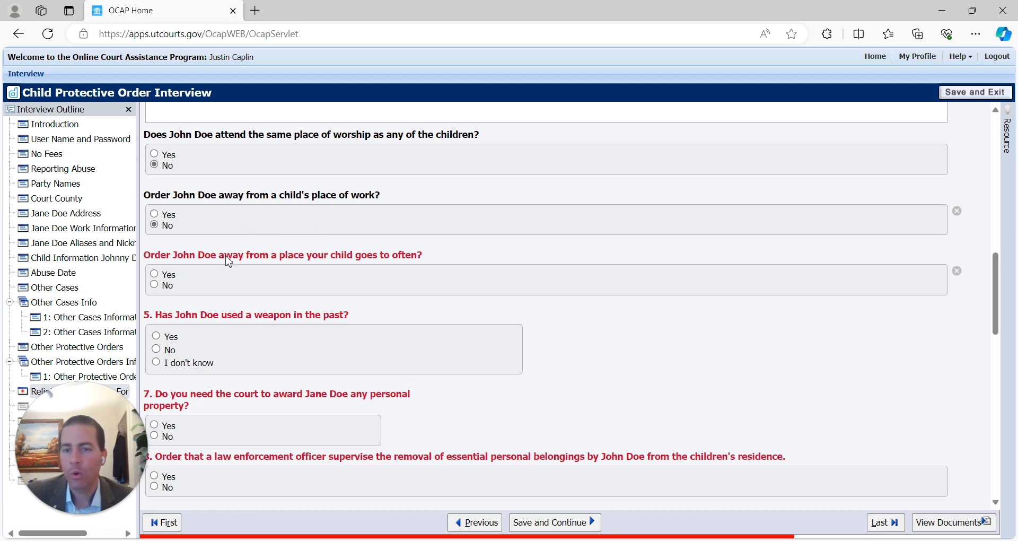
{"action": "left_click", "coordinate": [163, 277]}
{"action": "left_click", "coordinate": [155, 326]}
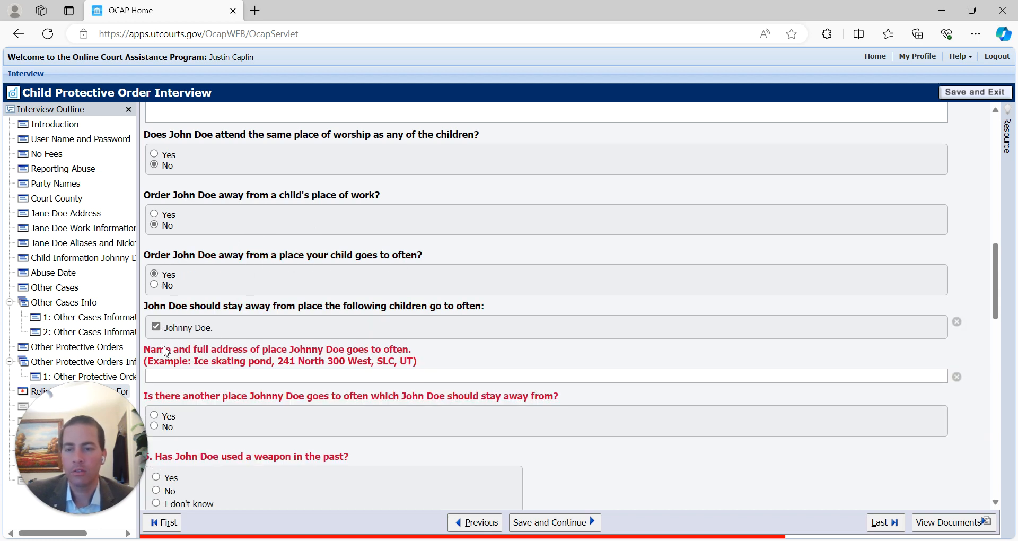
{"action": "left_click", "coordinate": [171, 374]}
{"action": "left_click_drag", "start_coordinate": [196, 362], "coordinate": [427, 364]}
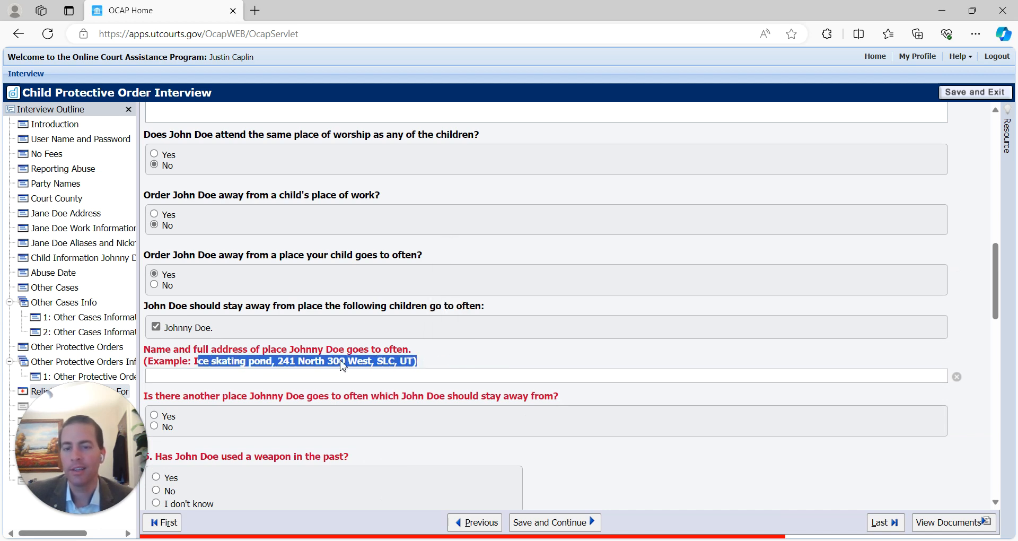
{"action": "left_click", "coordinate": [233, 366]}
{"action": "left_click", "coordinate": [178, 380]}
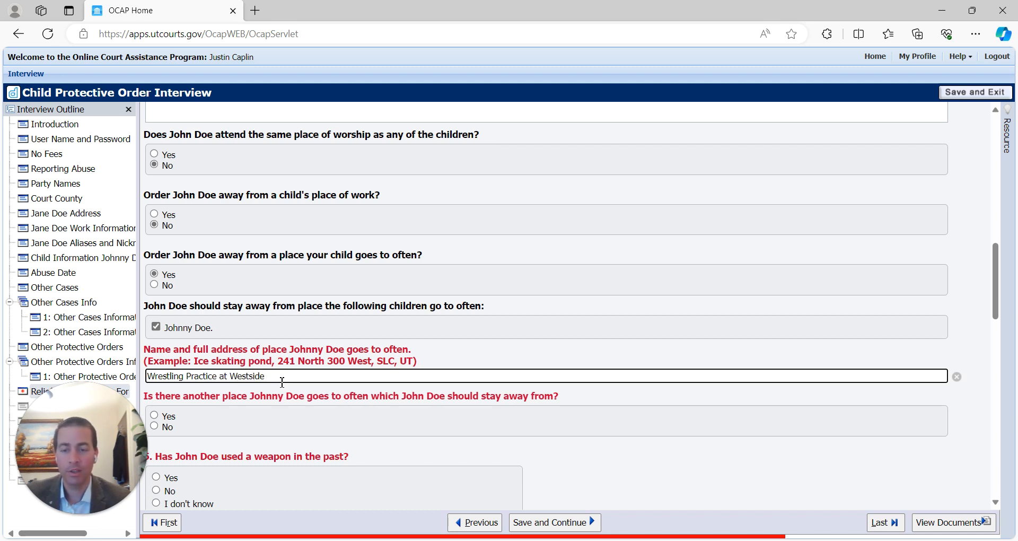
{"action": "type", "text": "aptist Church - 2000 W"}
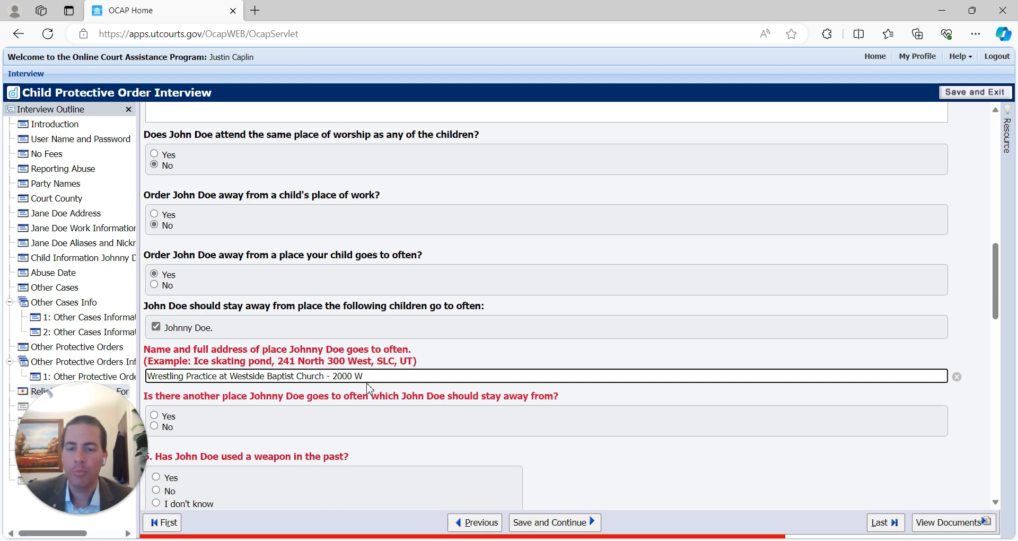
- Answer No to any other place the child often goes
{"action": "scroll", "coordinate": [342, 377], "scroll_direction": "down", "scroll_amount": 2}
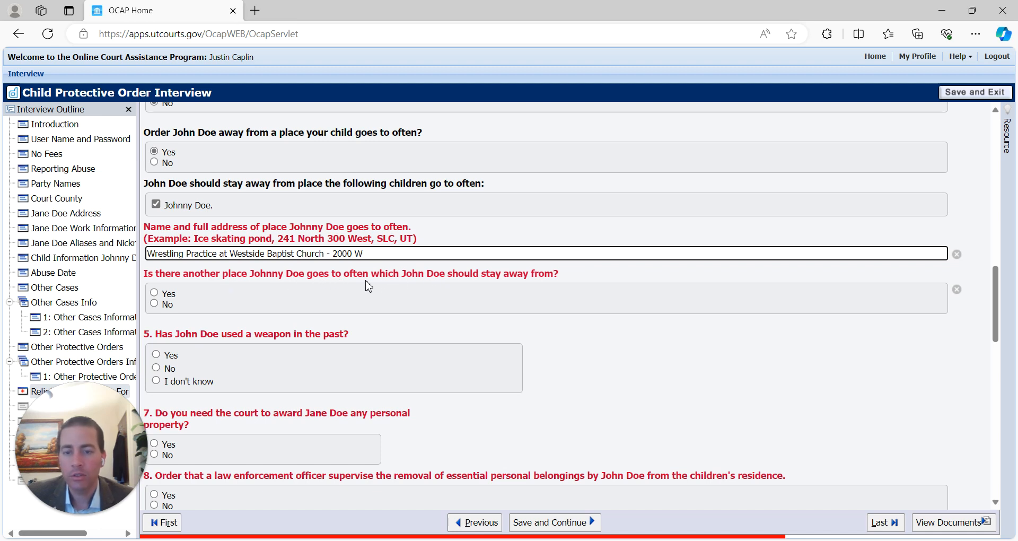
{"action": "left_click", "coordinate": [154, 304]}
{"action": "left_click", "coordinate": [155, 292]}
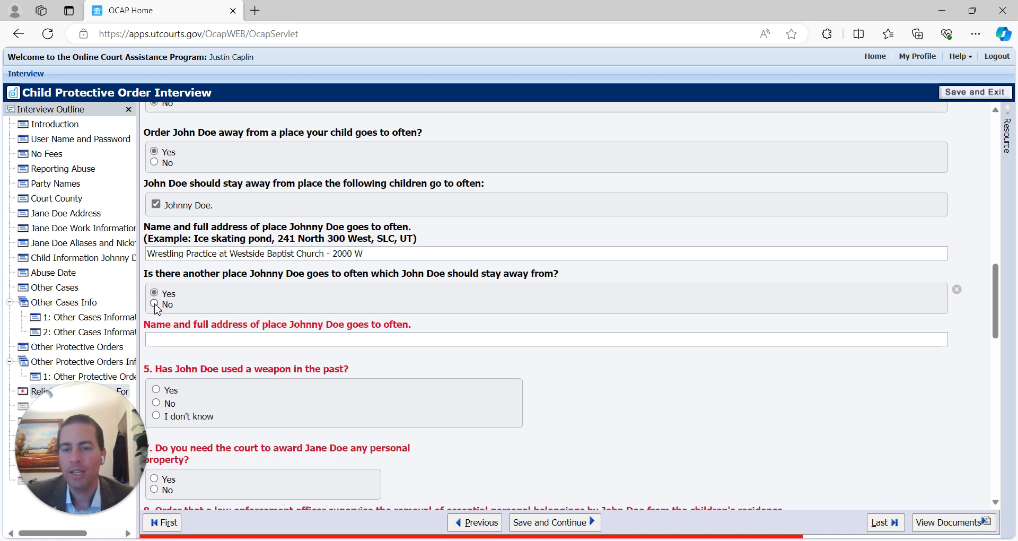
{"action": "left_click_drag", "start_coordinate": [289, 324], "coordinate": [424, 327]}
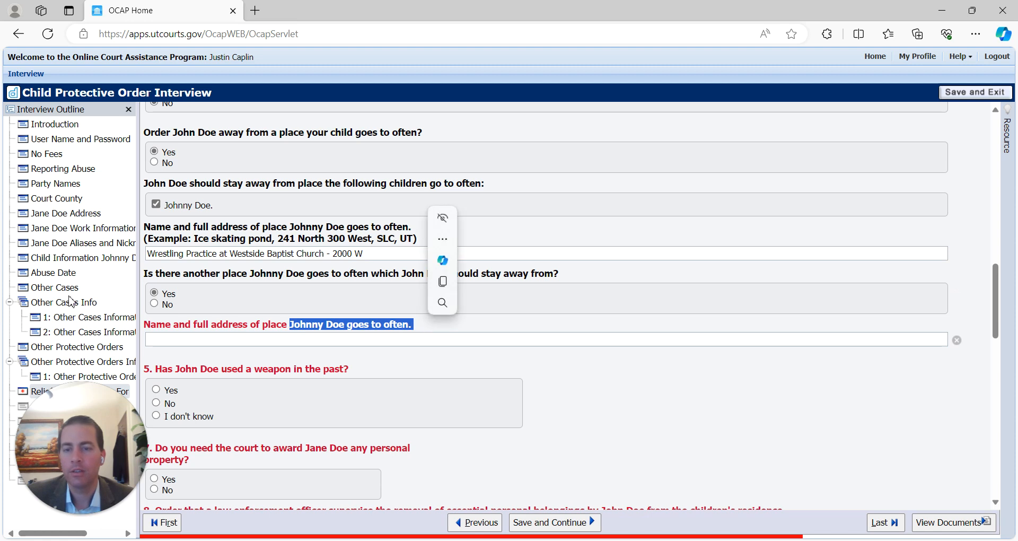
{"action": "left_click", "coordinate": [154, 304]}
{"action": "scroll", "coordinate": [222, 305], "scroll_direction": "down", "scroll_amount": 2}
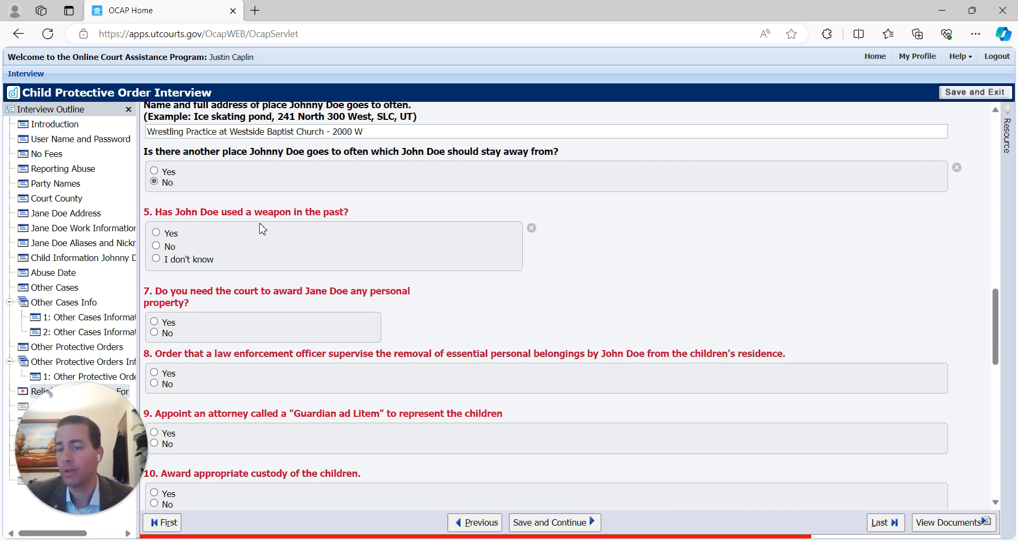
- Answer Yes that John Doe has used a weapon in the past
{"action": "left_click", "coordinate": [162, 232]}
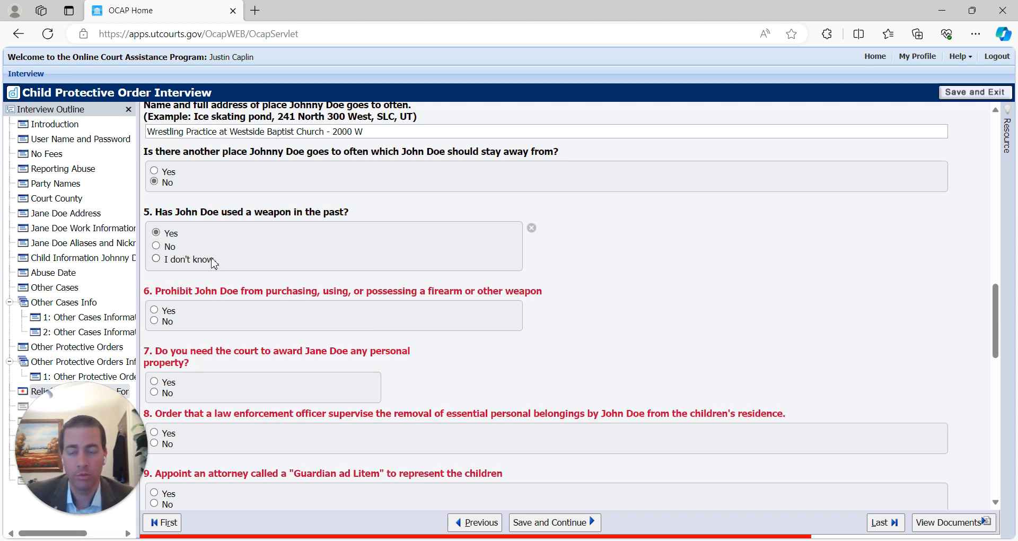
{"action": "left_click", "coordinate": [157, 247]}
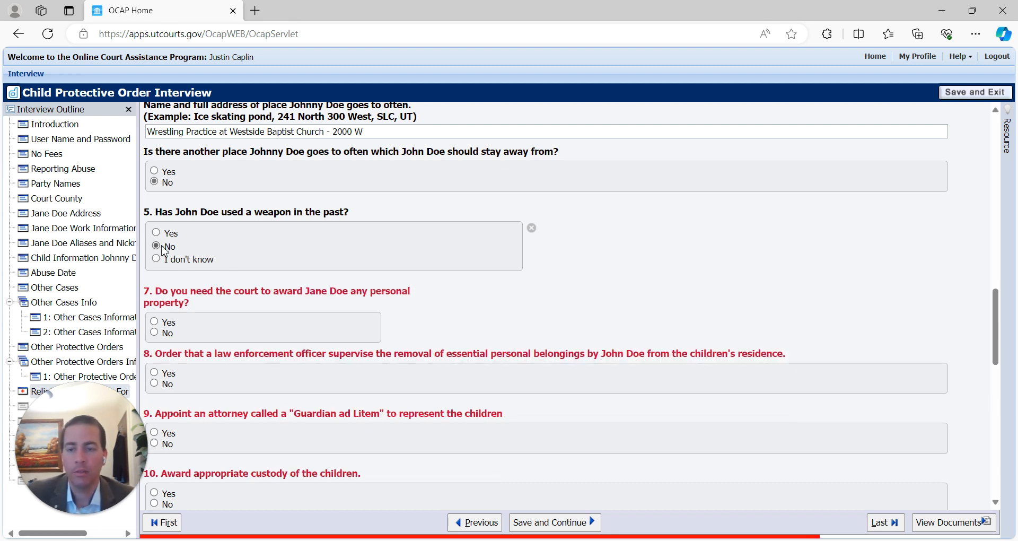
{"action": "left_click", "coordinate": [158, 233]}
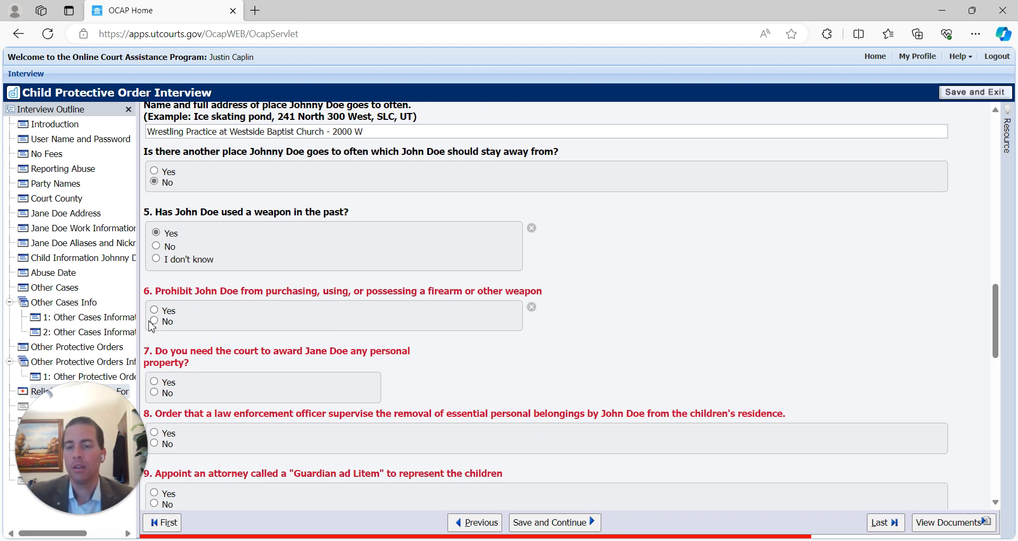
- Decline a firearm prohibition for John Doe and answer Yes to awarding personal property
{"action": "left_click", "coordinate": [154, 322]}
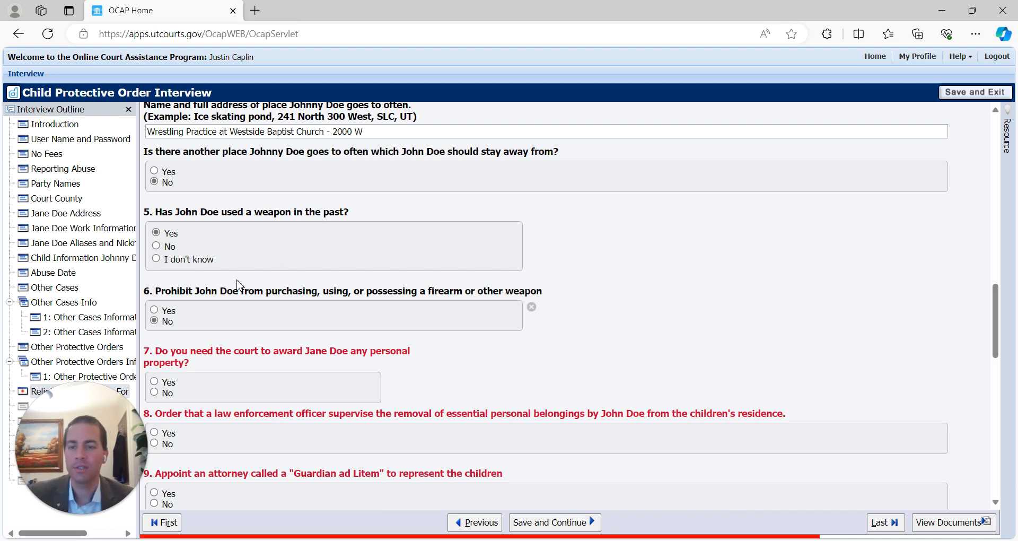
{"action": "left_click", "coordinate": [154, 310]}
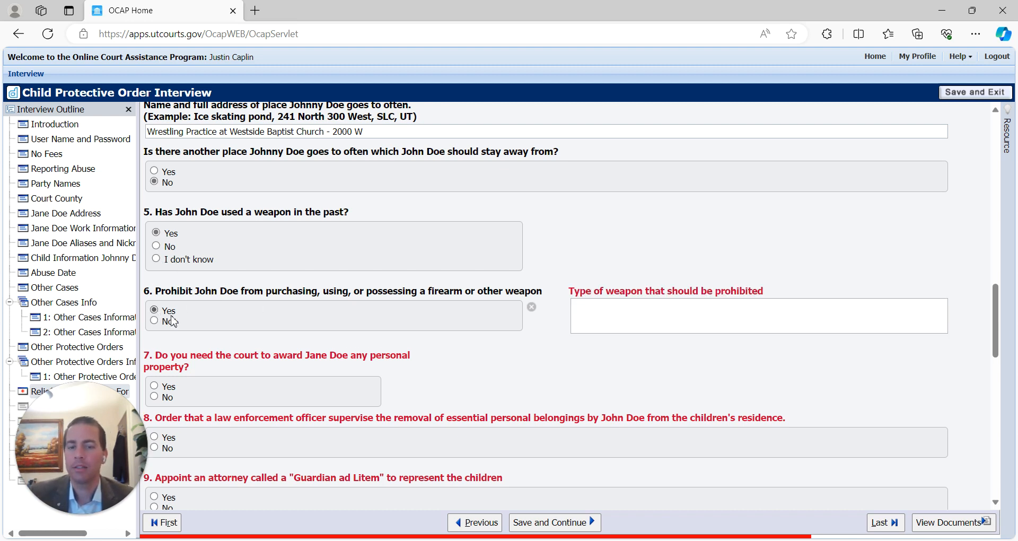
{"action": "left_click", "coordinate": [648, 324]}
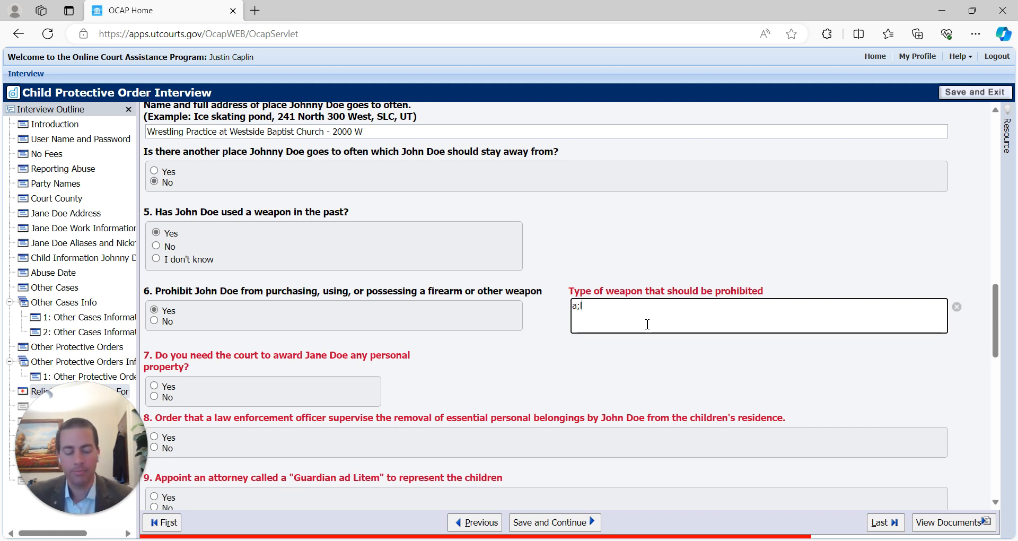
{"action": "left_click", "coordinate": [155, 321]}
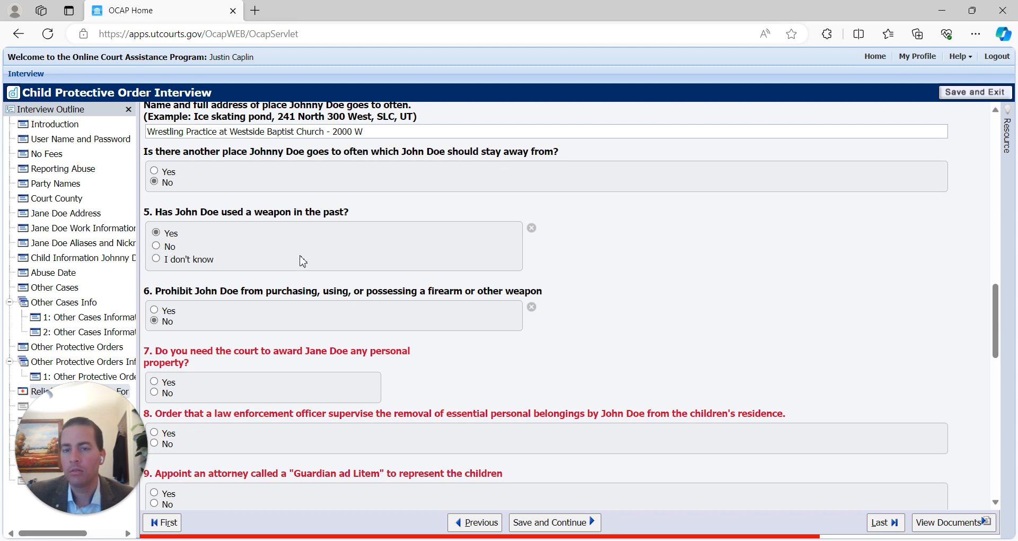
{"action": "scroll", "coordinate": [310, 266], "scroll_direction": "down", "scroll_amount": 1}
{"action": "scroll", "coordinate": [292, 319], "scroll_direction": "down", "scroll_amount": 1}
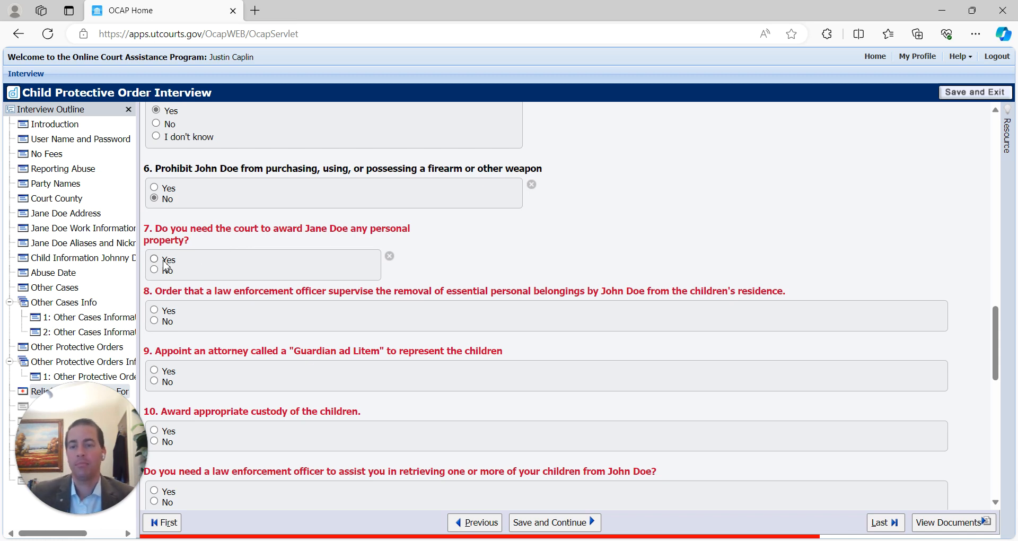
{"action": "left_click", "coordinate": [154, 260]}
- Clear the listed personal property and answer No to awarding personal property
{"action": "left_click", "coordinate": [514, 258]}
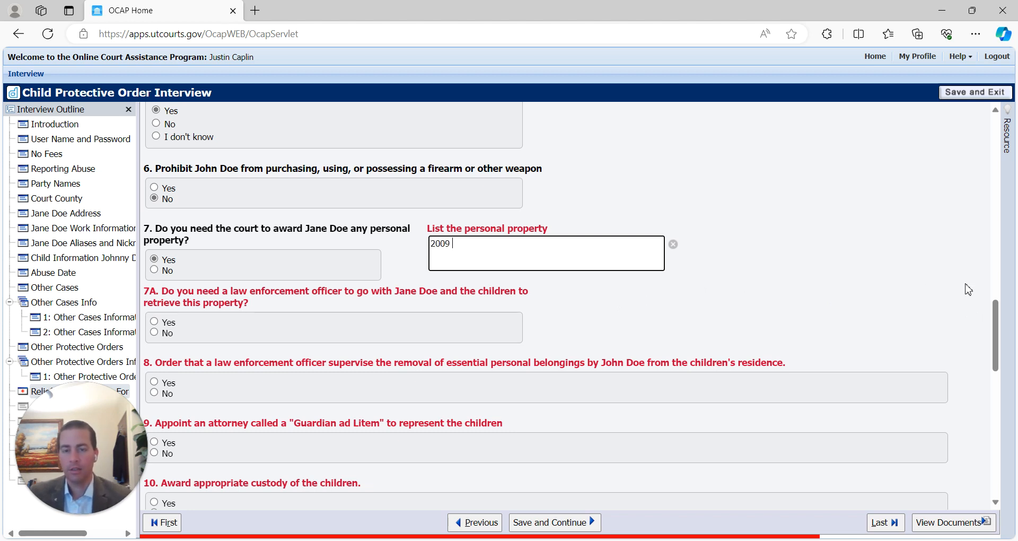
{"action": "key", "text": "ctrl+a"}
{"action": "key", "text": "BackSpace"}
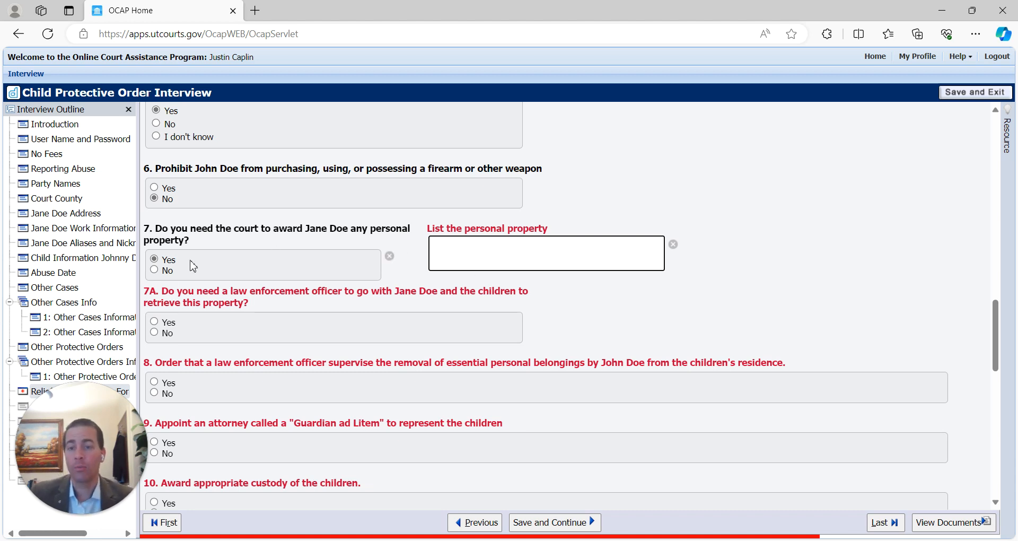
{"action": "left_click", "coordinate": [153, 269]}
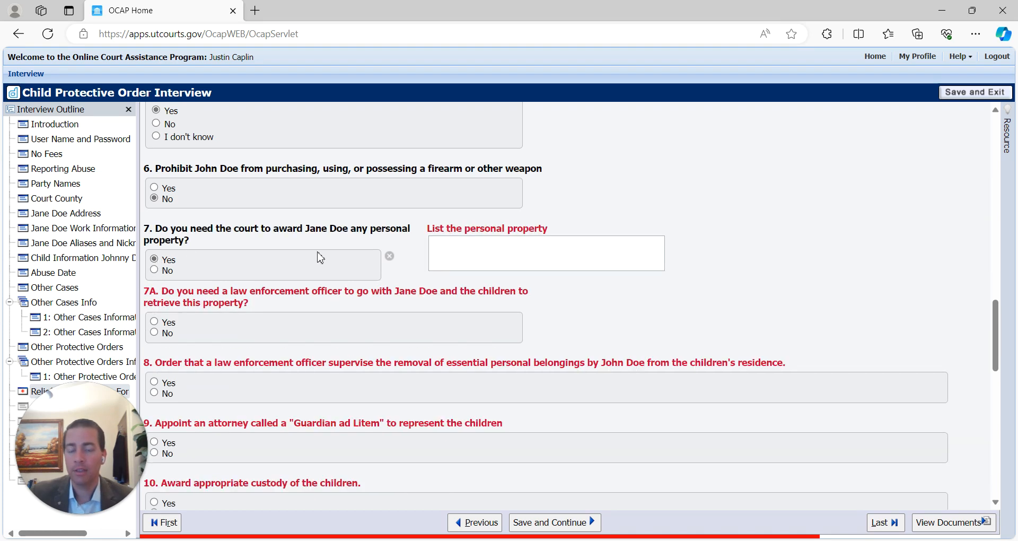
{"action": "left_click", "coordinate": [155, 269]}
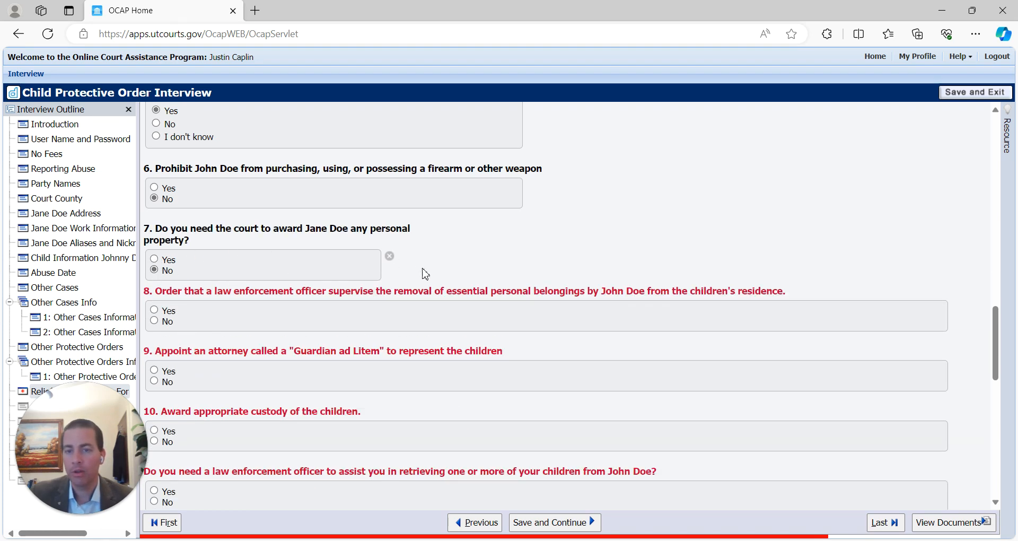
{"action": "scroll", "coordinate": [371, 260], "scroll_direction": "down", "scroll_amount": 1}
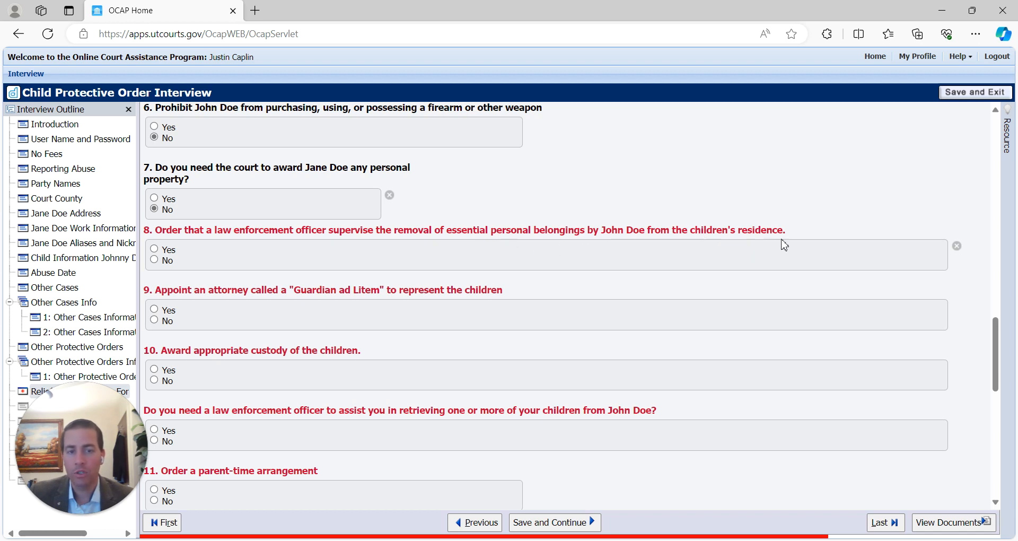
- Answer No to supervised removal of belongings and Yes to appointing a Guardian ad Litem
{"action": "left_click", "coordinate": [154, 248]}
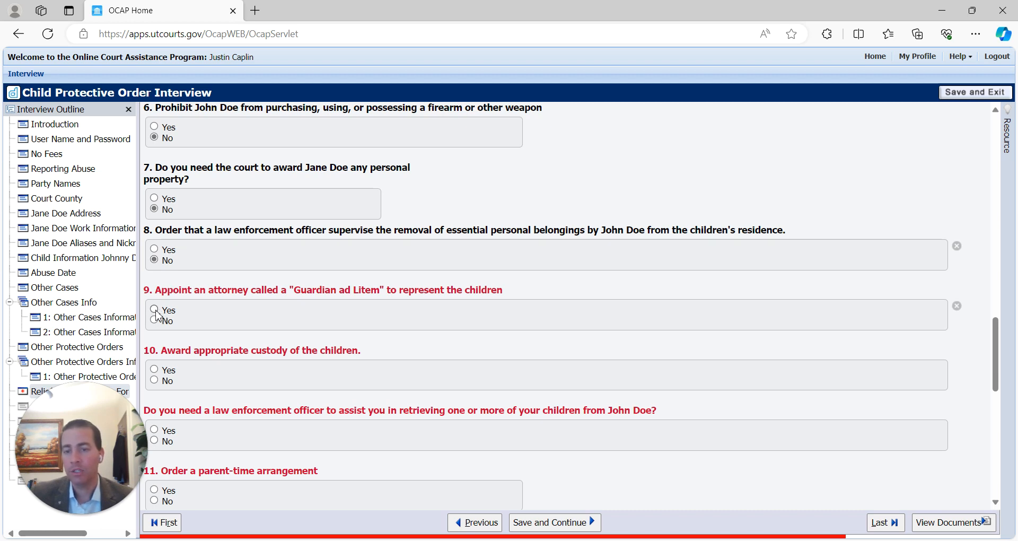
{"action": "left_click", "coordinate": [154, 310]}
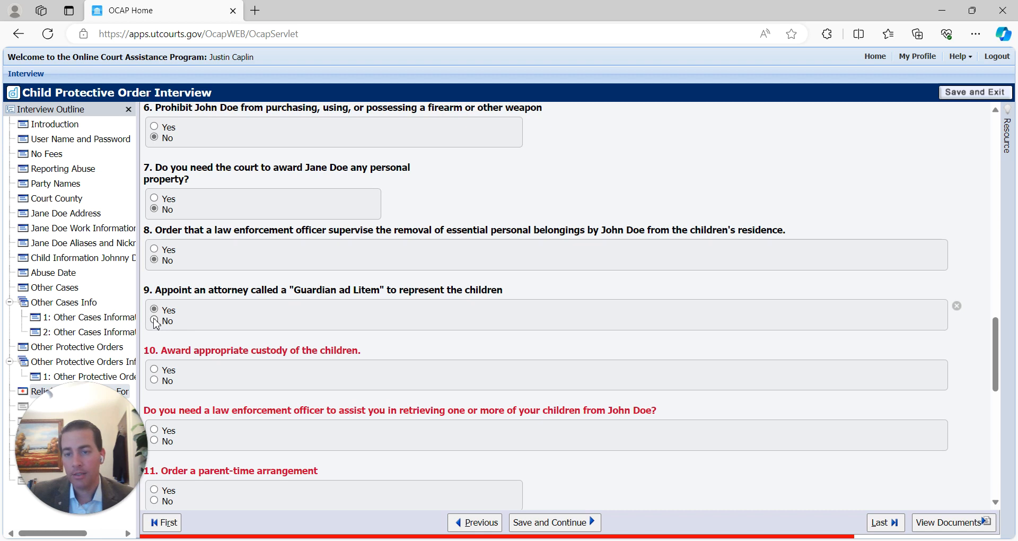
{"action": "left_click", "coordinate": [154, 311]}
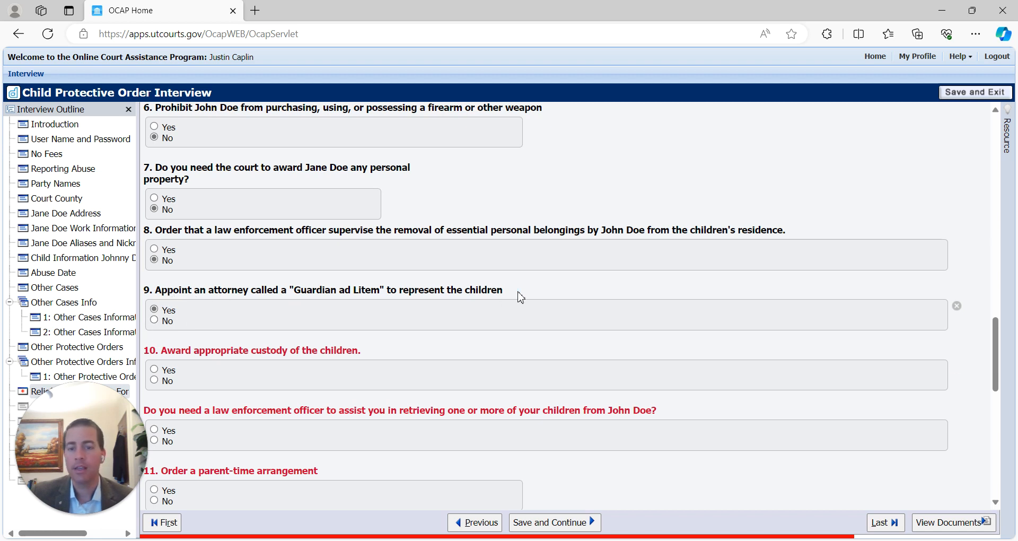
{"action": "left_click_drag", "start_coordinate": [510, 299], "coordinate": [157, 290]}
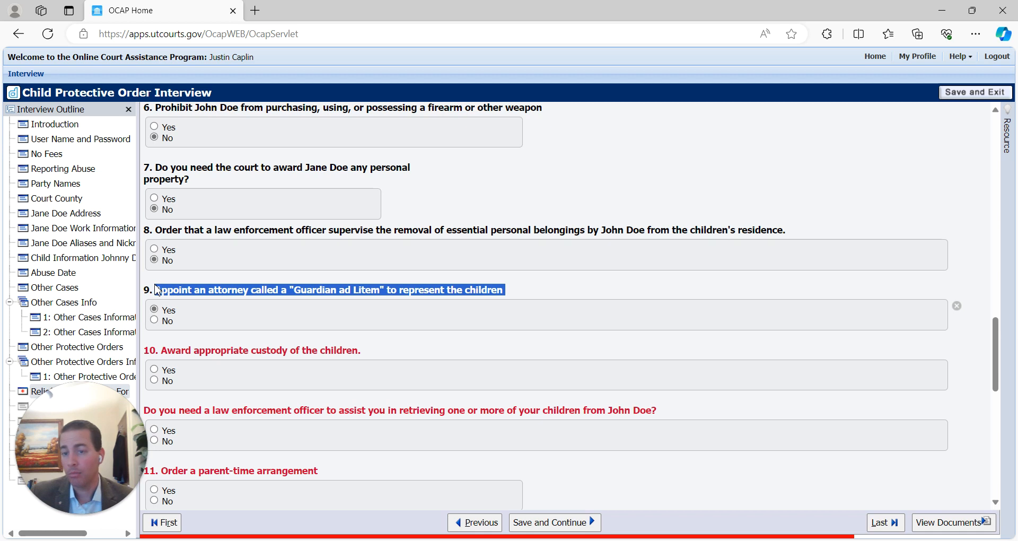
{"action": "left_click", "coordinate": [539, 288]}
{"action": "scroll", "coordinate": [234, 316], "scroll_direction": "down", "scroll_amount": 2}
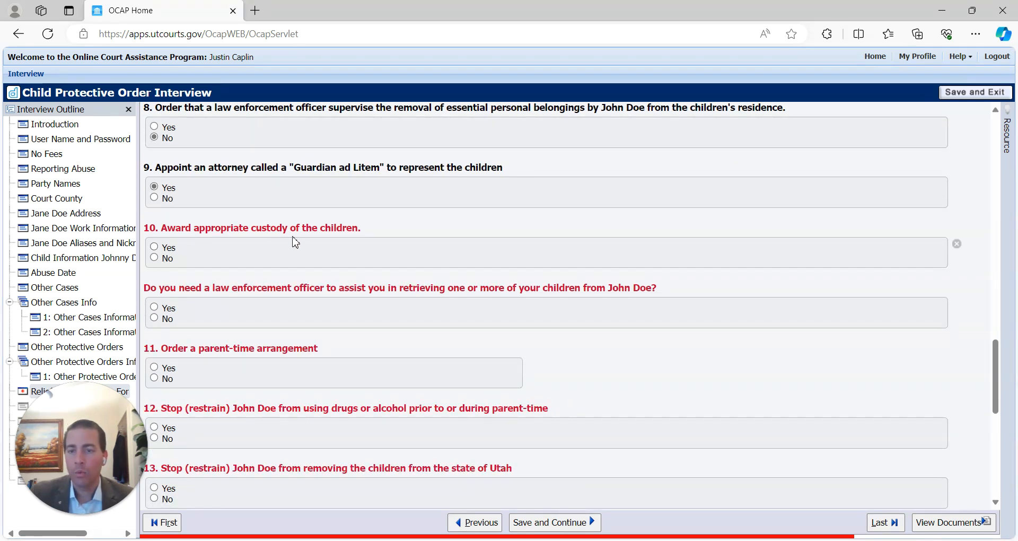
- Request custody of the children with sole legal and physical custody to Jane Doe
{"action": "left_click", "coordinate": [154, 247]}
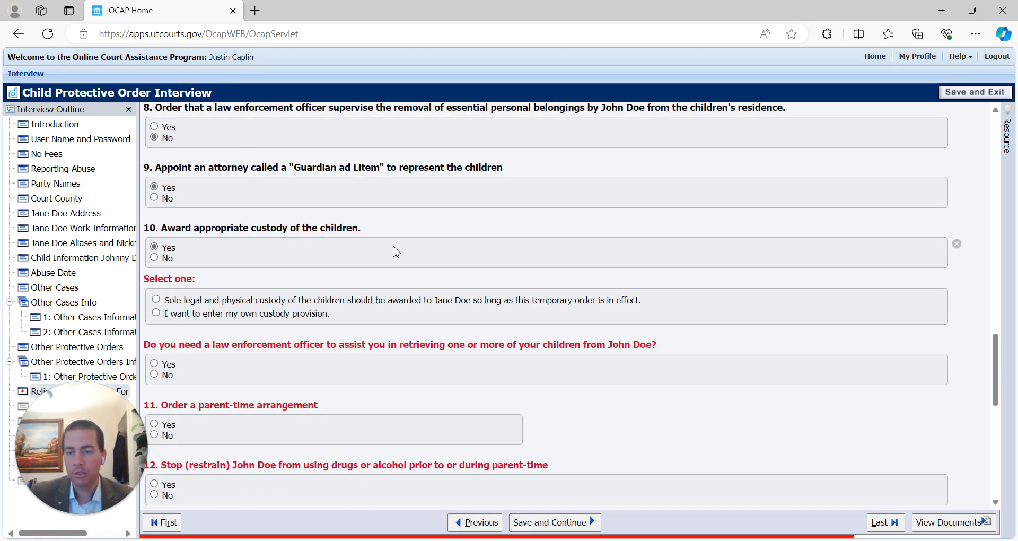
{"action": "left_click", "coordinate": [161, 301]}
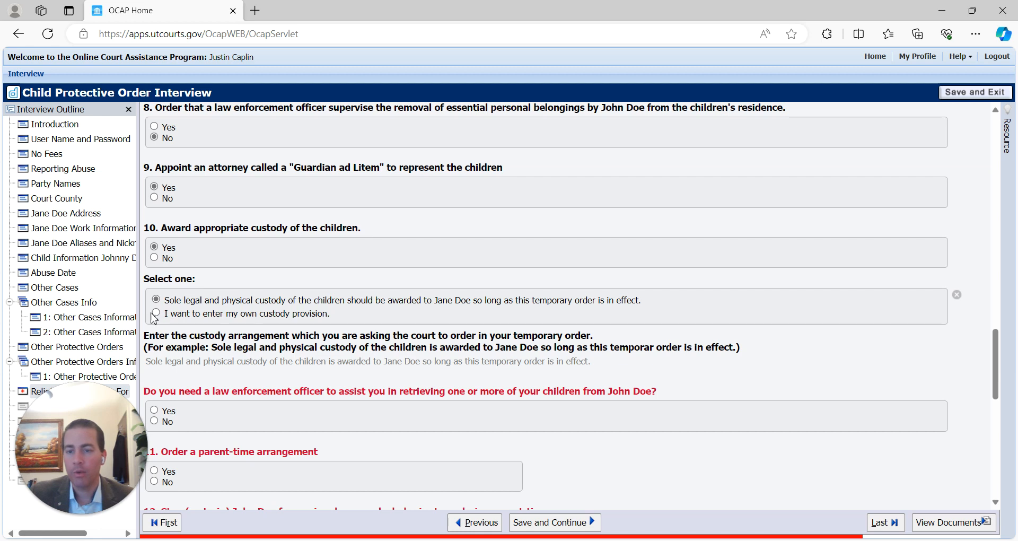
{"action": "left_click", "coordinate": [156, 312]}
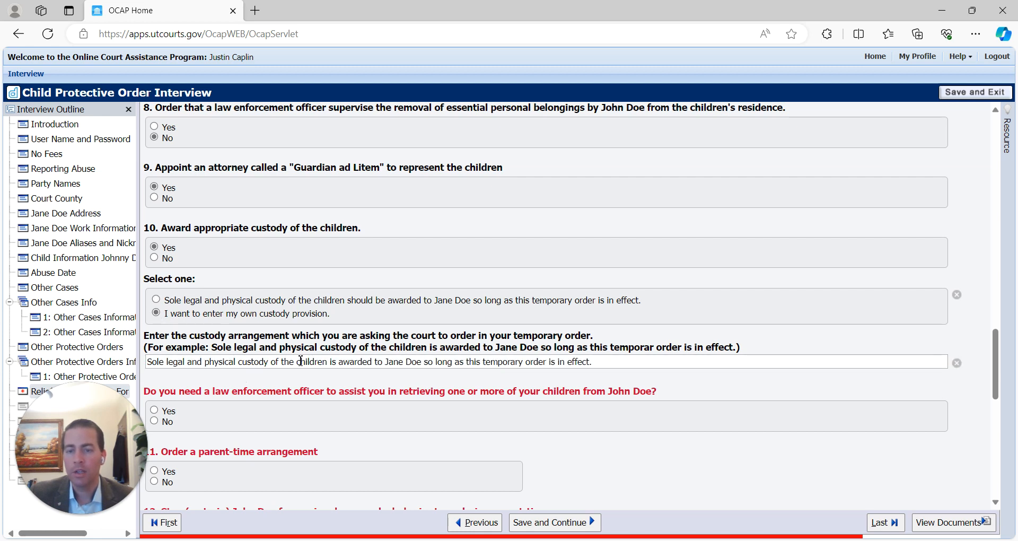
{"action": "left_click_drag", "start_coordinate": [607, 365], "coordinate": [81, 371]}
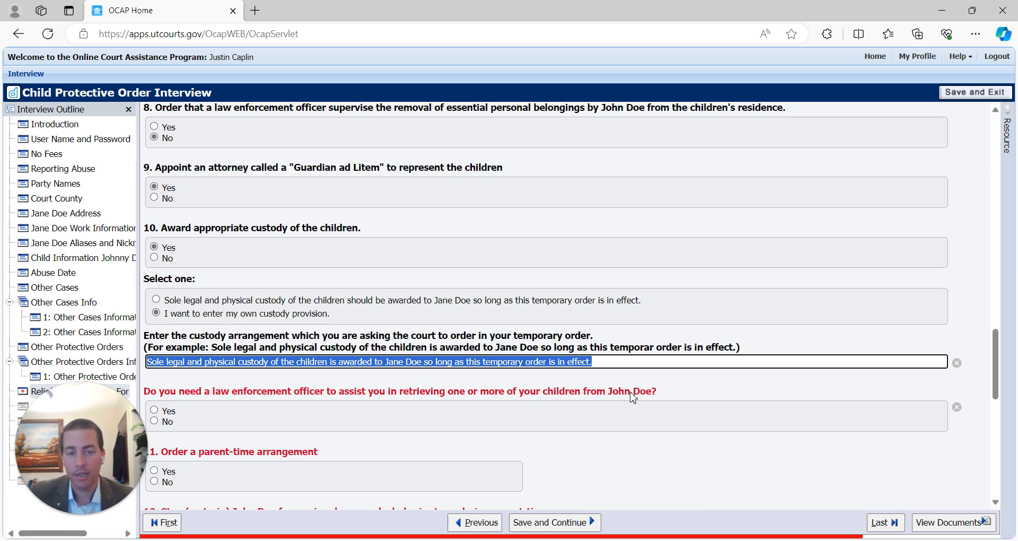
{"action": "key", "text": "BackSpace"}
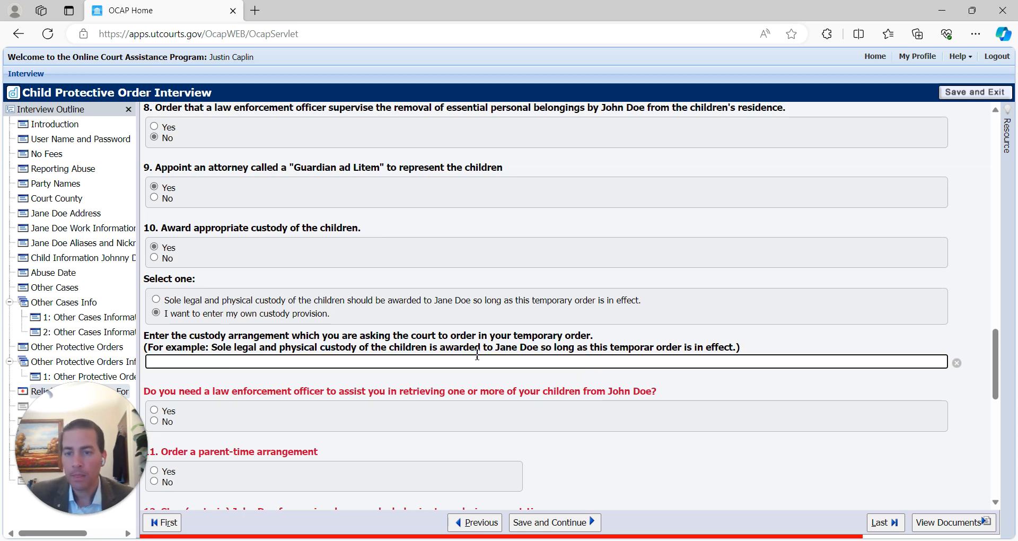
{"action": "left_click", "coordinate": [156, 300]}
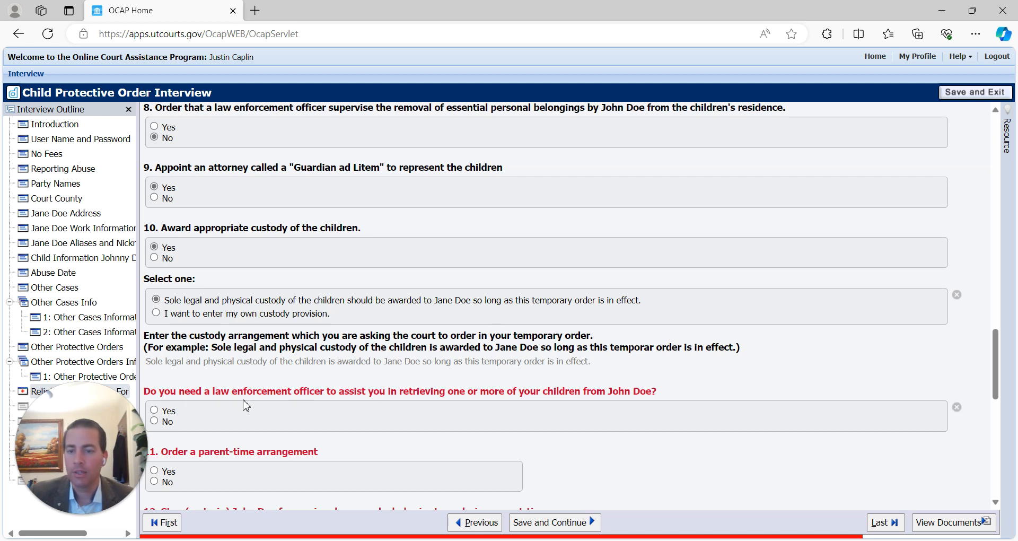
- Request a law enforcement officer's help retrieving Johnny Doe from John Doe
{"action": "scroll", "coordinate": [230, 385], "scroll_direction": "down", "scroll_amount": 1}
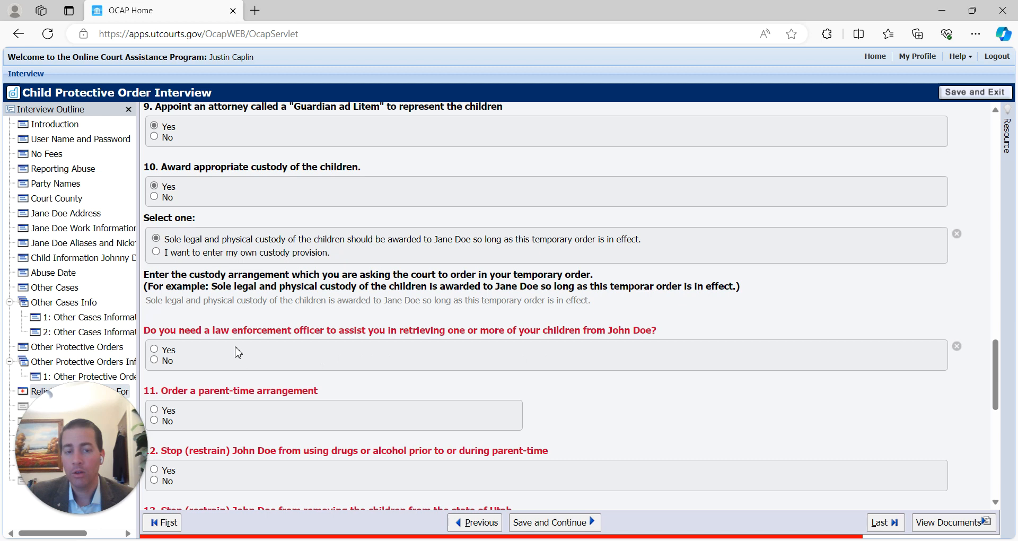
{"action": "left_click", "coordinate": [155, 350]}
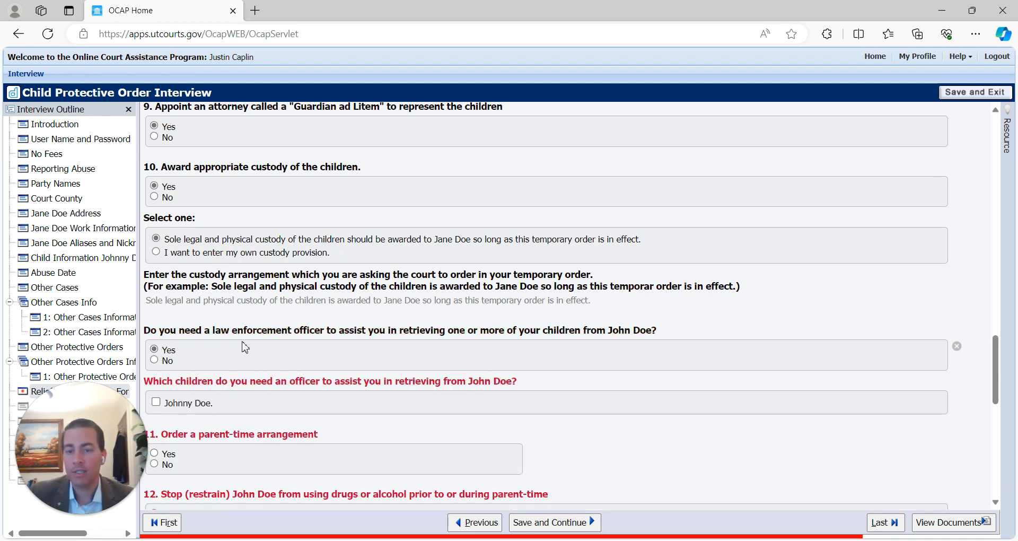
{"action": "left_click", "coordinate": [156, 402]}
{"action": "scroll", "coordinate": [328, 399], "scroll_direction": "down", "scroll_amount": 1}
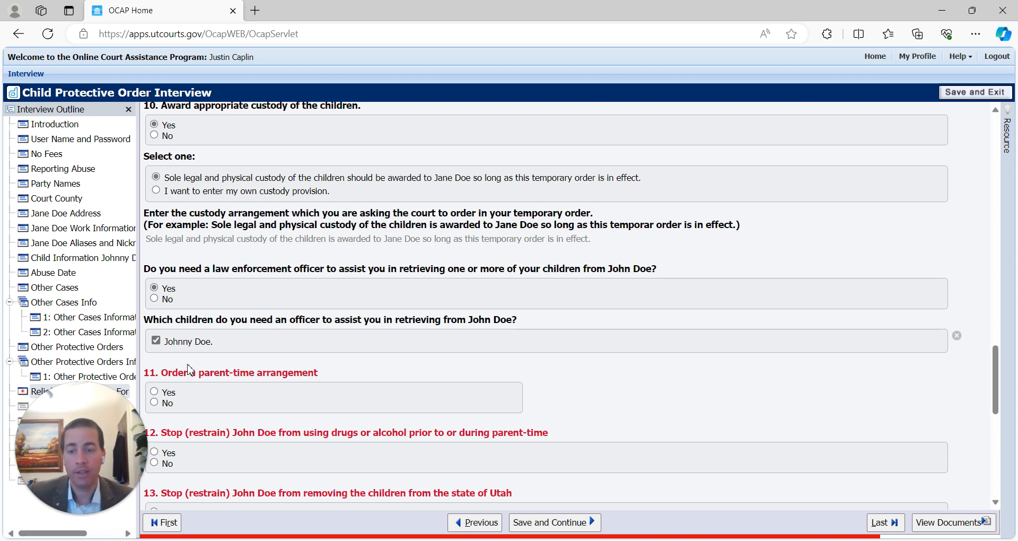
- Request the parent-time arrangement "Supervised through Grandma Doe"
{"action": "scroll", "coordinate": [297, 382], "scroll_direction": "down", "scroll_amount": 1}
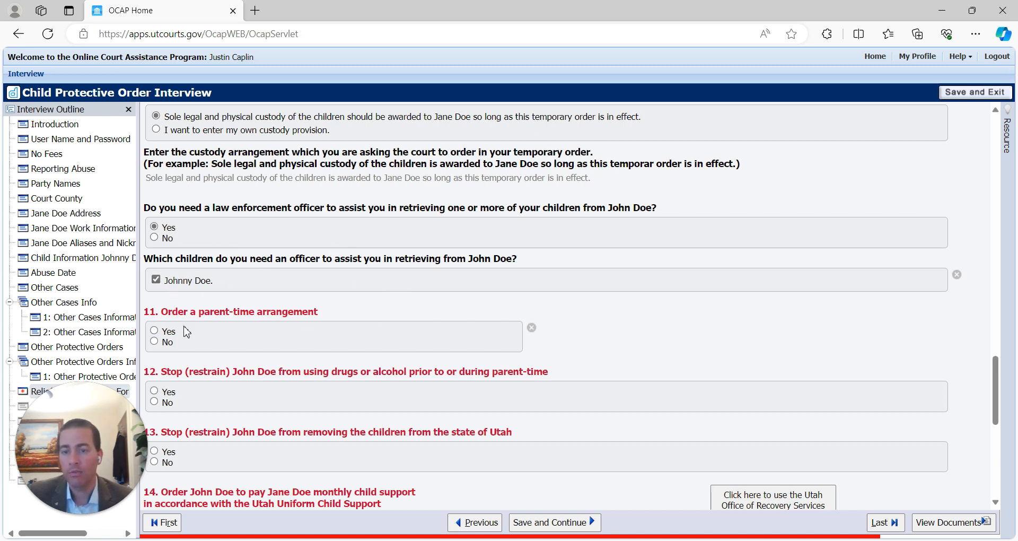
{"action": "left_click", "coordinate": [155, 342]}
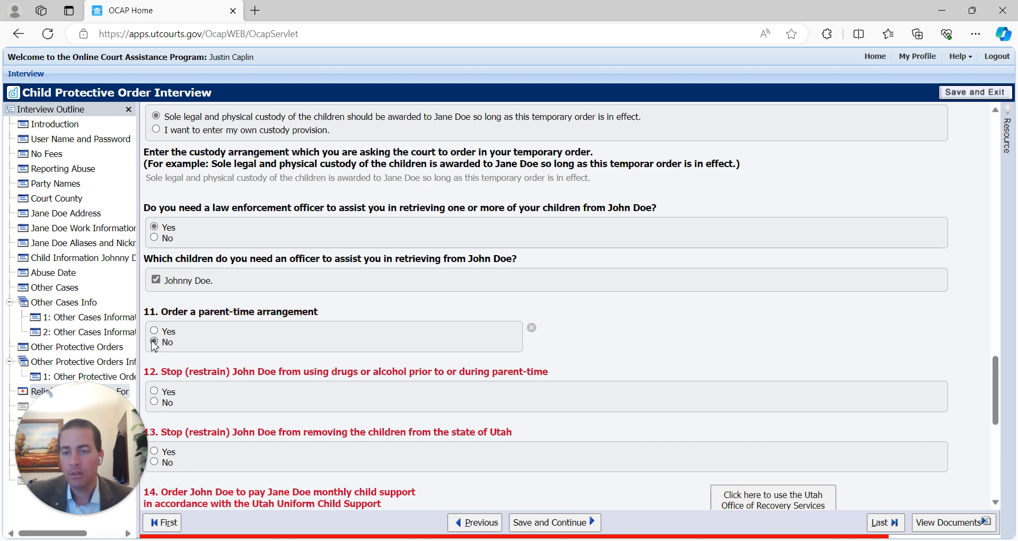
{"action": "left_click", "coordinate": [155, 331]}
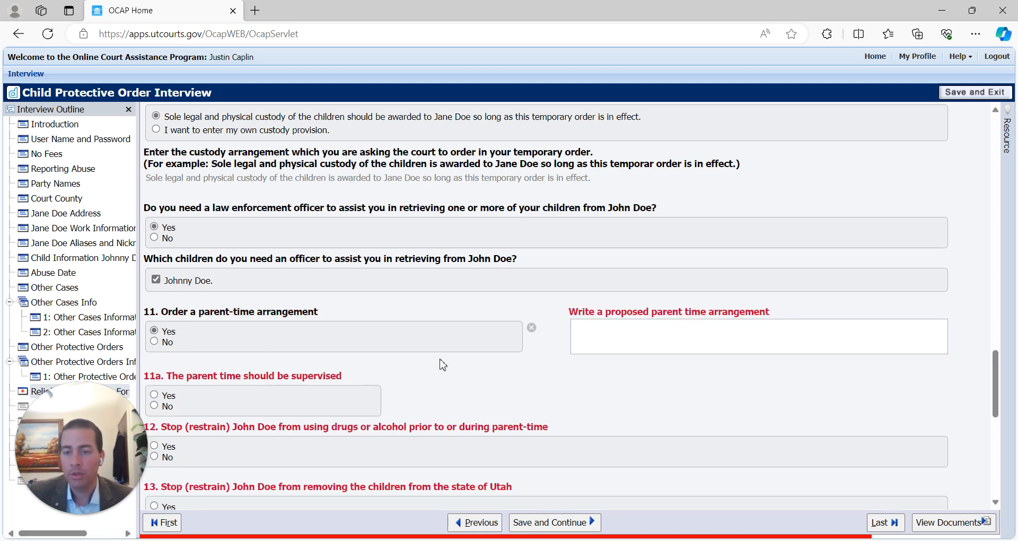
{"action": "left_click", "coordinate": [597, 340]}
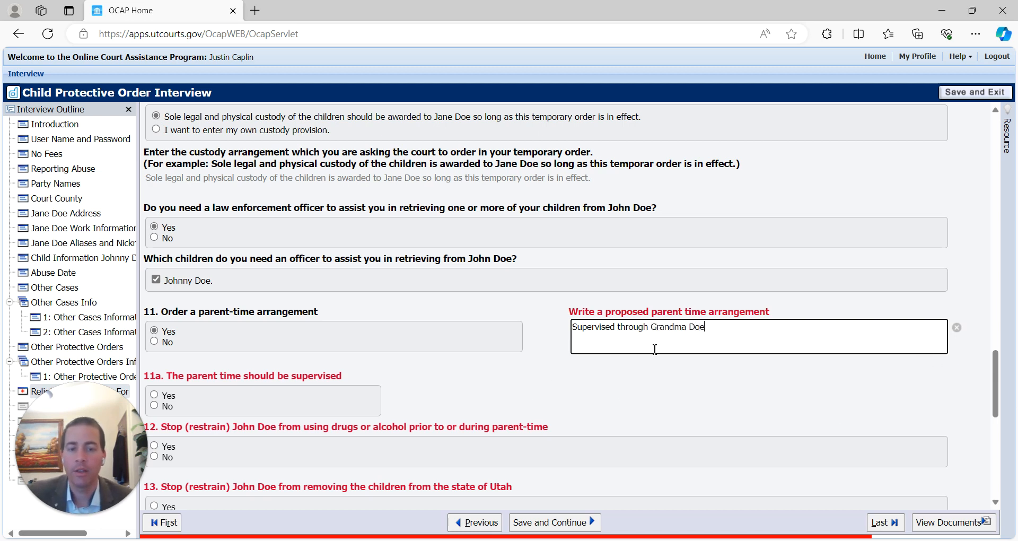
{"action": "double_click", "coordinate": [695, 326]}
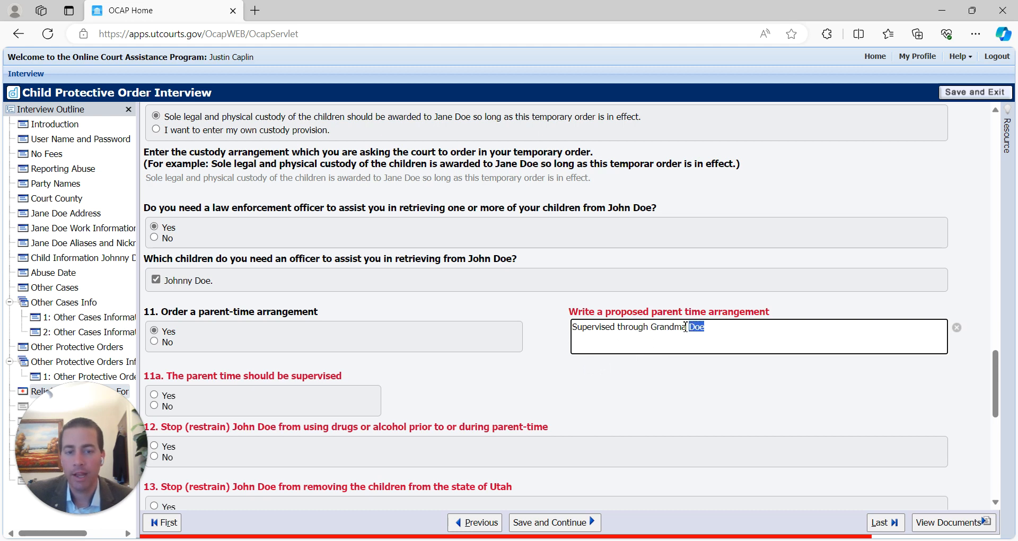
{"action": "left_click", "coordinate": [634, 326]}
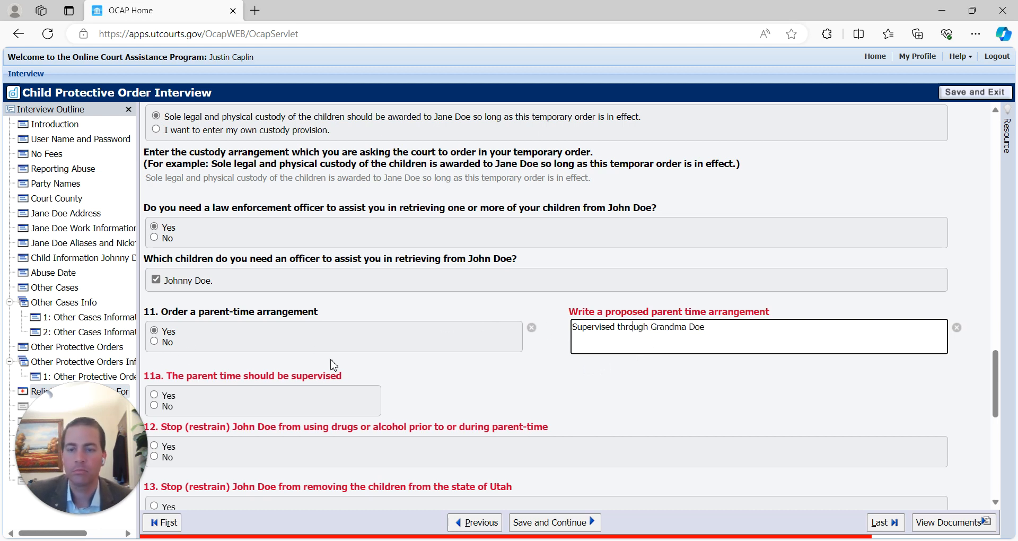
{"action": "scroll", "coordinate": [483, 382], "scroll_direction": "down", "scroll_amount": 3}
{"action": "scroll", "coordinate": [522, 300], "scroll_direction": "up", "scroll_amount": 2}
{"action": "left_click_drag", "start_coordinate": [713, 271], "coordinate": [577, 272]}
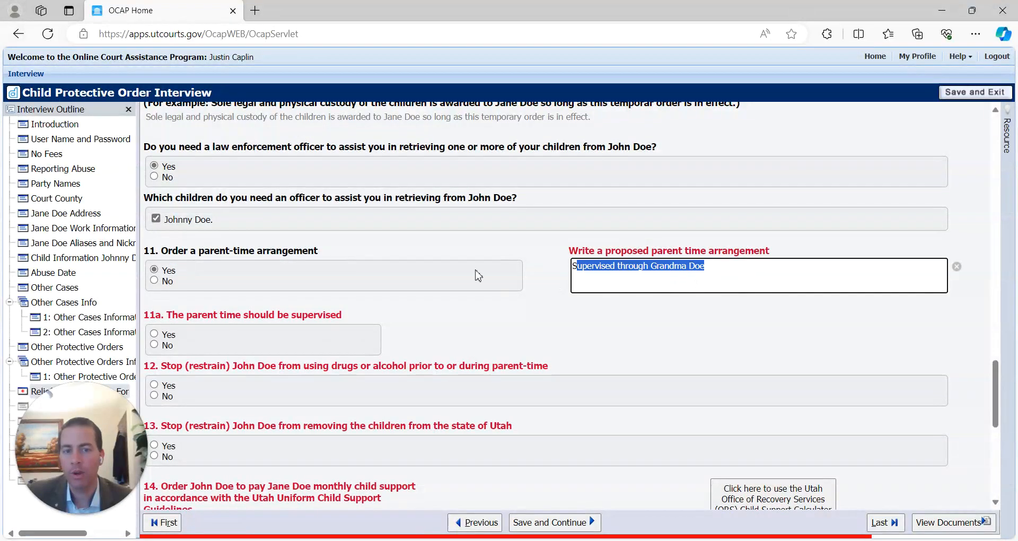
{"action": "left_click", "coordinate": [629, 276]}
{"action": "left_click_drag", "start_coordinate": [722, 276], "coordinate": [528, 268]}
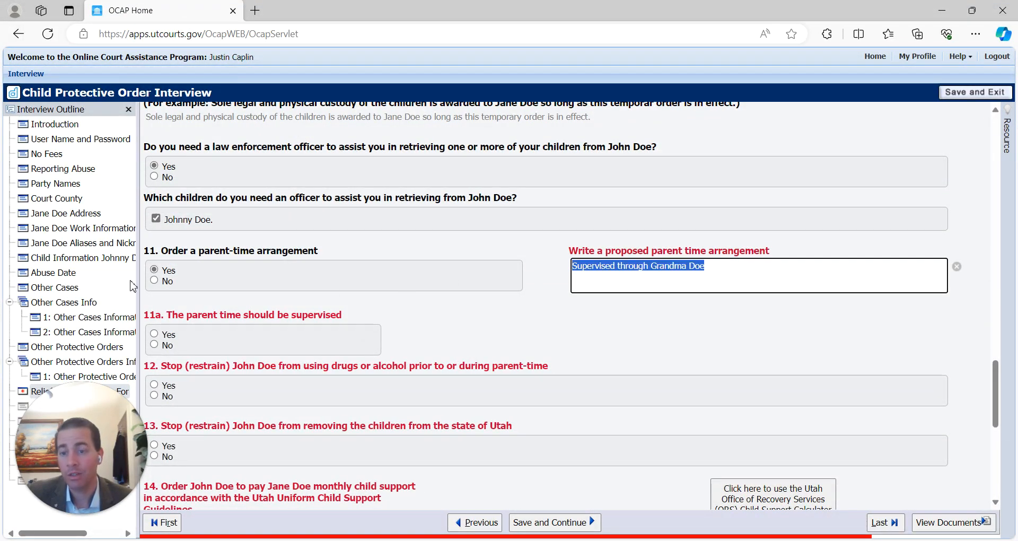
- Answer Yes to supervised parent time and name Grandma Doe as the supervisor
{"action": "left_click", "coordinate": [154, 334]}
{"action": "left_click", "coordinate": [507, 342]}
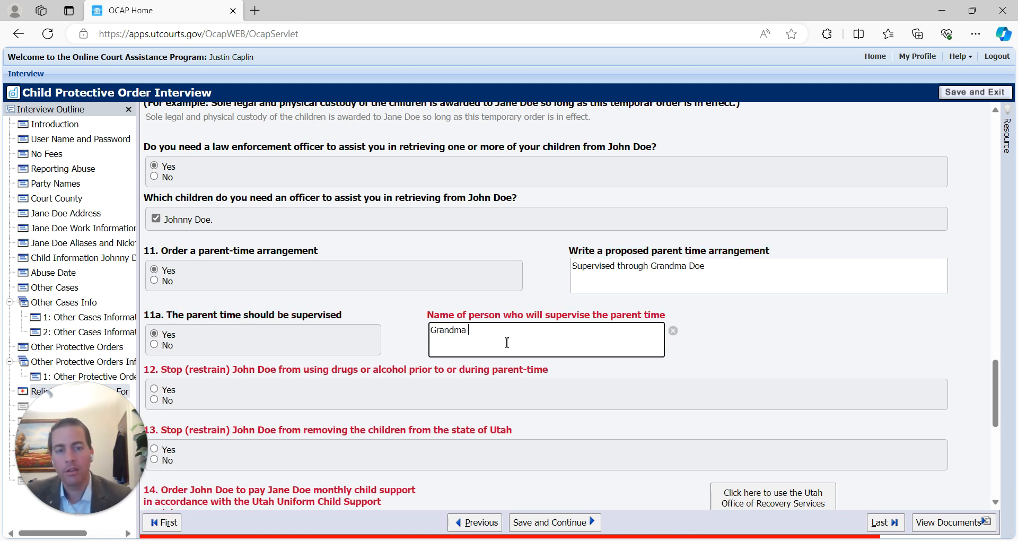
{"action": "type", "text": "Grandma Doe"}
{"action": "left_click", "coordinate": [155, 345]}
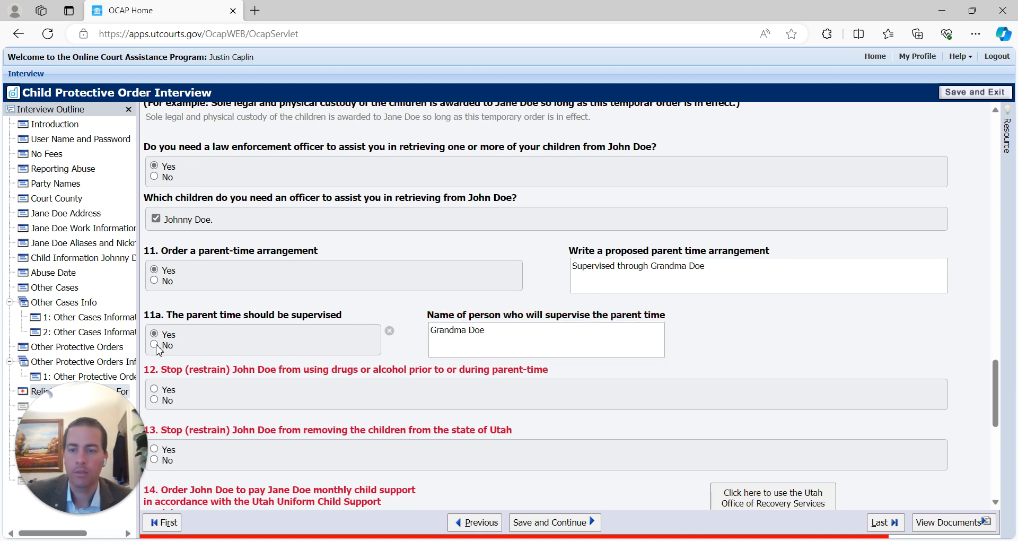
{"action": "left_click", "coordinate": [154, 334]}
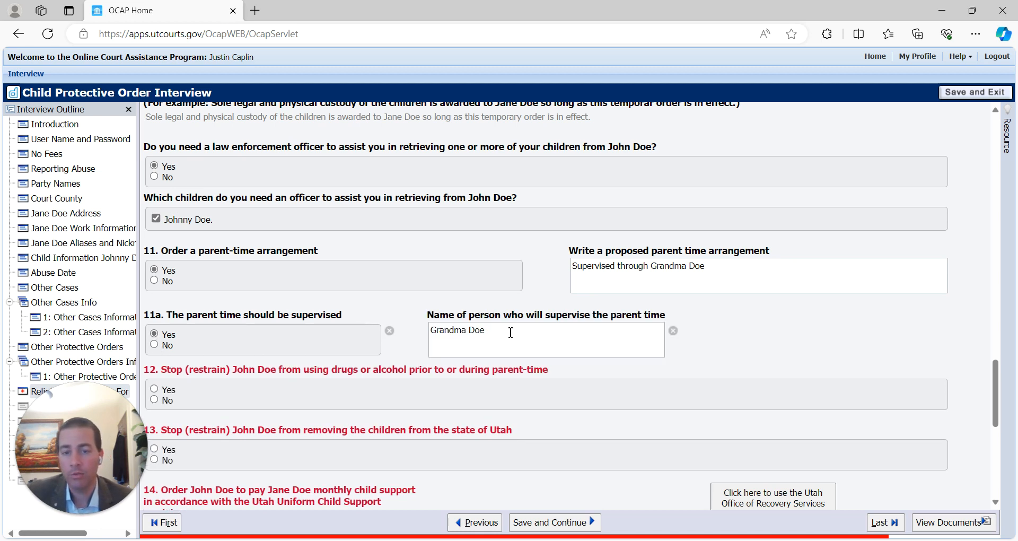
{"action": "left_click_drag", "start_coordinate": [509, 331], "coordinate": [302, 324]}
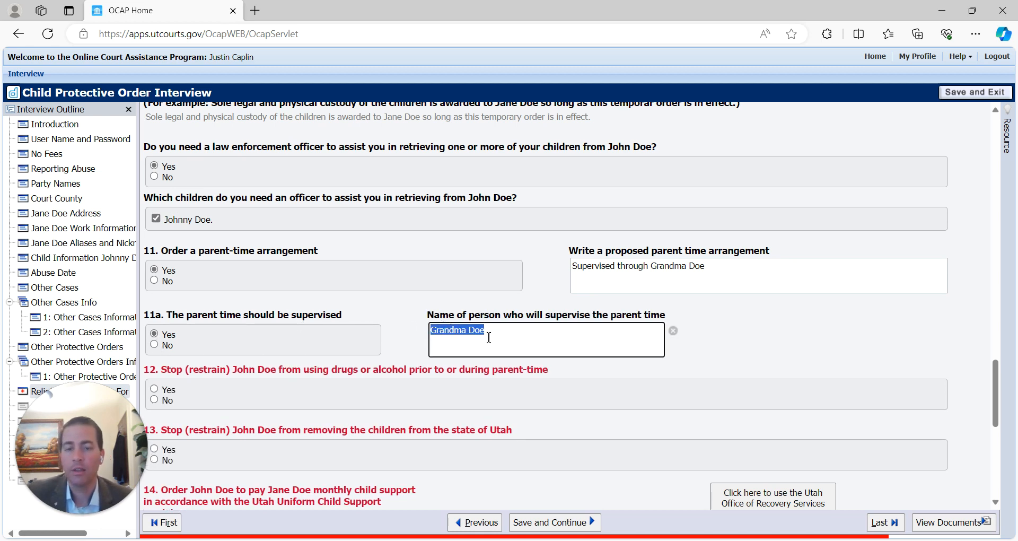
{"action": "left_click_drag", "start_coordinate": [547, 335], "coordinate": [366, 332]}
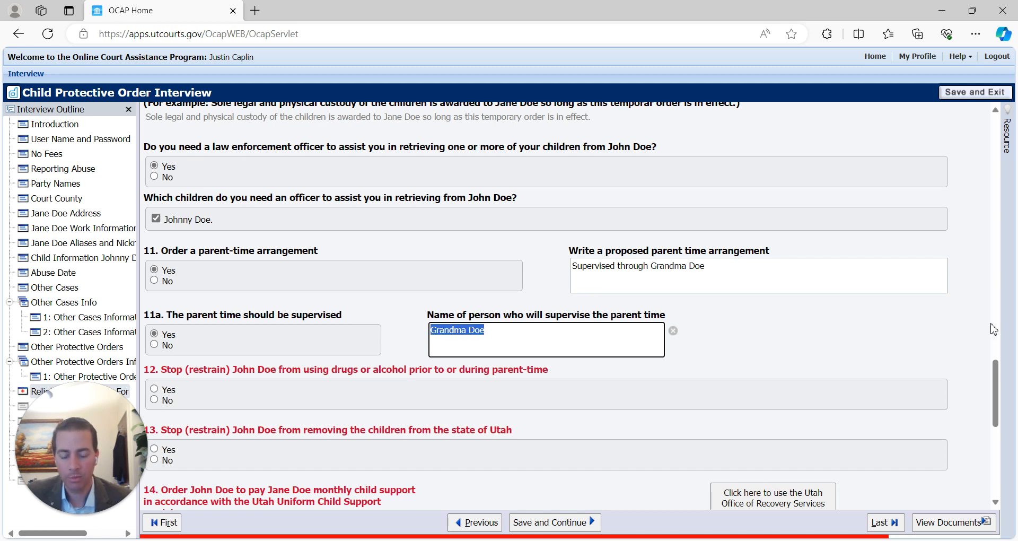
{"action": "scroll", "coordinate": [955, 382], "scroll_direction": "down", "scroll_amount": 2}
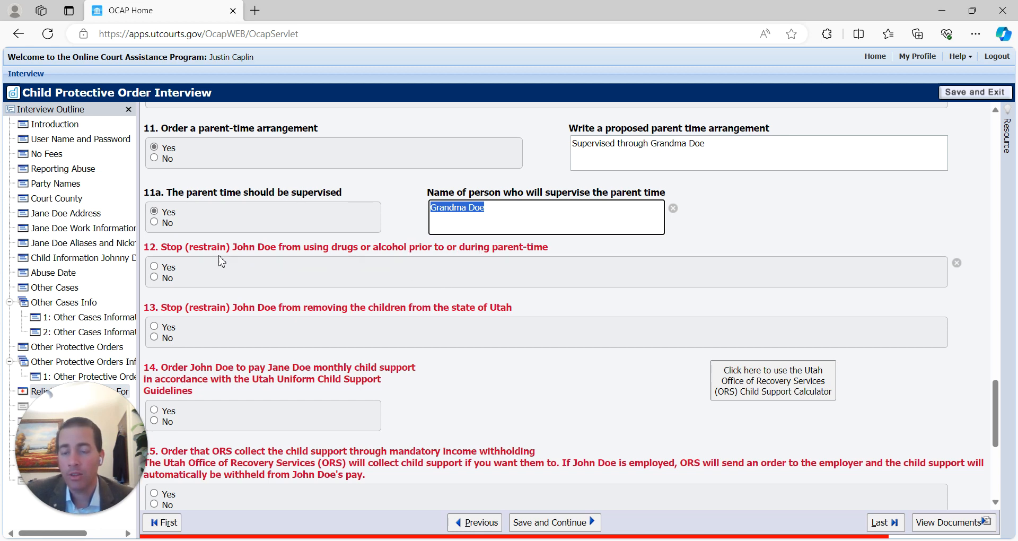
{"action": "left_click", "coordinate": [155, 277]}
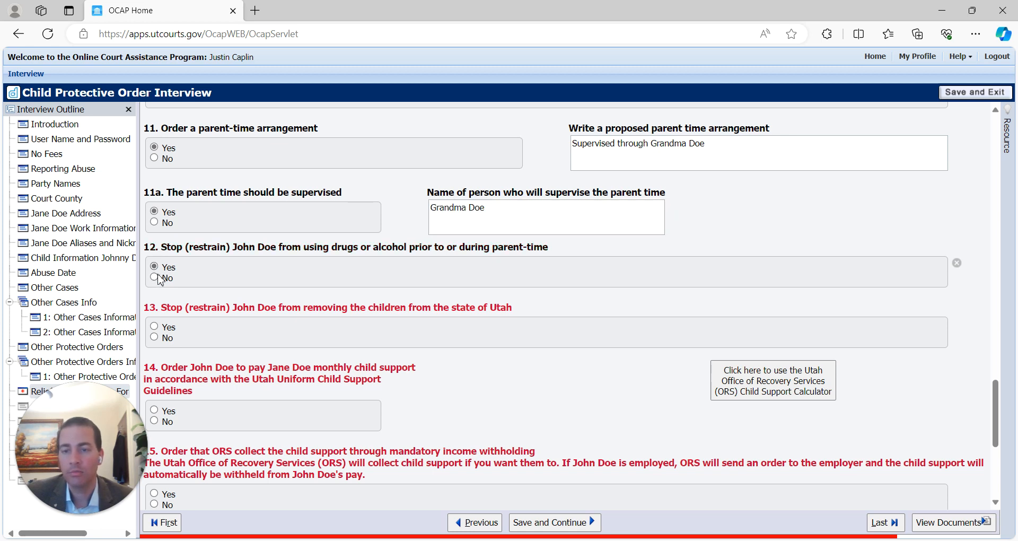
{"action": "scroll", "coordinate": [411, 314], "scroll_direction": "down", "scroll_amount": 1}
{"action": "scroll", "coordinate": [411, 314], "scroll_direction": "down", "scroll_amount": 2}
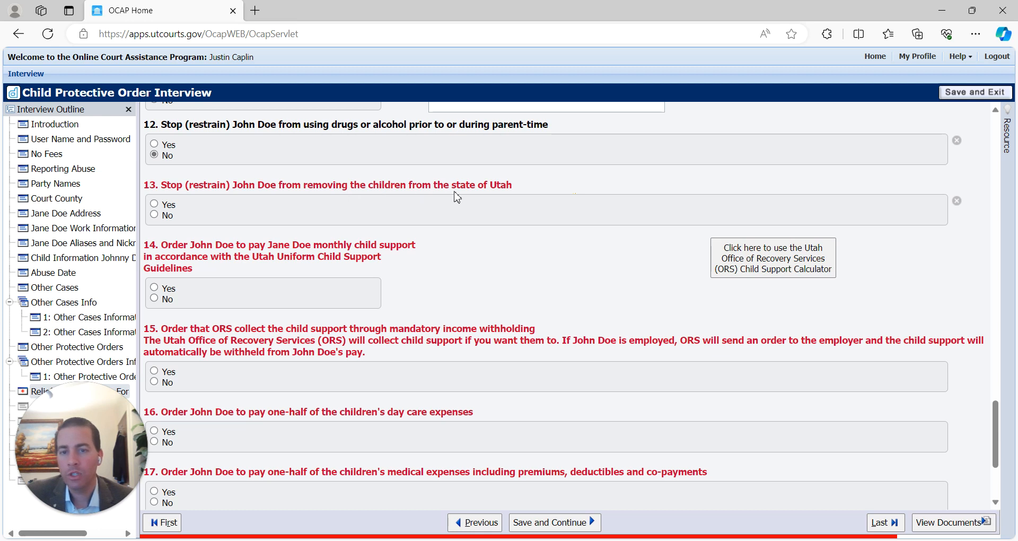
{"action": "left_click", "coordinate": [154, 204]}
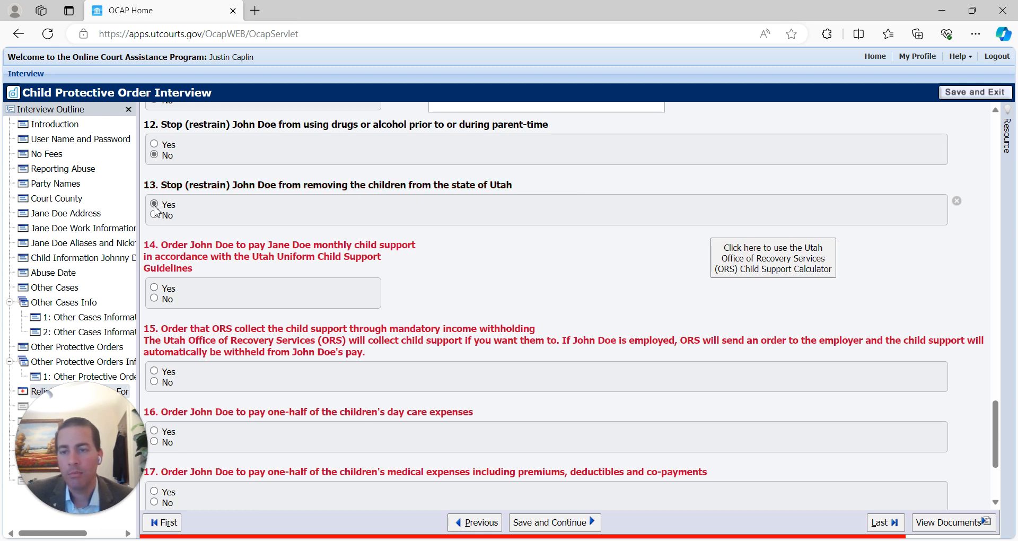
{"action": "left_click", "coordinate": [160, 215]}
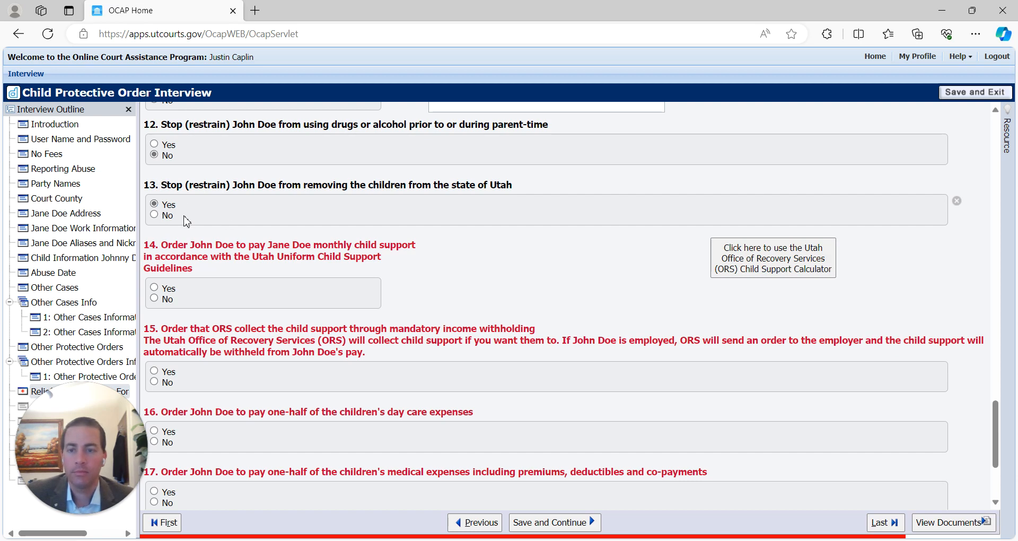
{"action": "scroll", "coordinate": [425, 239], "scroll_direction": "up", "scroll_amount": 6}
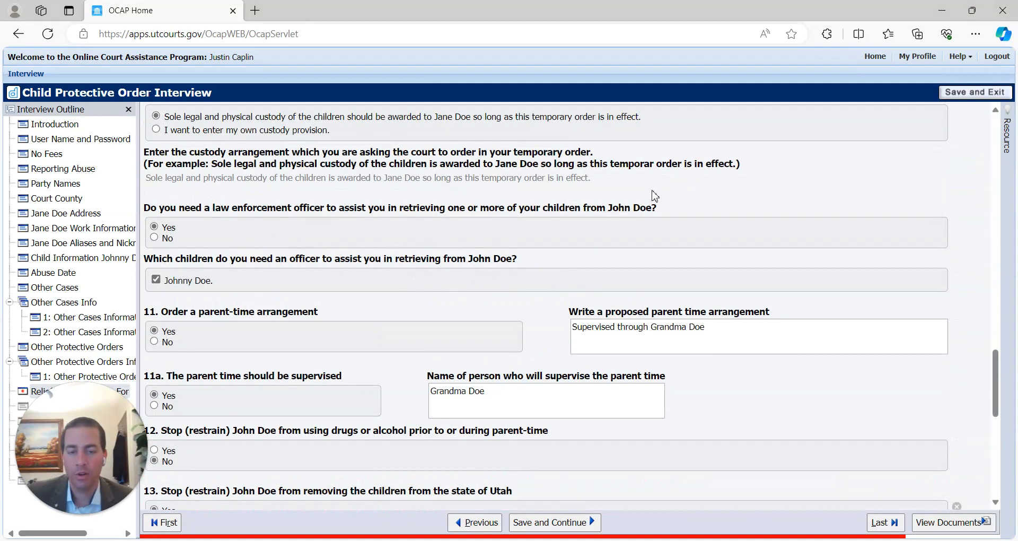
{"action": "triple_click", "coordinate": [748, 334]}
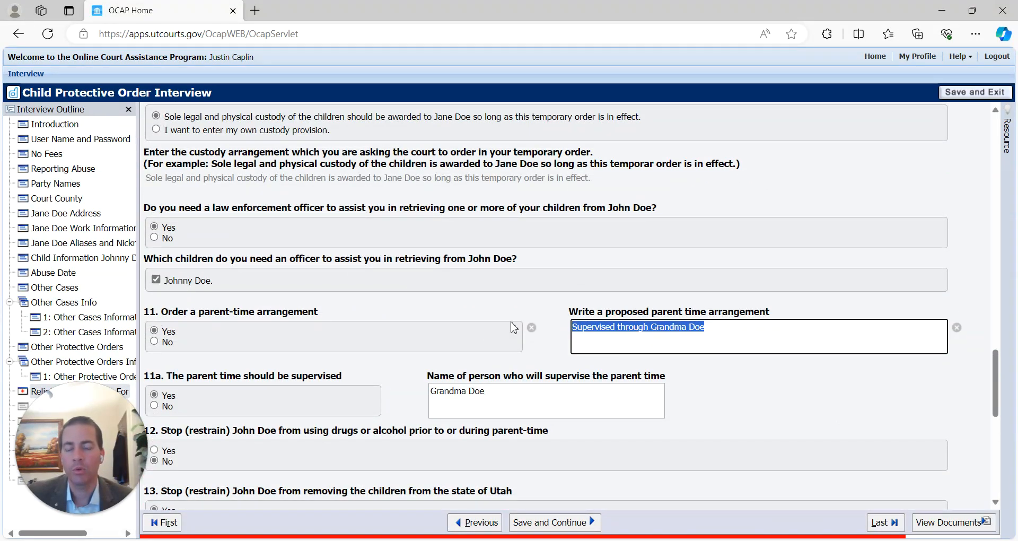
{"action": "scroll", "coordinate": [395, 341], "scroll_direction": "down", "scroll_amount": 3}
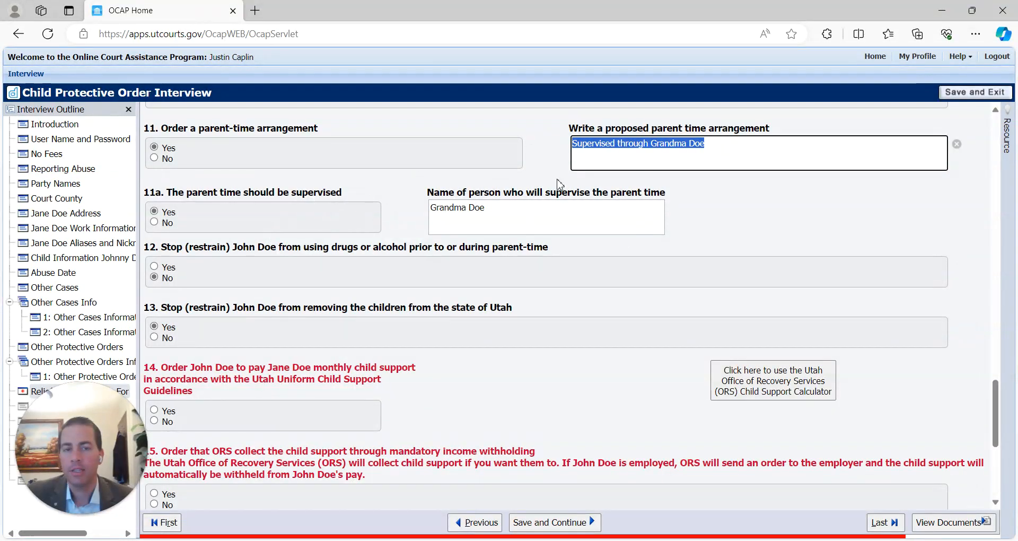
{"action": "scroll", "coordinate": [513, 232], "scroll_direction": "up", "scroll_amount": 20}
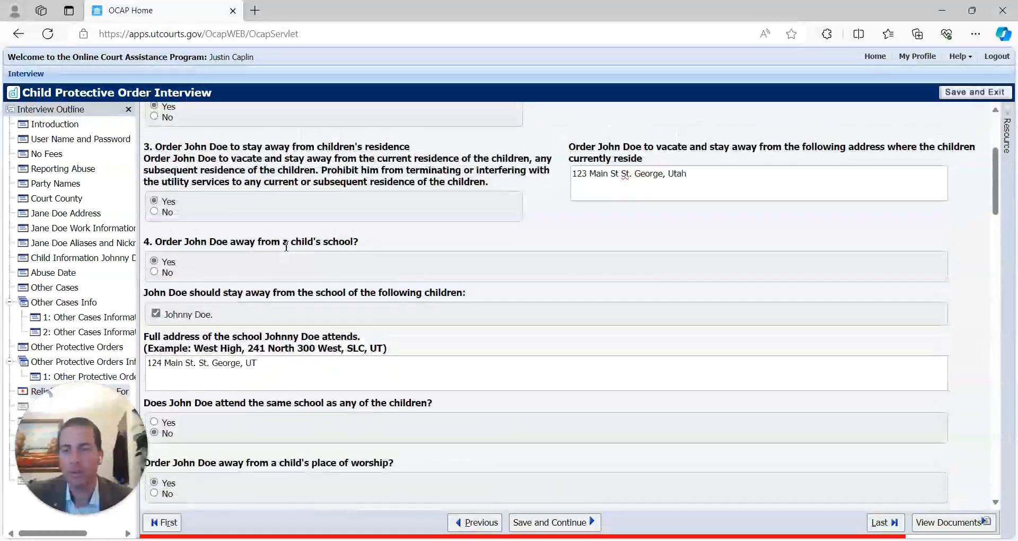
{"action": "scroll", "coordinate": [285, 245], "scroll_direction": "up", "scroll_amount": 3}
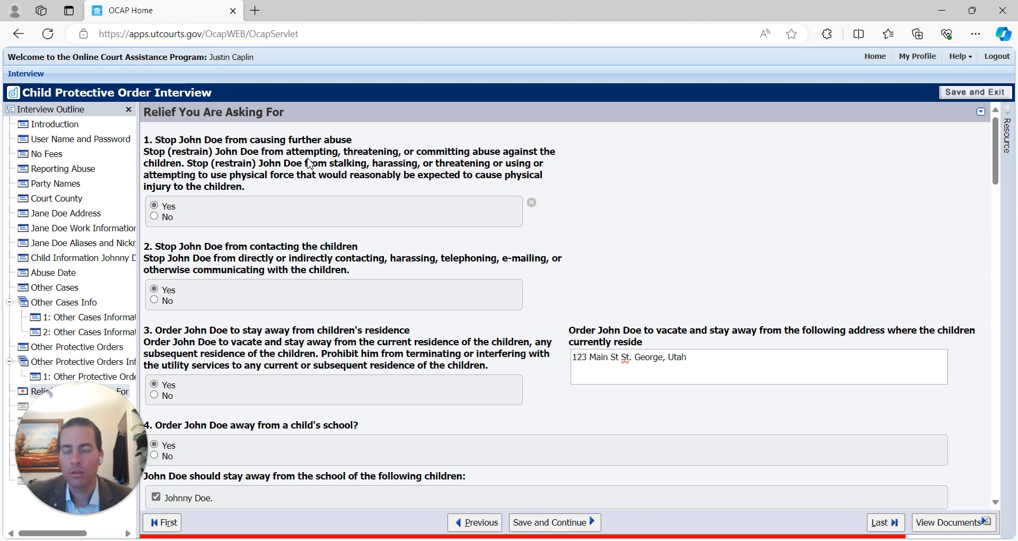
{"action": "scroll", "coordinate": [294, 267], "scroll_direction": "down", "scroll_amount": 20}
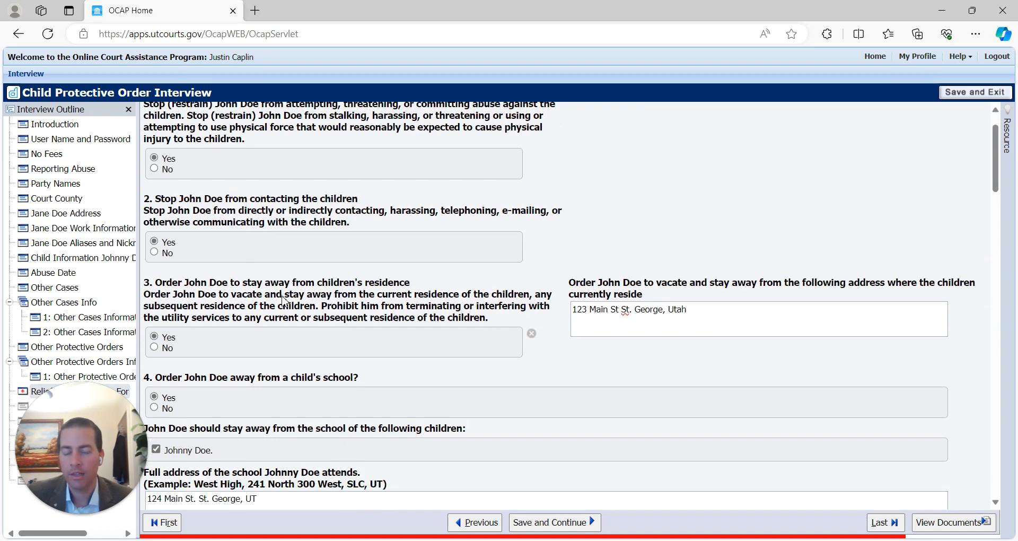
{"action": "scroll", "coordinate": [611, 312], "scroll_direction": "down", "scroll_amount": 6}
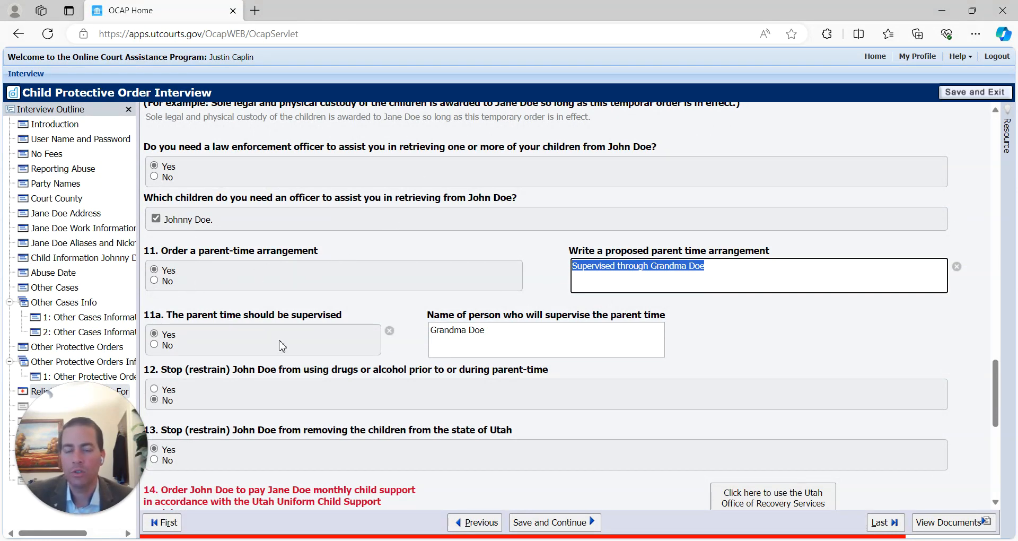
{"action": "scroll", "coordinate": [358, 317], "scroll_direction": "down", "scroll_amount": 3}
{"action": "scroll", "coordinate": [472, 310], "scroll_direction": "up", "scroll_amount": 1}
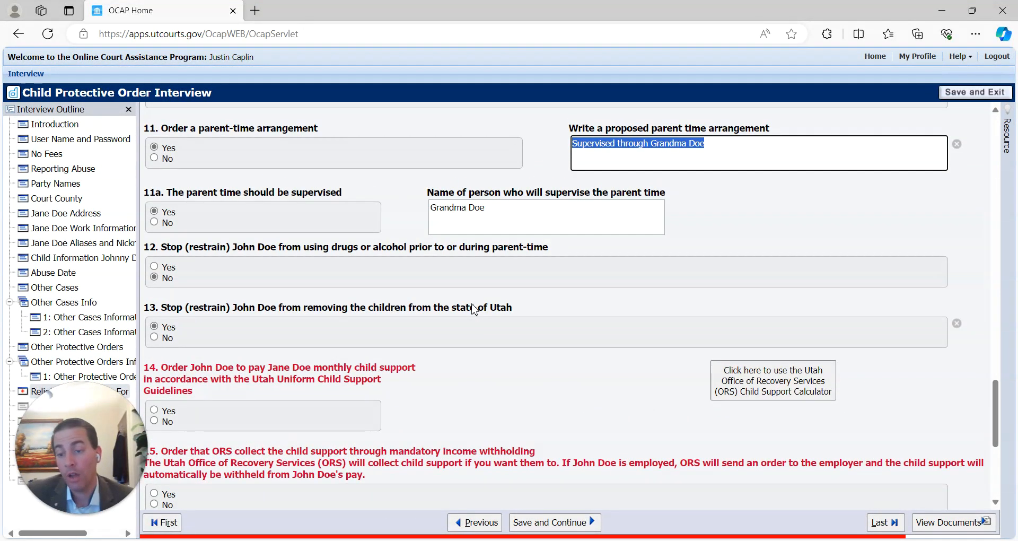
{"action": "scroll", "coordinate": [473, 309], "scroll_direction": "down", "scroll_amount": 3}
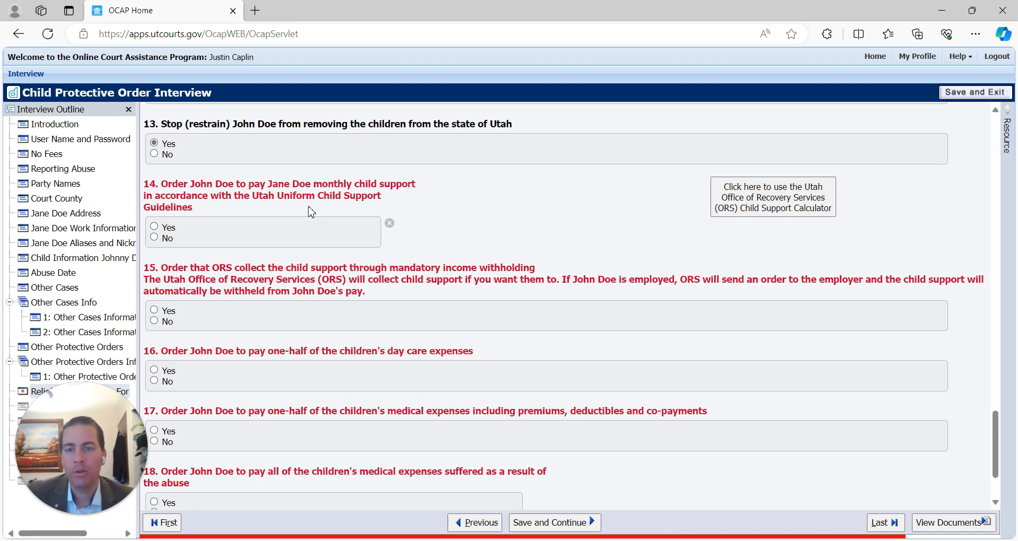
- Answer No to monthly child support, discarding the trial 5000 amount
{"action": "left_click", "coordinate": [154, 238]}
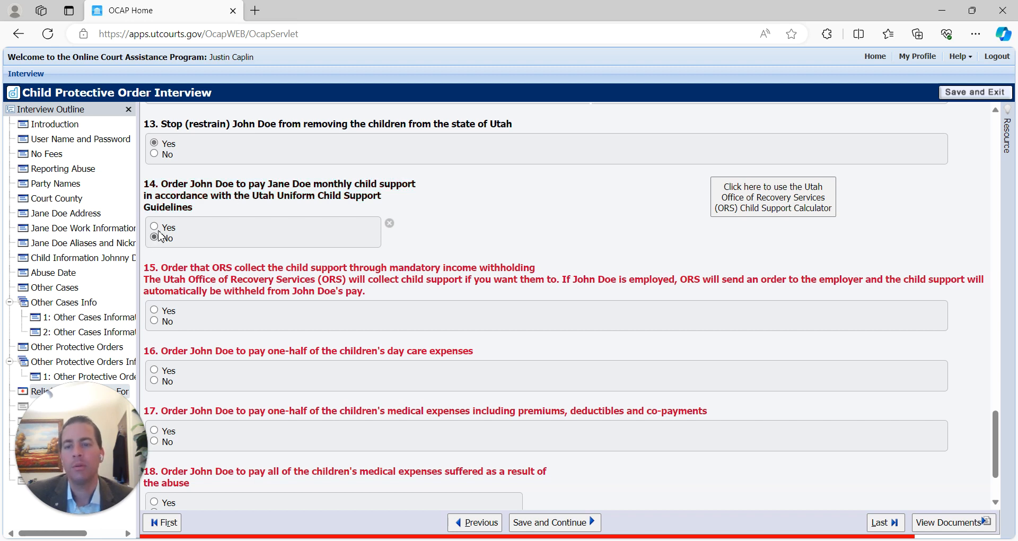
{"action": "left_click", "coordinate": [155, 227]}
{"action": "left_click", "coordinate": [484, 211]}
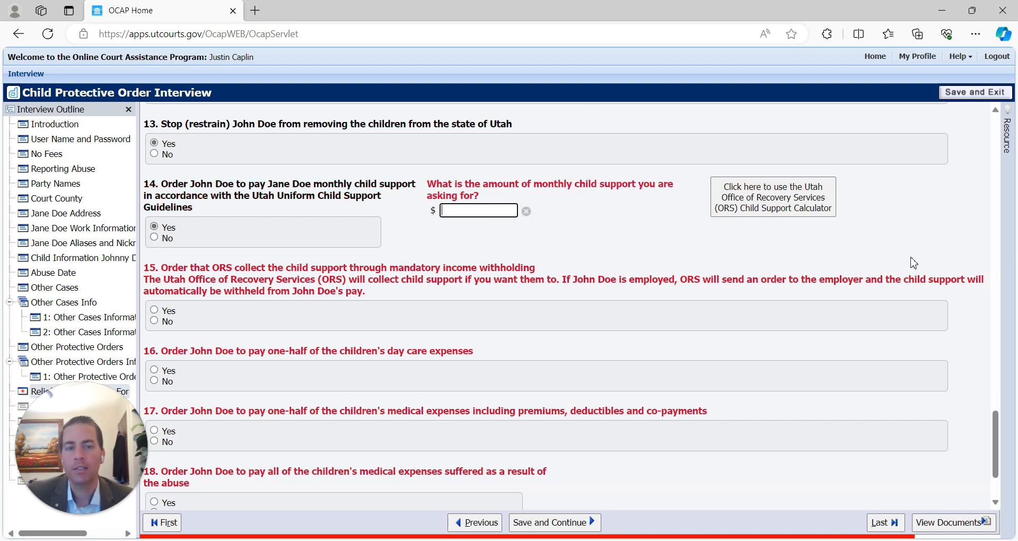
{"action": "type", "text": "5000"}
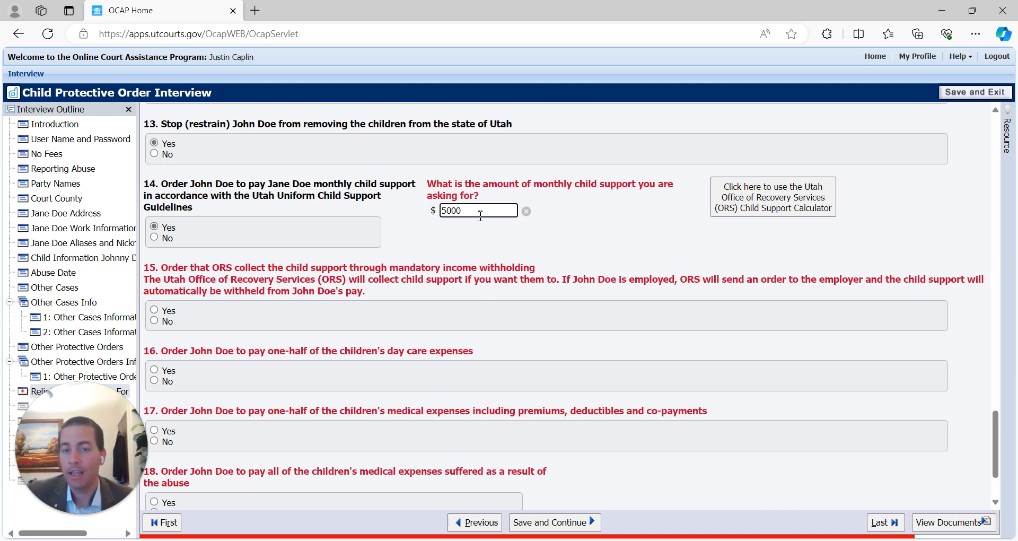
{"action": "key", "text": "BackSpace"}
{"action": "key", "text": "BackSpace"}
{"action": "key", "text": "BackSpace"}
{"action": "key", "text": "BackSpace"}
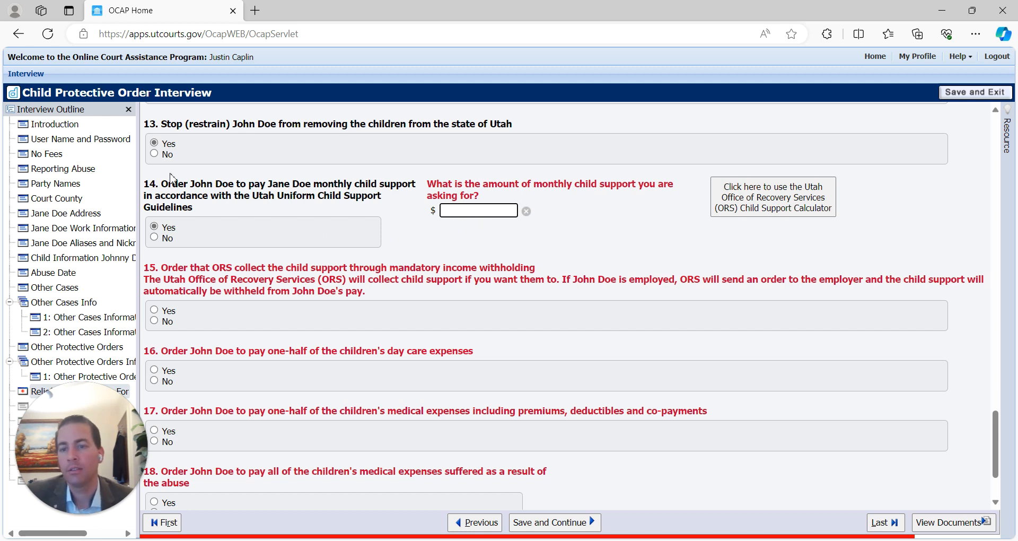
{"action": "left_click", "coordinate": [156, 238]}
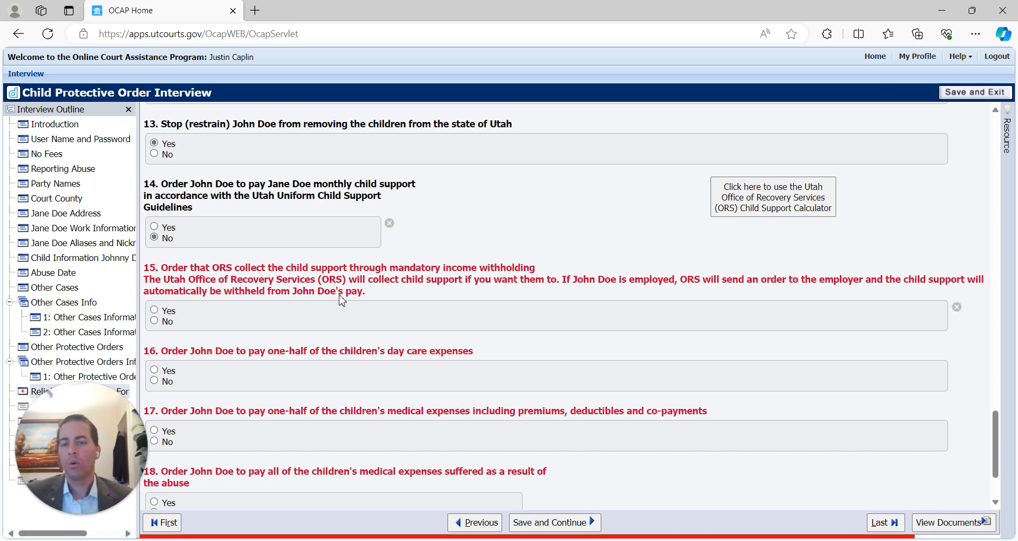
- Answer No to ORS income withholding and to paying half of day care expenses
{"action": "left_click", "coordinate": [154, 322]}
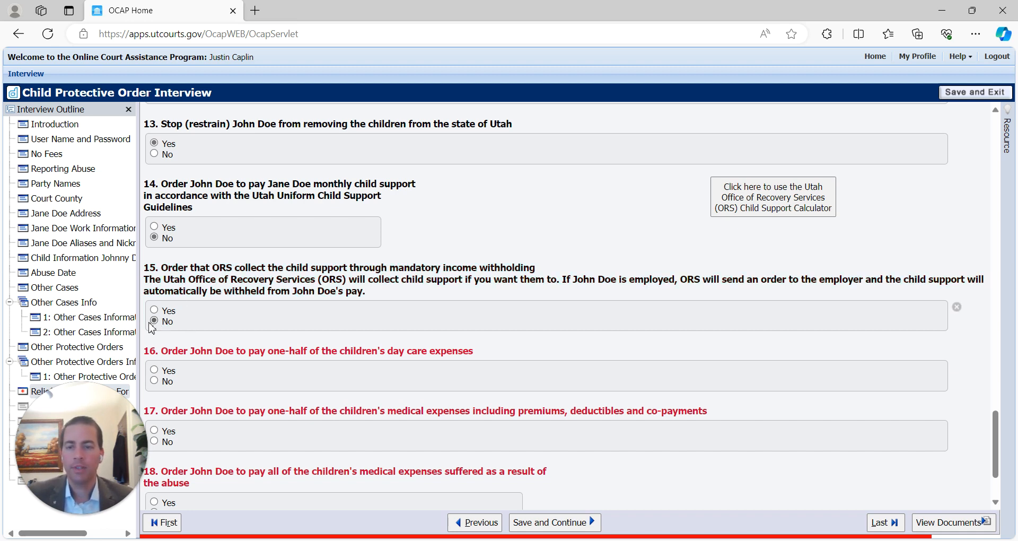
{"action": "scroll", "coordinate": [340, 389], "scroll_direction": "down", "scroll_amount": 1}
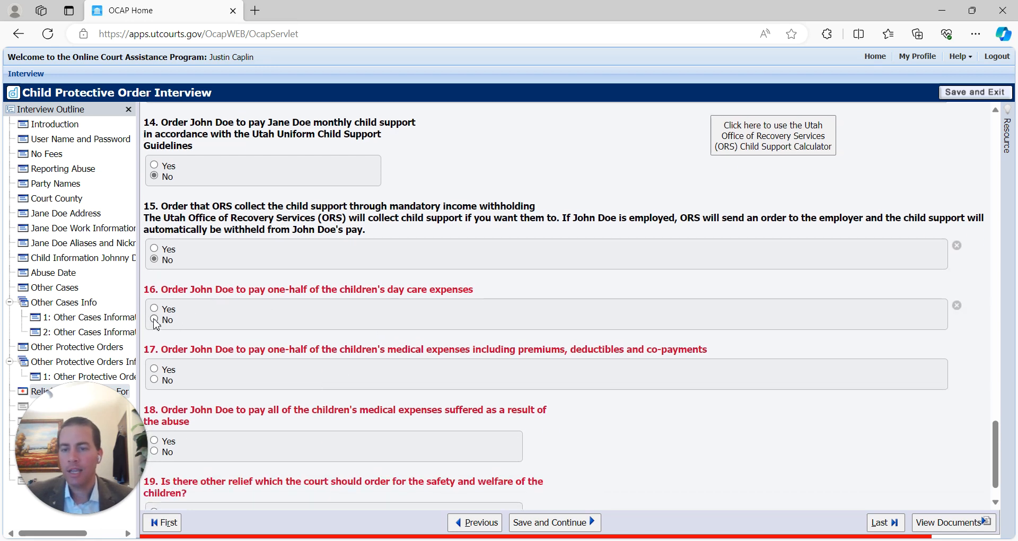
{"action": "left_click", "coordinate": [157, 312]}
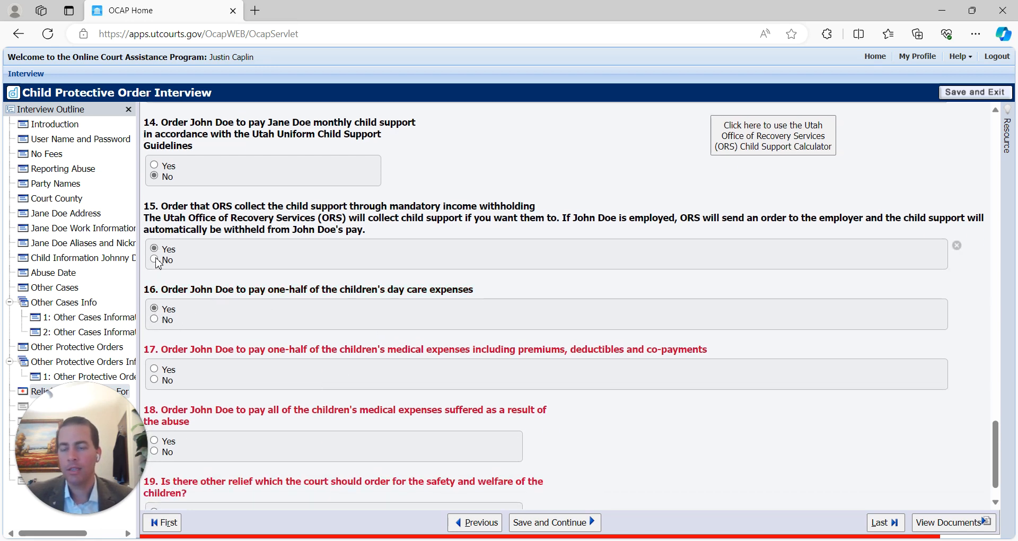
{"action": "left_click", "coordinate": [155, 319]}
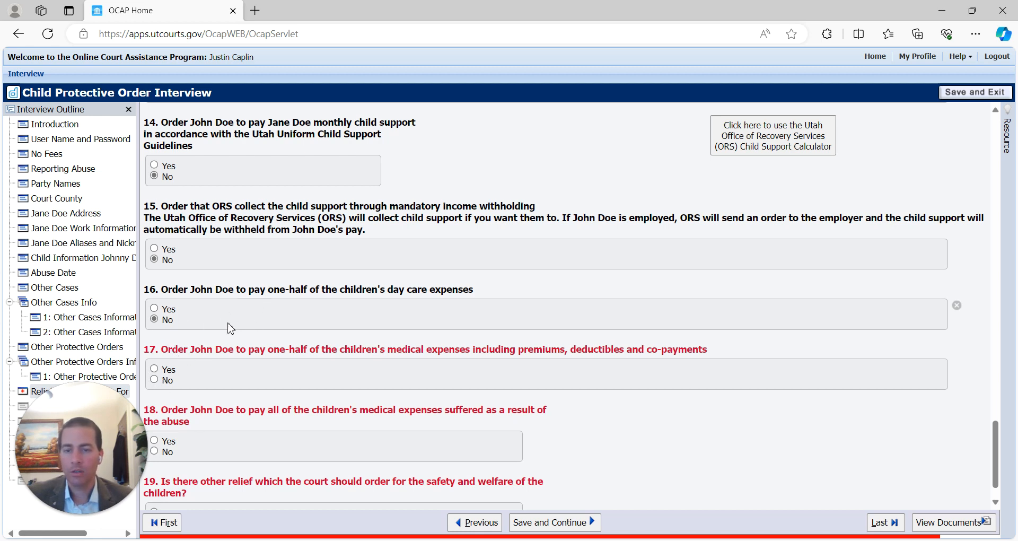
- Decline half of medical expenses and request $250.00 for abuse-related medical expenses
{"action": "left_click", "coordinate": [154, 379]}
{"action": "scroll", "coordinate": [352, 357], "scroll_direction": "down", "scroll_amount": 1}
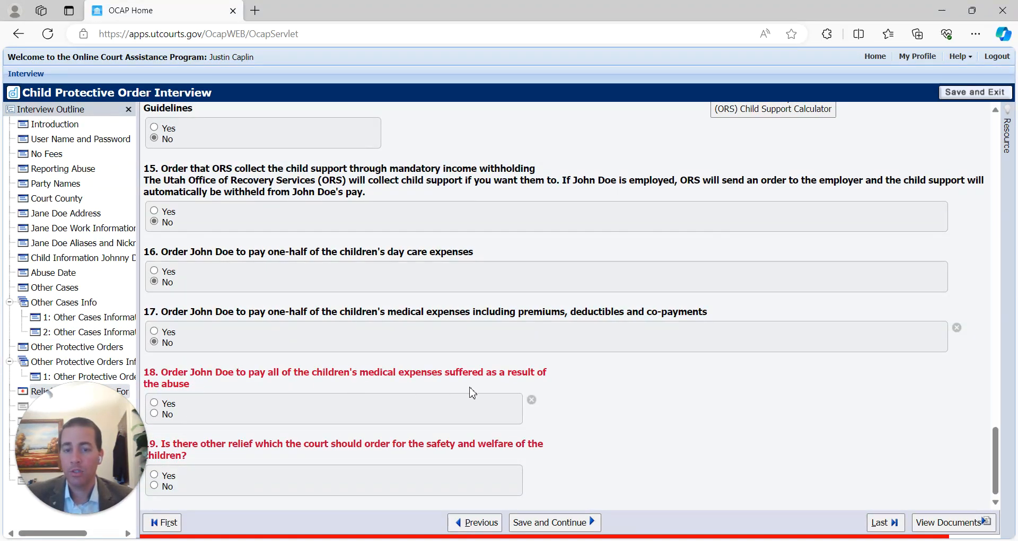
{"action": "left_click", "coordinate": [154, 403]}
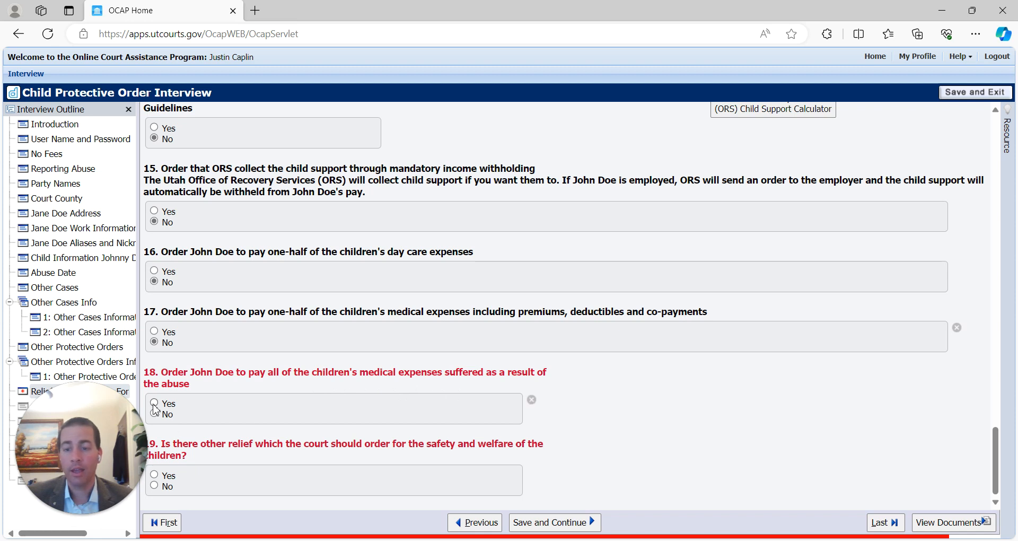
{"action": "left_click", "coordinate": [629, 398]}
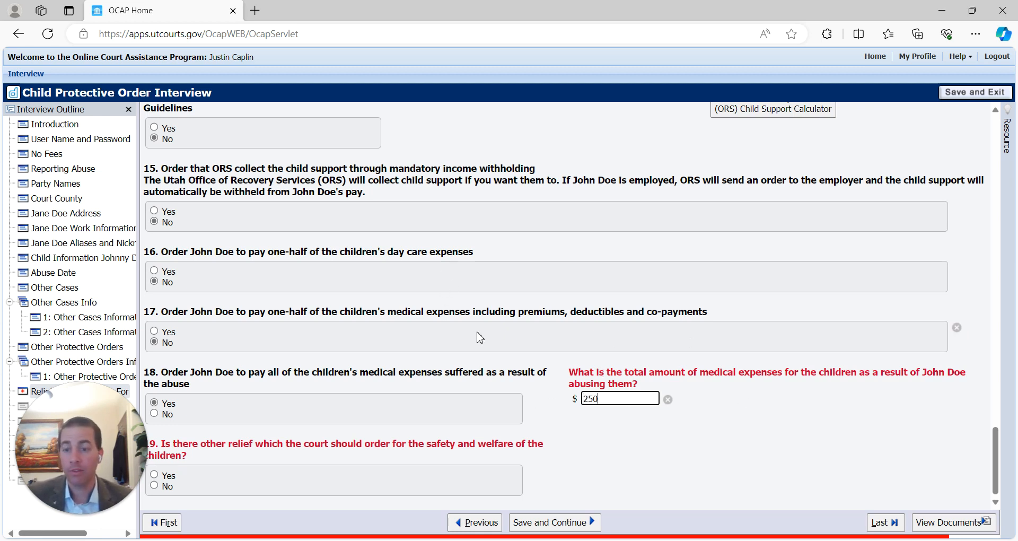
{"action": "left_click_drag", "start_coordinate": [610, 398], "coordinate": [526, 398]}
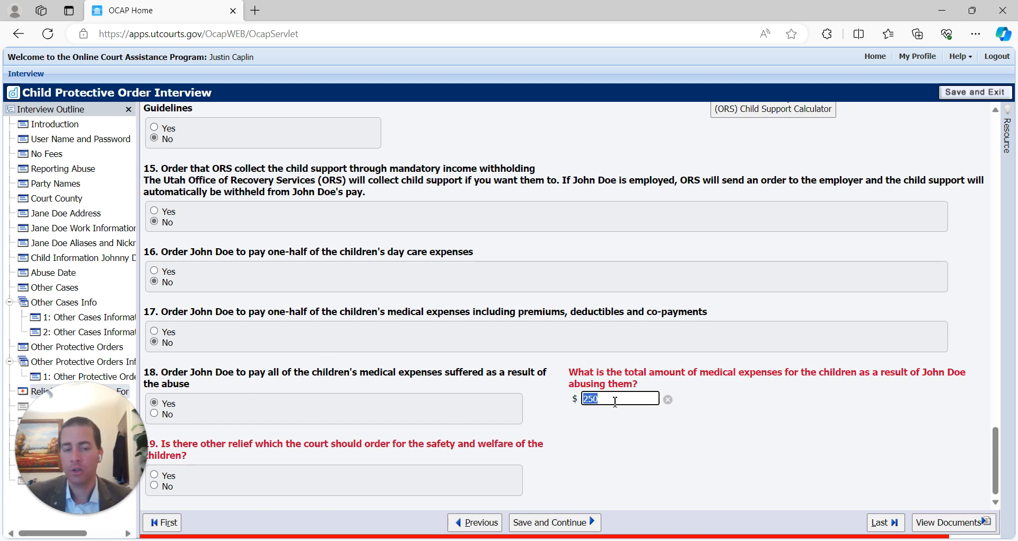
{"action": "type", "text": "2"}
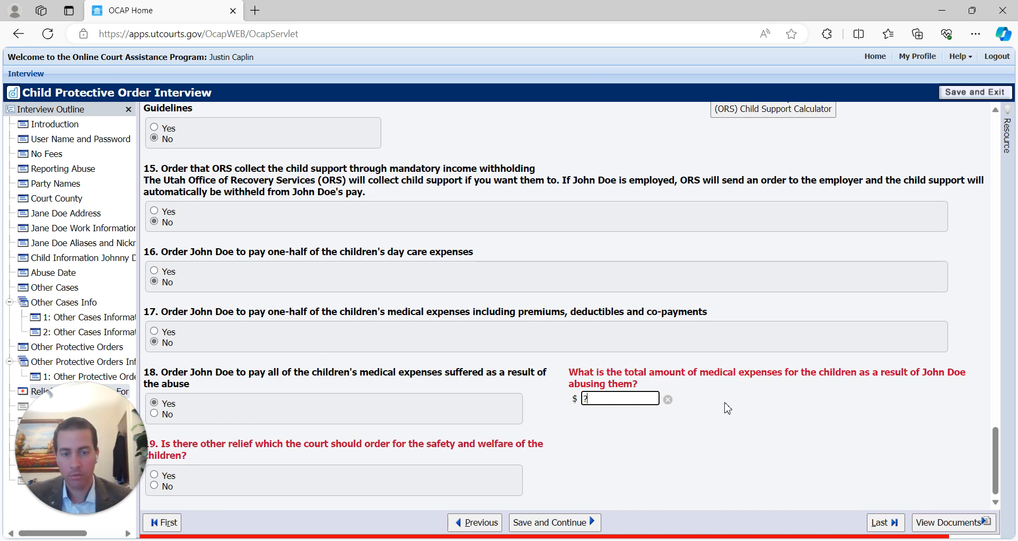
{"action": "key", "text": "BackSpace"}
{"action": "type", "text": "50"}
{"action": "key", "text": "Tab"}
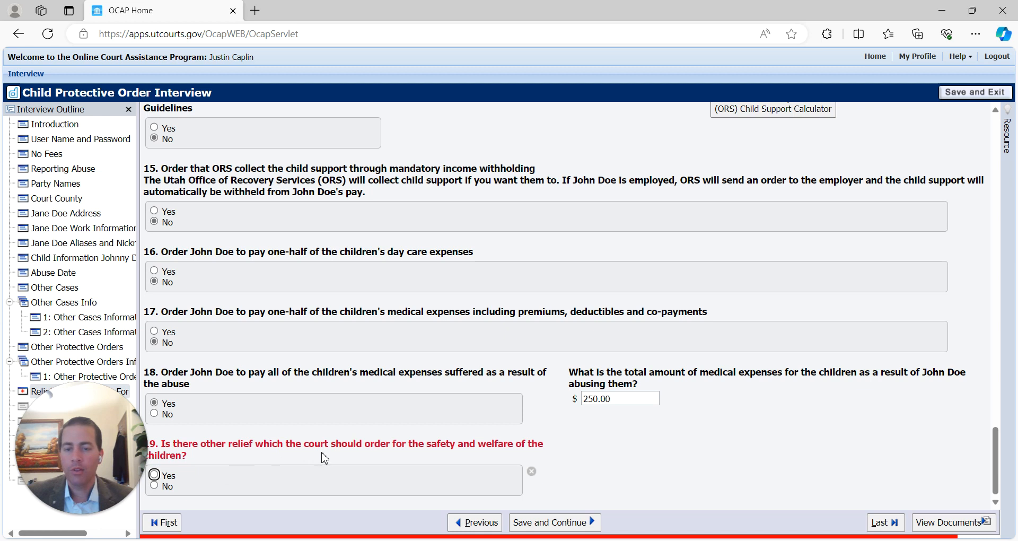
- Answer Yes to other relief and begin writing its explanation
{"action": "left_click", "coordinate": [154, 485]}
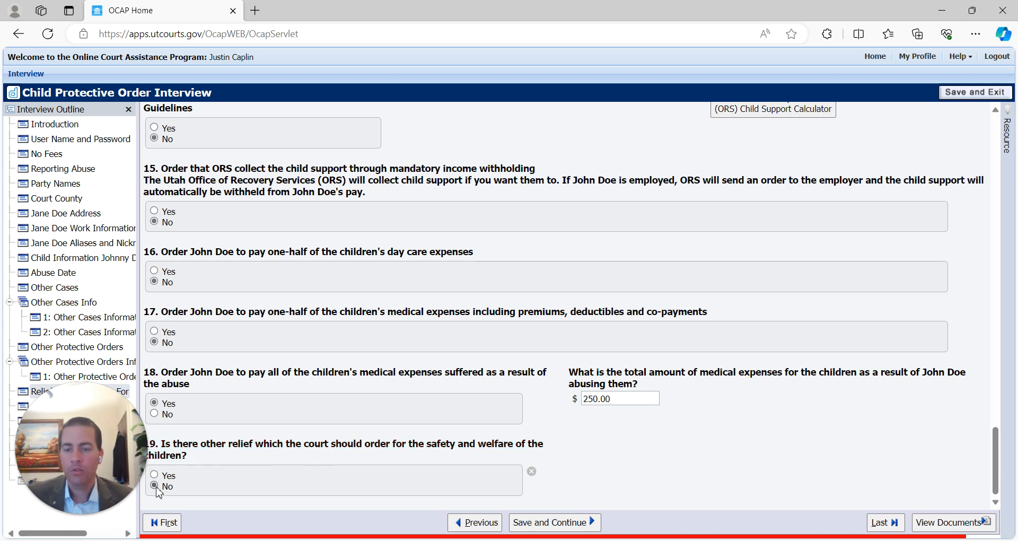
{"action": "left_click", "coordinate": [155, 475]}
{"action": "left_click", "coordinate": [599, 465]}
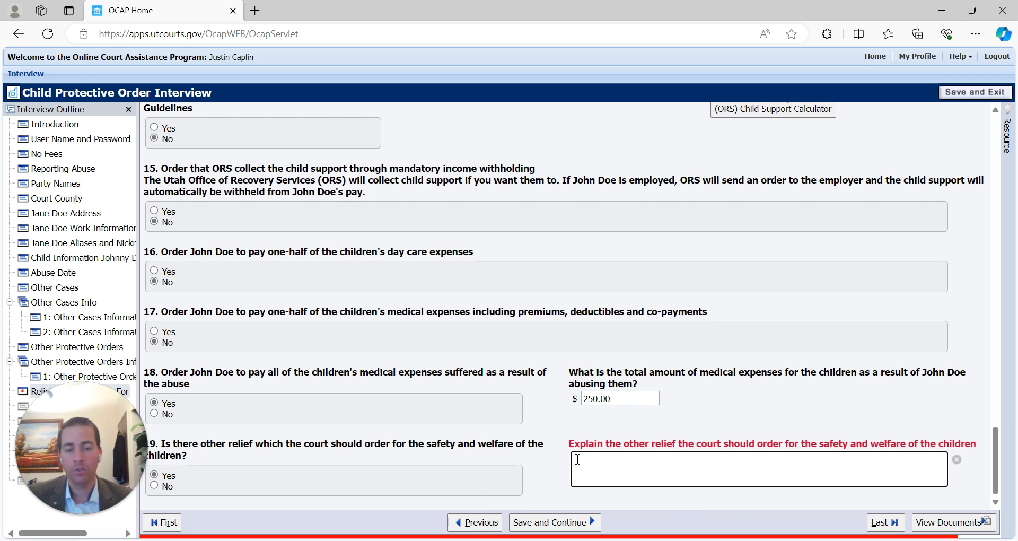
- Set other relief to No, save, review the relief page, then continue to Service on John Doe
{"action": "left_click", "coordinate": [154, 486]}
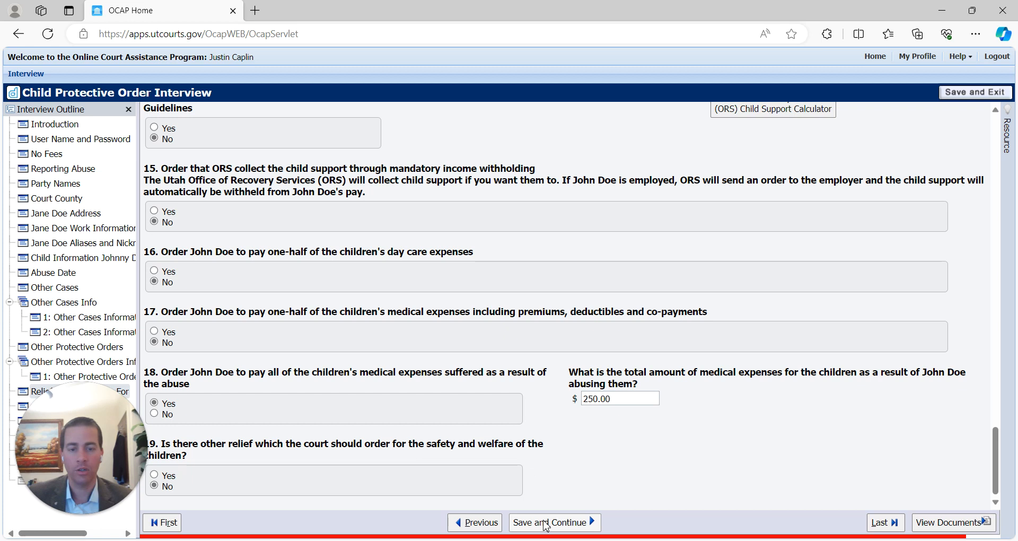
{"action": "left_click", "coordinate": [546, 524]}
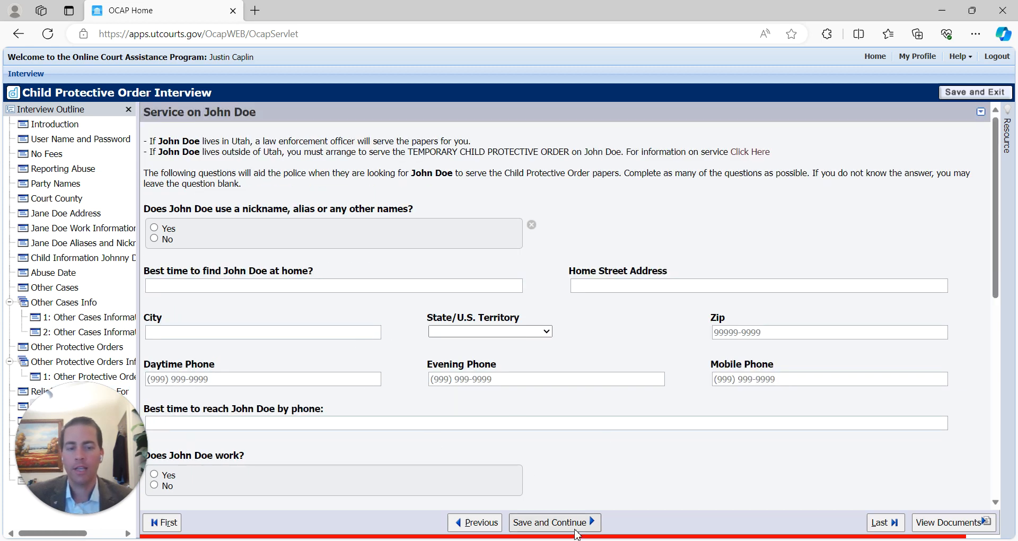
{"action": "left_click", "coordinate": [493, 529]}
{"action": "scroll", "coordinate": [359, 332], "scroll_direction": "down", "scroll_amount": 10}
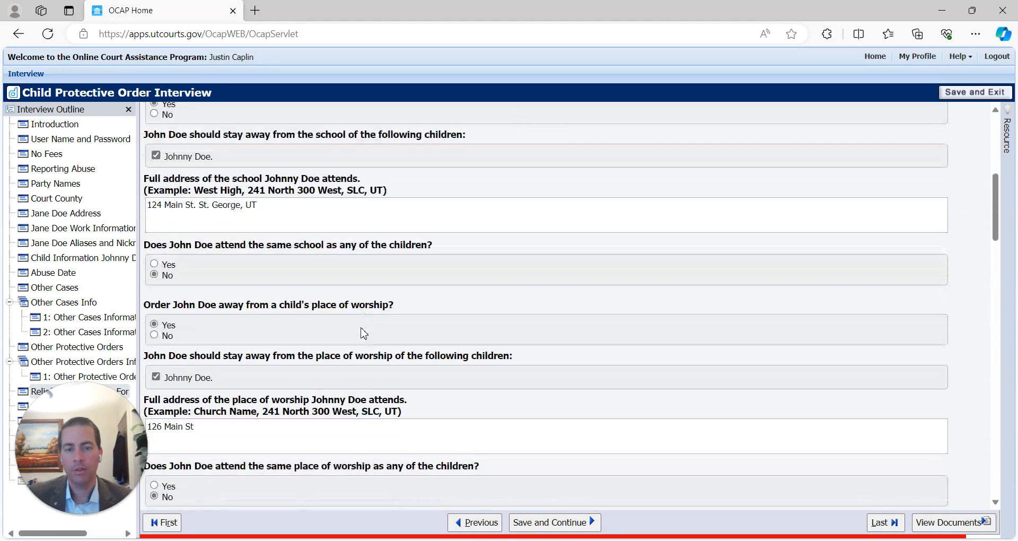
{"action": "scroll", "coordinate": [981, 471], "scroll_direction": "down", "scroll_amount": 15}
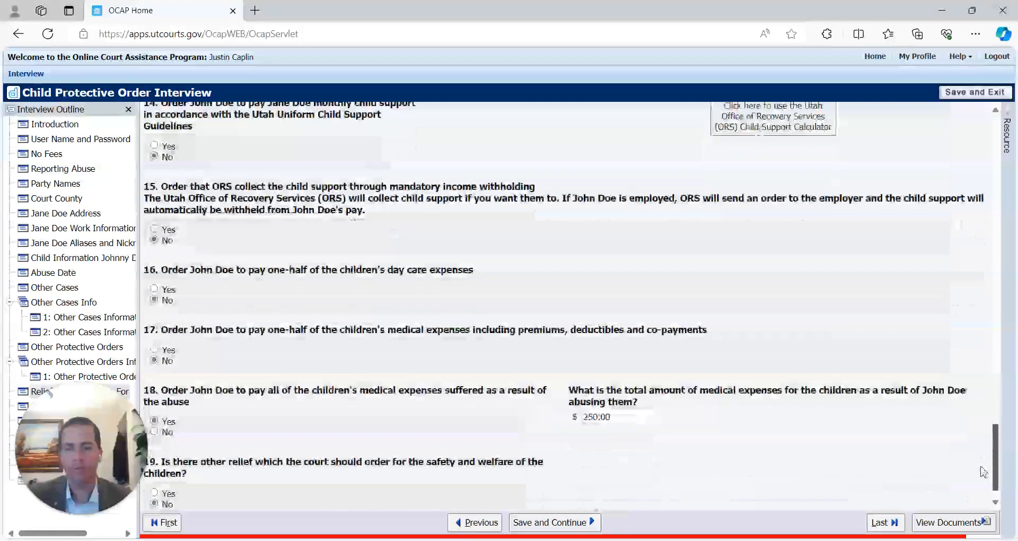
{"action": "left_click", "coordinate": [556, 524]}
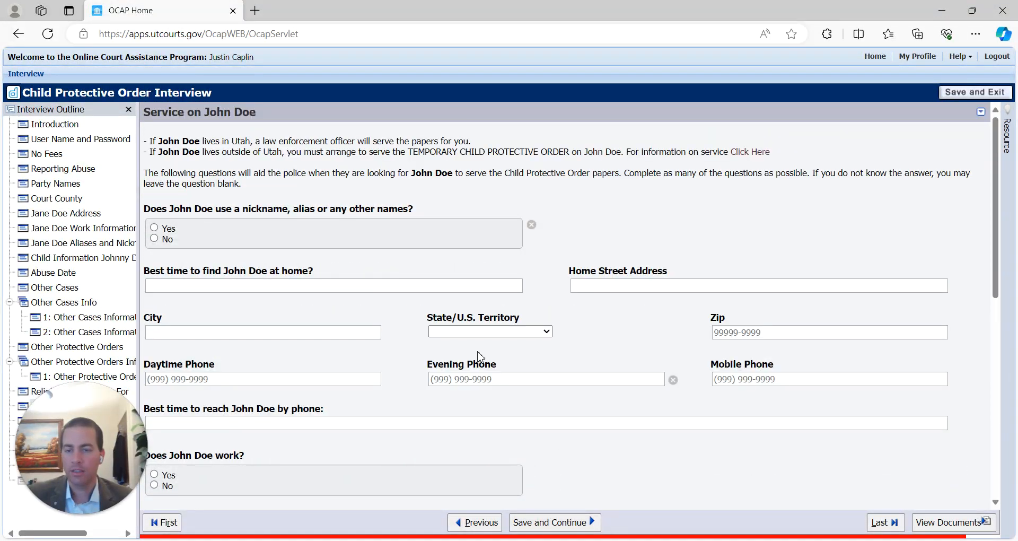
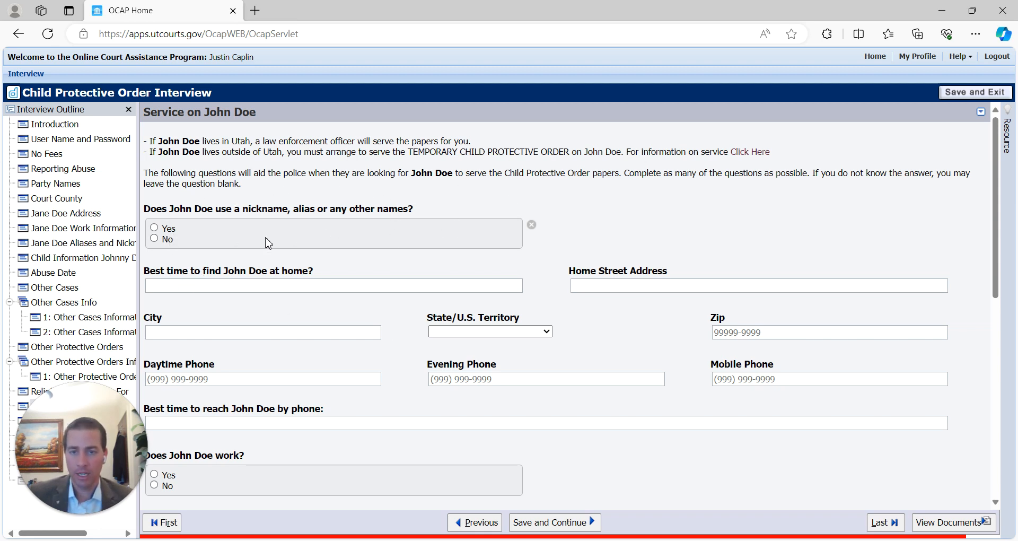
- Answer No to aliases and enter Evenings as the best time to find him at home
{"action": "left_click", "coordinate": [166, 242]}
{"action": "left_click", "coordinate": [199, 289]}
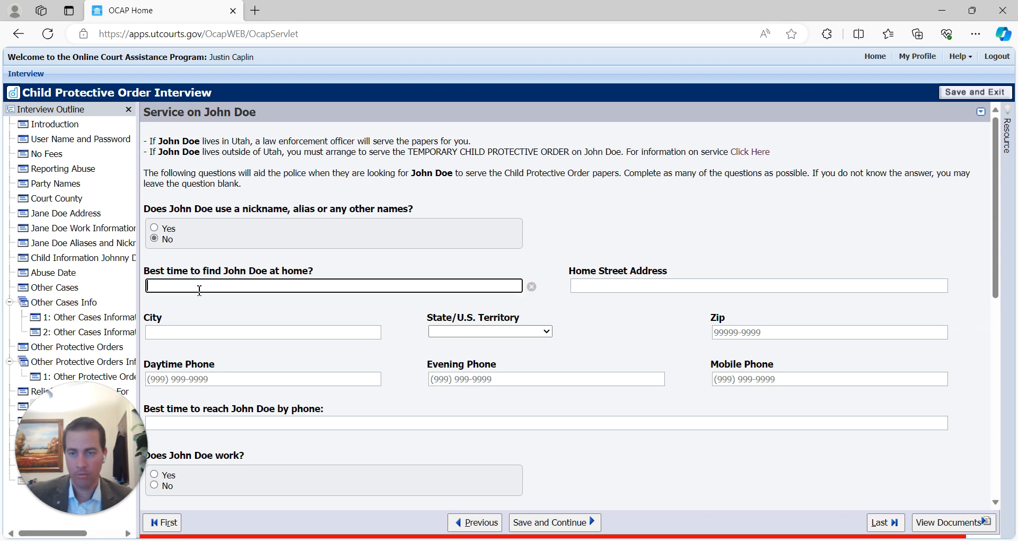
{"action": "type", "text": "Evenings"}
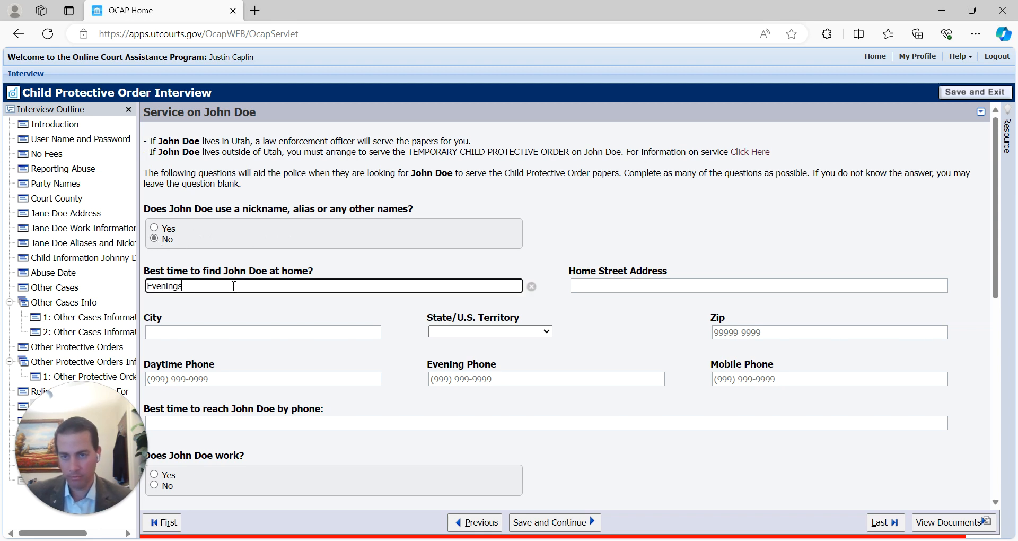
{"action": "key", "text": "Tab"}
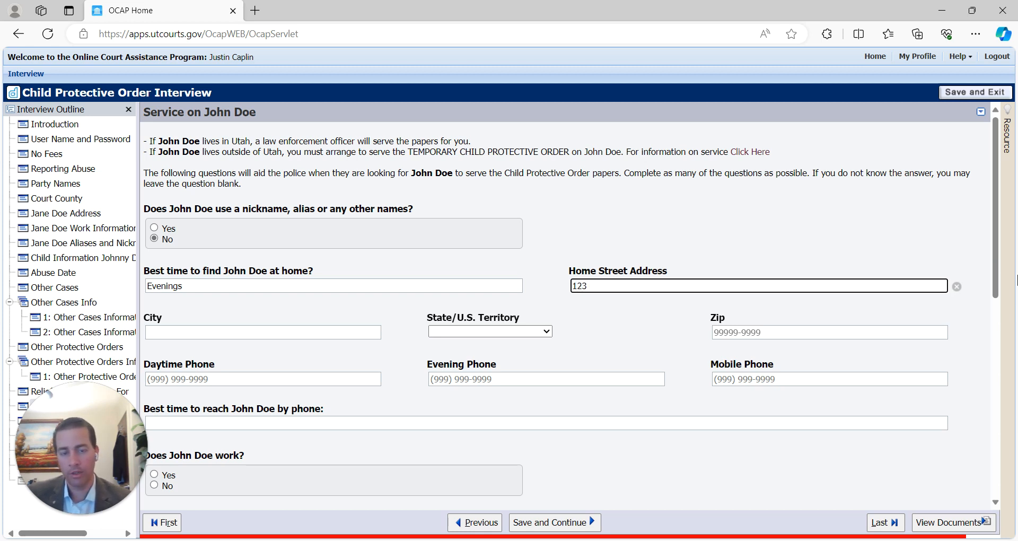
- Enter his home street address, removing the city, state and zip from that field
{"action": "type", "text": "123 Main Washingto"}
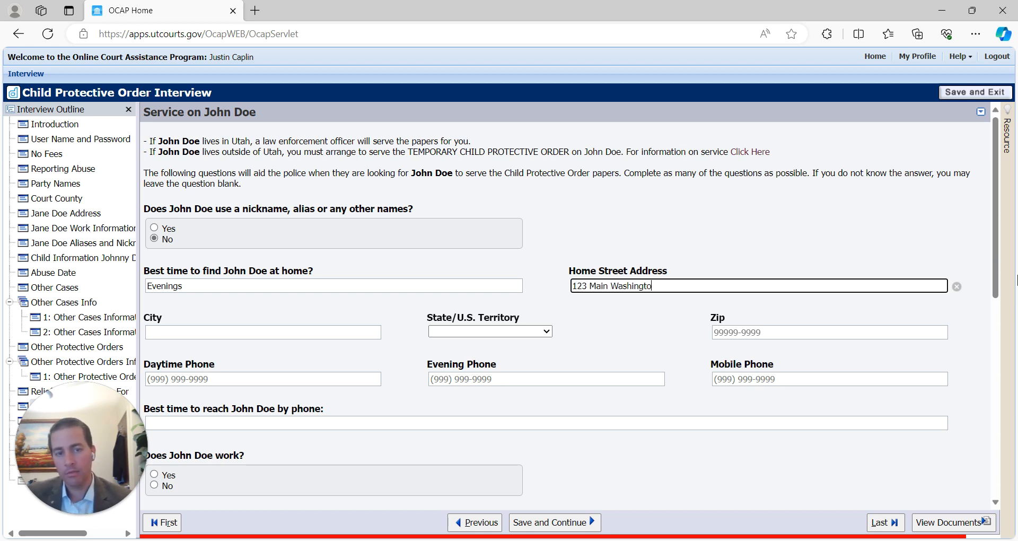
{"action": "type", "text": "n City, Ut"}
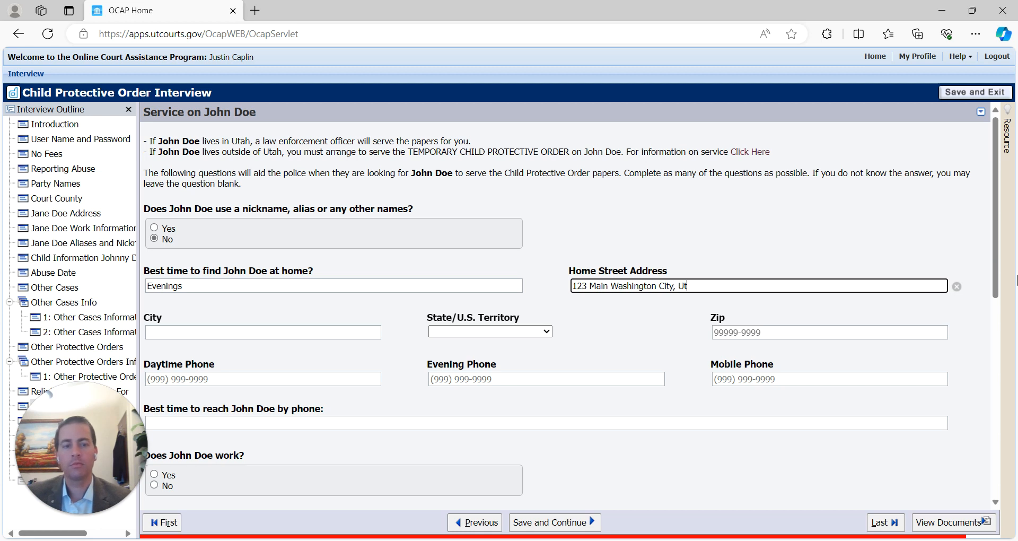
{"action": "type", "text": "ah 84780"}
{"action": "key", "text": "Tab"}
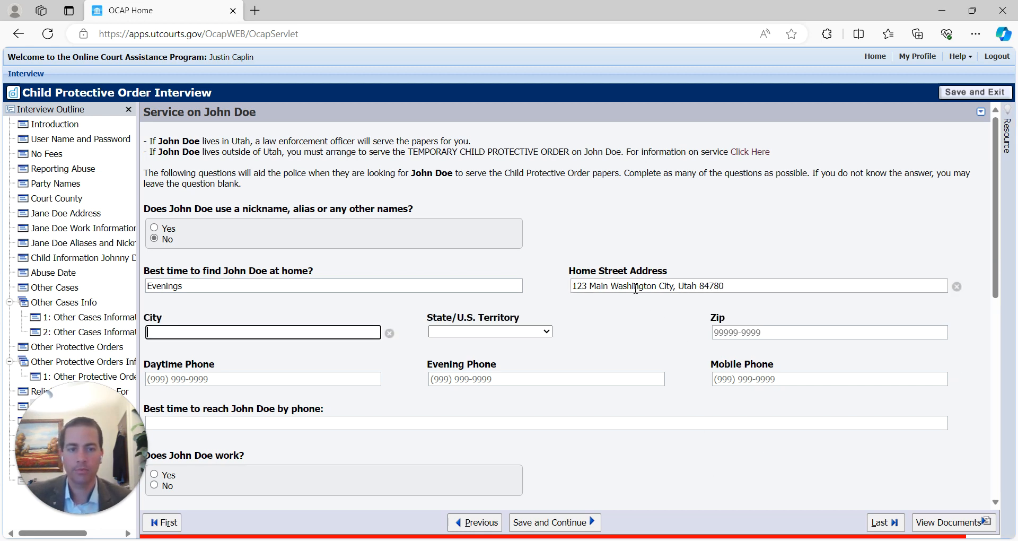
{"action": "left_click_drag", "start_coordinate": [616, 286], "coordinate": [726, 286]}
{"action": "key", "text": "ctrl+z"}
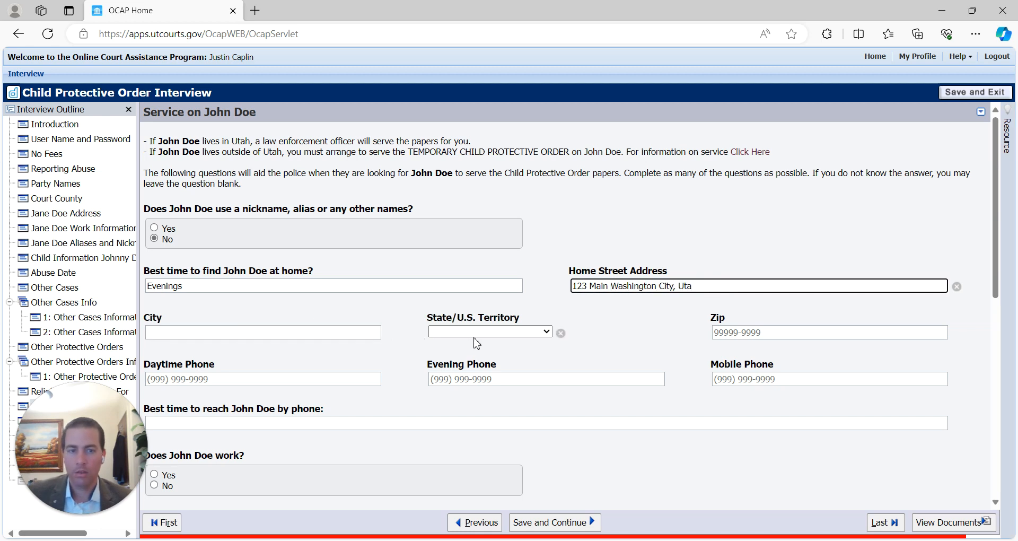
{"action": "left_click_drag", "start_coordinate": [611, 285], "coordinate": [905, 283]}
{"action": "key", "text": "ctrl+c"}
{"action": "key", "text": "BackSpace"}
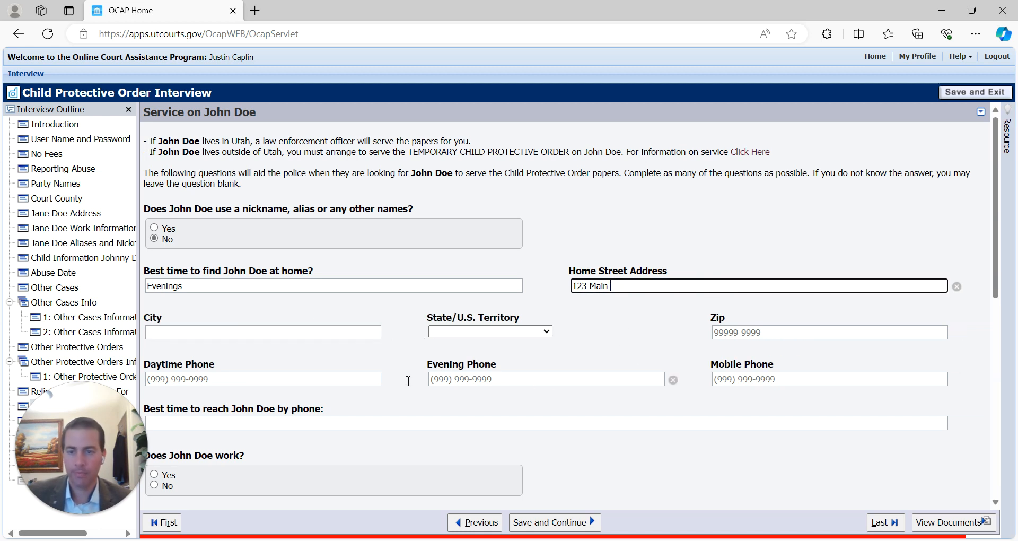
- Fill the home city Washington City, state Utah and zip 84780
{"action": "left_click", "coordinate": [151, 332]}
{"action": "key", "text": "ctrl+v"}
{"action": "left_click_drag", "start_coordinate": [212, 332], "coordinate": [443, 336]}
{"action": "key", "text": "BackSpace"}
{"action": "key", "text": "BackSpace"}
{"action": "key", "text": "Tab"}
{"action": "key", "text": "u"}
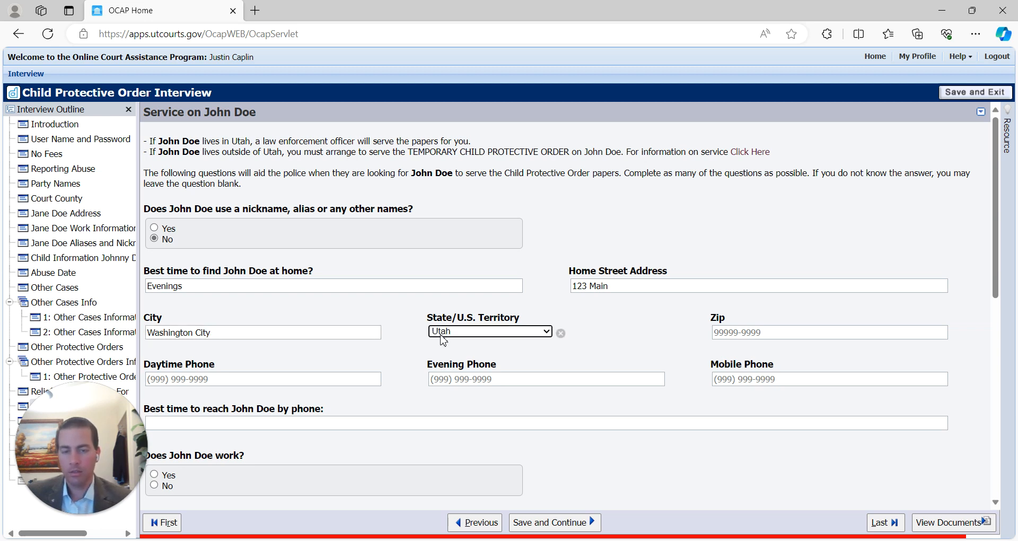
{"action": "key", "text": "Tab"}
{"action": "type", "text": "84780"}
- Enter his daytime phone number, Anytime as the best time to call, and Yes that he works
{"action": "left_click", "coordinate": [256, 379]}
{"action": "type", "text": "4"}
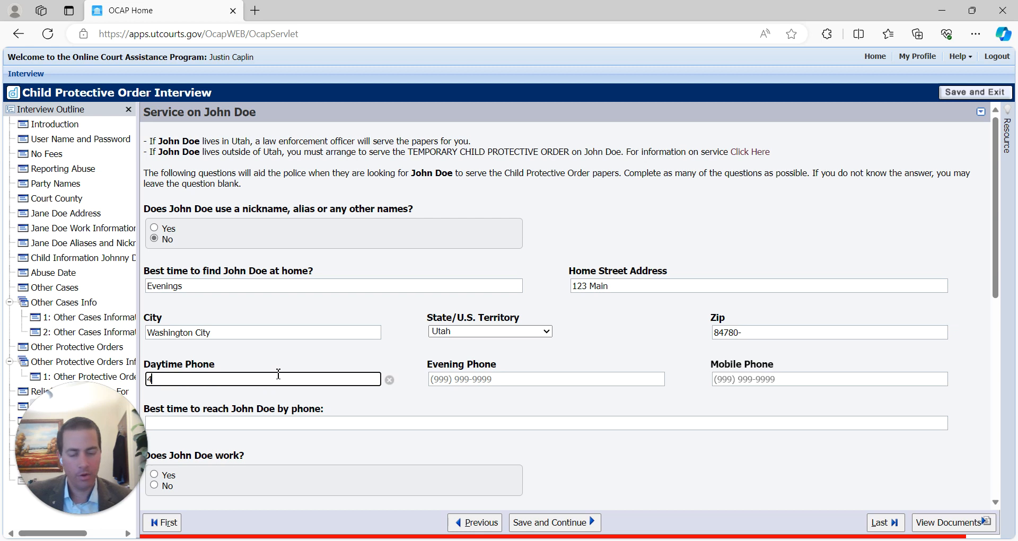
{"action": "type", "text": "35) 555-5556"}
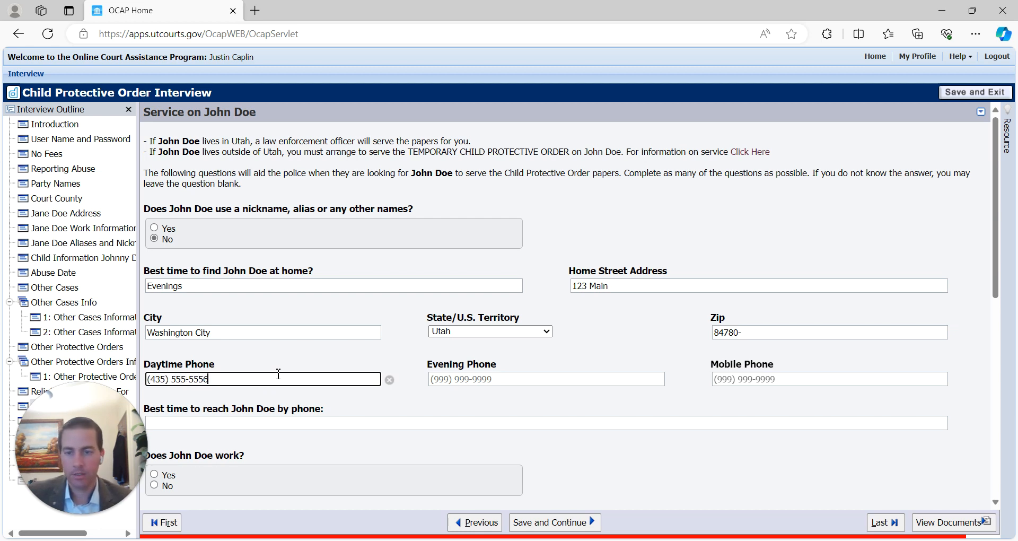
{"action": "key", "text": "Tab"}
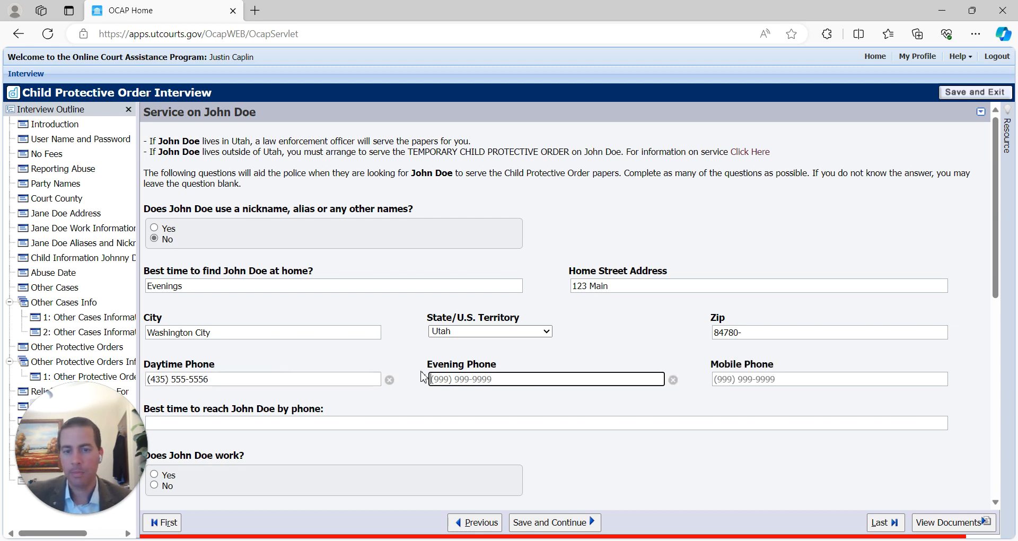
{"action": "scroll", "coordinate": [675, 402], "scroll_direction": "down", "scroll_amount": 2}
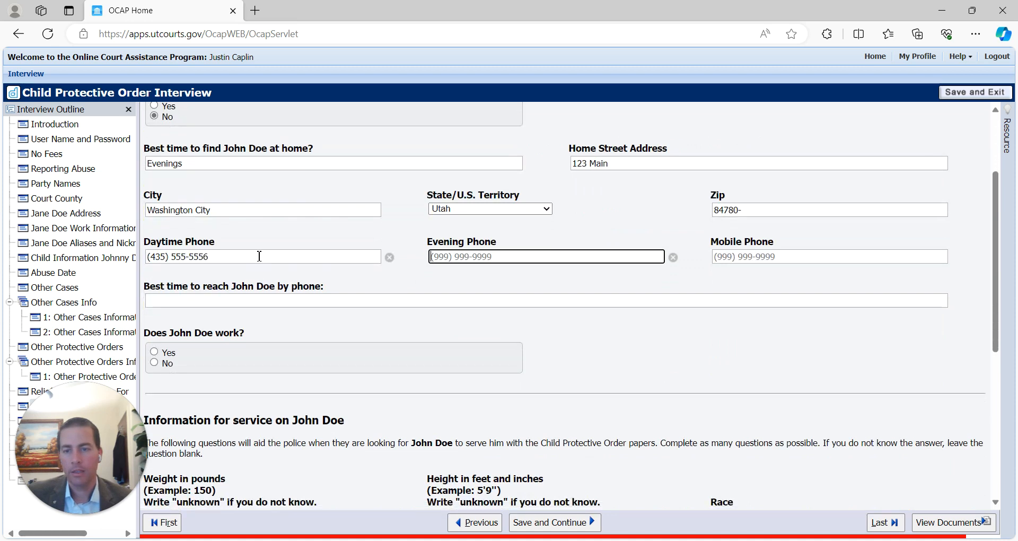
{"action": "left_click", "coordinate": [774, 260]}
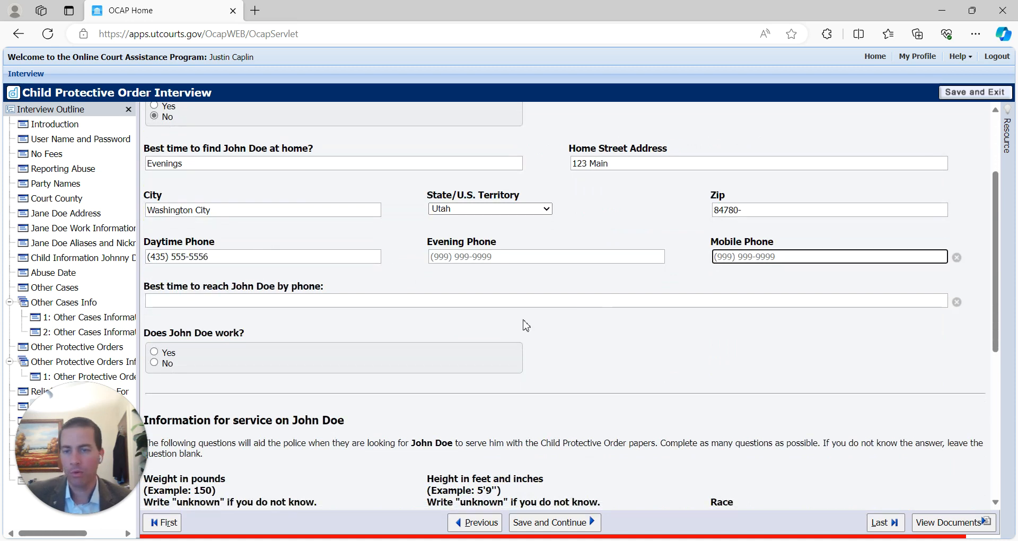
{"action": "left_click", "coordinate": [195, 303]}
{"action": "type", "text": "Anytime"}
{"action": "left_click", "coordinate": [170, 354]}
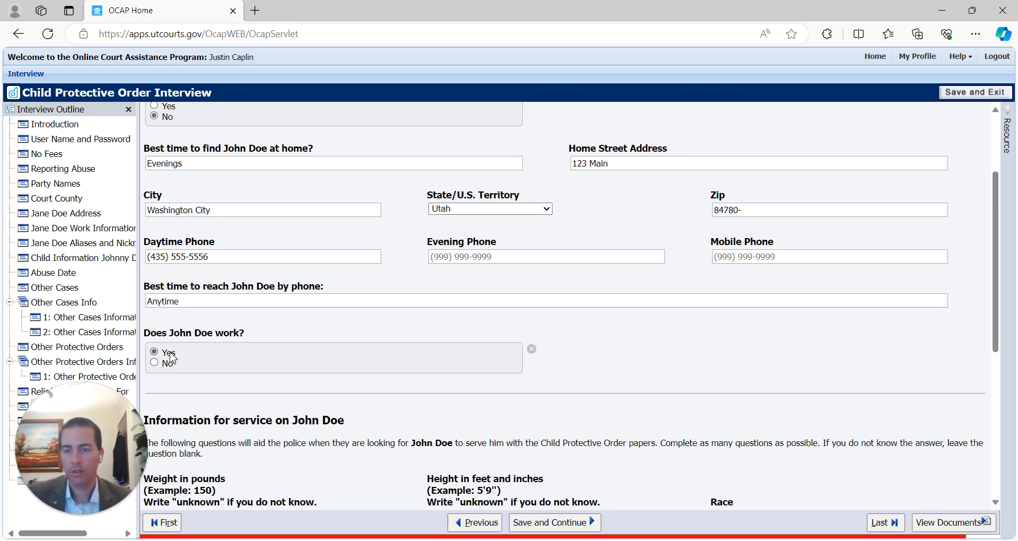
{"action": "scroll", "coordinate": [615, 275], "scroll_direction": "down", "scroll_amount": 2}
- Enter Daytime hours as the best time at work, employer Job Inc., and the work phone number
{"action": "left_click", "coordinate": [621, 233]}
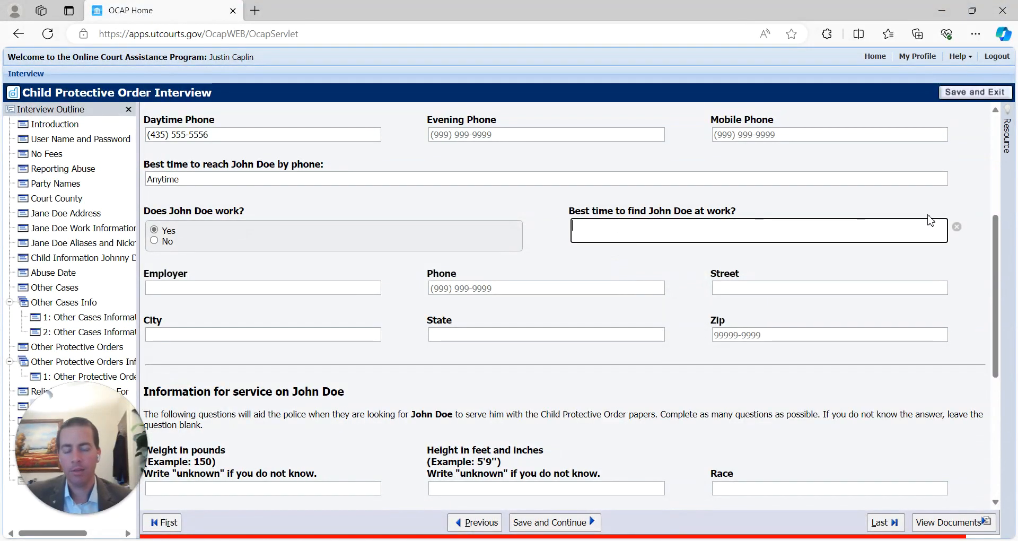
{"action": "type", "text": "Daytime hours"}
{"action": "left_click", "coordinate": [238, 288]}
{"action": "type", "text": "Job Inc."}
{"action": "key", "text": "Tab"}
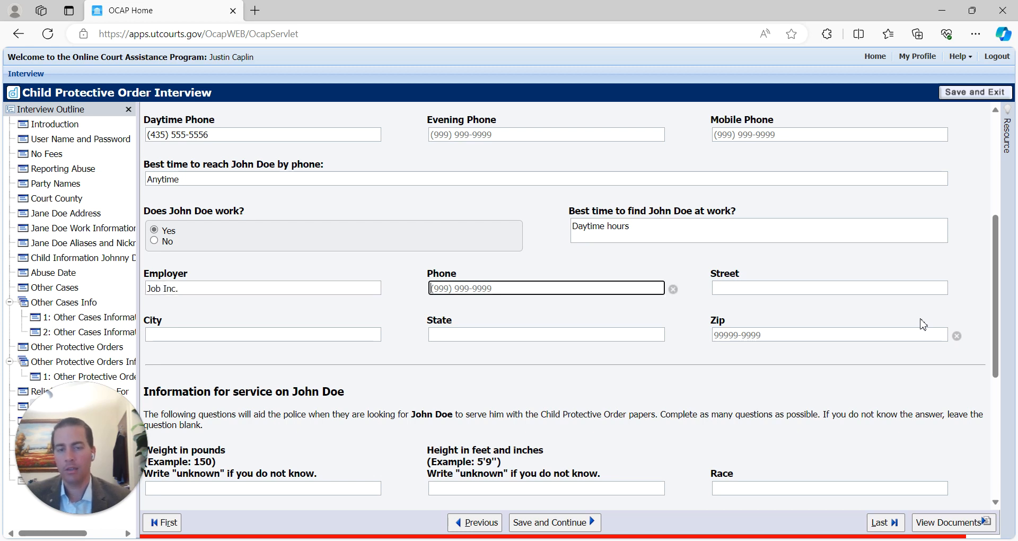
{"action": "type", "text": "(43"}
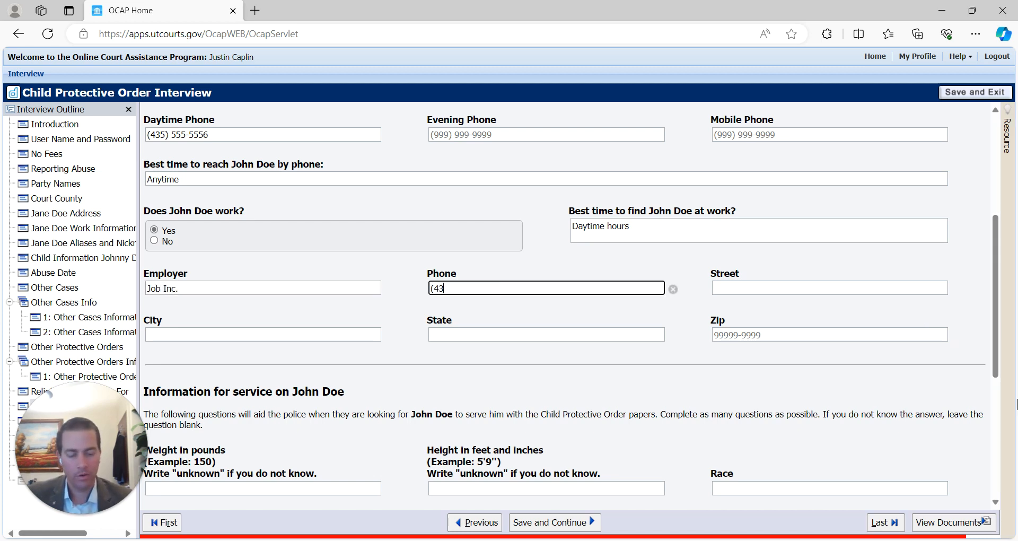
{"action": "type", "text": "5) 5"}
{"action": "key", "text": "BackSpace"}
{"action": "type", "text": ") 555-555"}
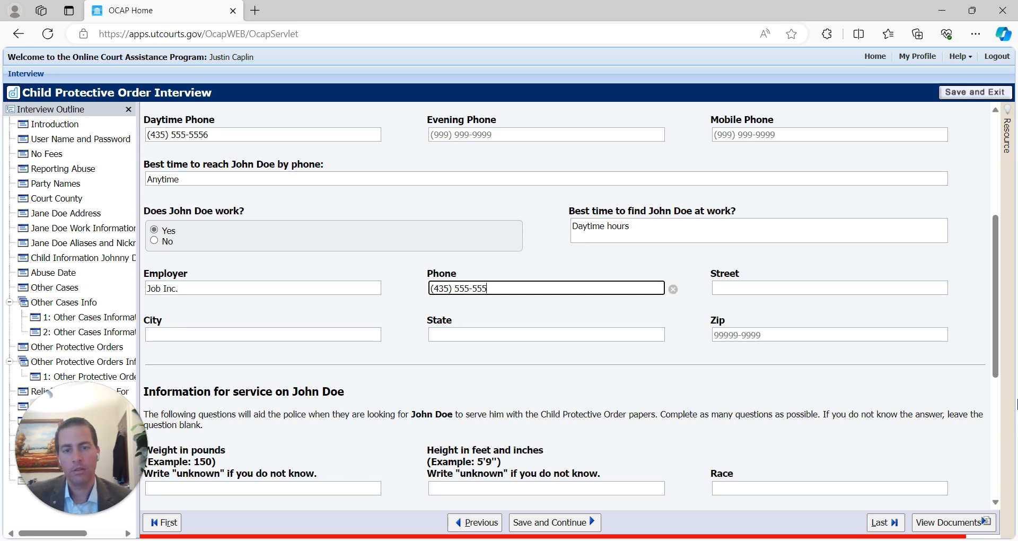
{"action": "type", "text": "7"}
- Enter the work street address with city Hurricane, state Utah and zip 84770
{"action": "key", "text": "Tab"}
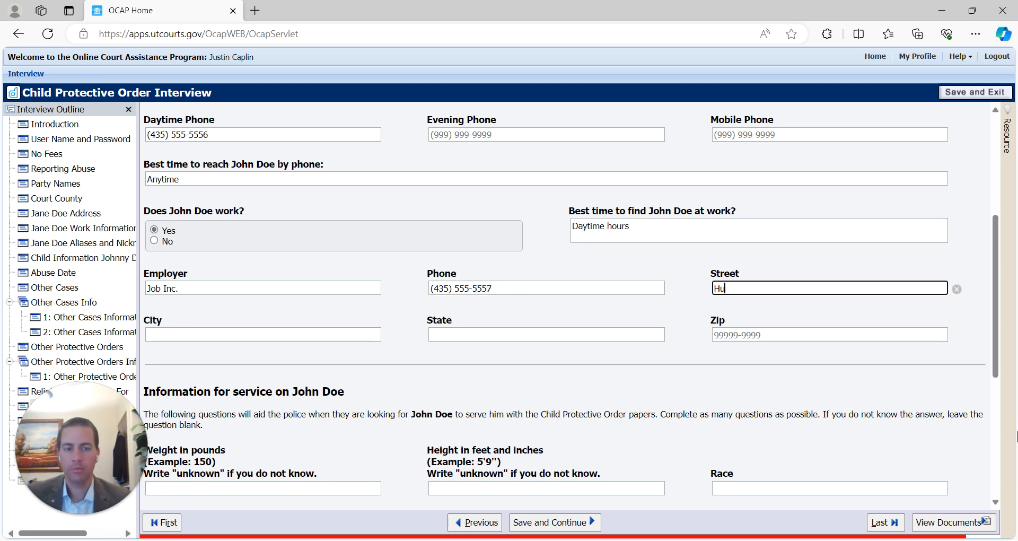
{"action": "type", "text": "123 Main S"}
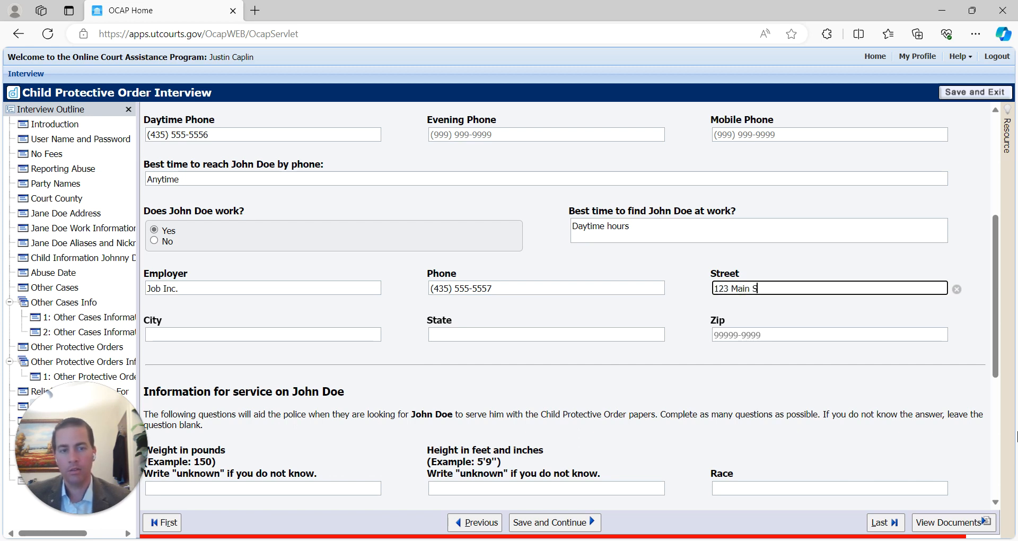
{"action": "type", "text": "t"}
{"action": "key", "text": "Tab"}
{"action": "type", "text": "Hurricane"}
{"action": "key", "text": "Tab"}
{"action": "type", "text": "Utah"}
{"action": "key", "text": "Tab"}
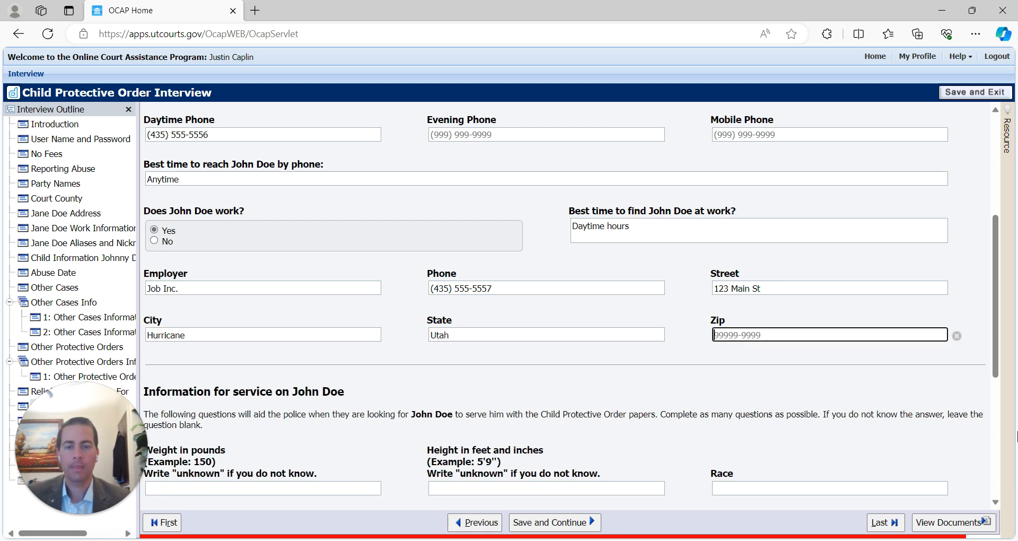
{"action": "type", "text": "847"}
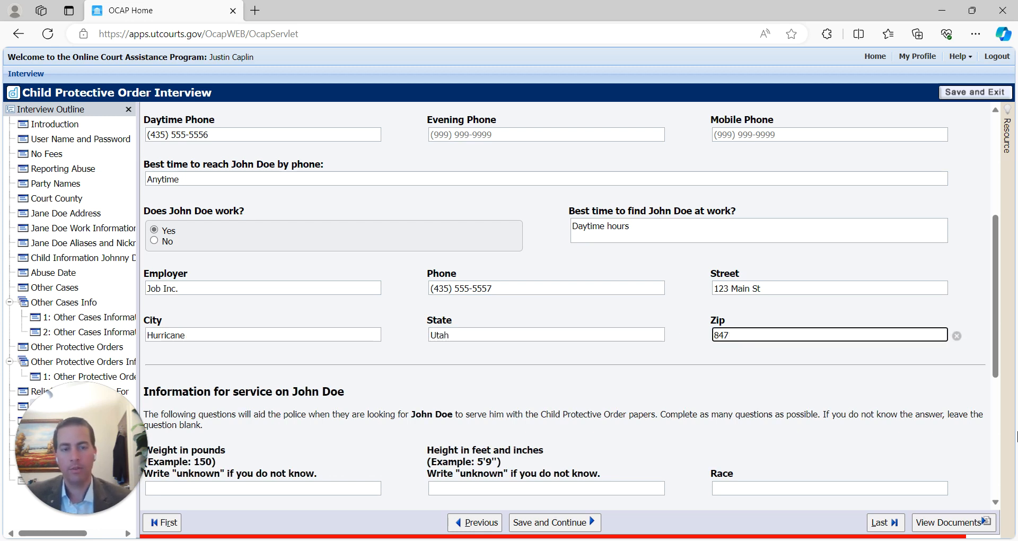
{"action": "key", "text": "BackSpace"}
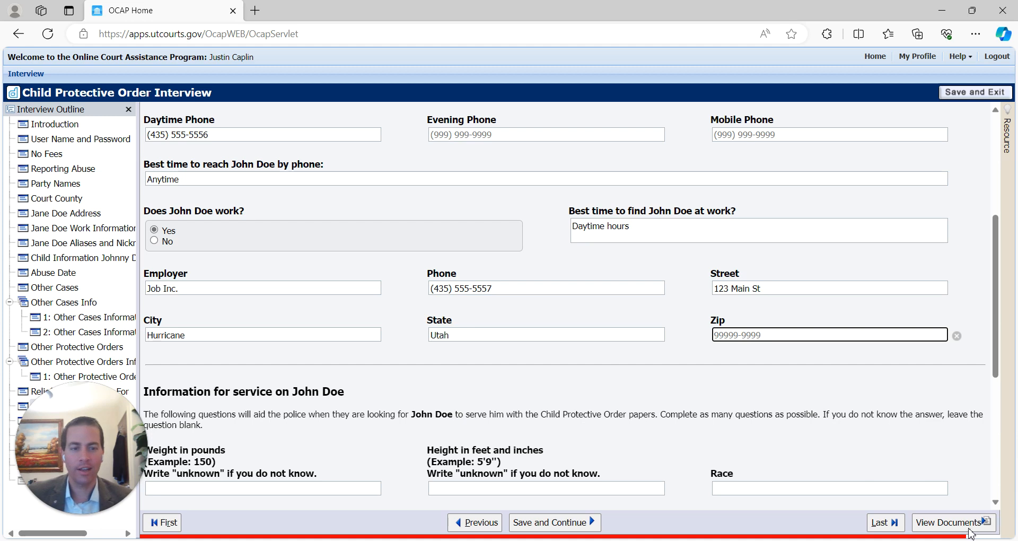
{"action": "type", "text": "84"}
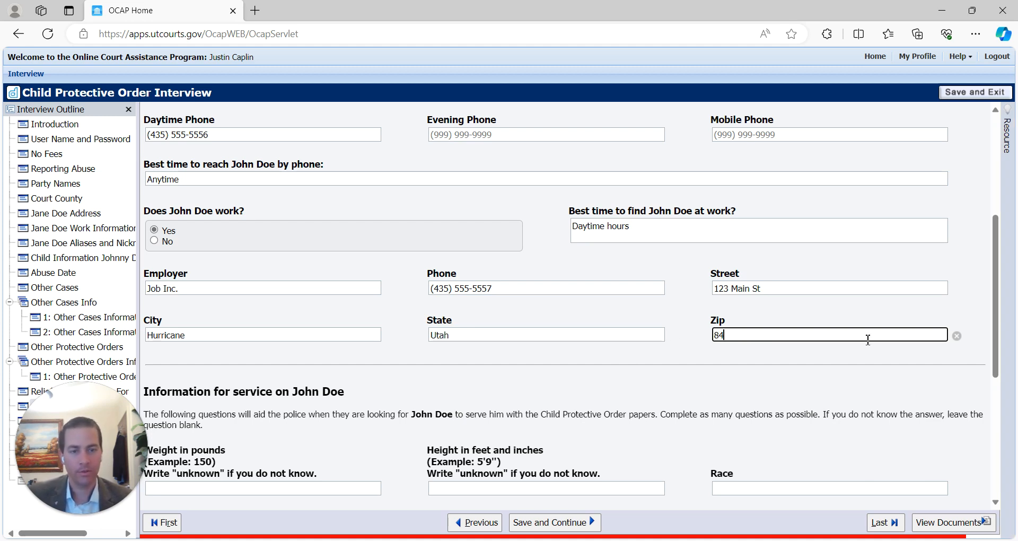
{"action": "type", "text": "770"}
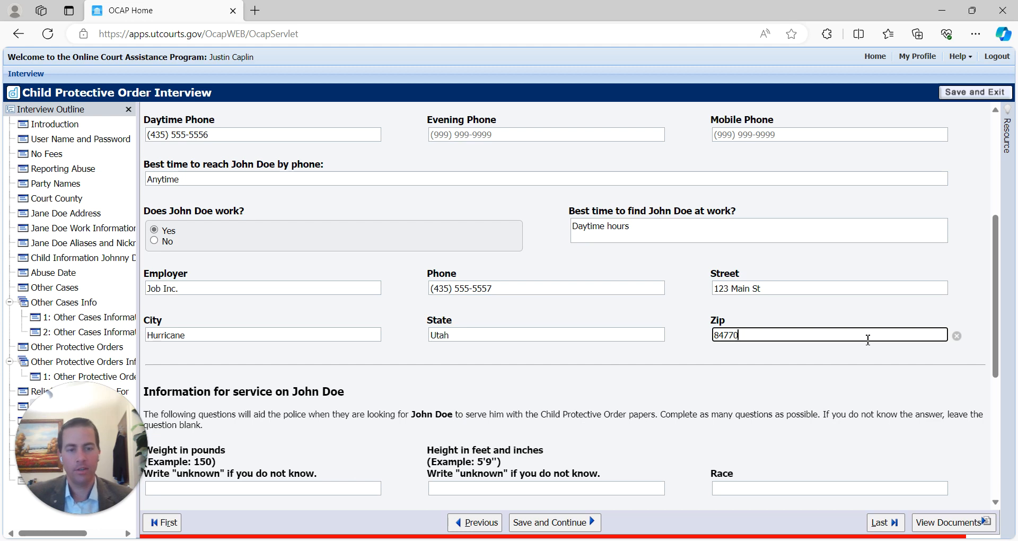
{"action": "key", "text": "Tab"}
{"action": "scroll", "coordinate": [487, 346], "scroll_direction": "down", "scroll_amount": 3}
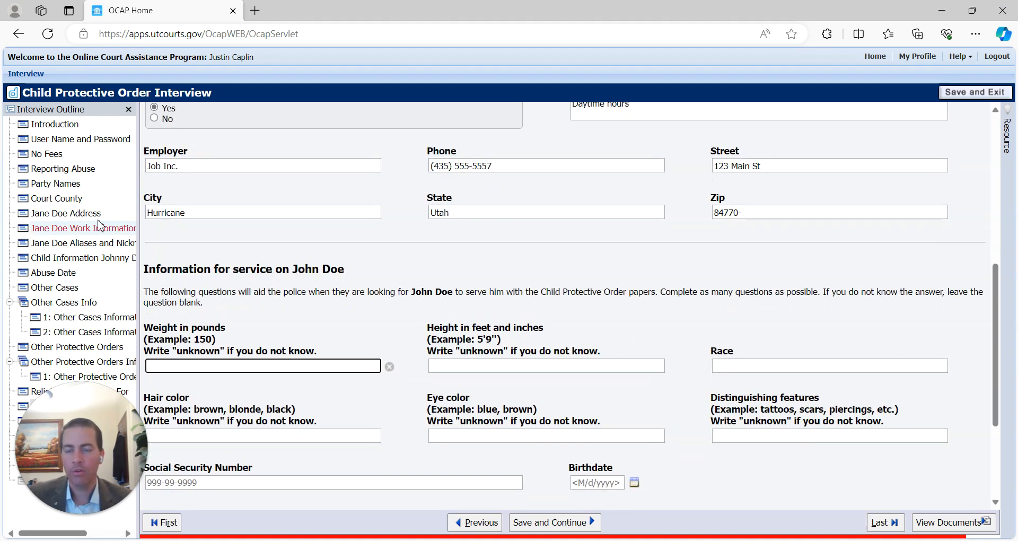
- Describe him as 190 lbs, 6', White, brown hair, brown eyes, with a Virgin Mary arm tattoo
{"action": "scroll", "coordinate": [306, 297], "scroll_direction": "down", "scroll_amount": 3}
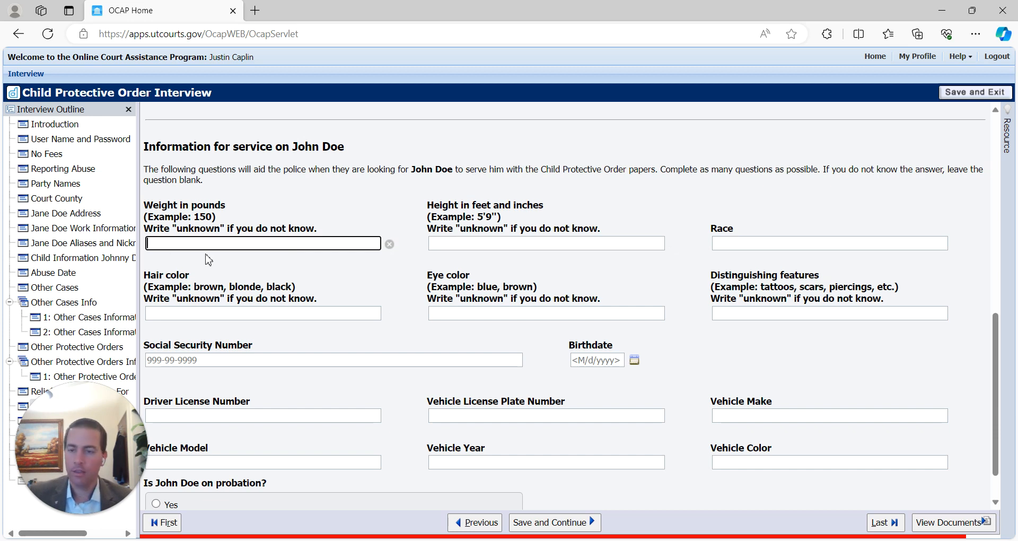
{"action": "key", "text": "Tab"}
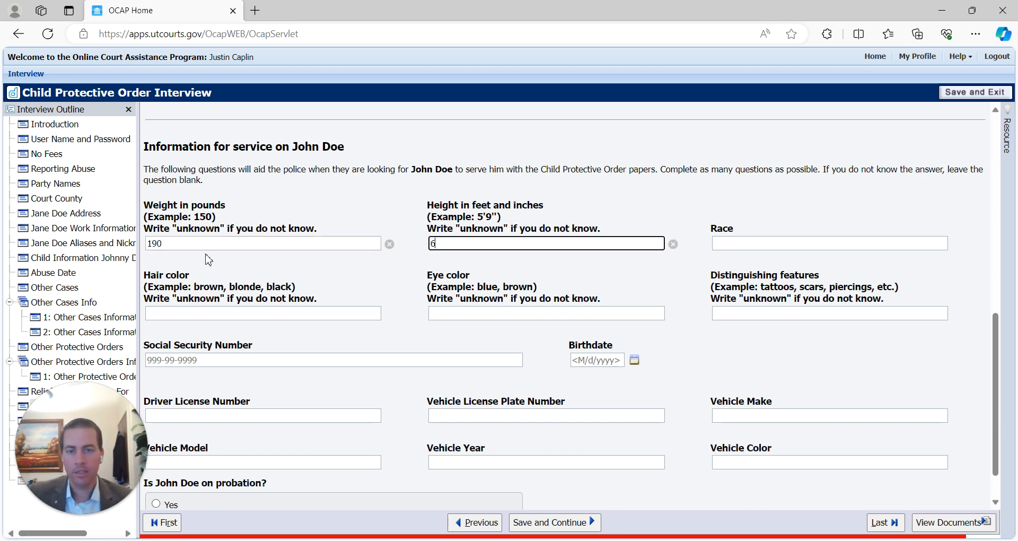
{"action": "key", "text": "Tab"}
{"action": "key", "text": "shift+Tab"}
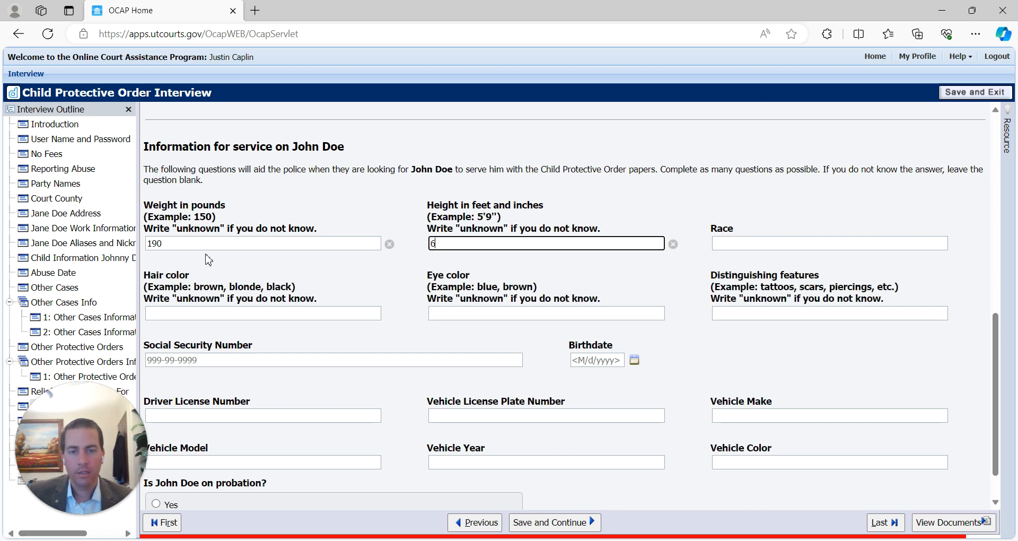
{"action": "key", "text": "Tab"}
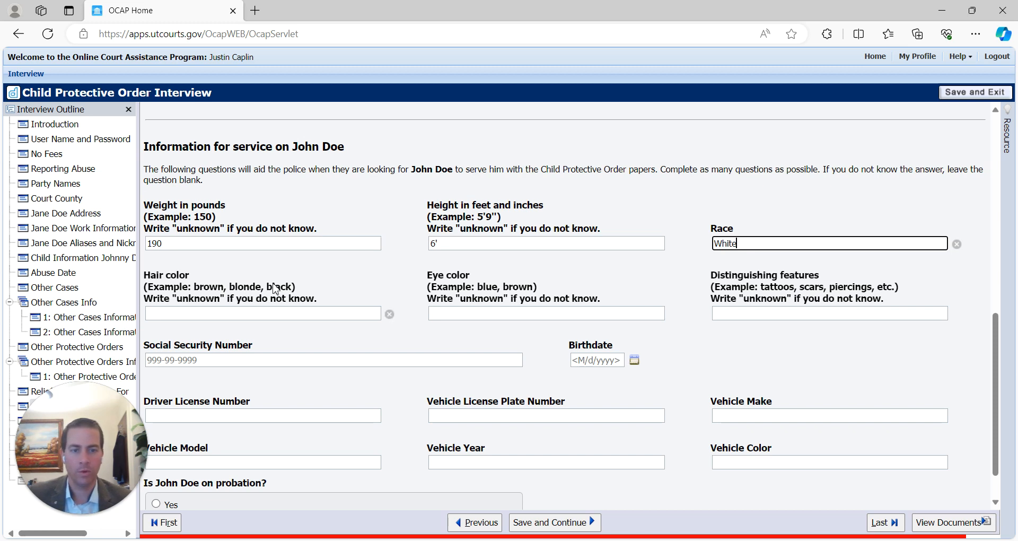
{"action": "left_click", "coordinate": [180, 311]}
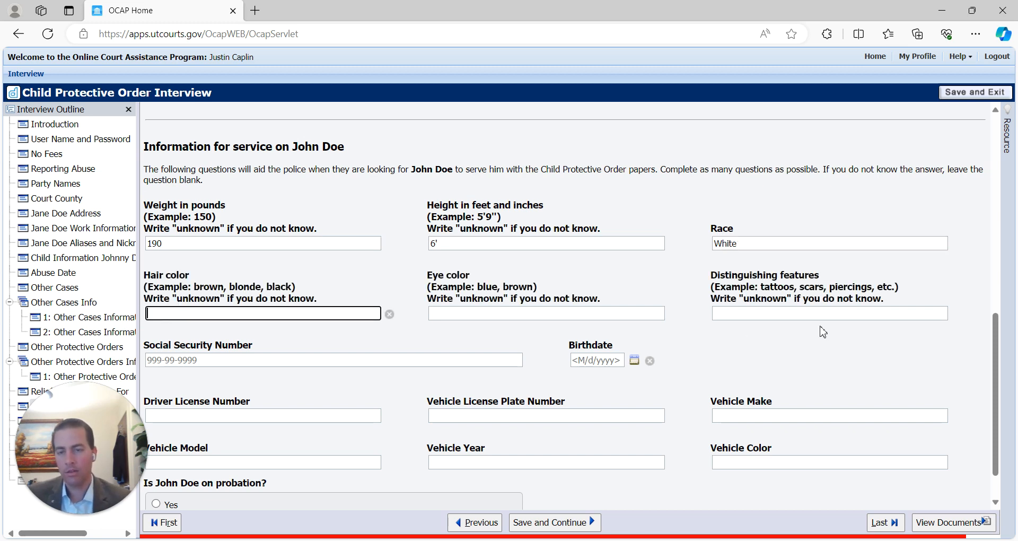
{"action": "type", "text": "Brown"}
{"action": "key", "text": "Tab"}
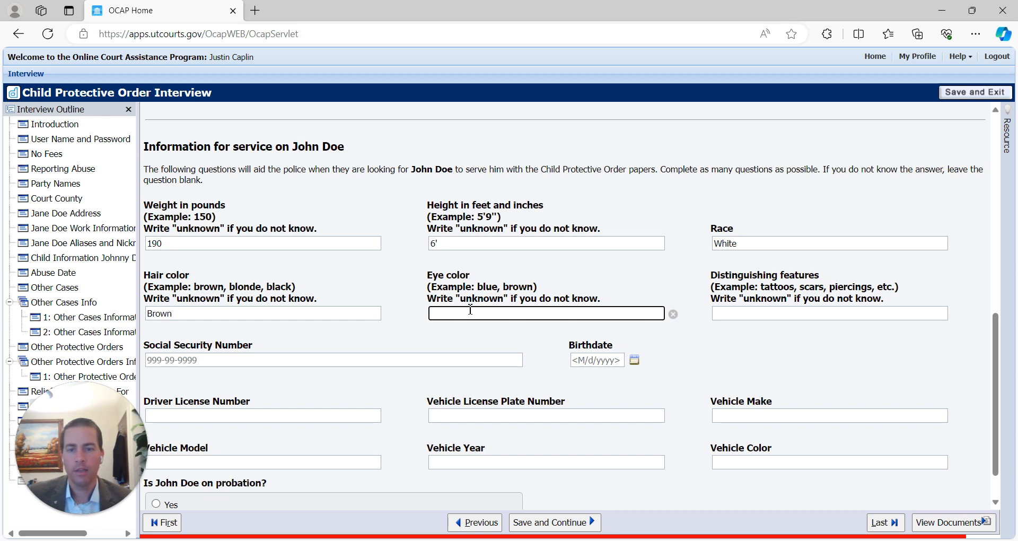
{"action": "type", "text": "Brown"}
{"action": "key", "text": "Tab"}
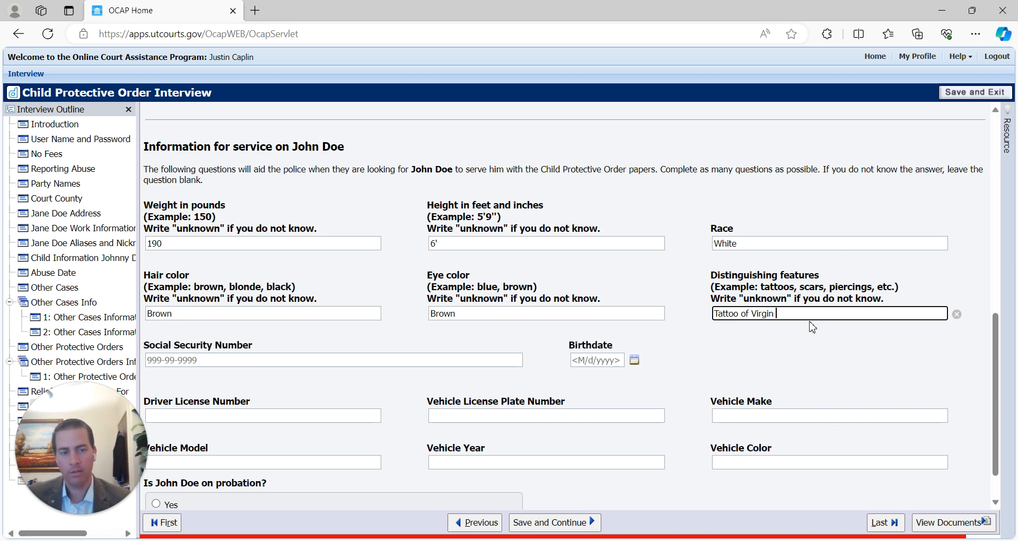
{"action": "key", "text": "Tab"}
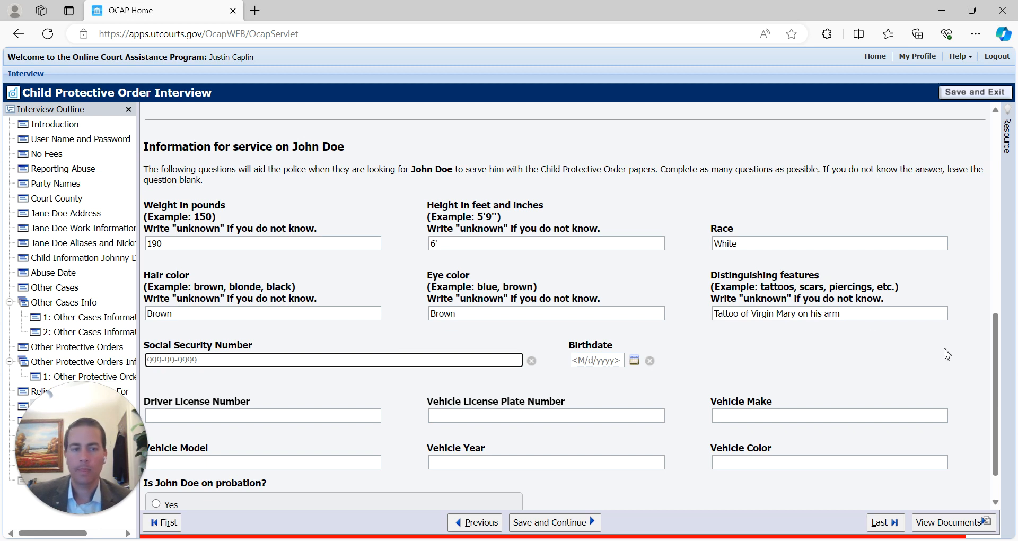
{"action": "left_click", "coordinate": [861, 317]}
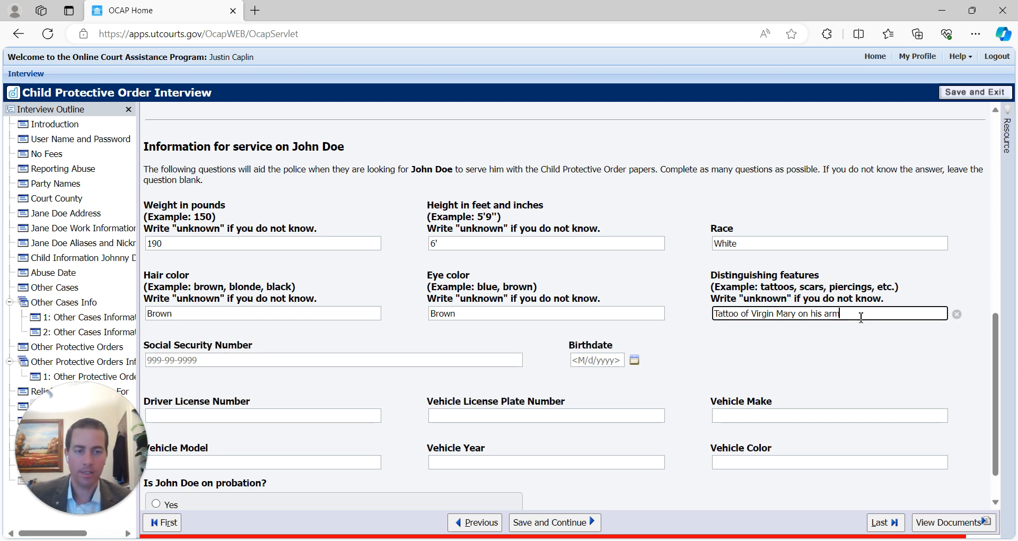
{"action": "left_click", "coordinate": [181, 361]}
{"action": "scroll", "coordinate": [389, 357], "scroll_direction": "down", "scroll_amount": 1}
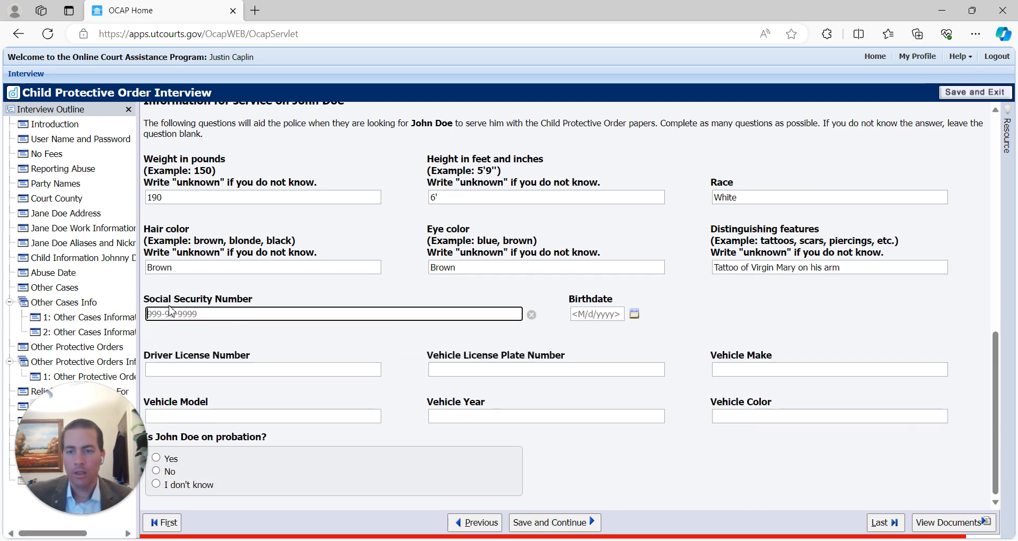
{"action": "left_click", "coordinate": [594, 317]}
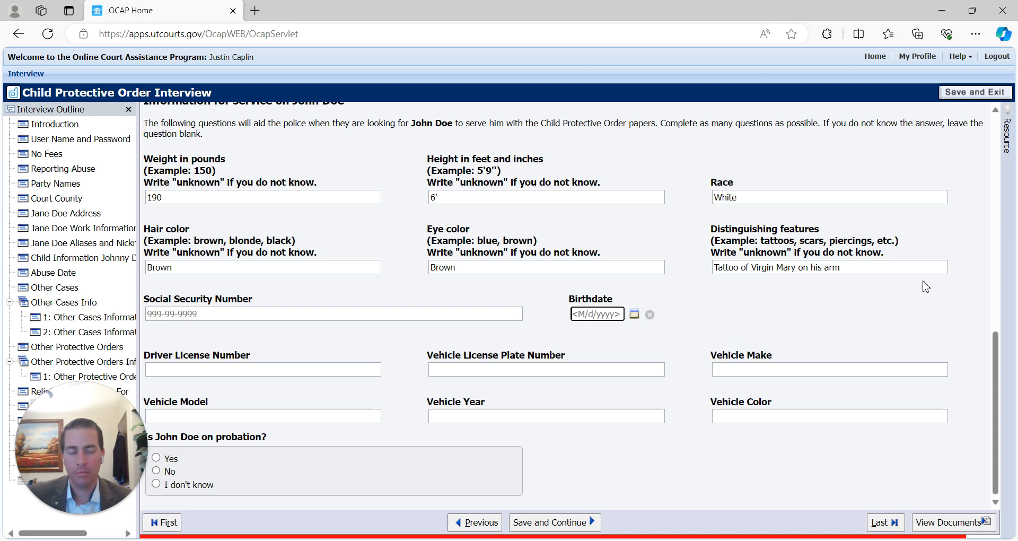
{"action": "type", "text": "12/1/1988"}
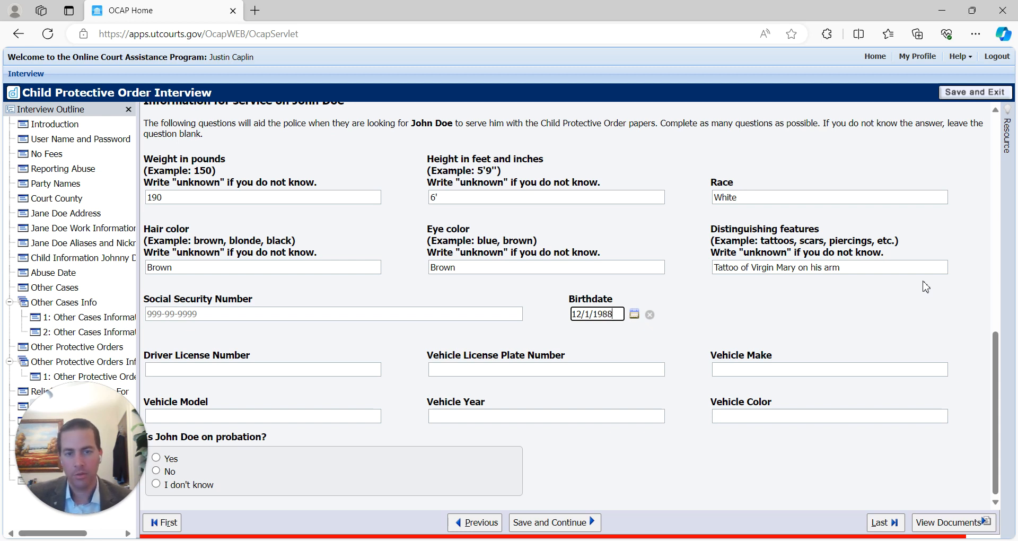
{"action": "key", "text": "Tab"}
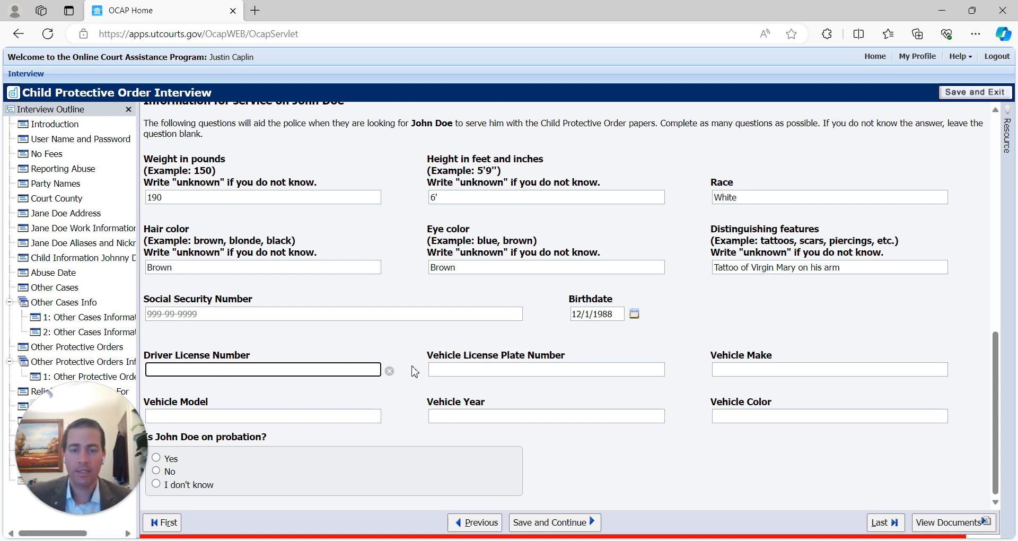
{"action": "left_click", "coordinate": [539, 367]}
- Record his vehicle as a blue 2015 Ford F250, answer No to probation, and save
{"action": "left_click", "coordinate": [753, 369]}
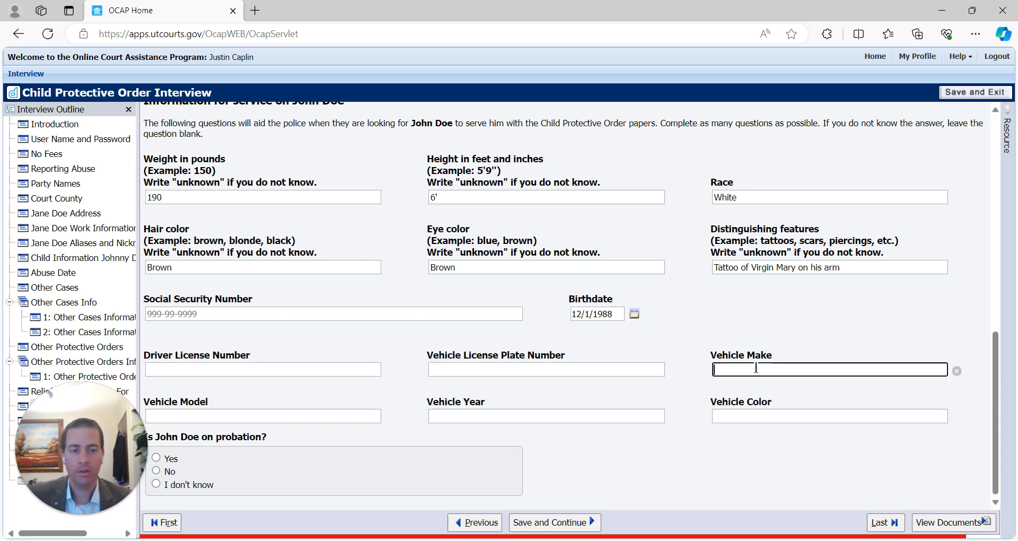
{"action": "type", "text": "Ford"}
{"action": "key", "text": "Tab"}
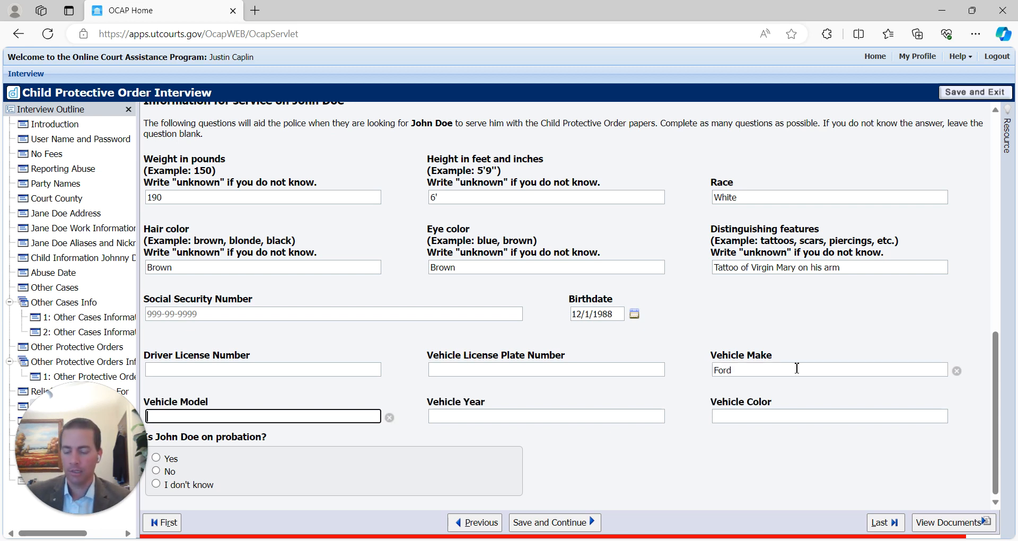
{"action": "type", "text": "F250"}
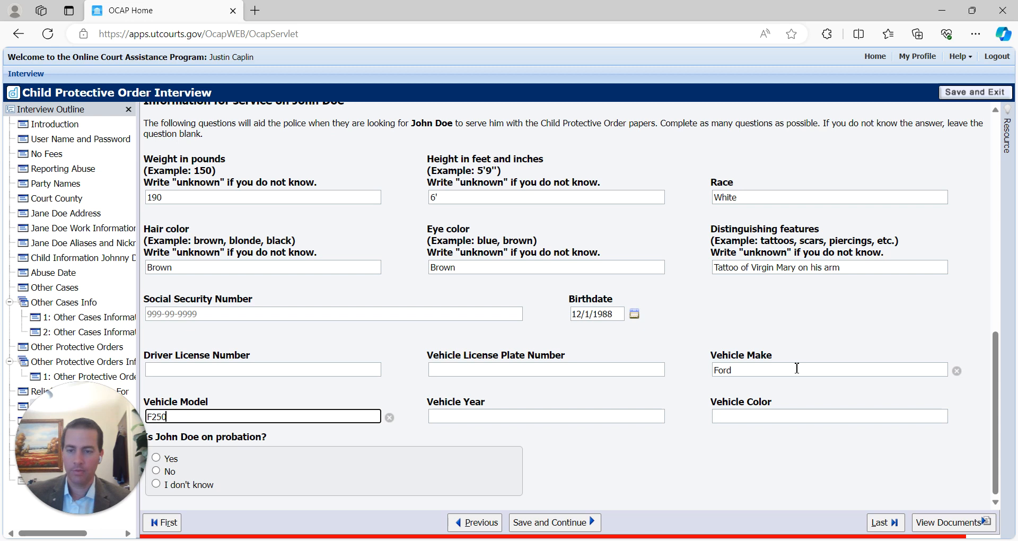
{"action": "key", "text": "Tab"}
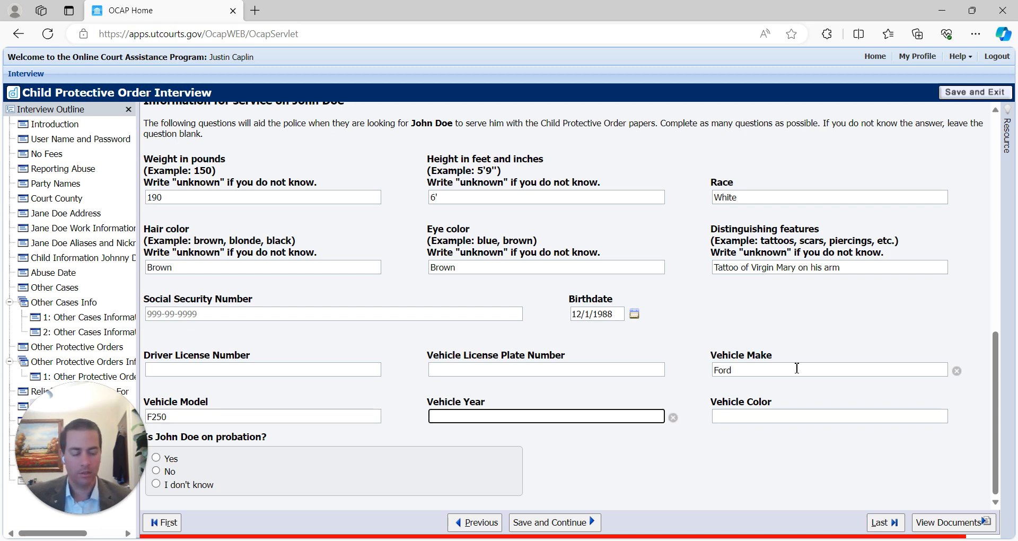
{"action": "key", "text": "Tab"}
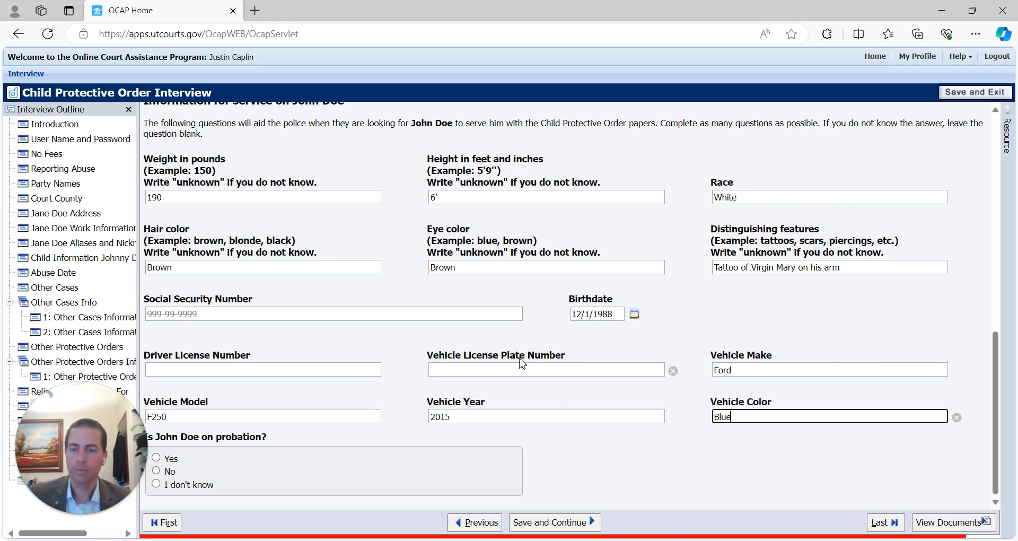
{"action": "type", "text": "Blue"}
{"action": "left_click", "coordinate": [157, 472]}
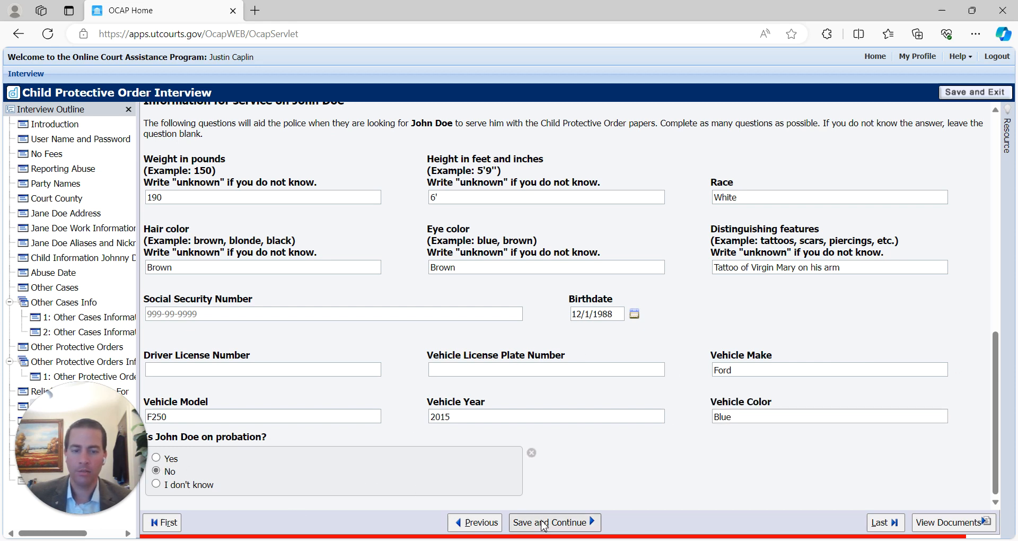
{"action": "left_click", "coordinate": [536, 522]}
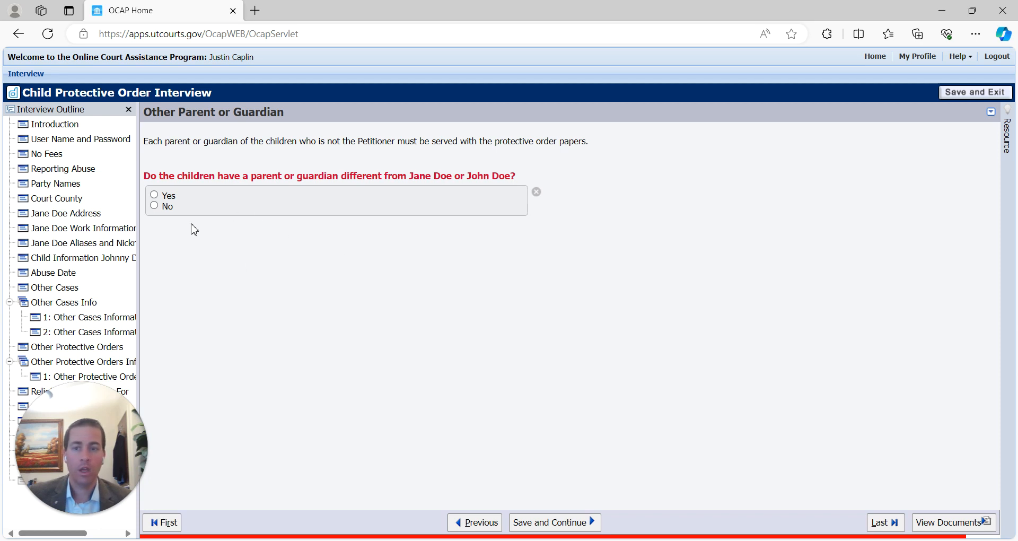
- Answer No to the children having another parent or guardian and save the page
{"action": "left_click", "coordinate": [154, 195]}
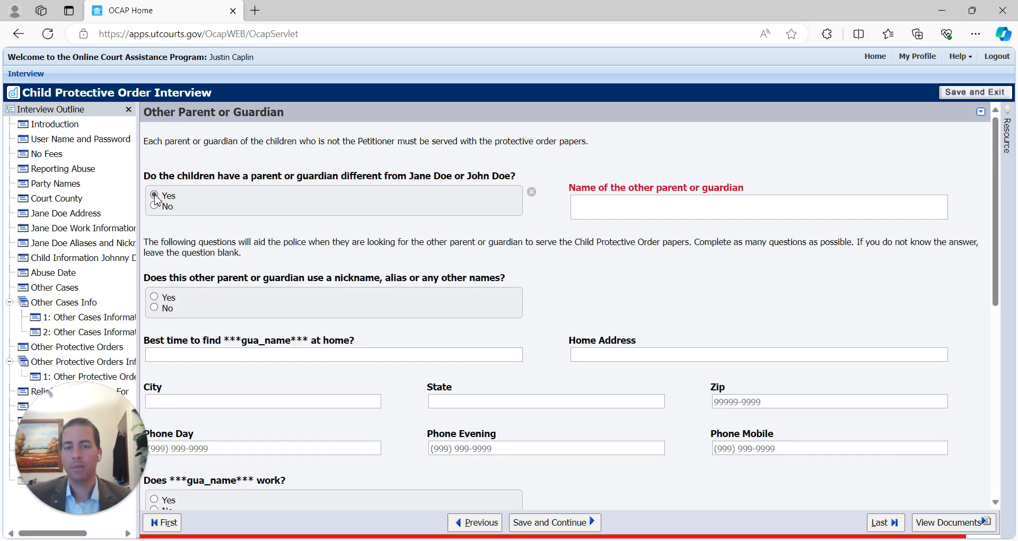
{"action": "scroll", "coordinate": [536, 261], "scroll_direction": "down", "scroll_amount": 1}
{"action": "scroll", "coordinate": [535, 260], "scroll_direction": "down", "scroll_amount": 7}
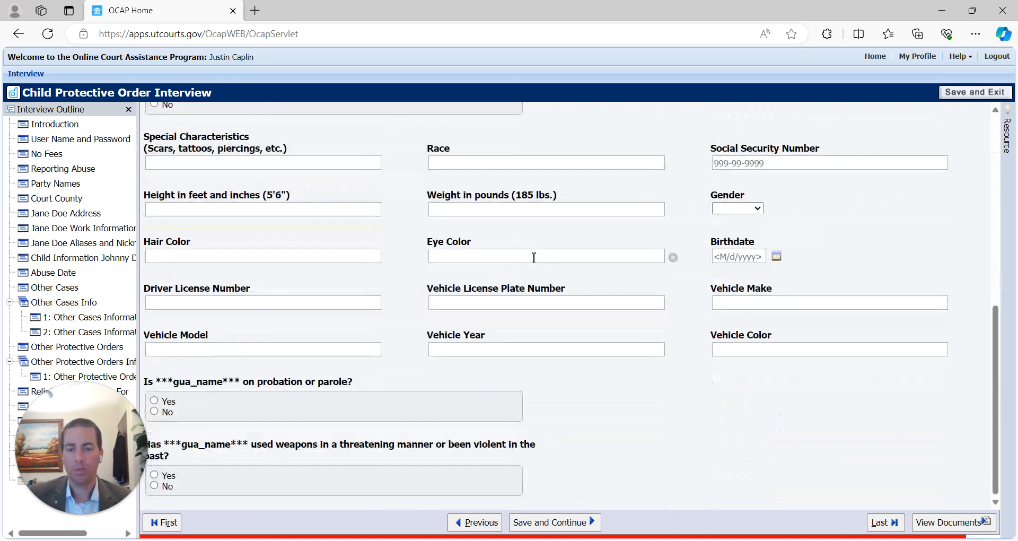
{"action": "scroll", "coordinate": [504, 324], "scroll_direction": "up", "scroll_amount": 8}
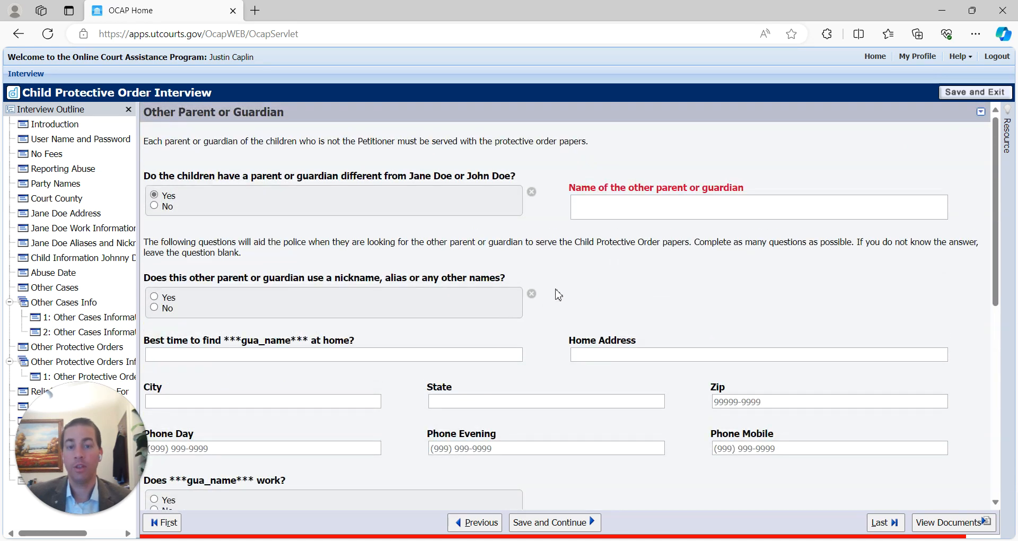
{"action": "left_click", "coordinate": [154, 206]}
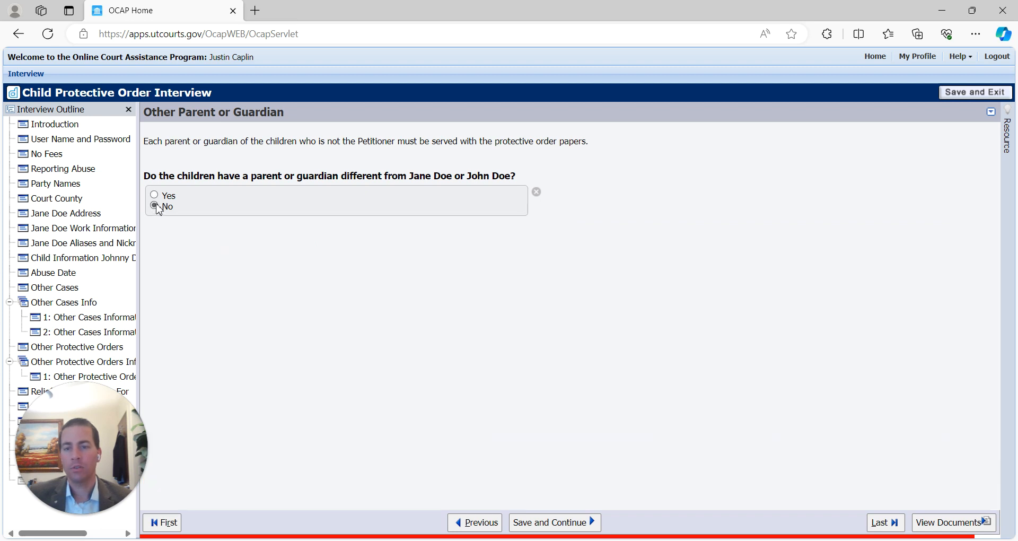
{"action": "left_click", "coordinate": [563, 520]}
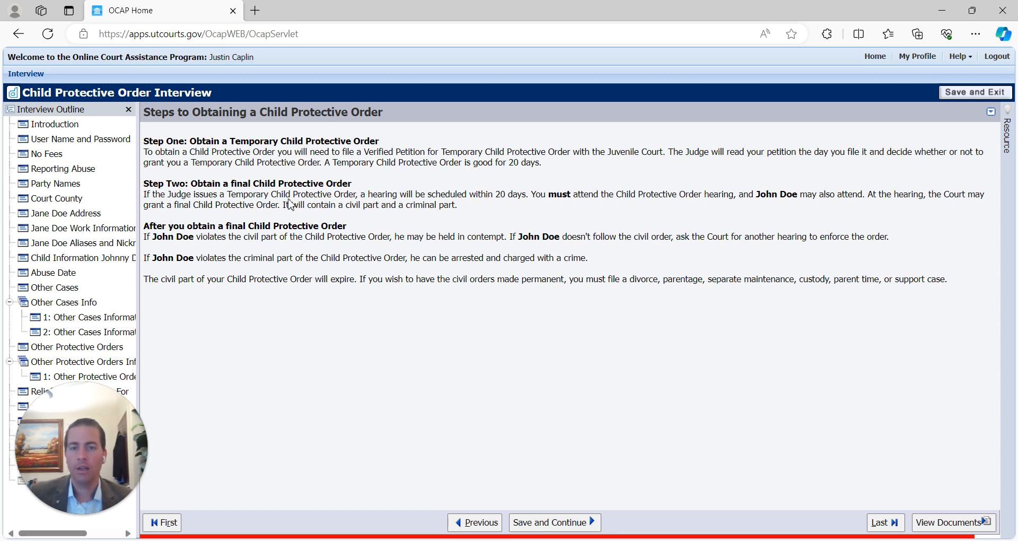
- Go over the temporary and final order steps, then proceed to Signing the Documents
{"action": "left_click_drag", "start_coordinate": [235, 184], "coordinate": [373, 183]}
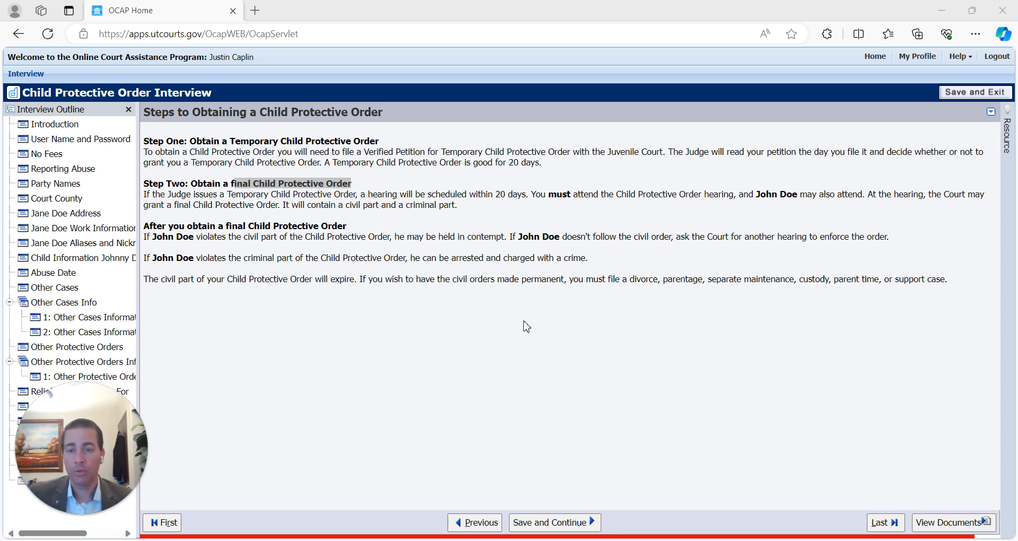
{"action": "left_click_drag", "start_coordinate": [957, 284], "coordinate": [150, 146]}
{"action": "left_click", "coordinate": [645, 327]}
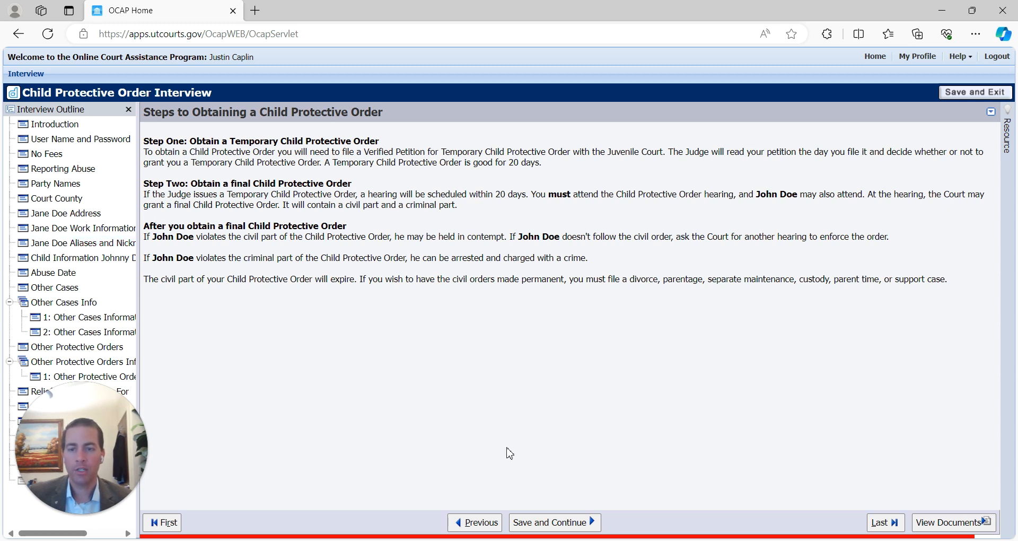
{"action": "left_click", "coordinate": [554, 522]}
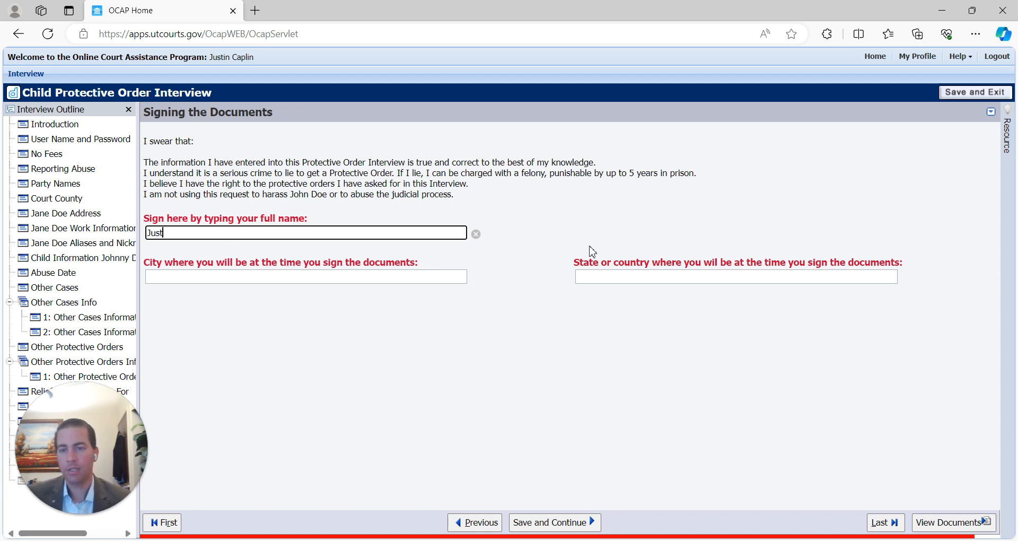
- Finish the signature details, complete the interview and display the assembled 27-page PDF
{"action": "key", "text": "Tab"}
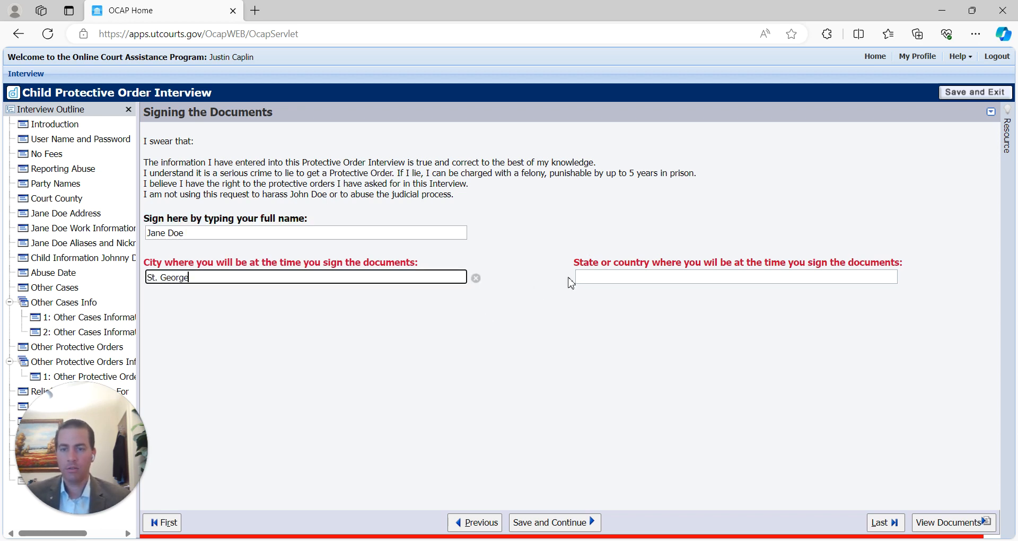
{"action": "key", "text": "Tab"}
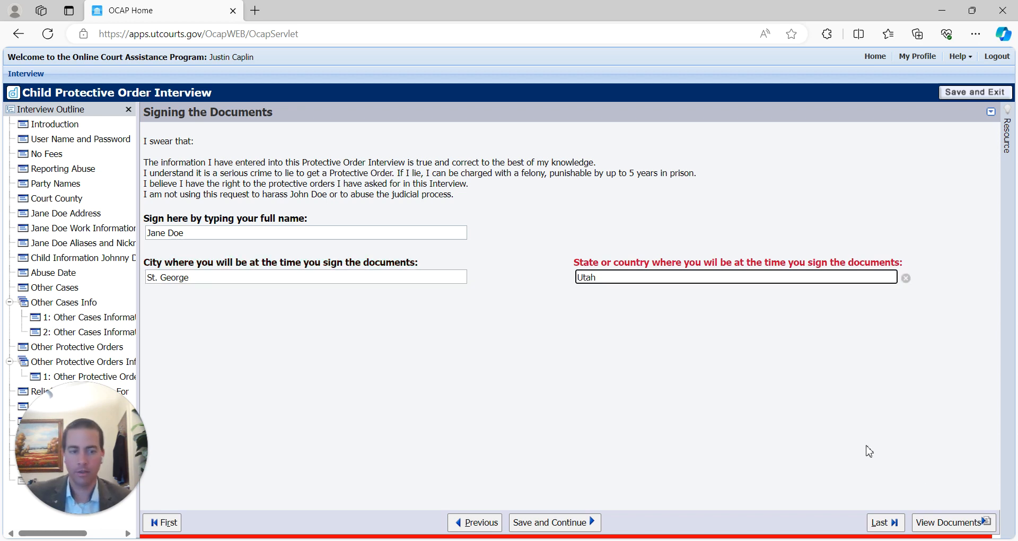
{"action": "left_click", "coordinate": [551, 522]}
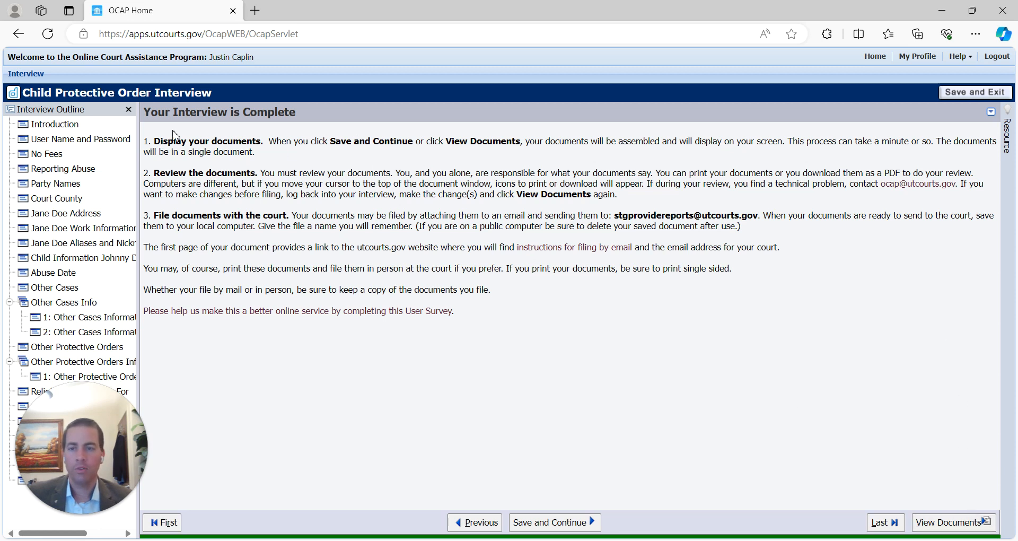
{"action": "left_click", "coordinate": [947, 530]}
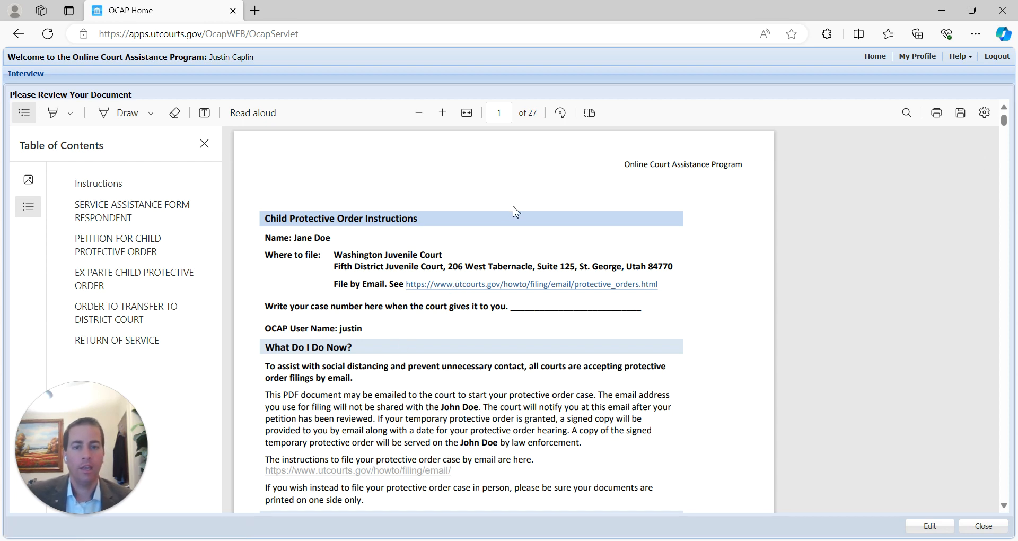
- Close the table of contents and review page 3's Service Assistance Form, highlighting the weapons question
{"action": "left_click", "coordinate": [1005, 124]}
{"action": "left_click_drag", "start_coordinate": [1005, 124], "coordinate": [1012, 154]}
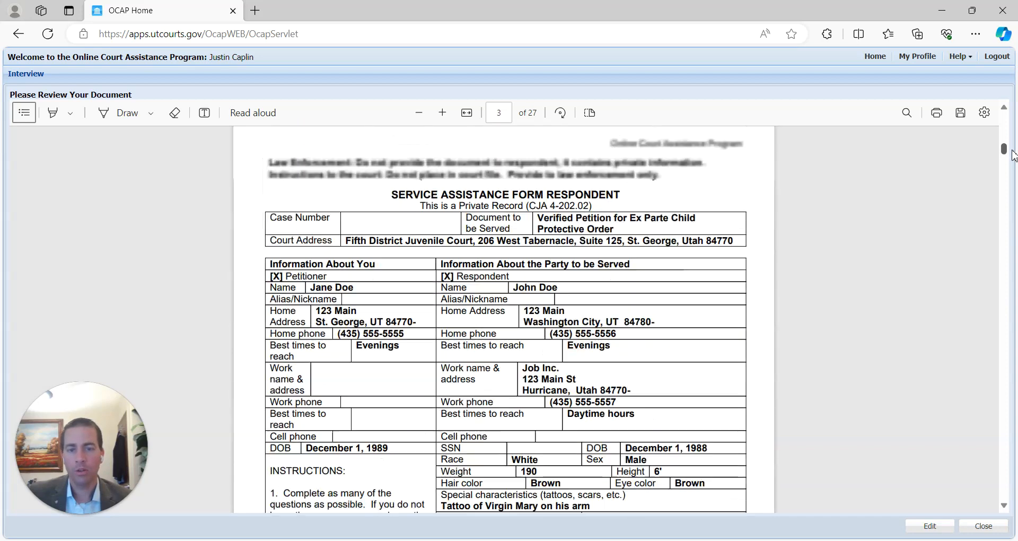
{"action": "scroll", "coordinate": [587, 258], "scroll_direction": "down", "scroll_amount": 2}
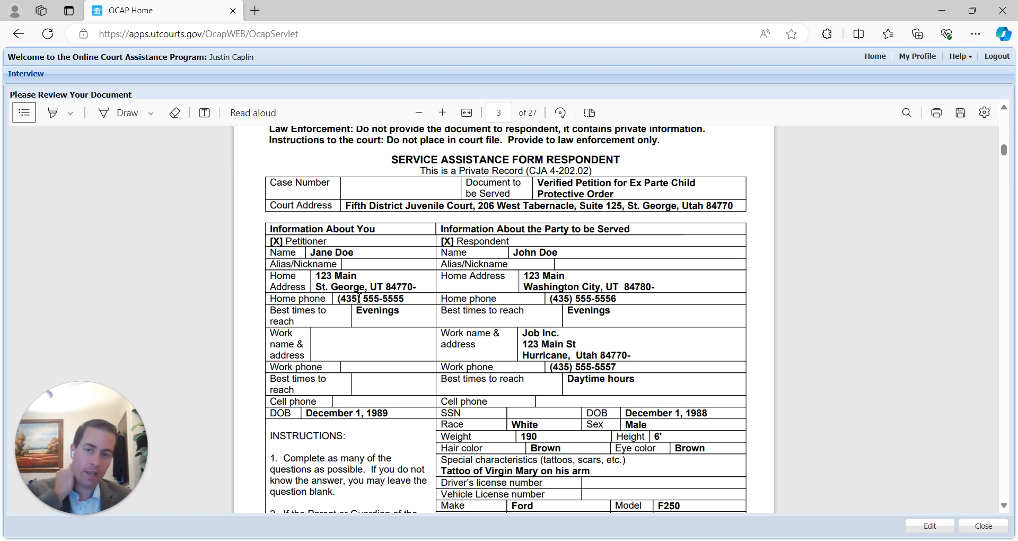
{"action": "scroll", "coordinate": [611, 187], "scroll_direction": "down", "scroll_amount": 2}
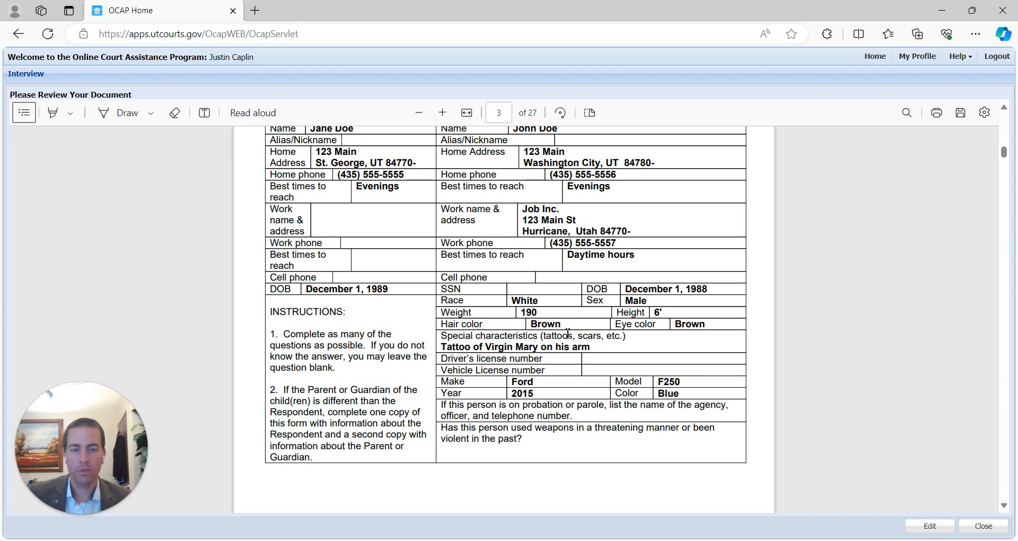
{"action": "scroll", "coordinate": [567, 333], "scroll_direction": "down", "scroll_amount": 12}
{"action": "scroll", "coordinate": [554, 279], "scroll_direction": "up", "scroll_amount": 7}
{"action": "scroll", "coordinate": [554, 279], "scroll_direction": "up", "scroll_amount": 5}
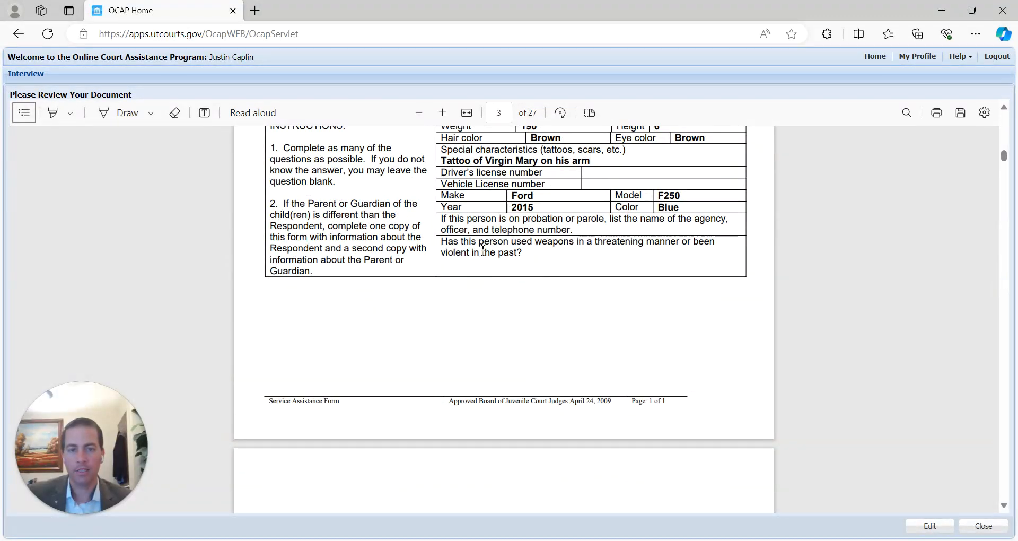
{"action": "left_click_drag", "start_coordinate": [447, 243], "coordinate": [545, 260]}
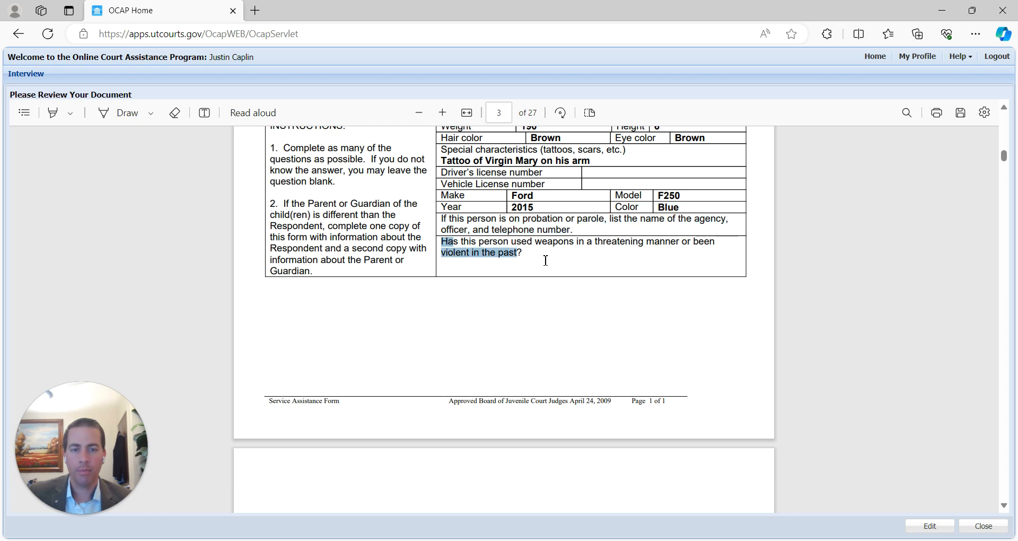
{"action": "left_click", "coordinate": [485, 298]}
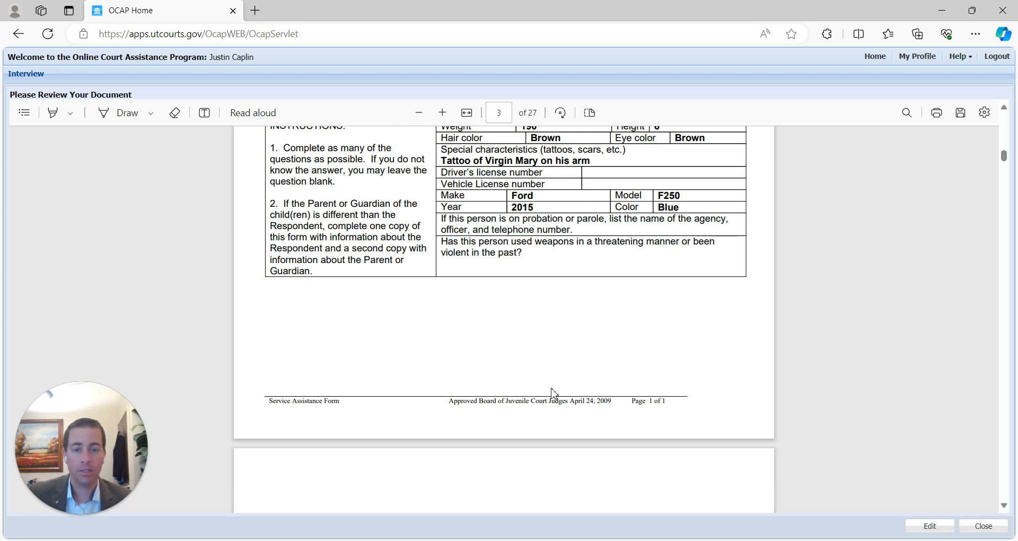
- Highlight the form title and served-document details, then scroll on to page 4's Verified Petition
{"action": "scroll", "coordinate": [552, 391], "scroll_direction": "up", "scroll_amount": 5}
{"action": "scroll", "coordinate": [530, 360], "scroll_direction": "down", "scroll_amount": 2}
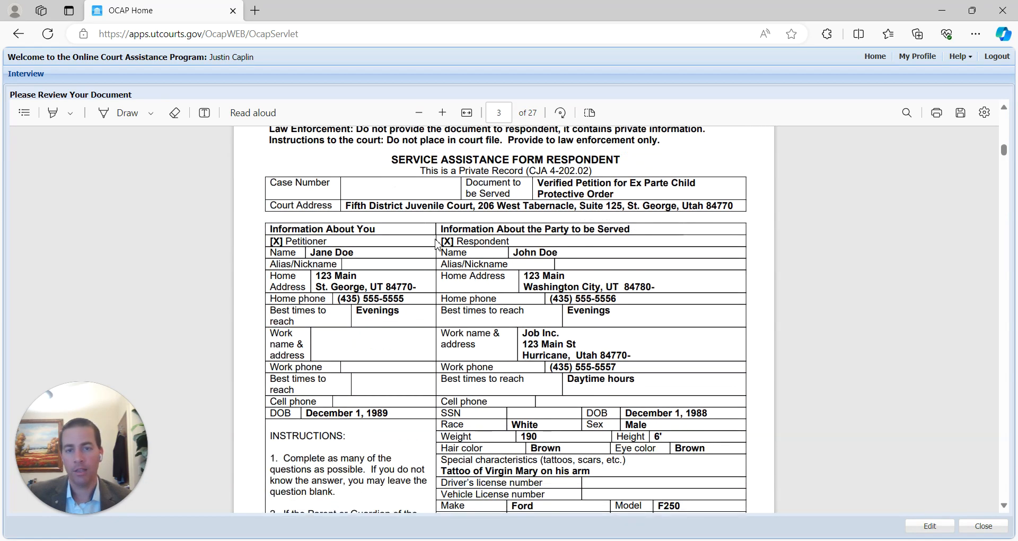
{"action": "left_click_drag", "start_coordinate": [393, 158], "coordinate": [510, 194]}
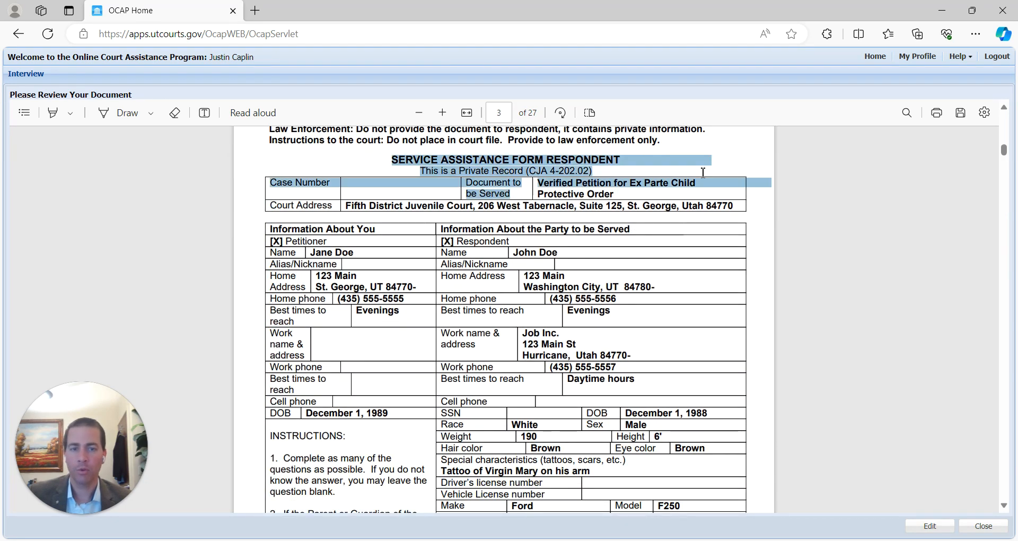
{"action": "scroll", "coordinate": [557, 424], "scroll_direction": "up", "scroll_amount": 1}
{"action": "scroll", "coordinate": [557, 424], "scroll_direction": "down", "scroll_amount": 6}
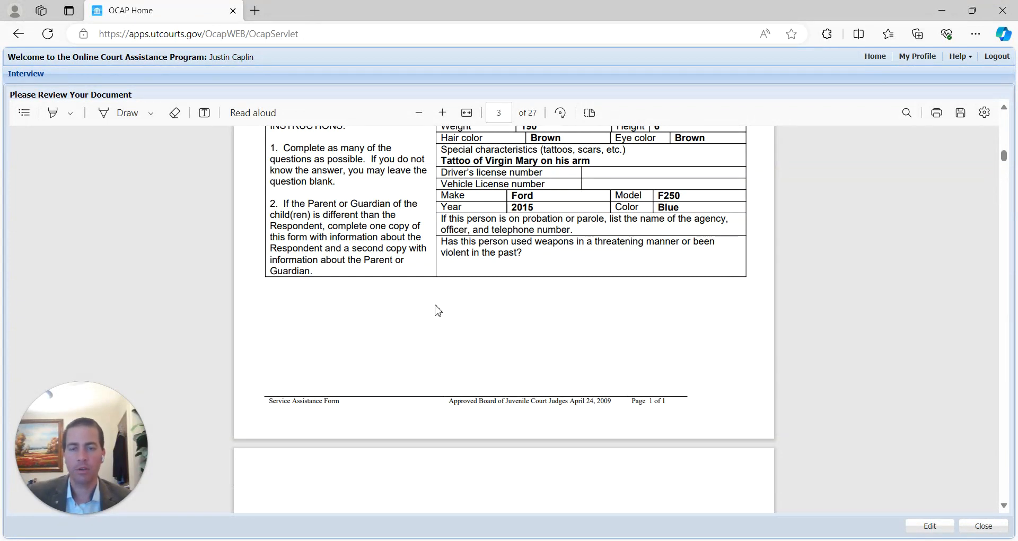
{"action": "scroll", "coordinate": [583, 298], "scroll_direction": "down", "scroll_amount": 6}
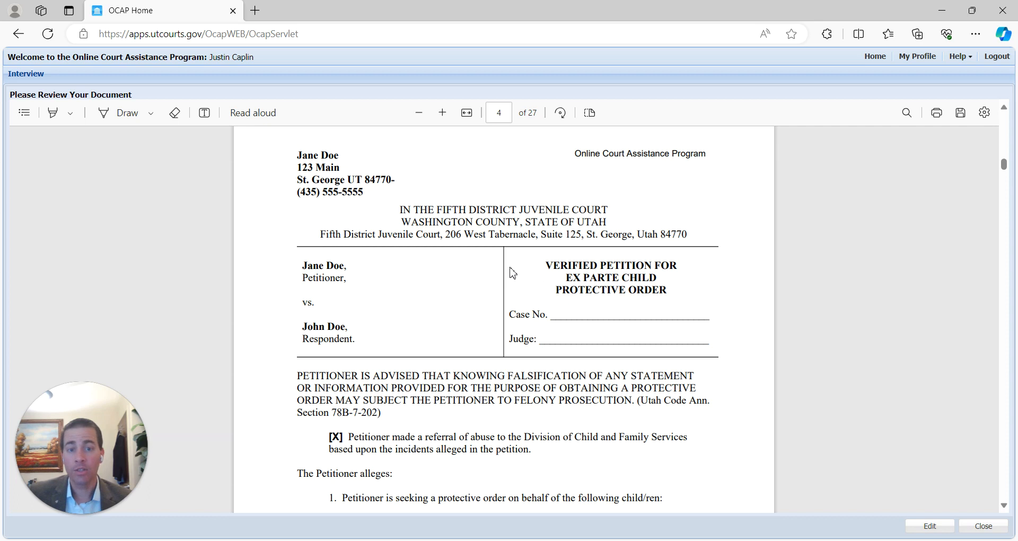
- Scroll through pages 4 and 5 to the February 9, 2024 Washington City abuse account
{"action": "scroll", "coordinate": [472, 268], "scroll_direction": "down", "scroll_amount": 3}
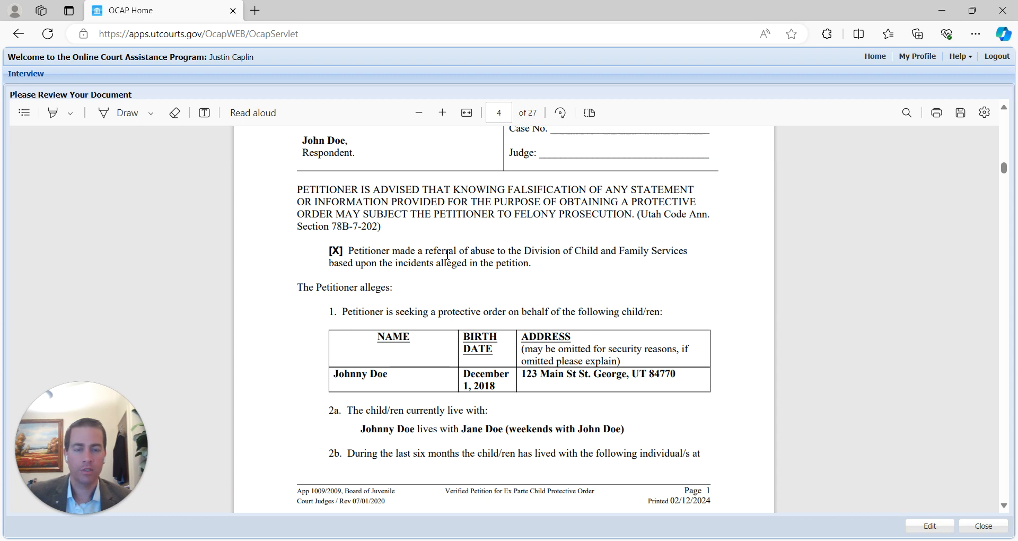
{"action": "scroll", "coordinate": [398, 293], "scroll_direction": "down", "scroll_amount": 2}
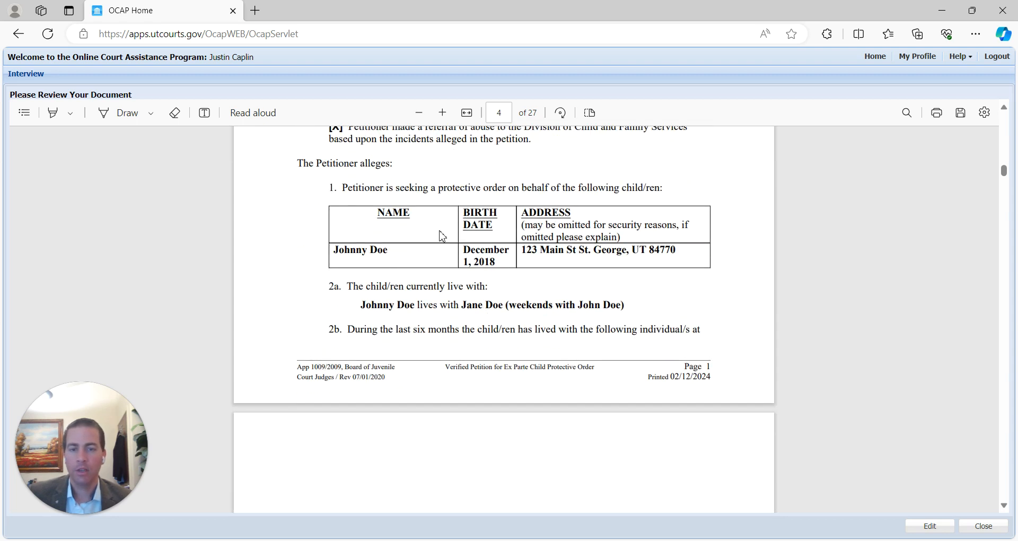
{"action": "scroll", "coordinate": [638, 223], "scroll_direction": "down", "scroll_amount": 3}
{"action": "scroll", "coordinate": [463, 244], "scroll_direction": "up", "scroll_amount": 2}
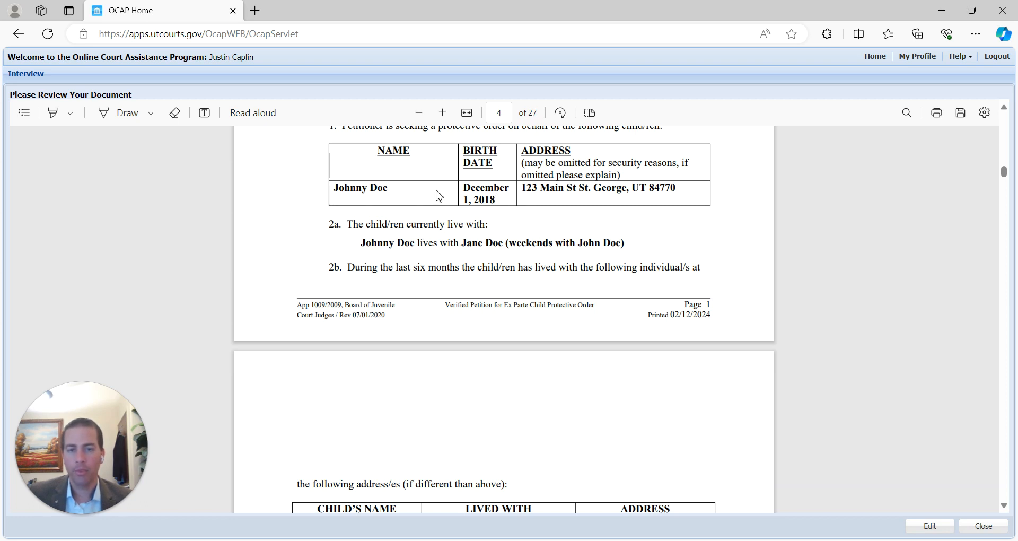
{"action": "scroll", "coordinate": [615, 288], "scroll_direction": "down", "scroll_amount": 2}
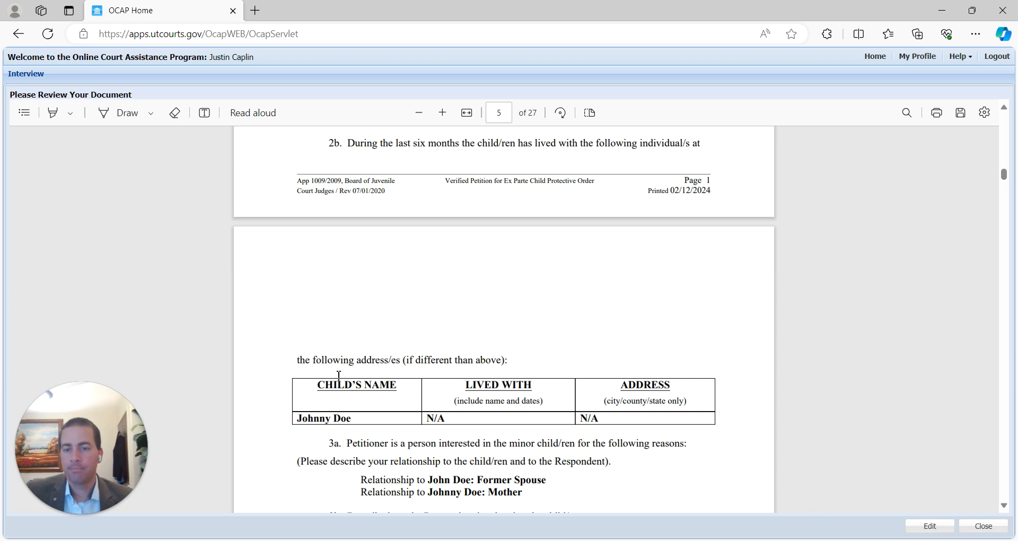
{"action": "scroll", "coordinate": [428, 410], "scroll_direction": "down", "scroll_amount": 3}
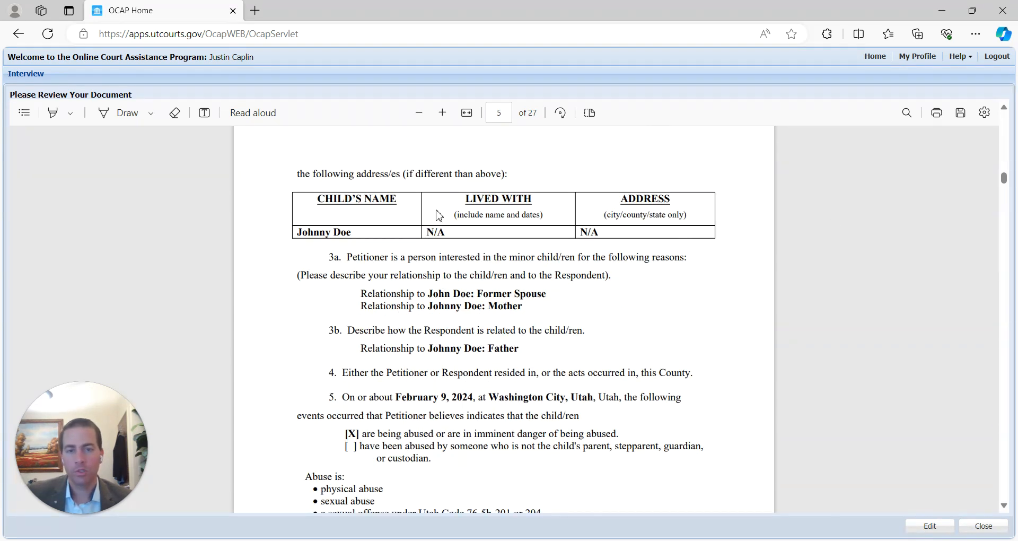
{"action": "scroll", "coordinate": [411, 215], "scroll_direction": "down", "scroll_amount": 1}
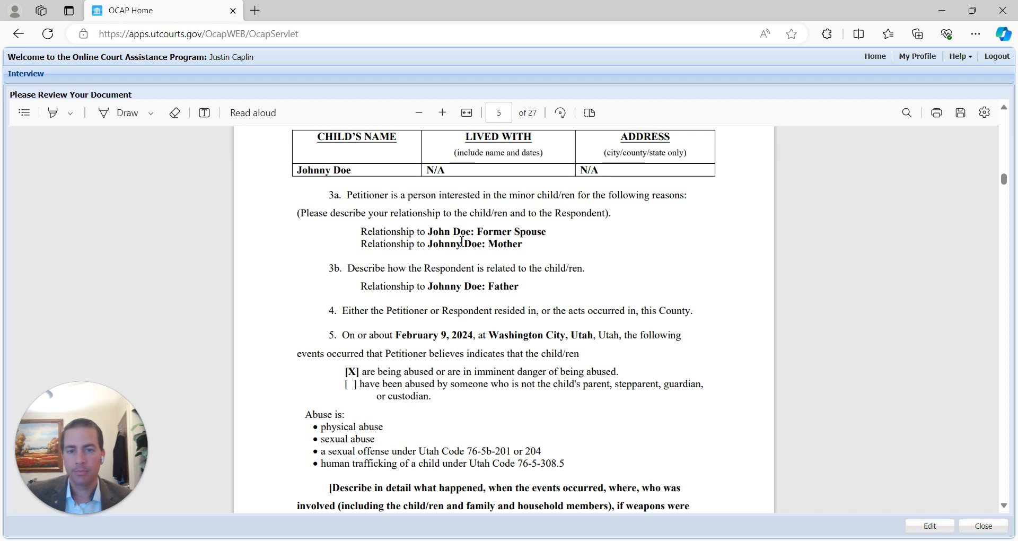
{"action": "scroll", "coordinate": [450, 302], "scroll_direction": "down", "scroll_amount": 3}
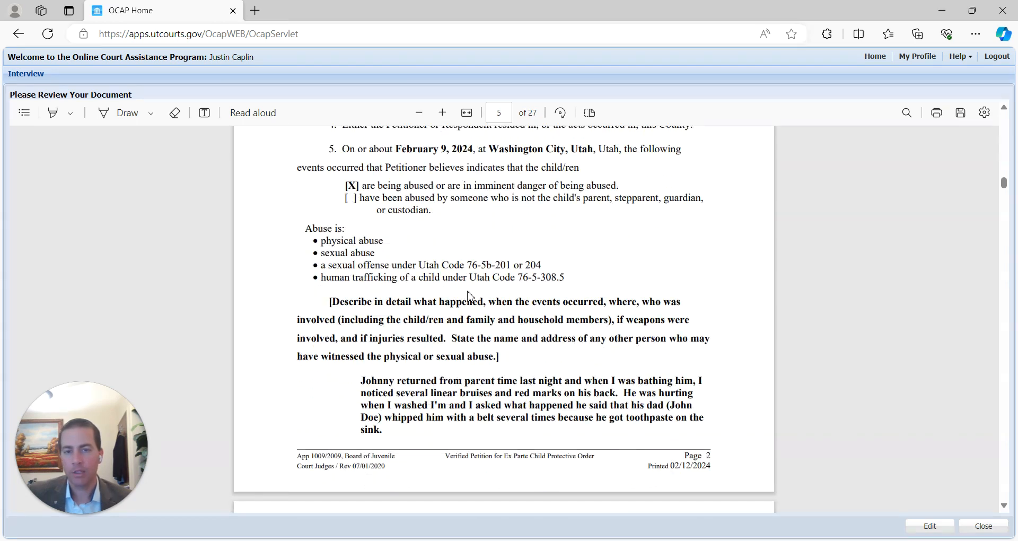
{"action": "scroll", "coordinate": [371, 276], "scroll_direction": "down", "scroll_amount": 1}
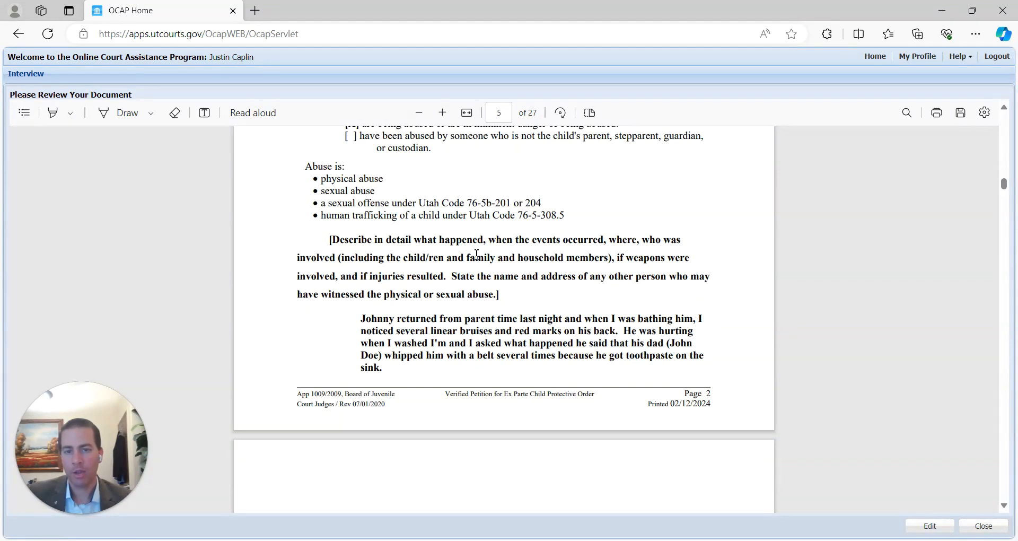
{"action": "scroll", "coordinate": [477, 254], "scroll_direction": "up", "scroll_amount": 2}
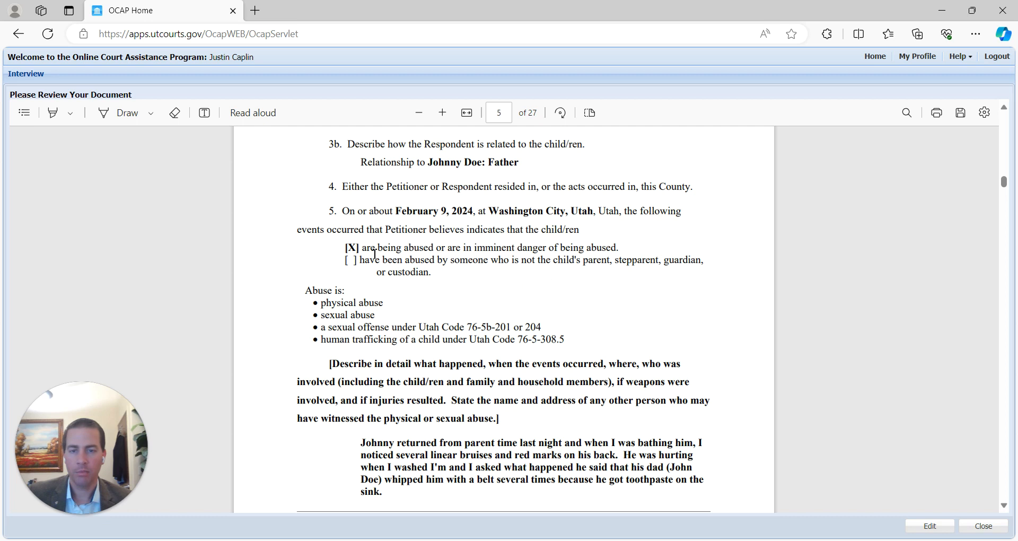
{"action": "scroll", "coordinate": [377, 321], "scroll_direction": "down", "scroll_amount": 3}
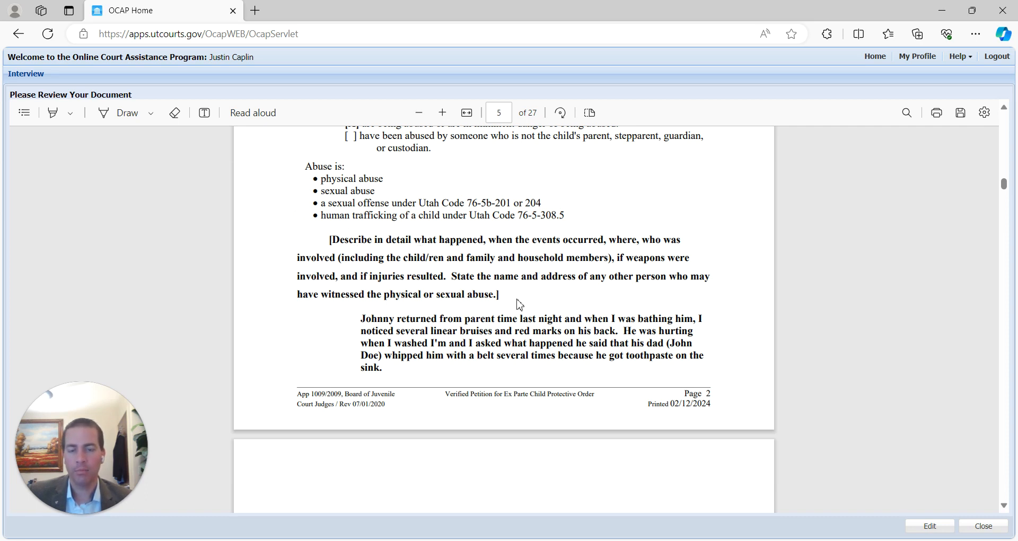
- Point out the abuse-types list, then scroll down to item 6 on prior cases
{"action": "left_click_drag", "start_coordinate": [506, 294], "coordinate": [311, 234]}
{"action": "right_click", "coordinate": [311, 234]}
{"action": "left_click", "coordinate": [347, 330]}
{"action": "scroll", "coordinate": [347, 330], "scroll_direction": "down", "scroll_amount": 2}
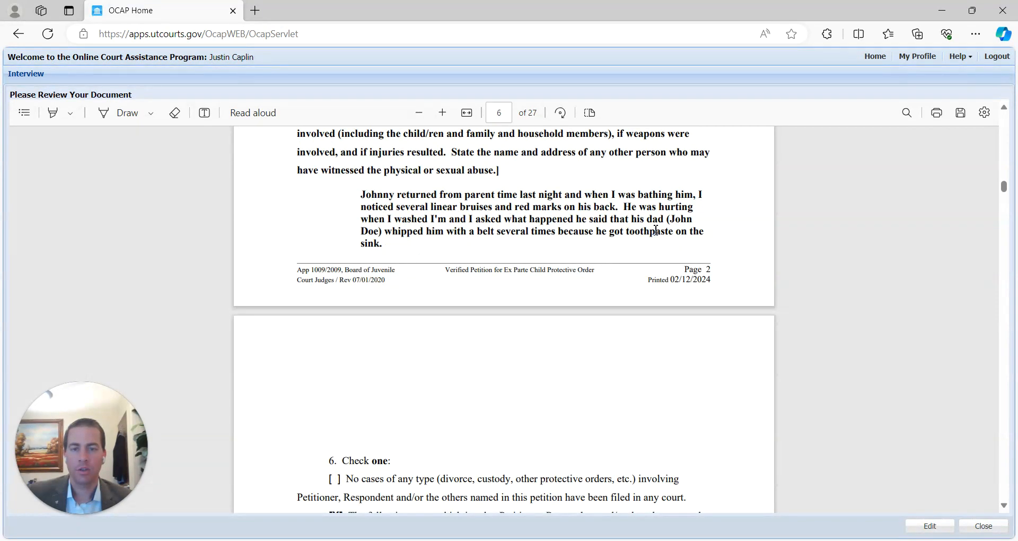
{"action": "scroll", "coordinate": [527, 238], "scroll_direction": "down", "scroll_amount": 4}
{"action": "scroll", "coordinate": [668, 284], "scroll_direction": "down", "scroll_amount": 1}
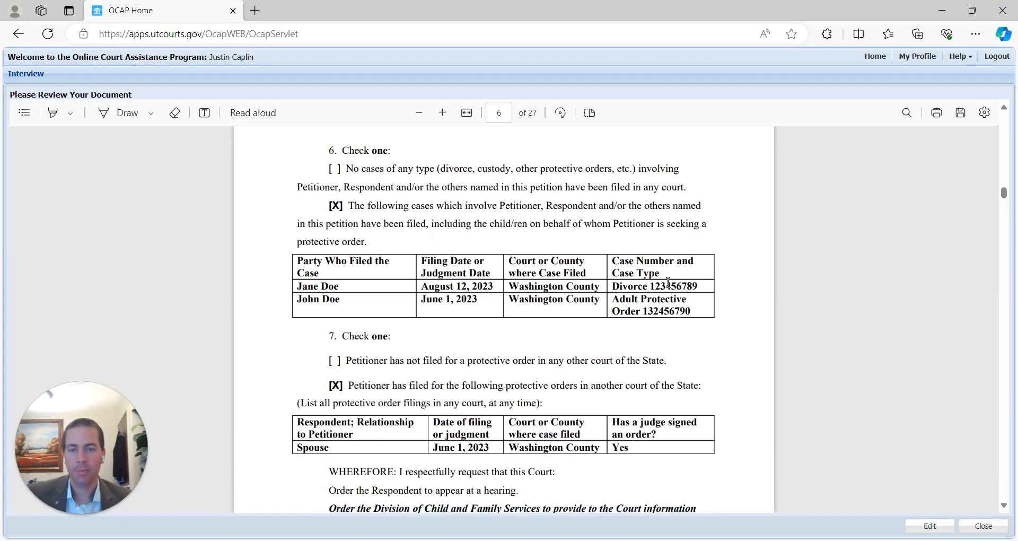
{"action": "scroll", "coordinate": [568, 281], "scroll_direction": "up", "scroll_amount": 6}
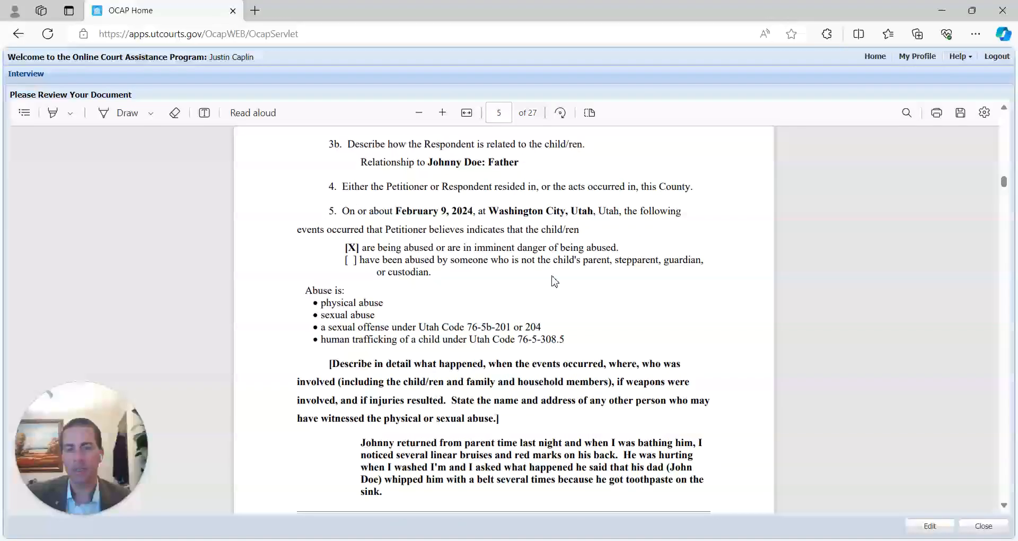
{"action": "scroll", "coordinate": [555, 281], "scroll_direction": "down", "scroll_amount": 4}
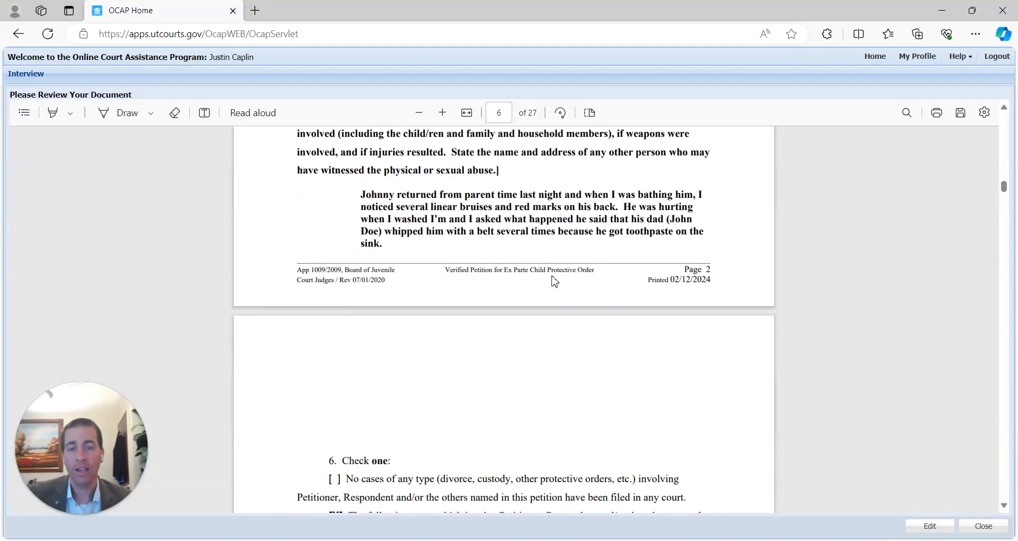
{"action": "scroll", "coordinate": [554, 281], "scroll_direction": "down", "scroll_amount": 1}
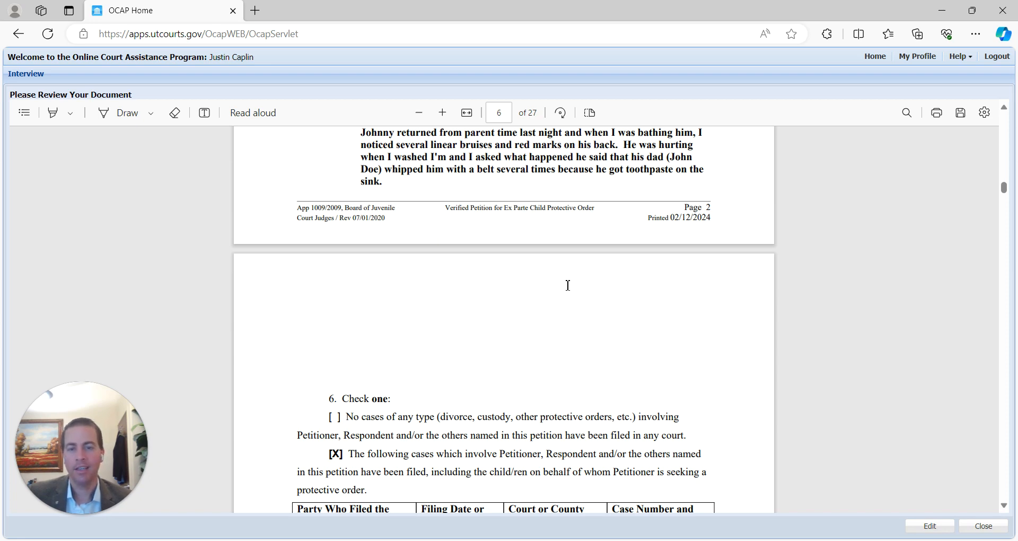
{"action": "scroll", "coordinate": [566, 286], "scroll_direction": "up", "scroll_amount": 2}
{"action": "scroll", "coordinate": [501, 250], "scroll_direction": "down", "scroll_amount": 2}
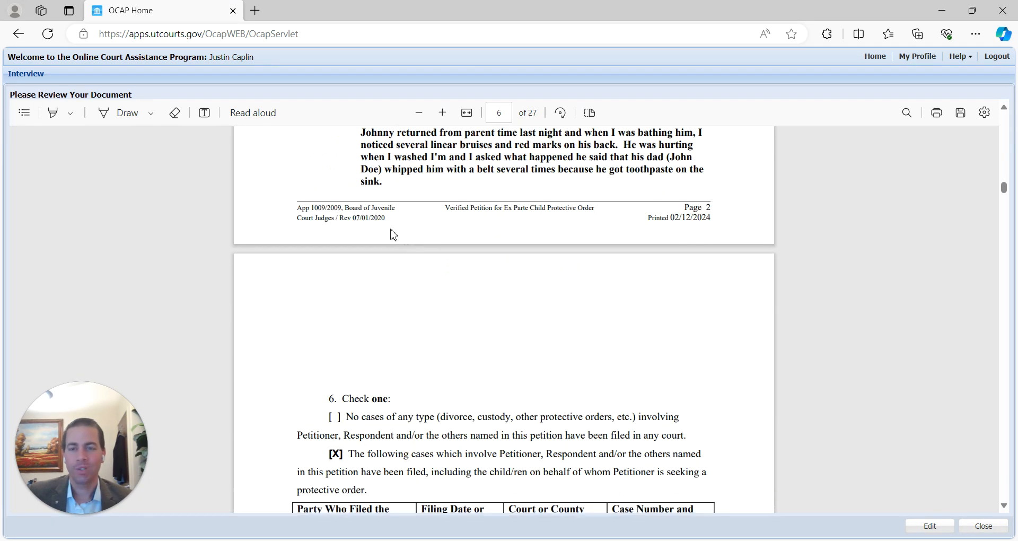
{"action": "scroll", "coordinate": [447, 318], "scroll_direction": "up", "scroll_amount": 4}
{"action": "scroll", "coordinate": [447, 318], "scroll_direction": "down", "scroll_amount": 4}
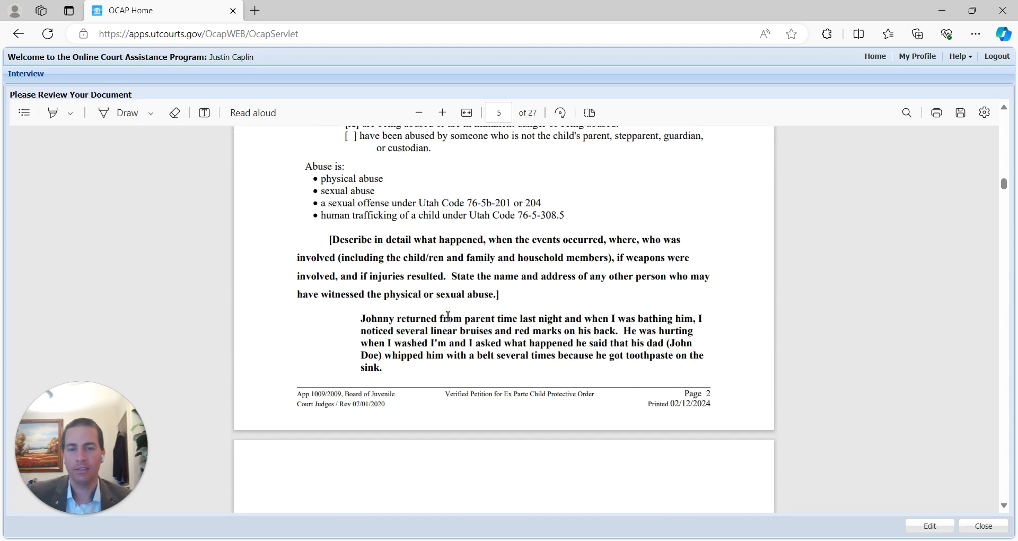
{"action": "scroll", "coordinate": [444, 297], "scroll_direction": "up", "scroll_amount": 1}
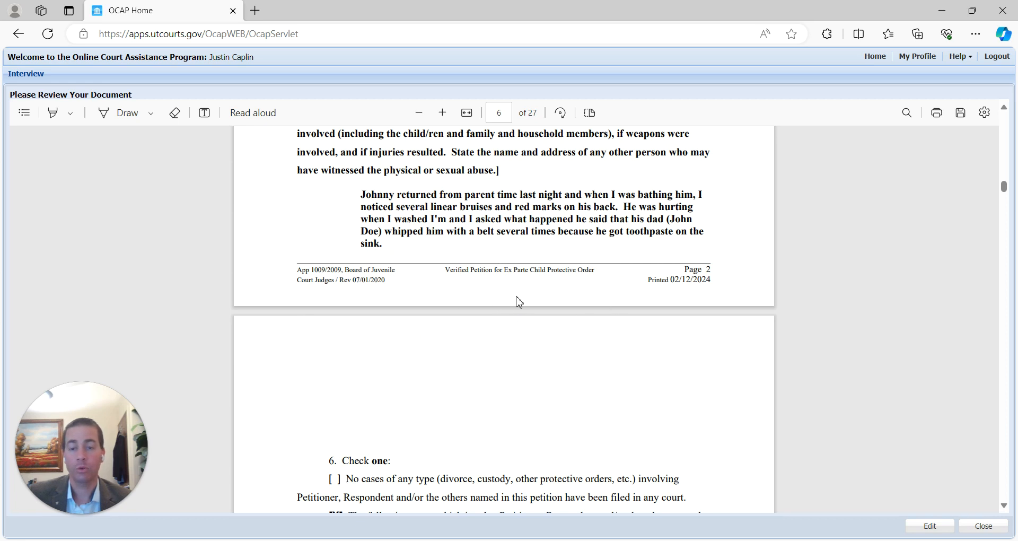
{"action": "scroll", "coordinate": [524, 348], "scroll_direction": "down", "scroll_amount": 2}
{"action": "scroll", "coordinate": [524, 348], "scroll_direction": "down", "scroll_amount": 1}
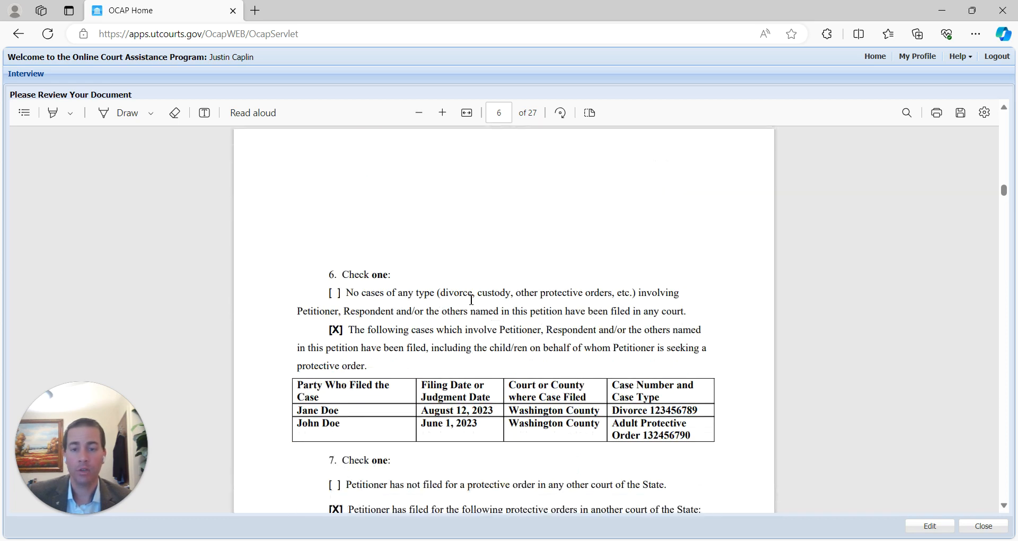
{"action": "scroll", "coordinate": [567, 286], "scroll_direction": "down", "scroll_amount": 1}
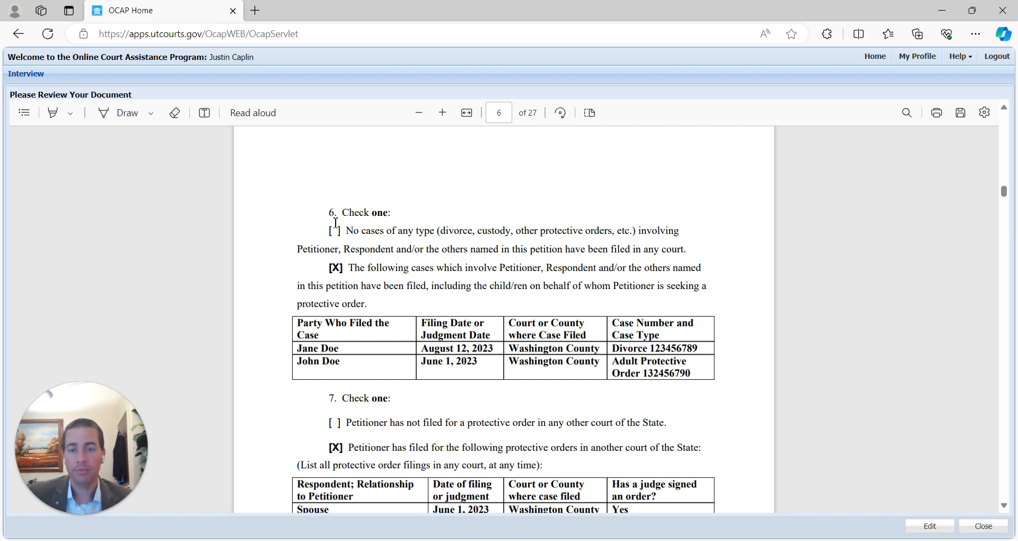
- Mark the no-other-cases option and prior cases table rows, then continue to the WHEREFORE relief
{"action": "left_click_drag", "start_coordinate": [331, 232], "coordinate": [350, 232]}
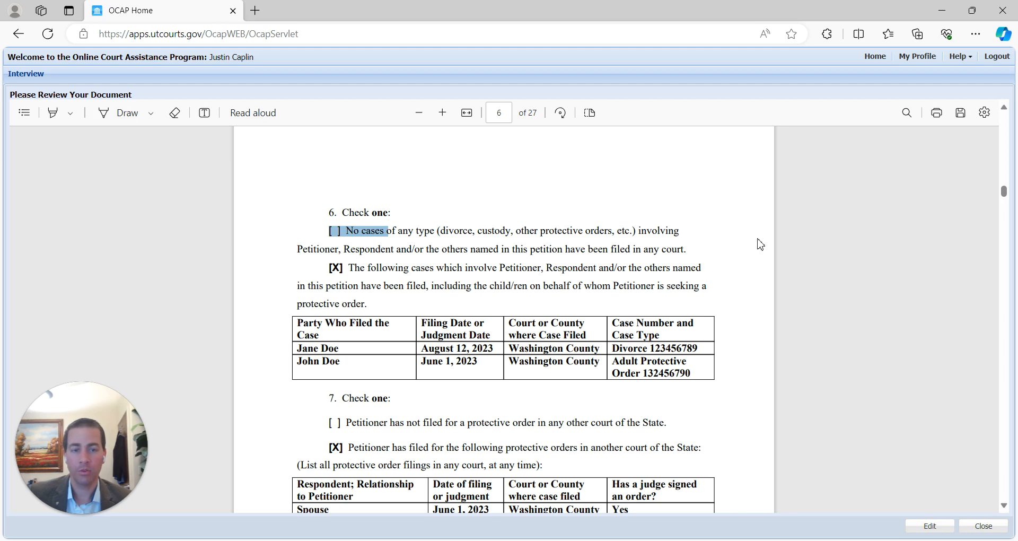
{"action": "left_click", "coordinate": [331, 269]}
{"action": "left_click_drag", "start_coordinate": [296, 320], "coordinate": [757, 377]}
{"action": "scroll", "coordinate": [757, 374], "scroll_direction": "down", "scroll_amount": 3}
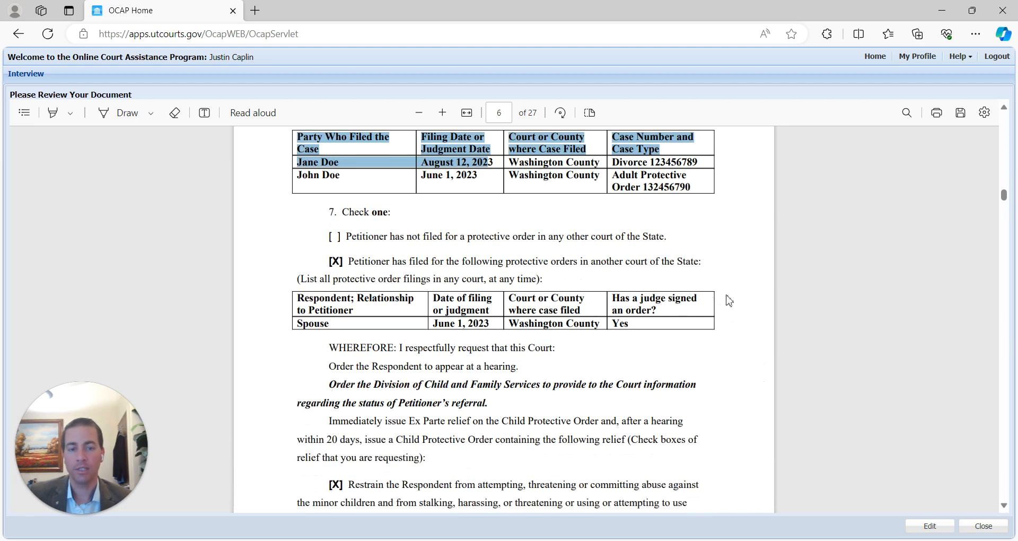
{"action": "scroll", "coordinate": [727, 317], "scroll_direction": "up", "scroll_amount": 3}
{"action": "left_click", "coordinate": [634, 346]}
{"action": "left_click_drag", "start_coordinate": [633, 345], "coordinate": [697, 374]}
{"action": "scroll", "coordinate": [597, 322], "scroll_direction": "down", "scroll_amount": 3}
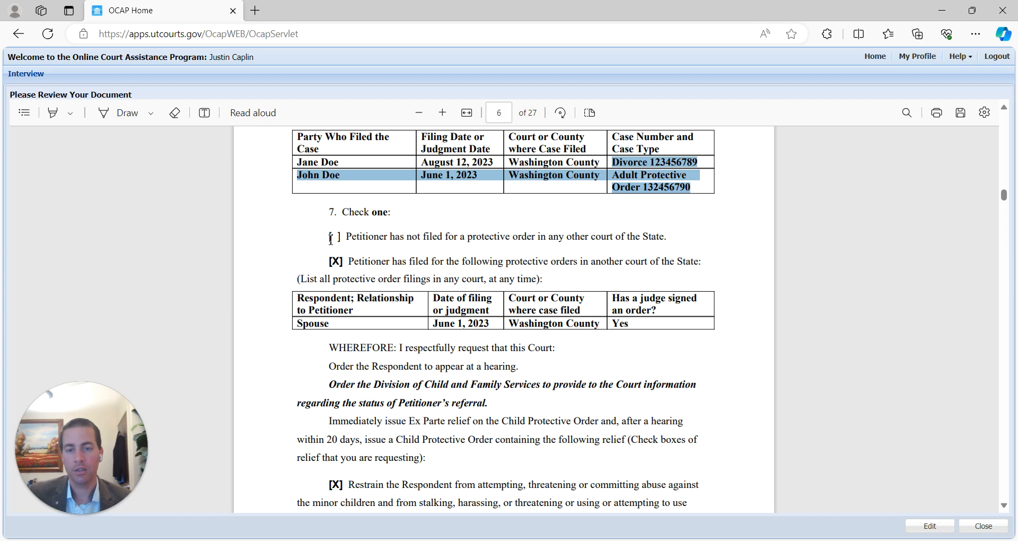
{"action": "scroll", "coordinate": [368, 292], "scroll_direction": "down", "scroll_amount": 3}
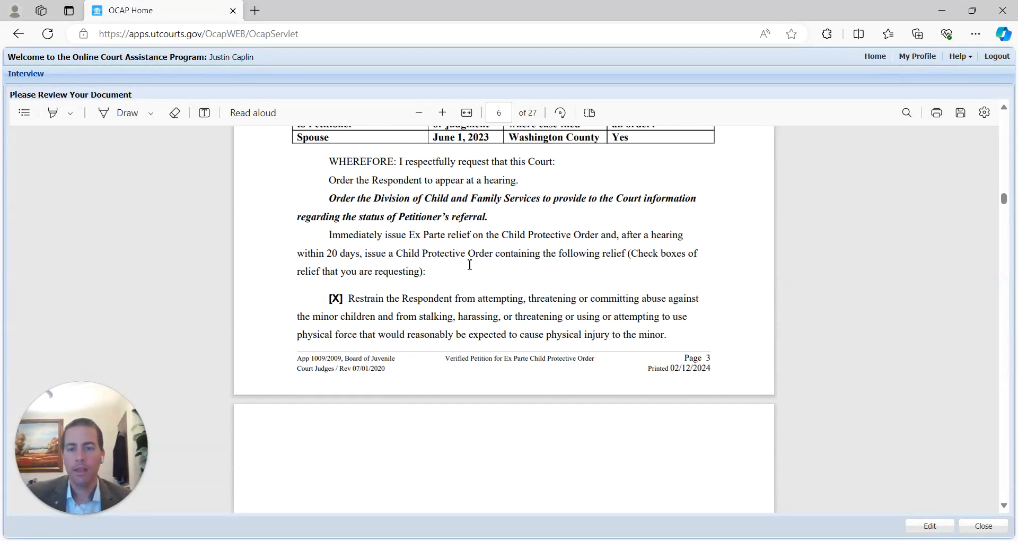
- Scroll through the petition's school, worship and frequent-places stay-away tables
{"action": "scroll", "coordinate": [345, 228], "scroll_direction": "down", "scroll_amount": 3}
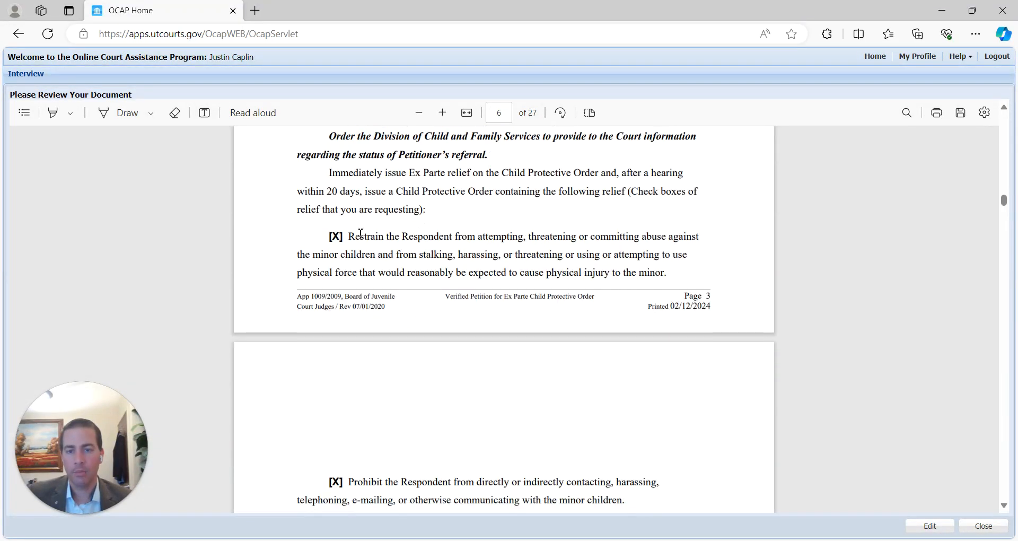
{"action": "scroll", "coordinate": [355, 231], "scroll_direction": "down", "scroll_amount": 3}
{"action": "scroll", "coordinate": [358, 258], "scroll_direction": "up", "scroll_amount": 6}
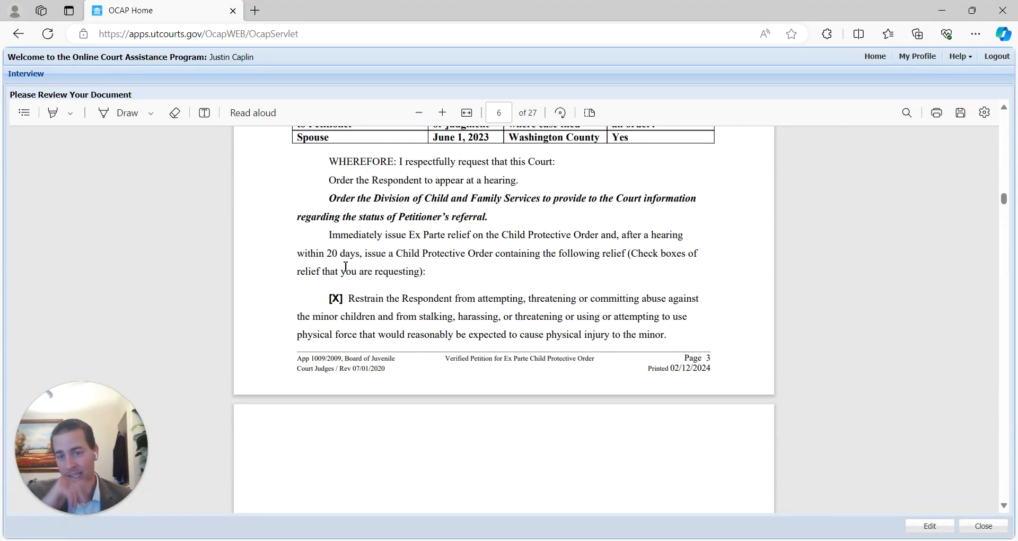
{"action": "scroll", "coordinate": [352, 262], "scroll_direction": "down", "scroll_amount": 3}
{"action": "scroll", "coordinate": [364, 300], "scroll_direction": "up", "scroll_amount": 2}
{"action": "scroll", "coordinate": [351, 251], "scroll_direction": "down", "scroll_amount": 6}
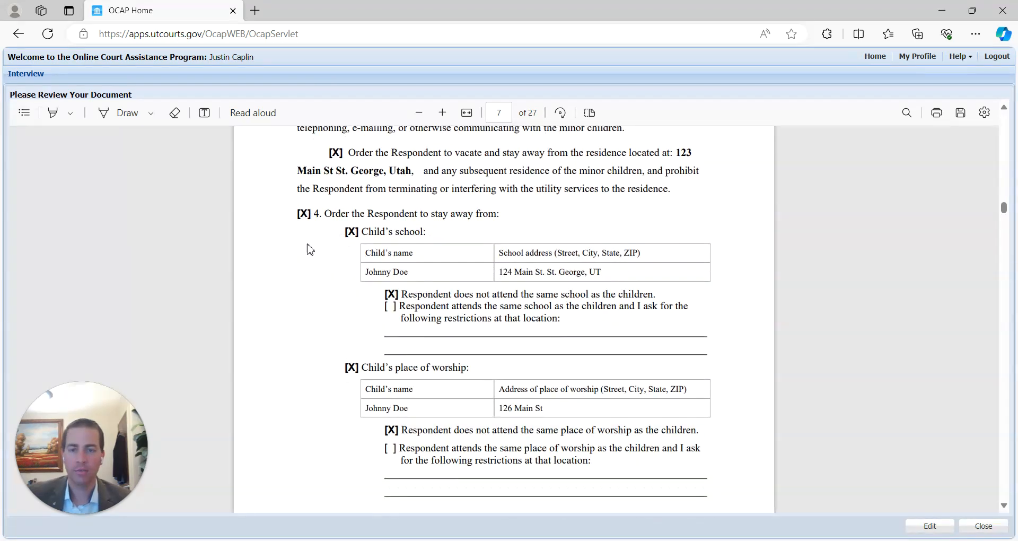
{"action": "scroll", "coordinate": [310, 249], "scroll_direction": "down", "scroll_amount": 2}
{"action": "scroll", "coordinate": [358, 247], "scroll_direction": "down", "scroll_amount": 2}
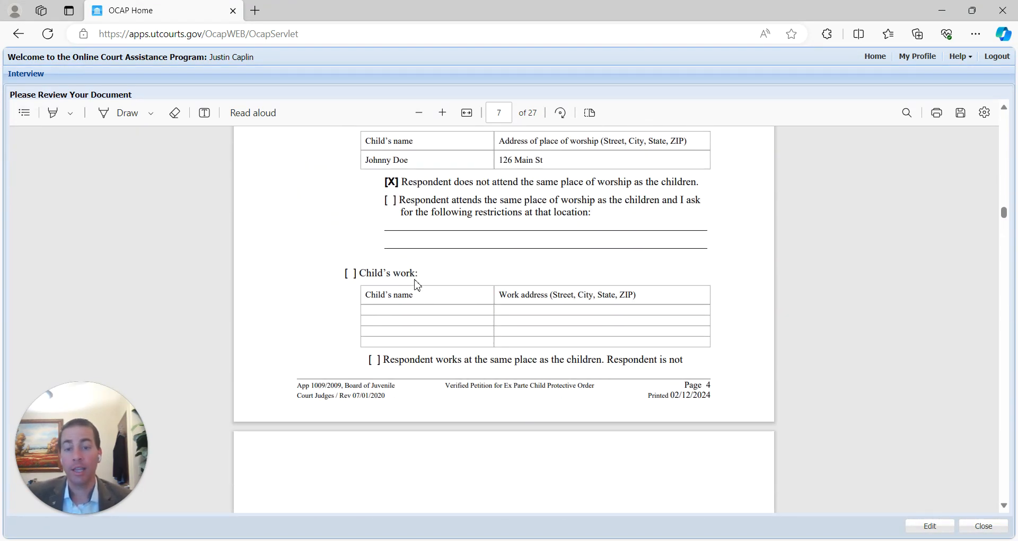
{"action": "scroll", "coordinate": [413, 286], "scroll_direction": "down", "scroll_amount": 4}
{"action": "scroll", "coordinate": [435, 270], "scroll_direction": "down", "scroll_amount": 2}
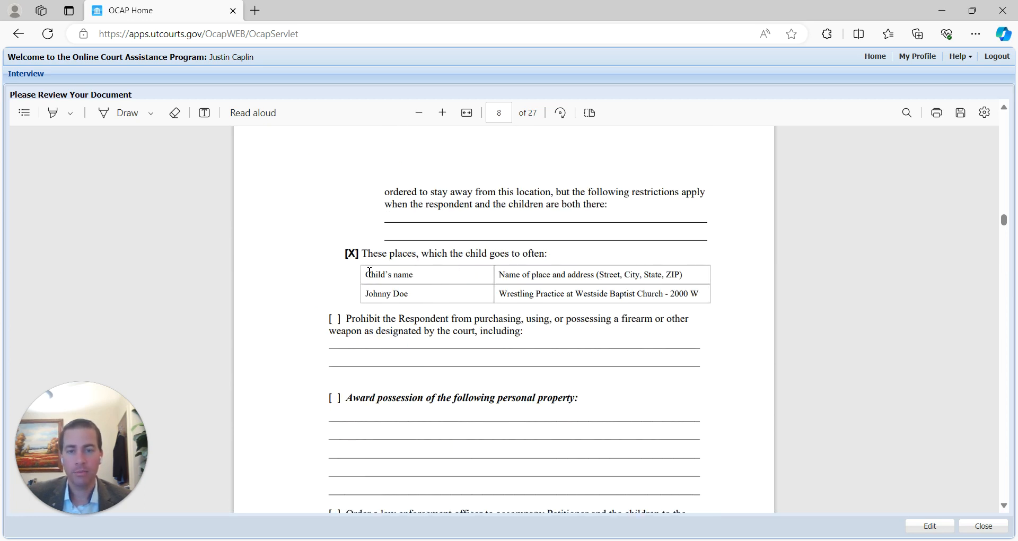
- Highlight the Wrestling Practice place entry and the firearm item, then clear both markings
{"action": "left_click_drag", "start_coordinate": [509, 295], "coordinate": [739, 293]}
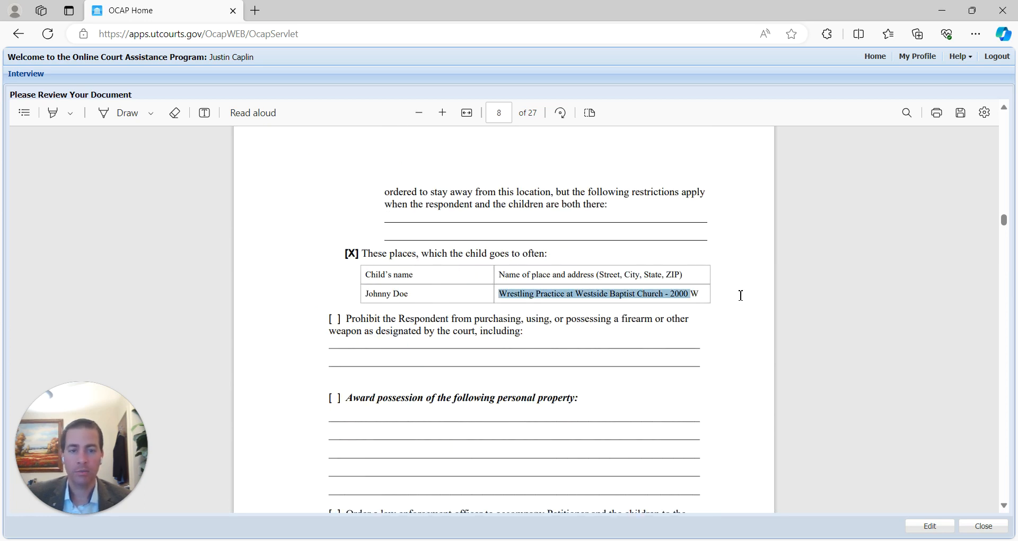
{"action": "left_click", "coordinate": [519, 381]}
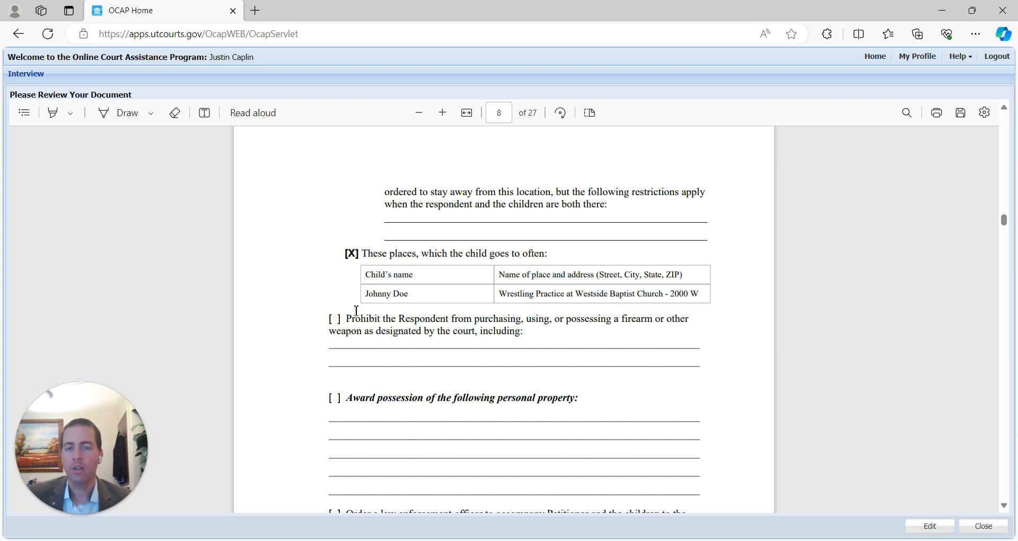
{"action": "scroll", "coordinate": [396, 335], "scroll_direction": "down", "scroll_amount": 2}
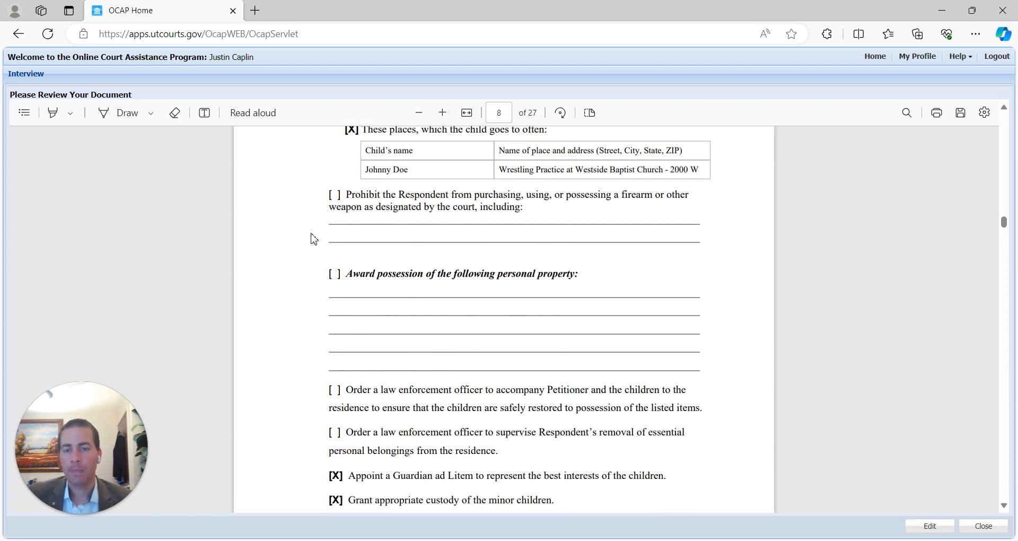
{"action": "left_click_drag", "start_coordinate": [335, 202], "coordinate": [313, 197]}
{"action": "left_click", "coordinate": [313, 198]}
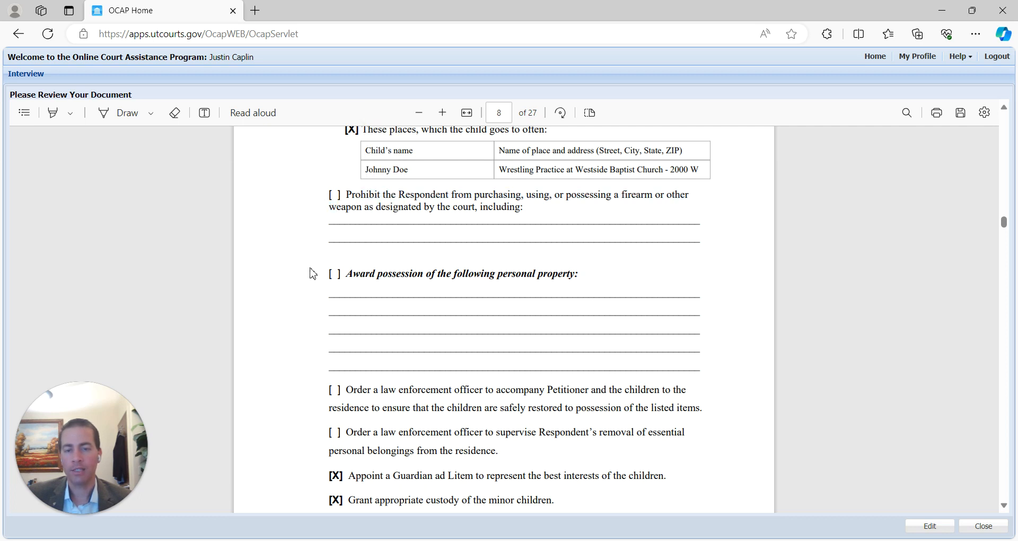
- Continue on to the Guardian ad Litem, custody and supervised parent-time requests on page 8
{"action": "scroll", "coordinate": [332, 300], "scroll_direction": "down", "scroll_amount": 1}
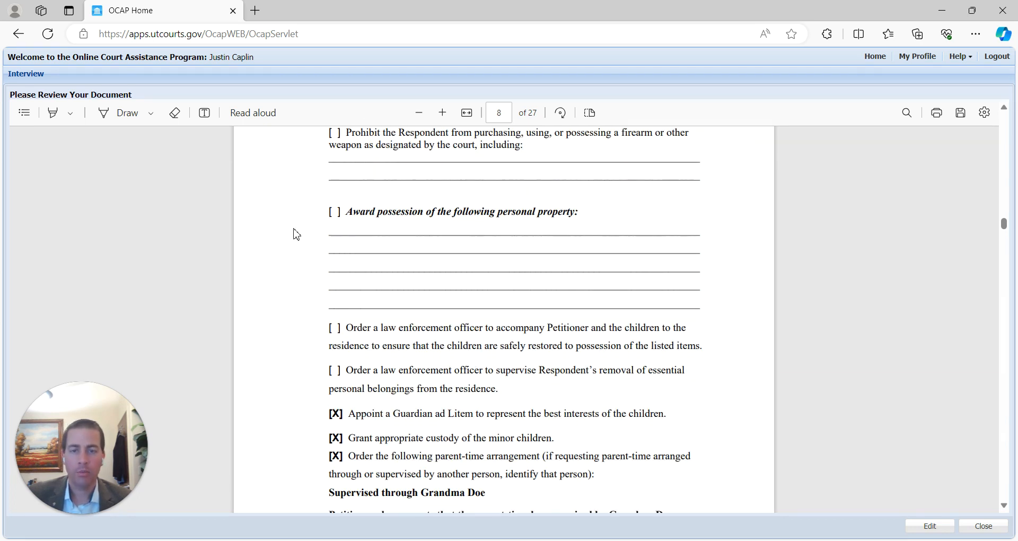
{"action": "scroll", "coordinate": [388, 300], "scroll_direction": "down", "scroll_amount": 2}
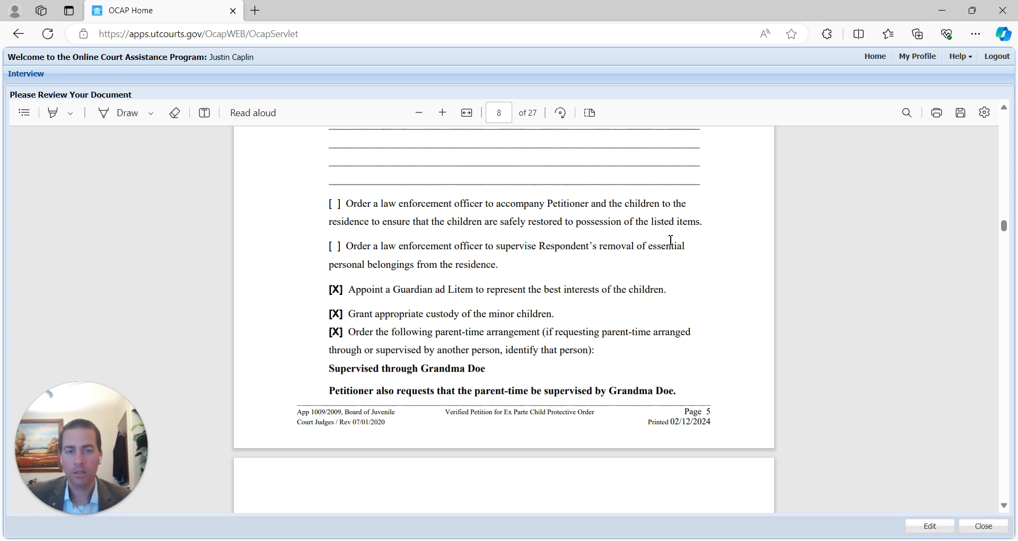
{"action": "scroll", "coordinate": [670, 241], "scroll_direction": "up", "scroll_amount": 3}
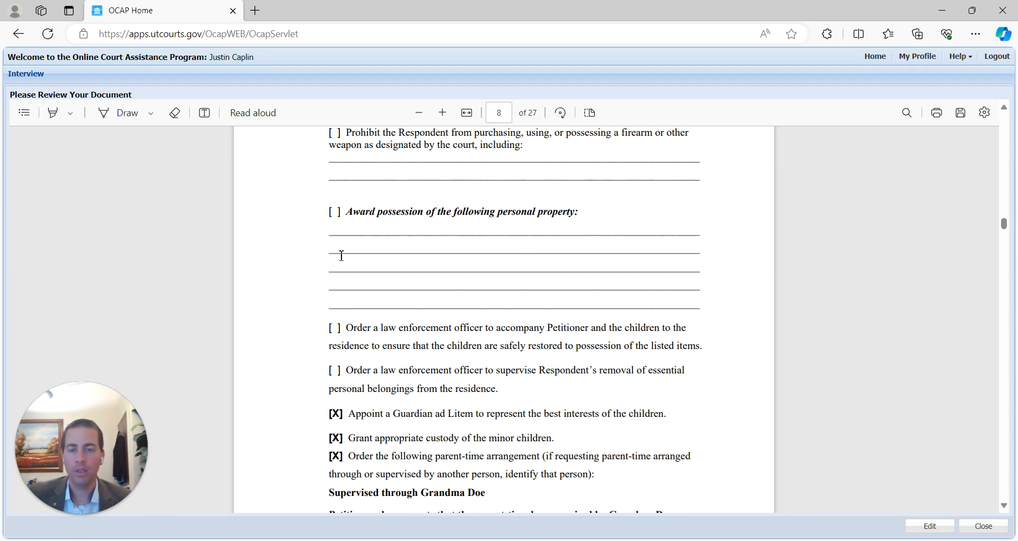
{"action": "scroll", "coordinate": [326, 353], "scroll_direction": "down", "scroll_amount": 15}
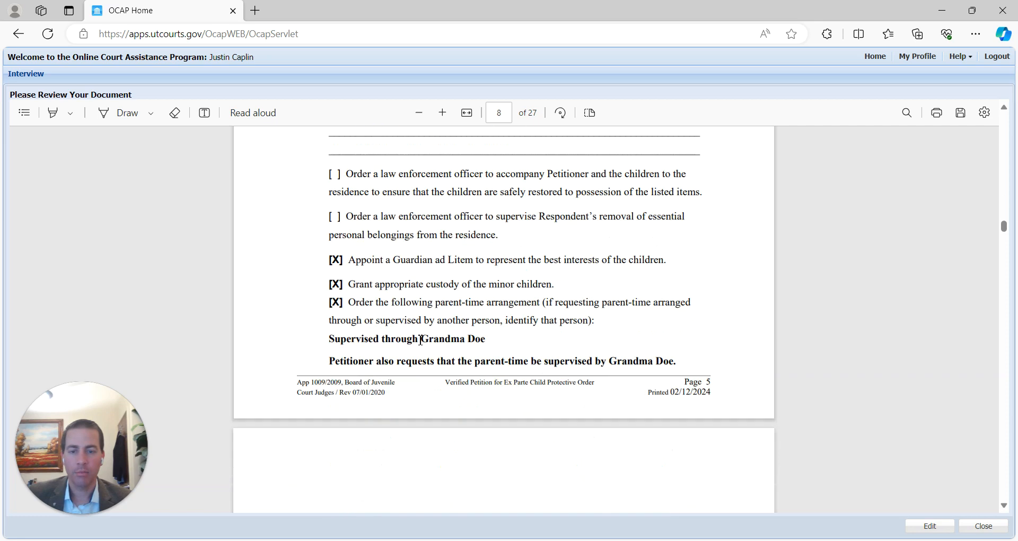
- Mark the unchecked child support option and select its blank support amount on page 9
{"action": "scroll", "coordinate": [436, 312], "scroll_direction": "up", "scroll_amount": 4}
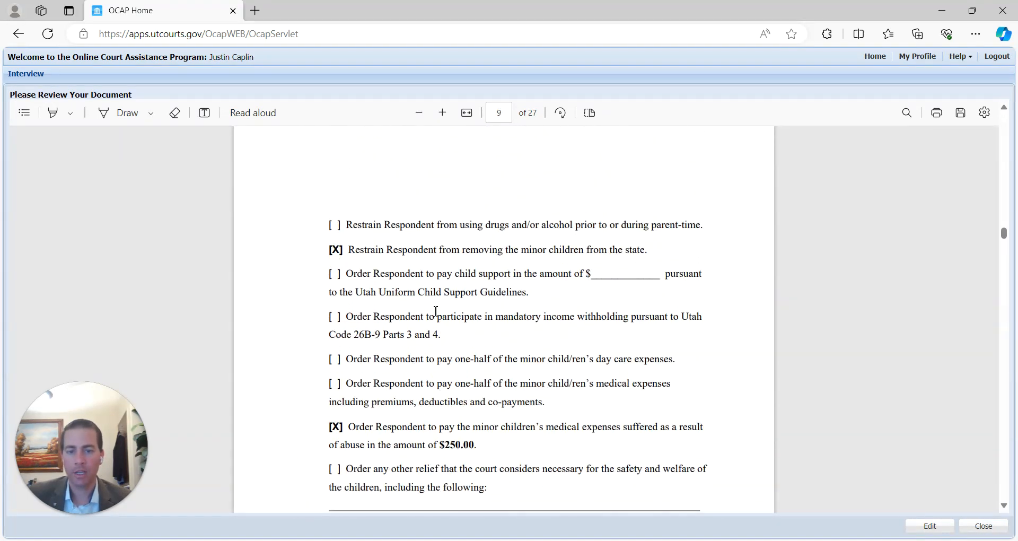
{"action": "scroll", "coordinate": [430, 314], "scroll_direction": "down", "scroll_amount": 4}
{"action": "scroll", "coordinate": [509, 339], "scroll_direction": "up", "scroll_amount": 6}
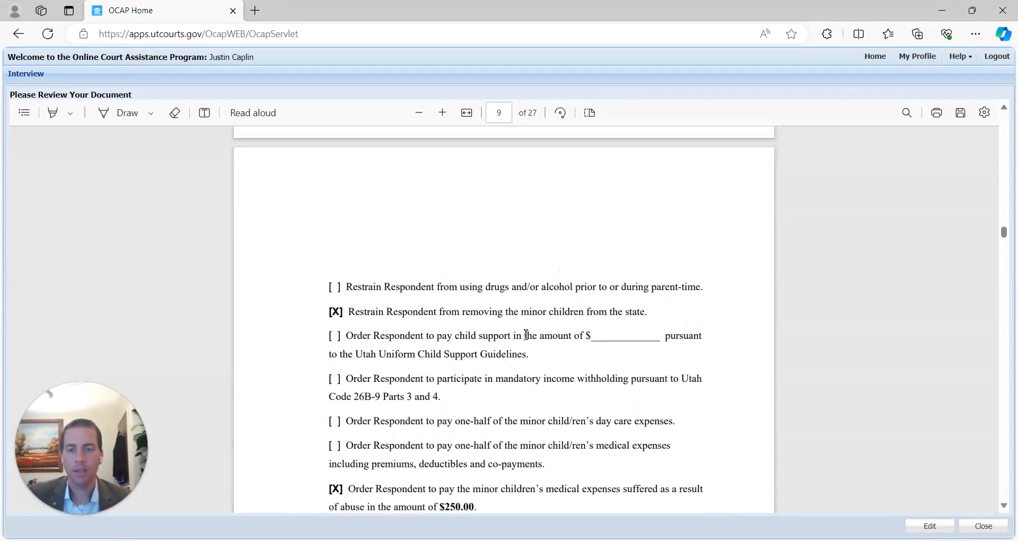
{"action": "left_click_drag", "start_coordinate": [338, 336], "coordinate": [344, 340]}
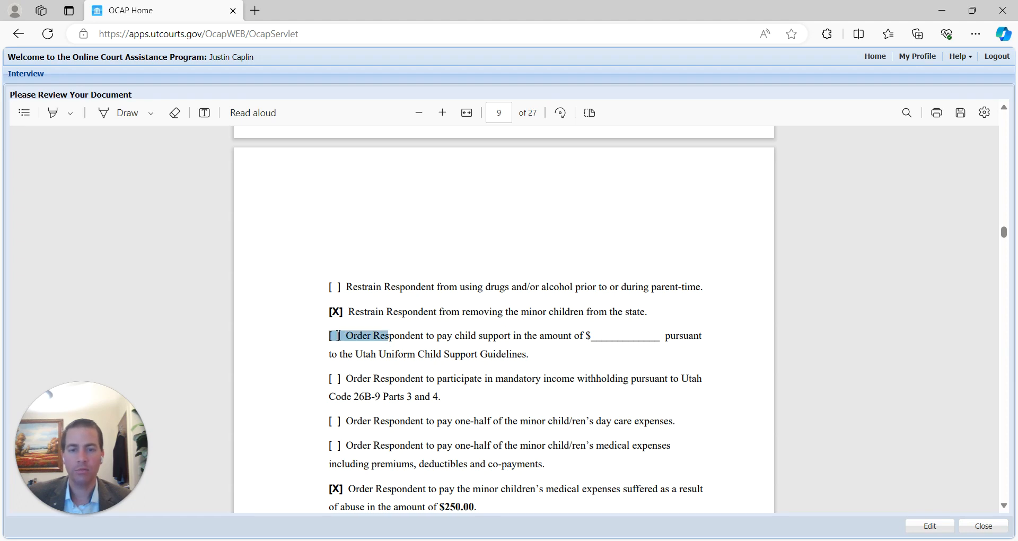
{"action": "left_click_drag", "start_coordinate": [592, 337], "coordinate": [691, 339]}
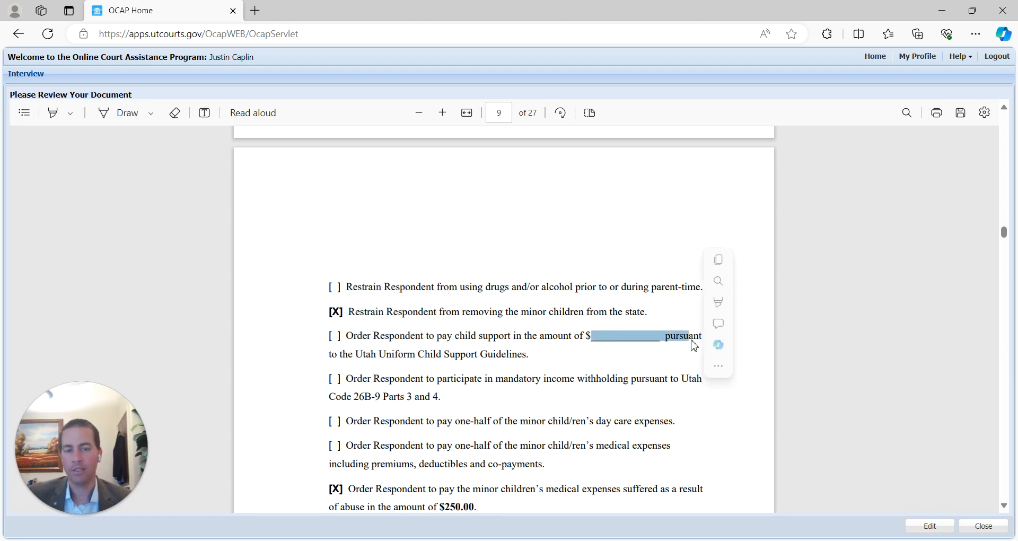
{"action": "scroll", "coordinate": [462, 361], "scroll_direction": "down", "scroll_amount": 2}
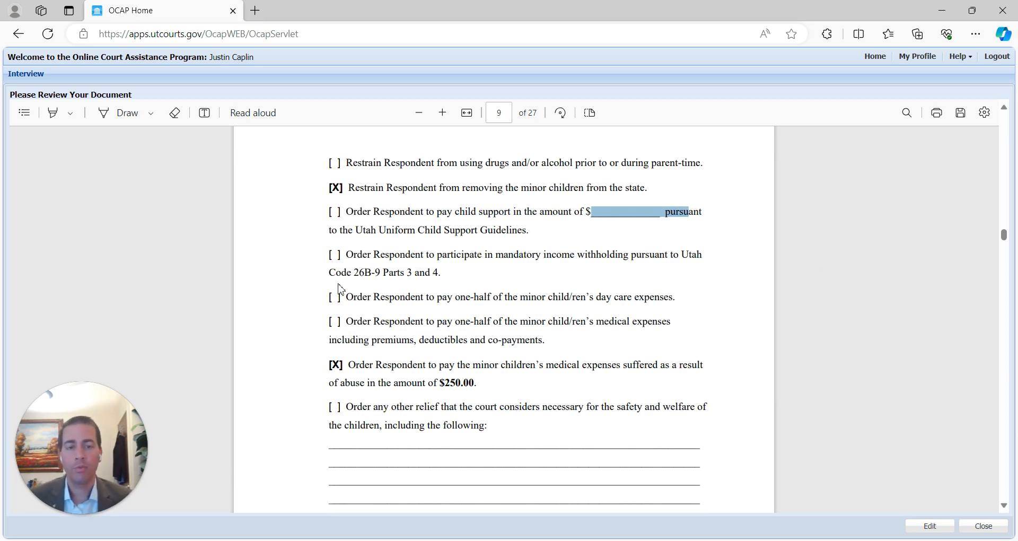
{"action": "scroll", "coordinate": [386, 260], "scroll_direction": "up", "scroll_amount": 1}
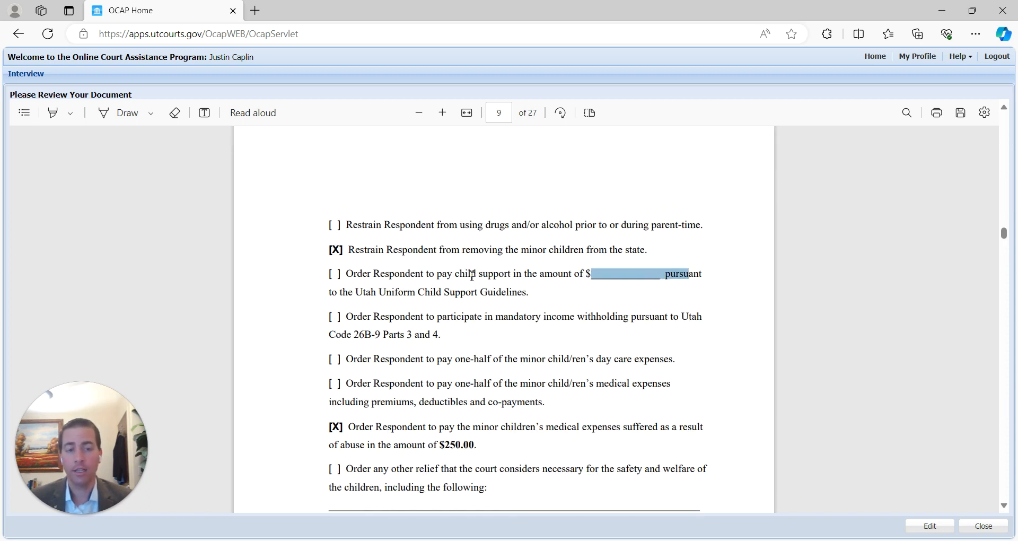
{"action": "left_click", "coordinate": [601, 274]}
{"action": "double_click", "coordinate": [619, 274]}
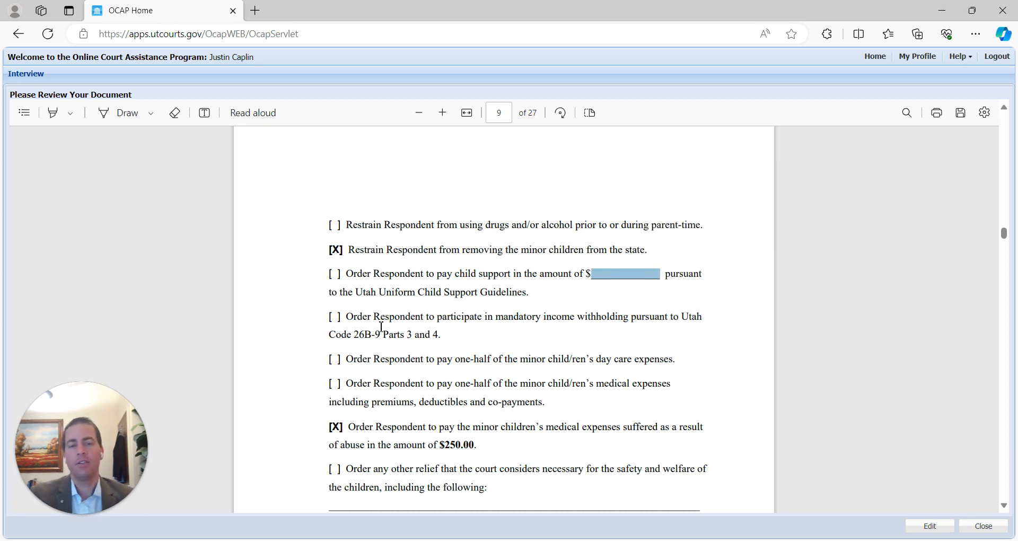
- Move past the signature block to the Ex Parte Child Protective Order on page 10
{"action": "scroll", "coordinate": [293, 364], "scroll_direction": "down", "scroll_amount": 5}
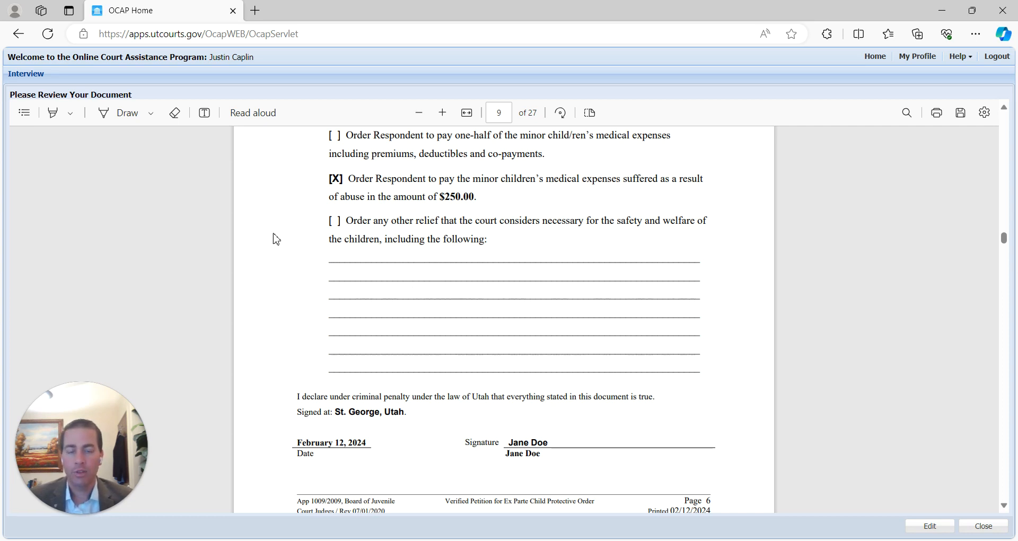
{"action": "scroll", "coordinate": [321, 349], "scroll_direction": "down", "scroll_amount": 2}
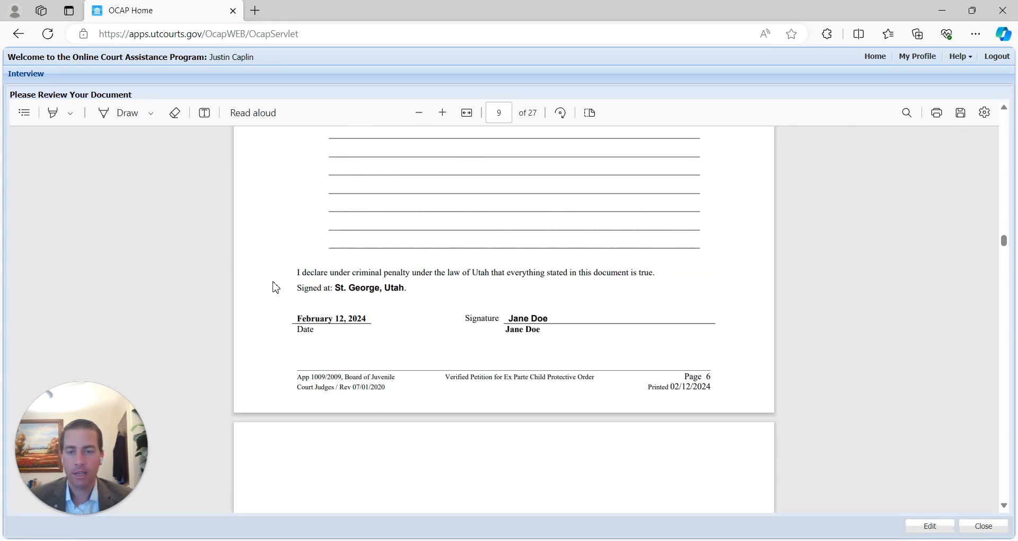
{"action": "scroll", "coordinate": [455, 311], "scroll_direction": "down", "scroll_amount": 5}
{"action": "scroll", "coordinate": [637, 345], "scroll_direction": "down", "scroll_amount": 4}
{"action": "scroll", "coordinate": [572, 305], "scroll_direction": "up", "scroll_amount": 2}
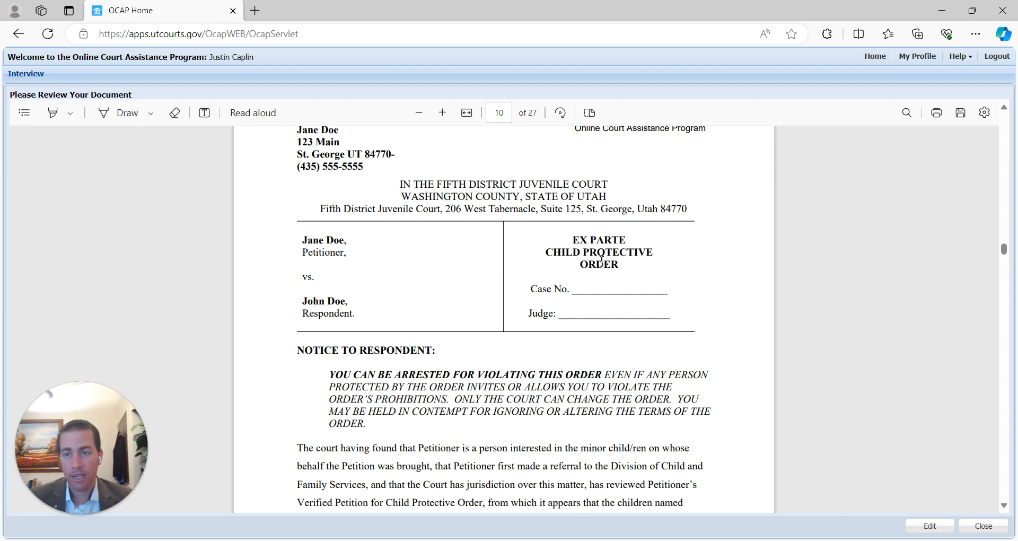
- Read the ex parte order's opening restraining and no-contact sections
{"action": "scroll", "coordinate": [609, 276], "scroll_direction": "down", "scroll_amount": 5}
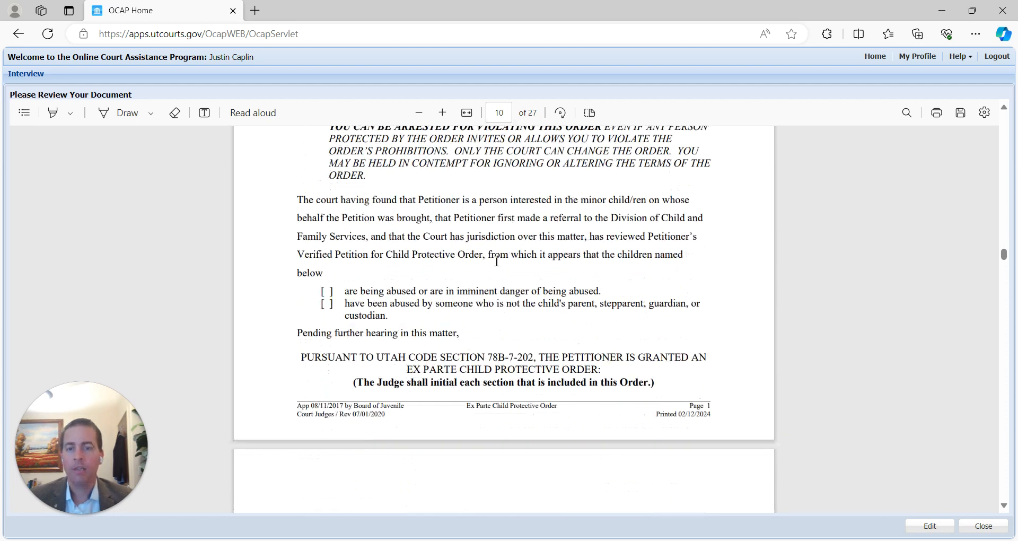
{"action": "scroll", "coordinate": [531, 299], "scroll_direction": "down", "scroll_amount": 10}
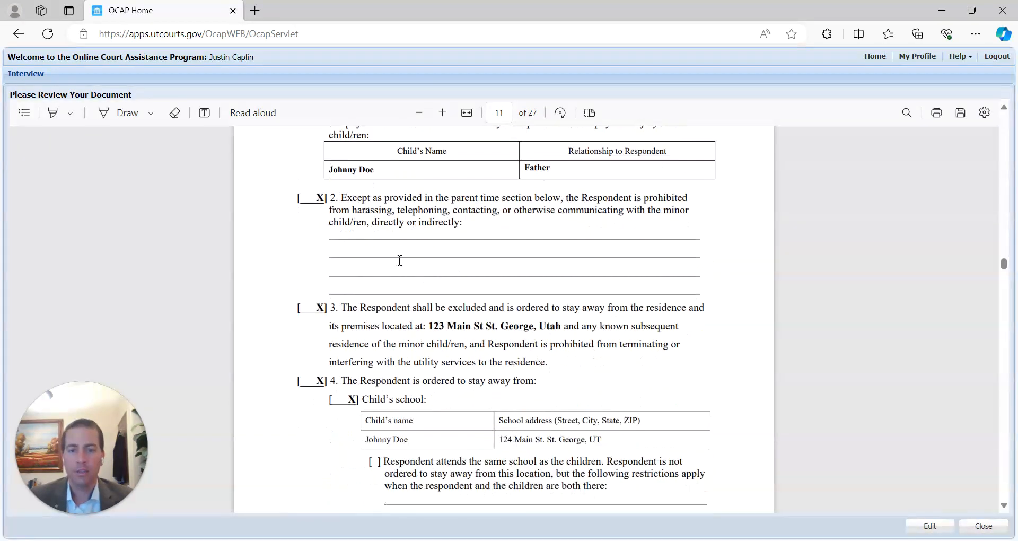
{"action": "scroll", "coordinate": [379, 253], "scroll_direction": "up", "scroll_amount": 6}
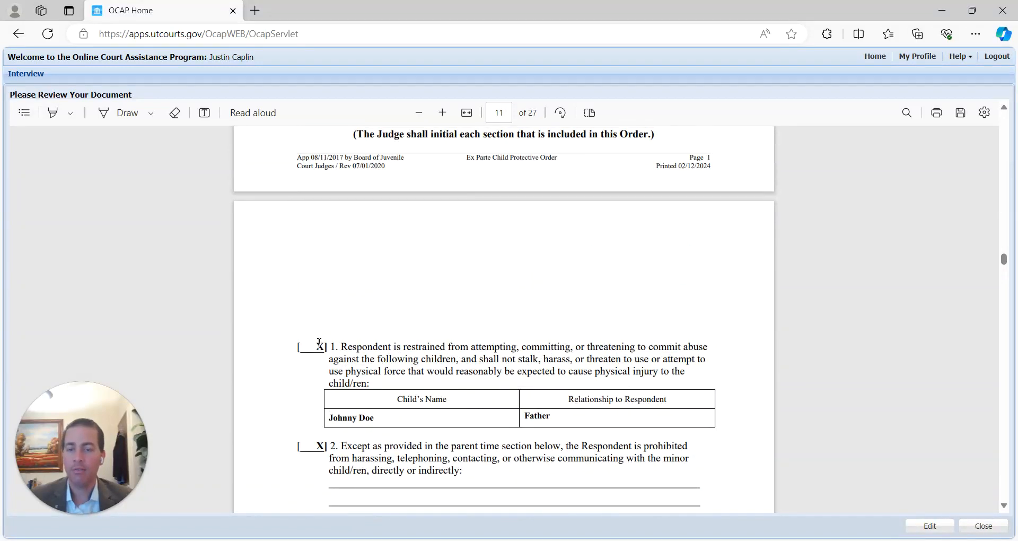
{"action": "scroll", "coordinate": [325, 307], "scroll_direction": "down", "scroll_amount": 2}
{"action": "scroll", "coordinate": [315, 320], "scroll_direction": "down", "scroll_amount": 4}
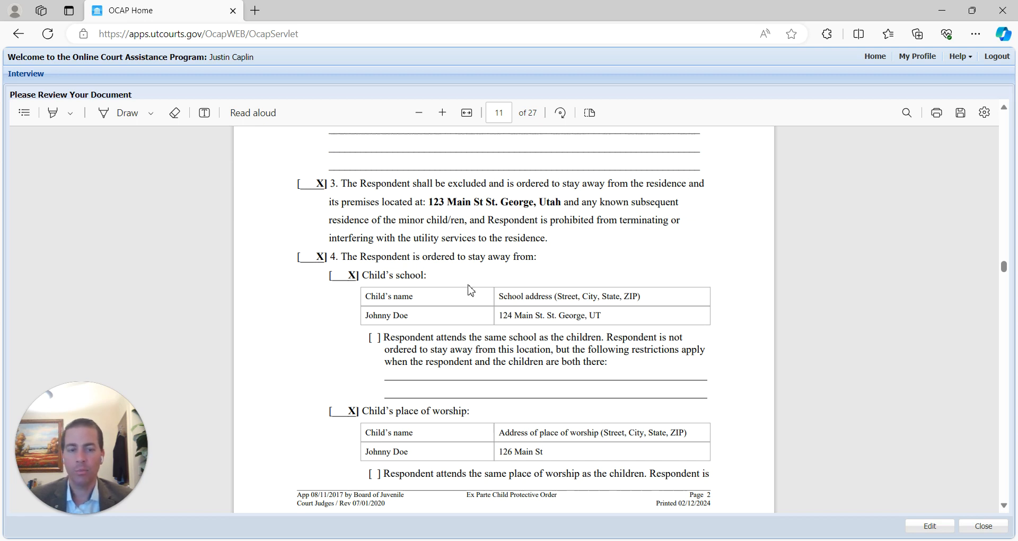
{"action": "scroll", "coordinate": [470, 289], "scroll_direction": "up", "scroll_amount": 1}
{"action": "scroll", "coordinate": [474, 305], "scroll_direction": "down", "scroll_amount": 4}
{"action": "scroll", "coordinate": [478, 311], "scroll_direction": "up", "scroll_amount": 6}
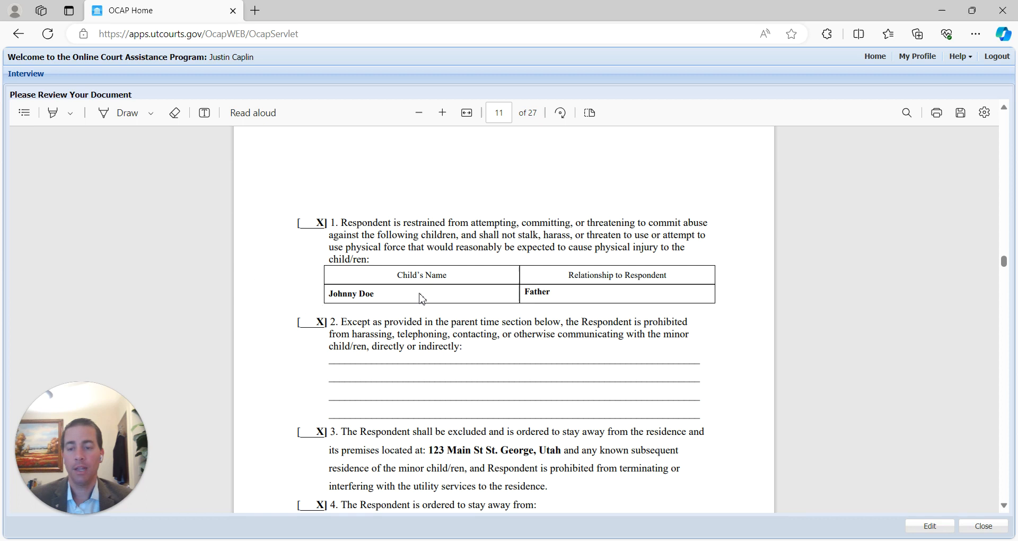
{"action": "scroll", "coordinate": [422, 297], "scroll_direction": "down", "scroll_amount": 4}
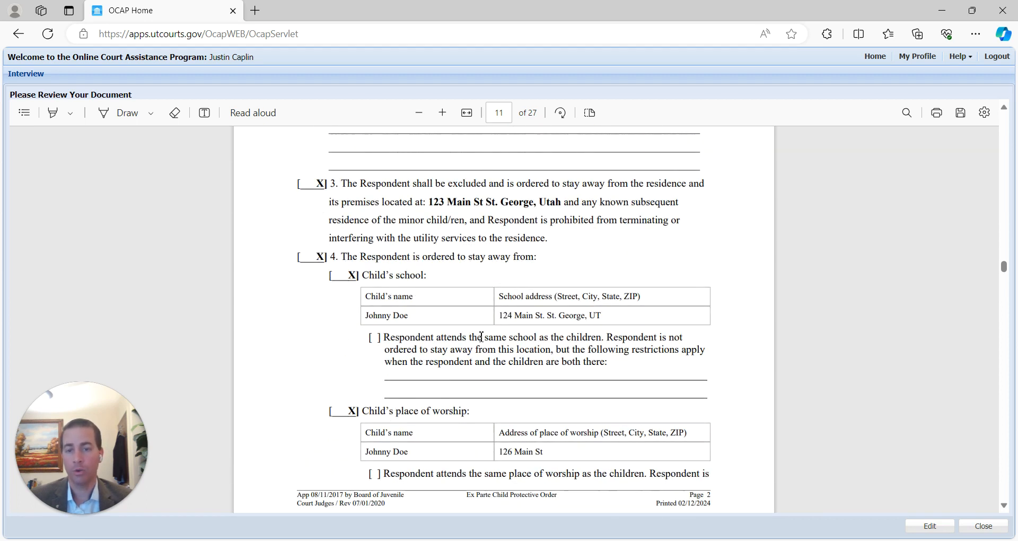
{"action": "scroll", "coordinate": [455, 336], "scroll_direction": "down", "scroll_amount": 2}
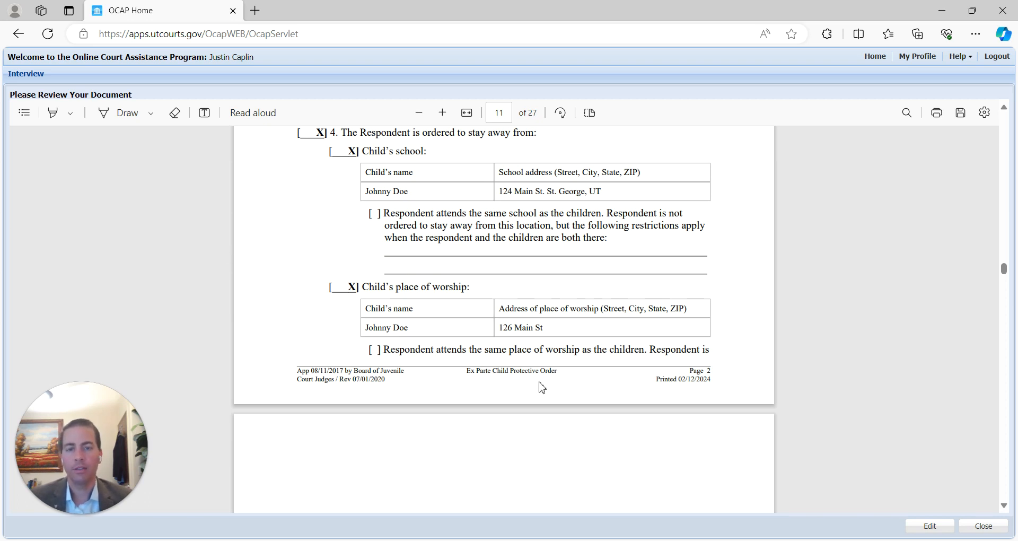
- Highlight the empty Child's work checkbox in the stay-away places, continuing to page 13
{"action": "scroll", "coordinate": [542, 312], "scroll_direction": "up", "scroll_amount": 12}
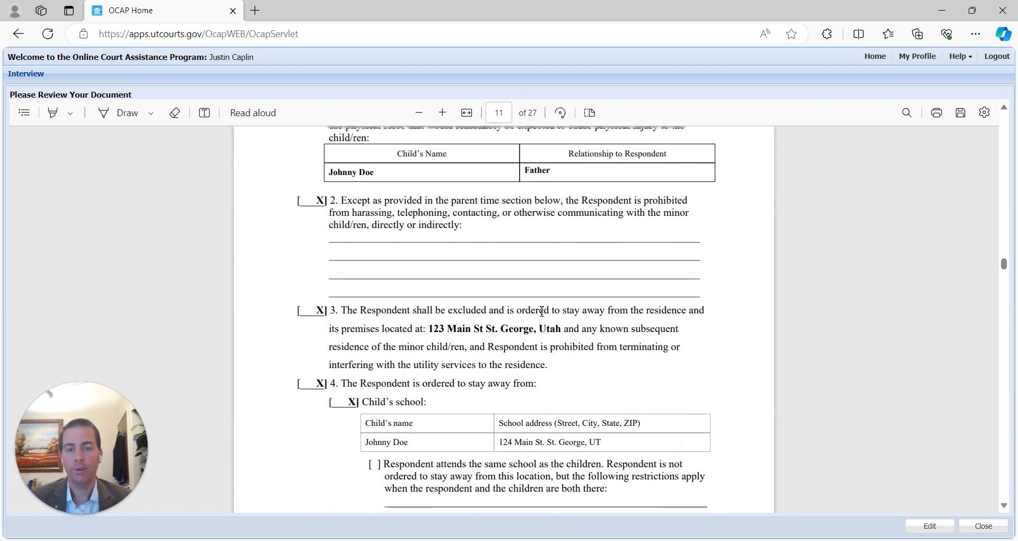
{"action": "scroll", "coordinate": [546, 310], "scroll_direction": "down", "scroll_amount": 8}
{"action": "scroll", "coordinate": [547, 309], "scroll_direction": "down", "scroll_amount": 15}
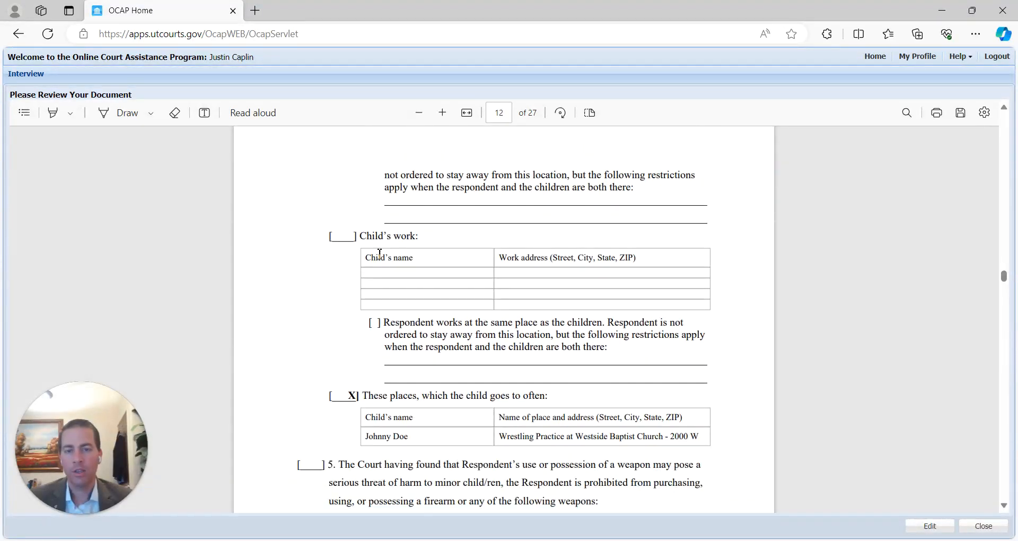
{"action": "scroll", "coordinate": [401, 322], "scroll_direction": "down", "scroll_amount": 4}
{"action": "scroll", "coordinate": [344, 220], "scroll_direction": "up", "scroll_amount": 2}
{"action": "left_click_drag", "start_coordinate": [342, 177], "coordinate": [354, 177]}
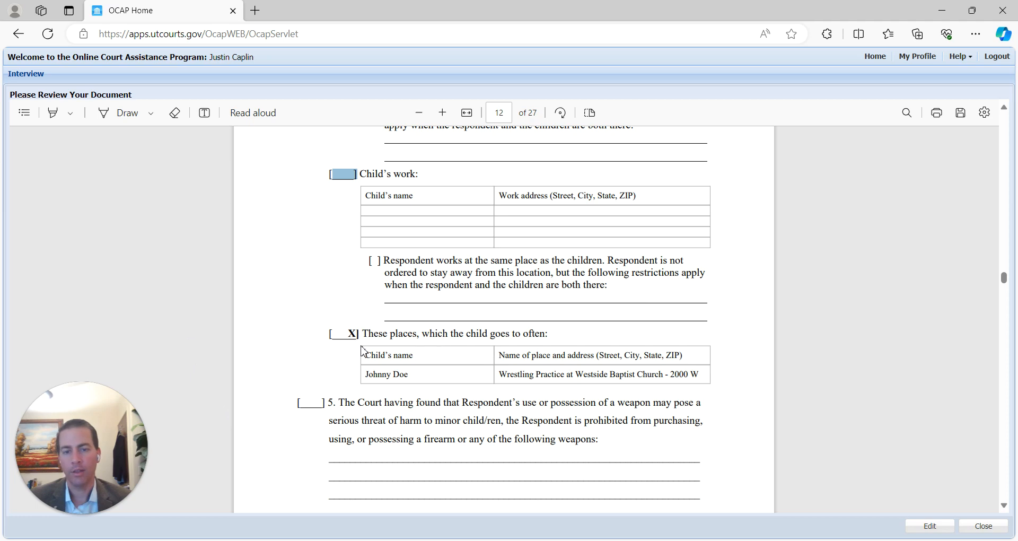
{"action": "scroll", "coordinate": [419, 350], "scroll_direction": "down", "scroll_amount": 10}
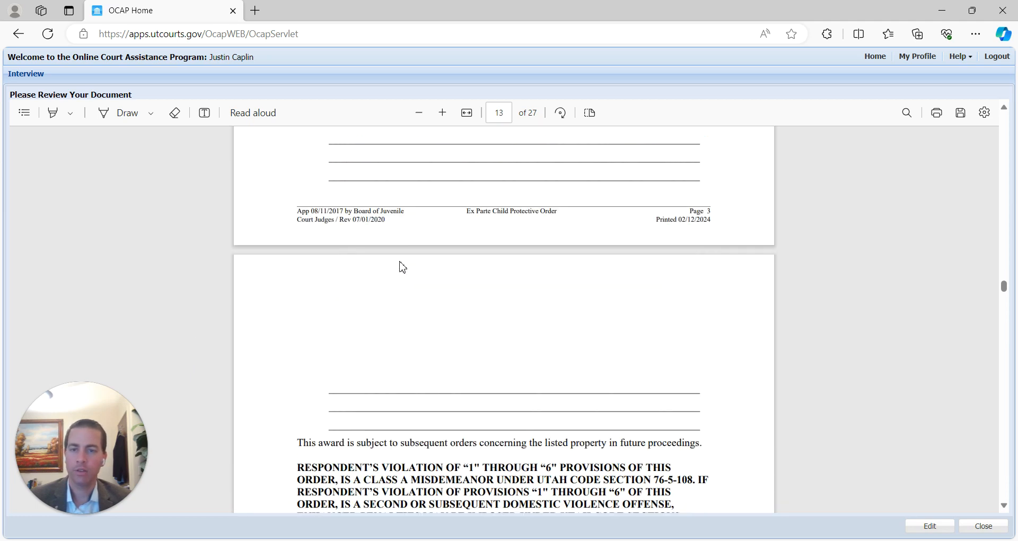
- Highlight item 7's checked custody box on the order
{"action": "scroll", "coordinate": [403, 265], "scroll_direction": "down", "scroll_amount": 3}
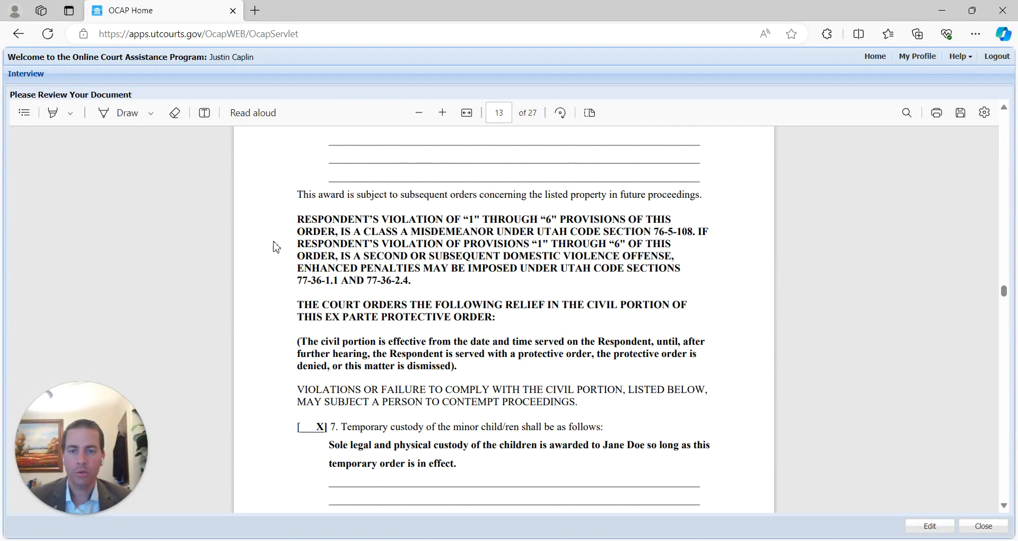
{"action": "scroll", "coordinate": [392, 255], "scroll_direction": "up", "scroll_amount": 4}
{"action": "scroll", "coordinate": [371, 252], "scroll_direction": "down", "scroll_amount": 9}
{"action": "scroll", "coordinate": [287, 281], "scroll_direction": "up", "scroll_amount": 4}
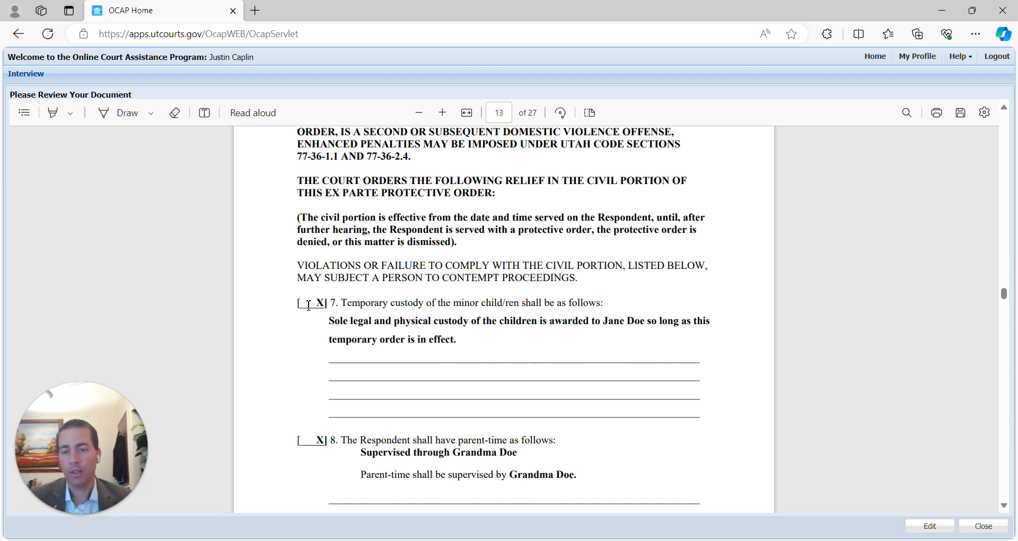
{"action": "left_click_drag", "start_coordinate": [297, 304], "coordinate": [455, 339]}
- Select the sole custody award sentence, bring up its context menu, then clear the selection
{"action": "scroll", "coordinate": [477, 343], "scroll_direction": "up", "scroll_amount": 5}
{"action": "scroll", "coordinate": [451, 341], "scroll_direction": "down", "scroll_amount": 5}
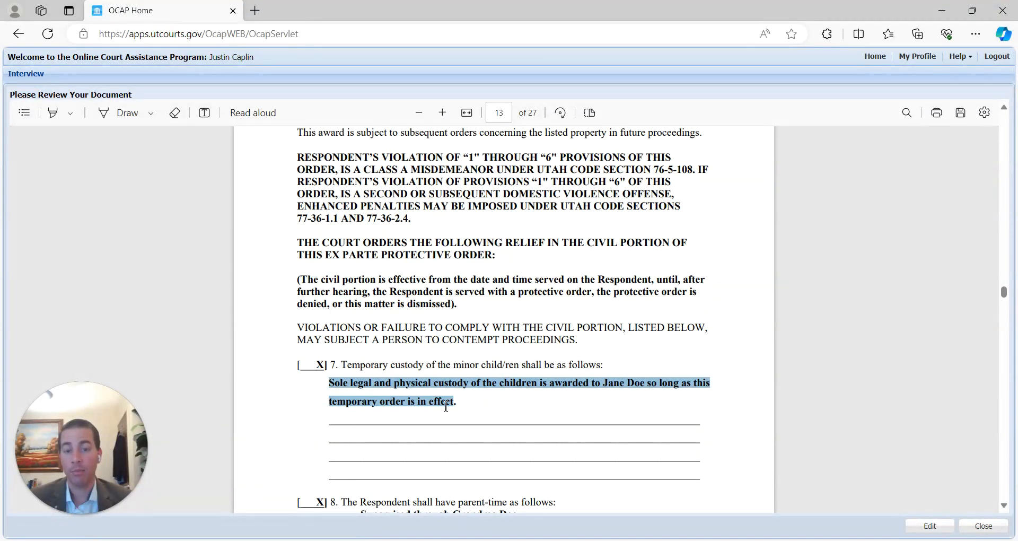
{"action": "left_click_drag", "start_coordinate": [464, 403], "coordinate": [329, 386]}
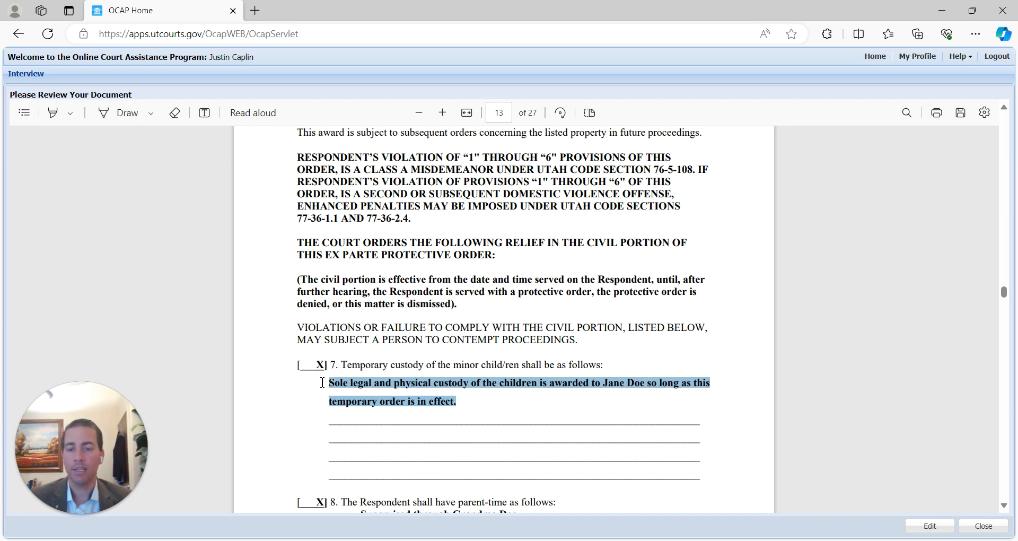
{"action": "right_click", "coordinate": [331, 384]}
{"action": "scroll", "coordinate": [530, 320], "scroll_direction": "down", "scroll_amount": 6}
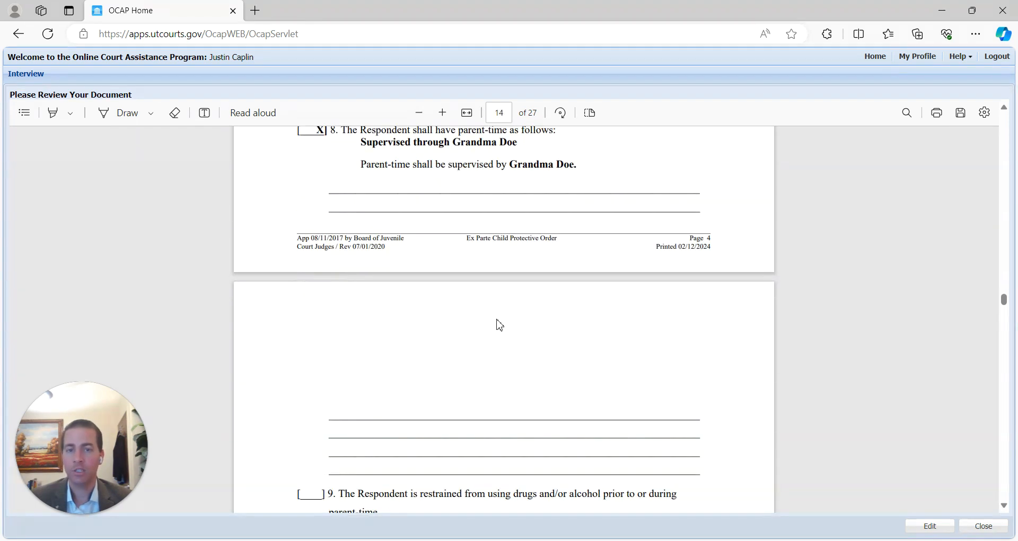
{"action": "scroll", "coordinate": [479, 318], "scroll_direction": "up", "scroll_amount": 5}
{"action": "left_click", "coordinate": [514, 313]}
- Read through the parent-time, hearing and notice-to-petitioner sections to page 17's Order to Transfer
{"action": "scroll", "coordinate": [514, 313], "scroll_direction": "down", "scroll_amount": 4}
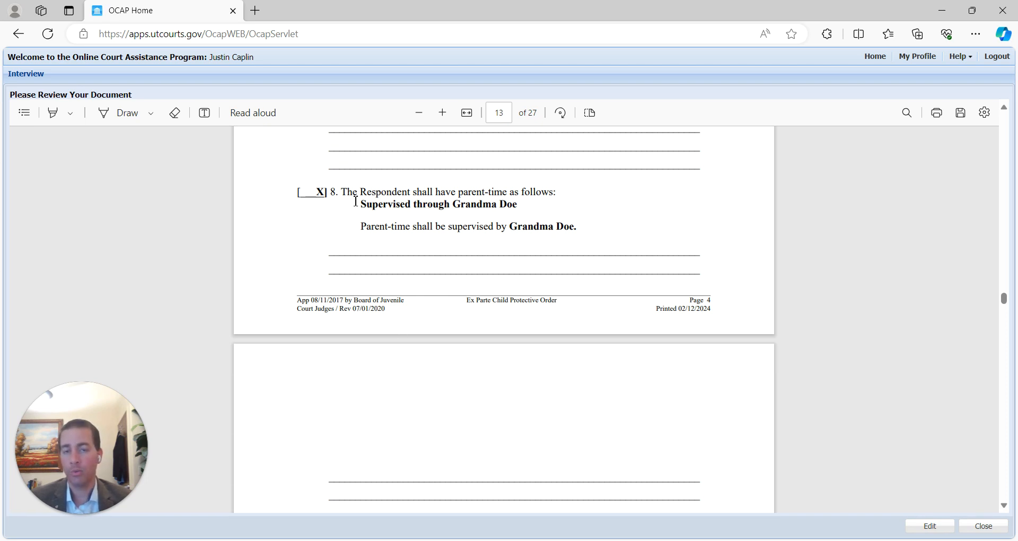
{"action": "scroll", "coordinate": [446, 225], "scroll_direction": "down", "scroll_amount": 9}
{"action": "scroll", "coordinate": [454, 229], "scroll_direction": "up", "scroll_amount": 1}
{"action": "scroll", "coordinate": [455, 229], "scroll_direction": "down", "scroll_amount": 12}
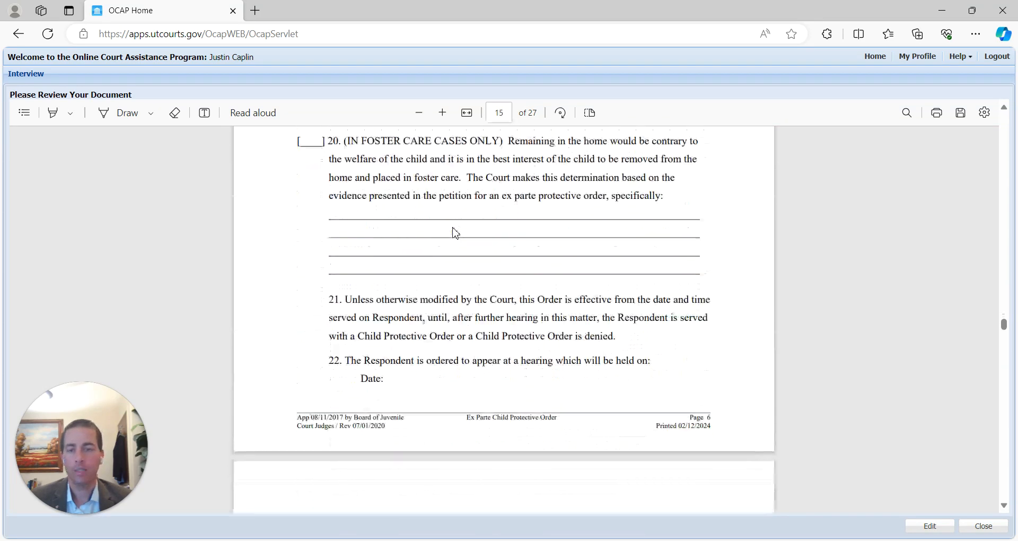
{"action": "scroll", "coordinate": [447, 239], "scroll_direction": "down", "scroll_amount": 1}
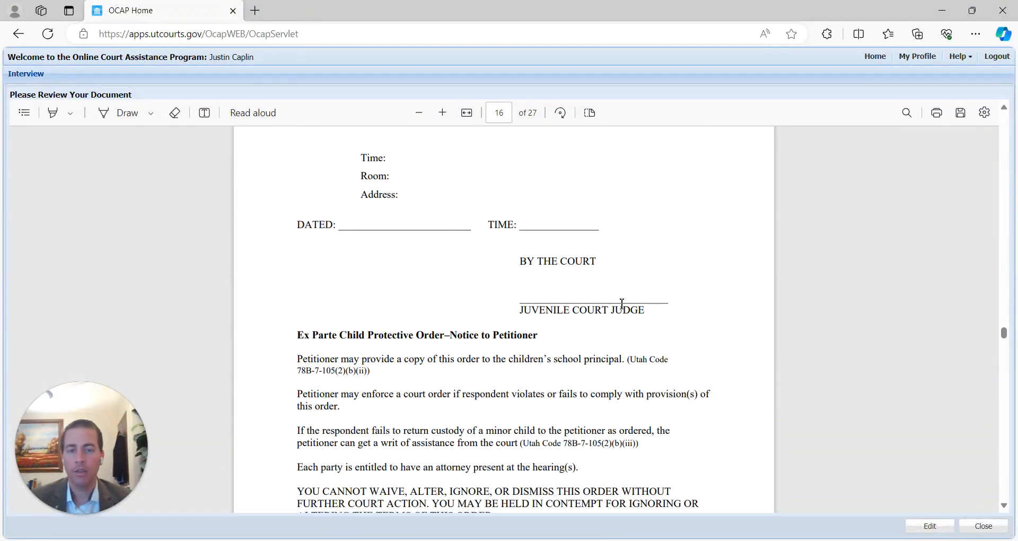
{"action": "scroll", "coordinate": [540, 293], "scroll_direction": "down", "scroll_amount": 2}
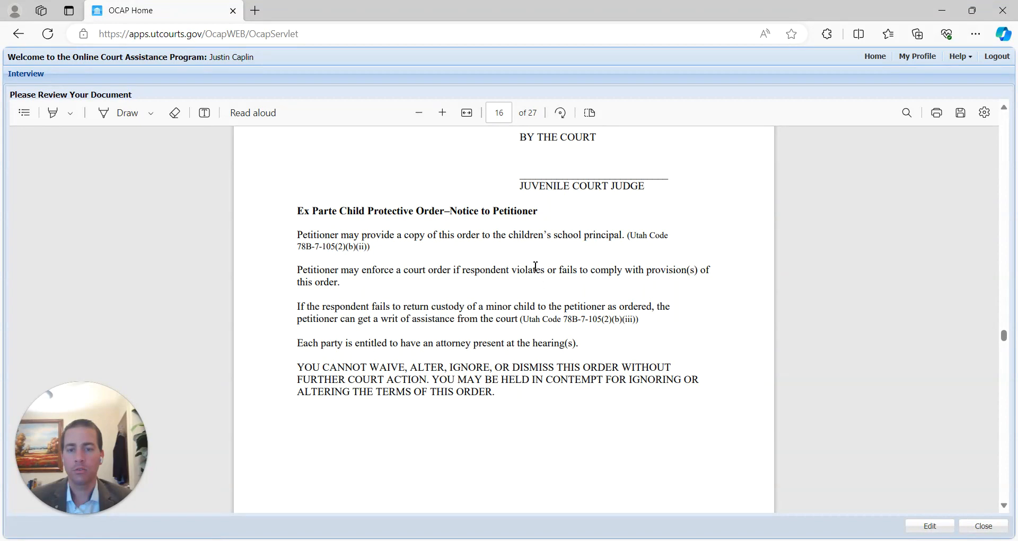
{"action": "scroll", "coordinate": [536, 266], "scroll_direction": "down", "scroll_amount": 10}
{"action": "scroll", "coordinate": [536, 266], "scroll_direction": "up", "scroll_amount": 5}
{"action": "scroll", "coordinate": [536, 266], "scroll_direction": "down", "scroll_amount": 6}
{"action": "scroll", "coordinate": [535, 266], "scroll_direction": "up", "scroll_amount": 5}
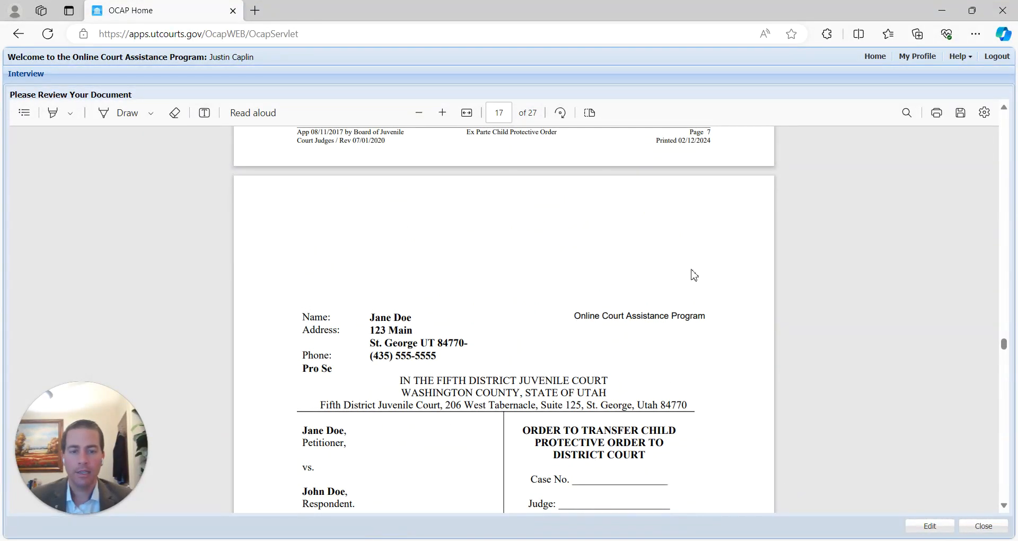
- Skim pages 17–20, jump to the page 27 Return of Service, then return to page 1
{"action": "scroll", "coordinate": [661, 266], "scroll_direction": "down", "scroll_amount": 6}
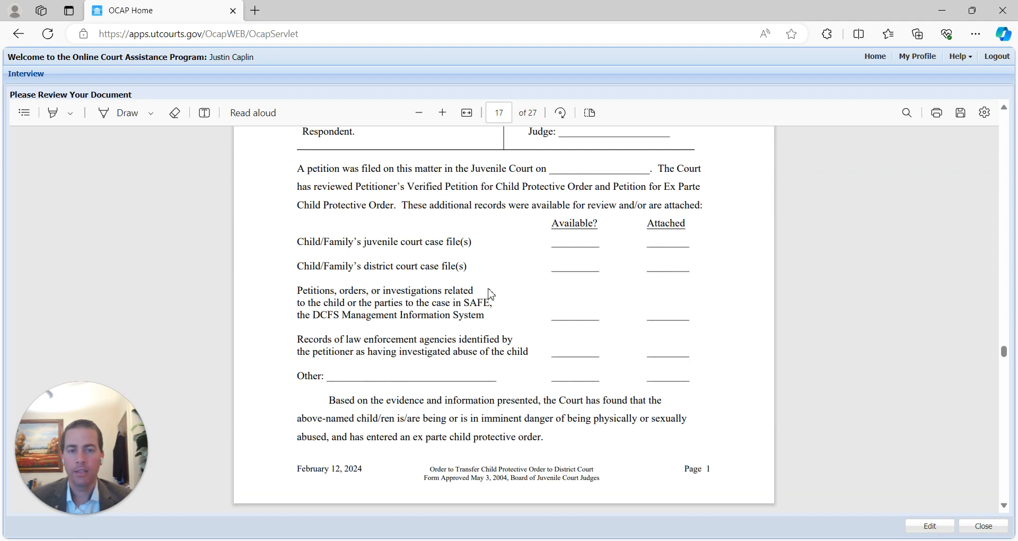
{"action": "scroll", "coordinate": [501, 292], "scroll_direction": "up", "scroll_amount": 5}
{"action": "scroll", "coordinate": [538, 284], "scroll_direction": "down", "scroll_amount": 15}
{"action": "scroll", "coordinate": [541, 284], "scroll_direction": "down", "scroll_amount": 12}
{"action": "left_click_drag", "start_coordinate": [1004, 383], "coordinate": [997, 98]}
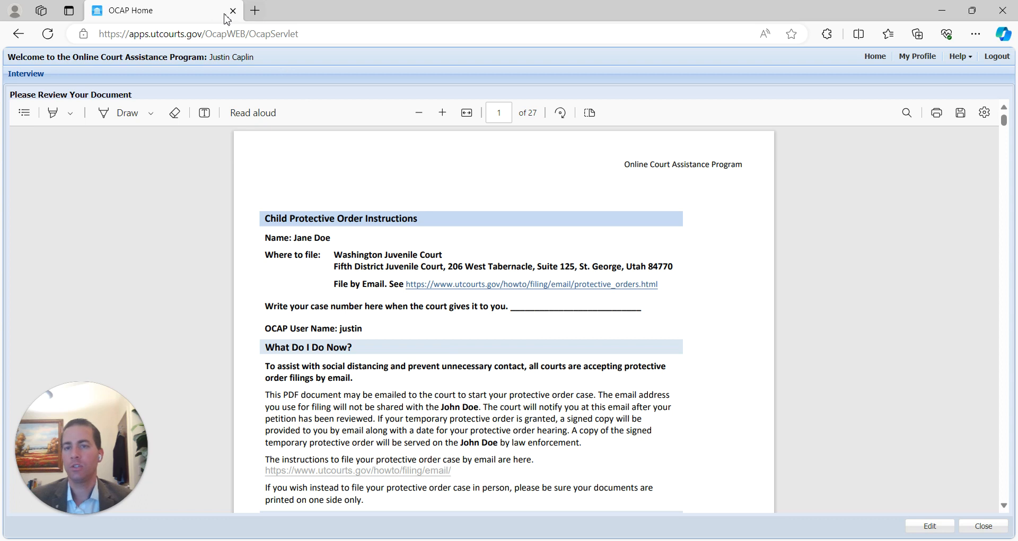
{"action": "scroll", "coordinate": [708, 467], "scroll_direction": "down", "scroll_amount": 1}
{"action": "scroll", "coordinate": [679, 176], "scroll_direction": "up", "scroll_amount": 1}
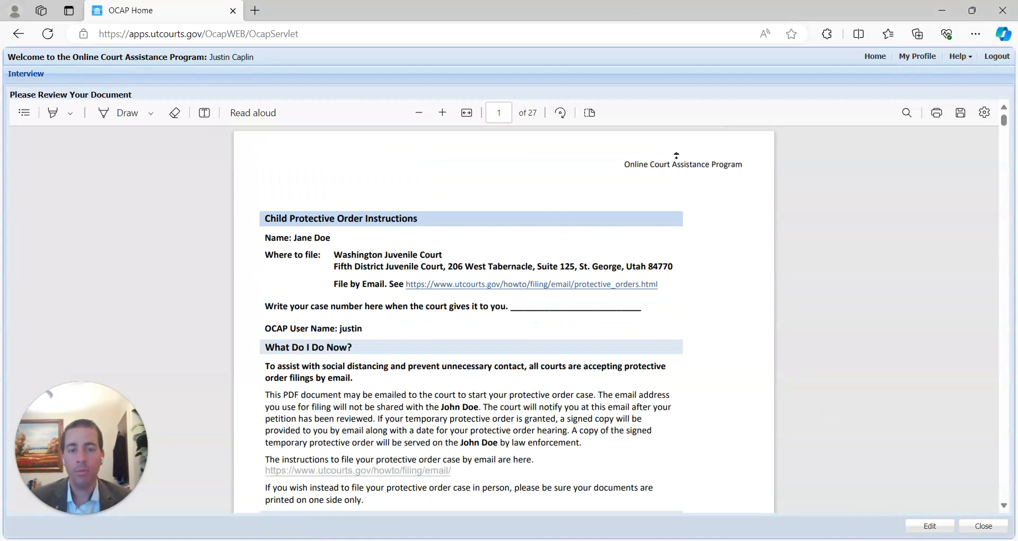